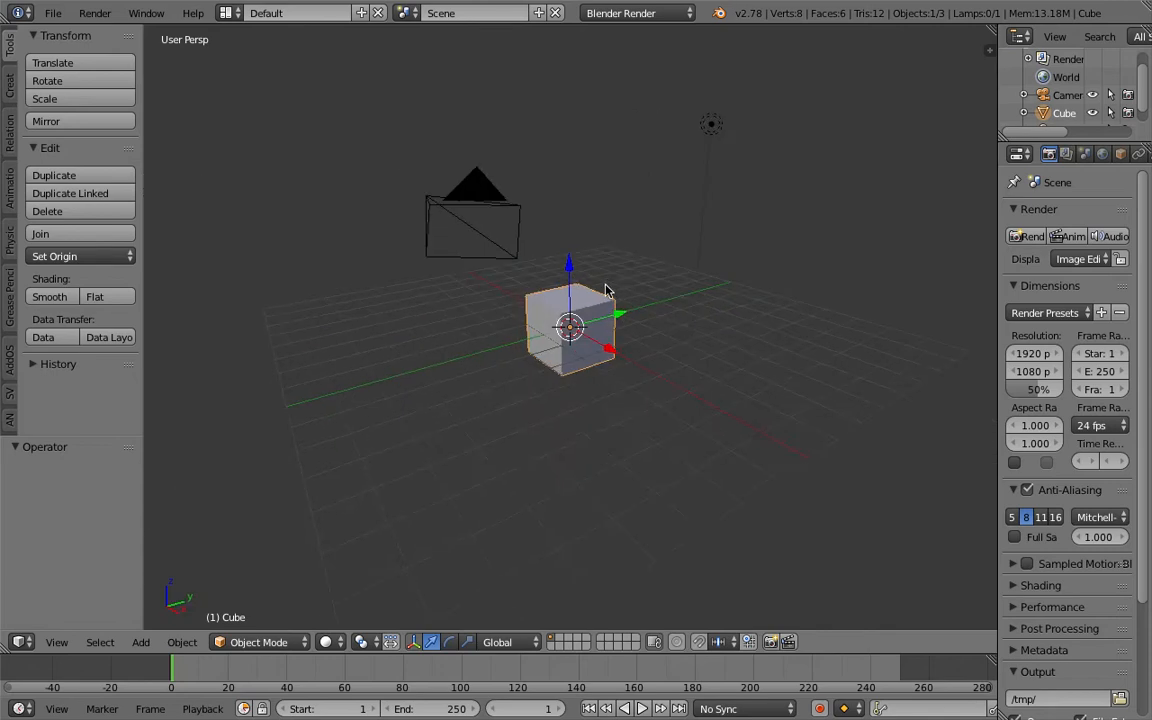
# Delete all objects from the default scene.
pyautogui.press('a')
pyautogui.press('a')
pyautogui.press('x')
pyautogui.click(604, 278)
pyautogui.moveTo(510, 246); pyautogui.dragTo(221, 46, button='middle')
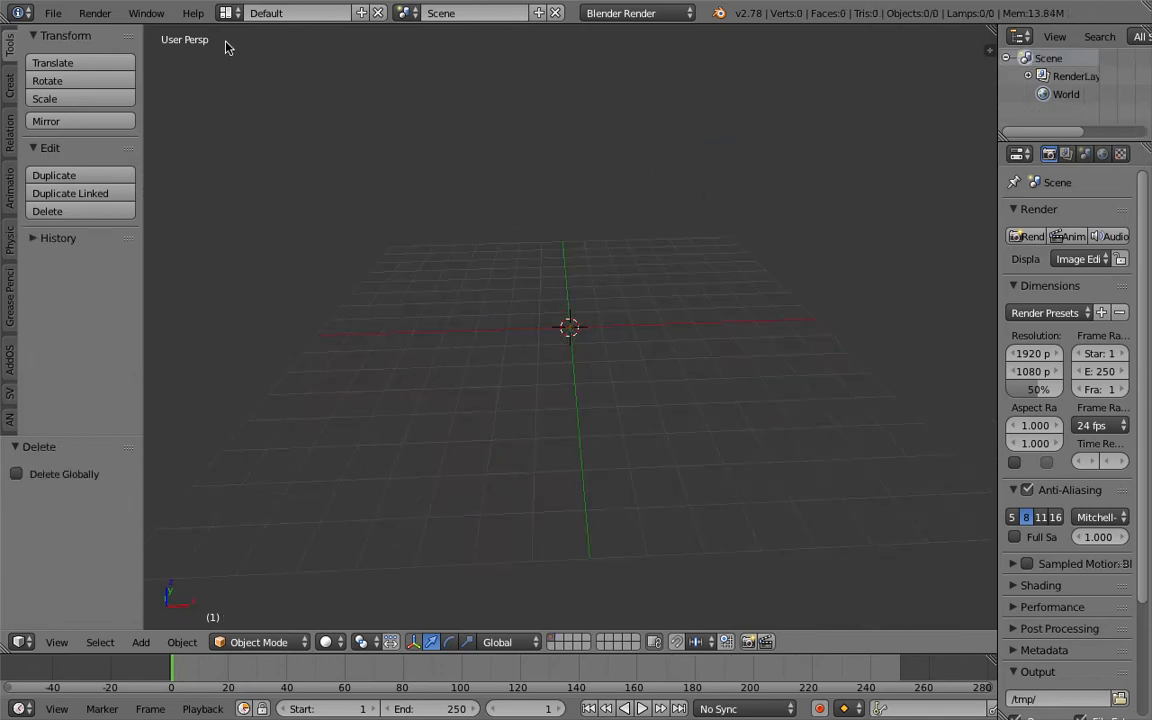
# Switch to the Compositing screen layout and create a new Sverchok node tree in the node editor.
pyautogui.click(228, 13)
pyautogui.click(257, 76)
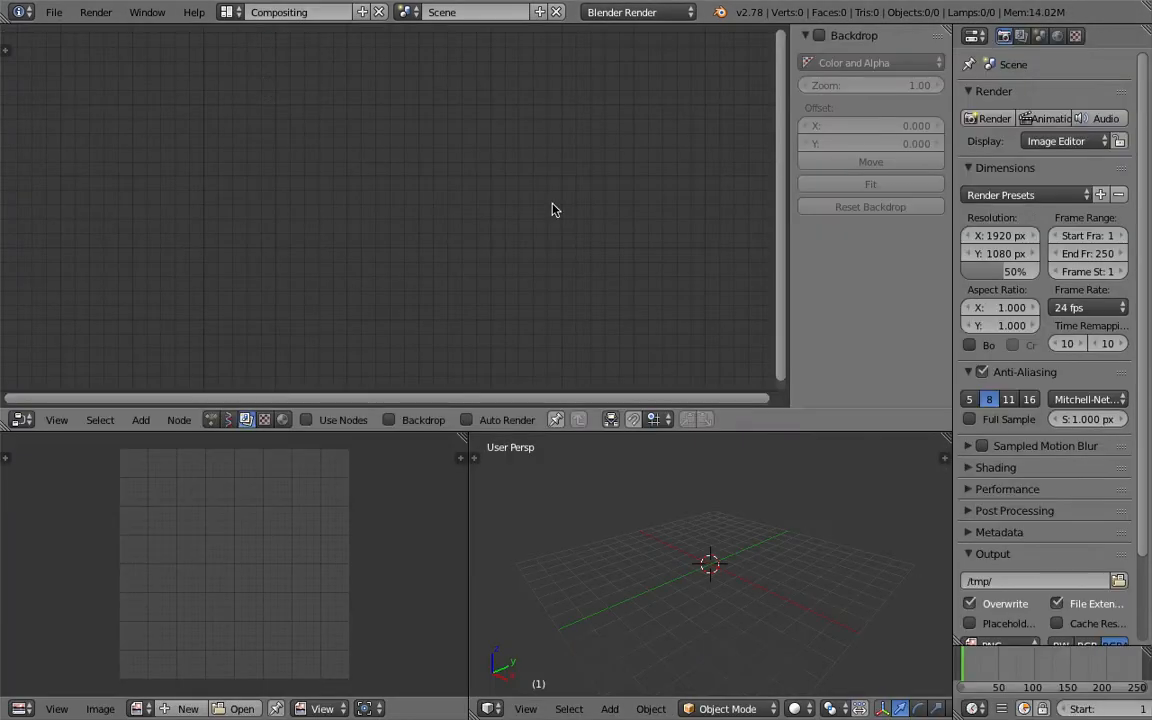
pyautogui.click(228, 420)
pyautogui.click(390, 420)
# Add a Texture viewer node to the node tree.
pyautogui.hotkey('shift', 'a')
pyautogui.click(318, 231)
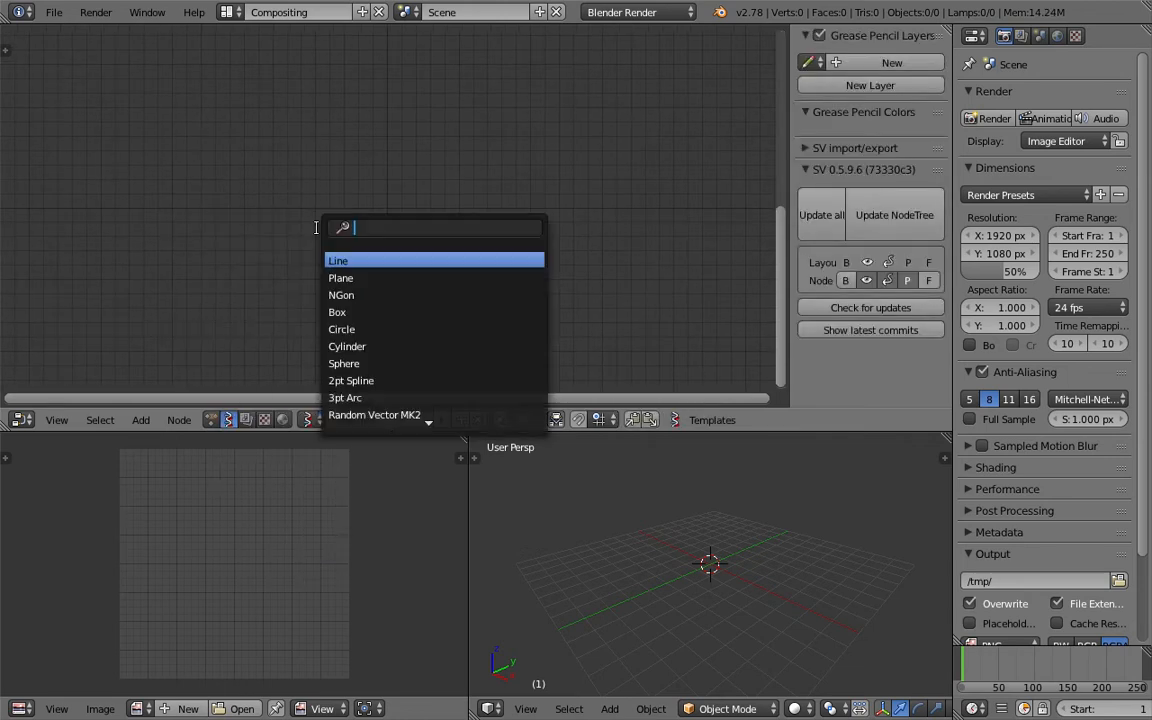
pyautogui.write('tex')
pyautogui.press('Down')
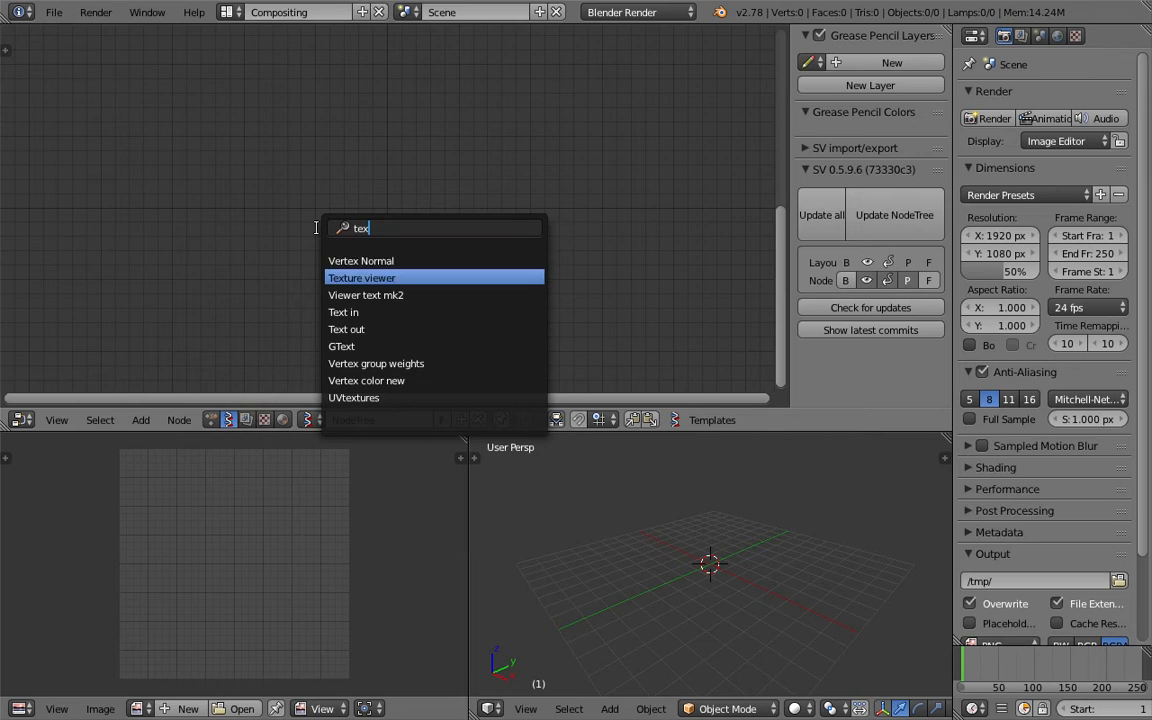
pyautogui.press('Return')
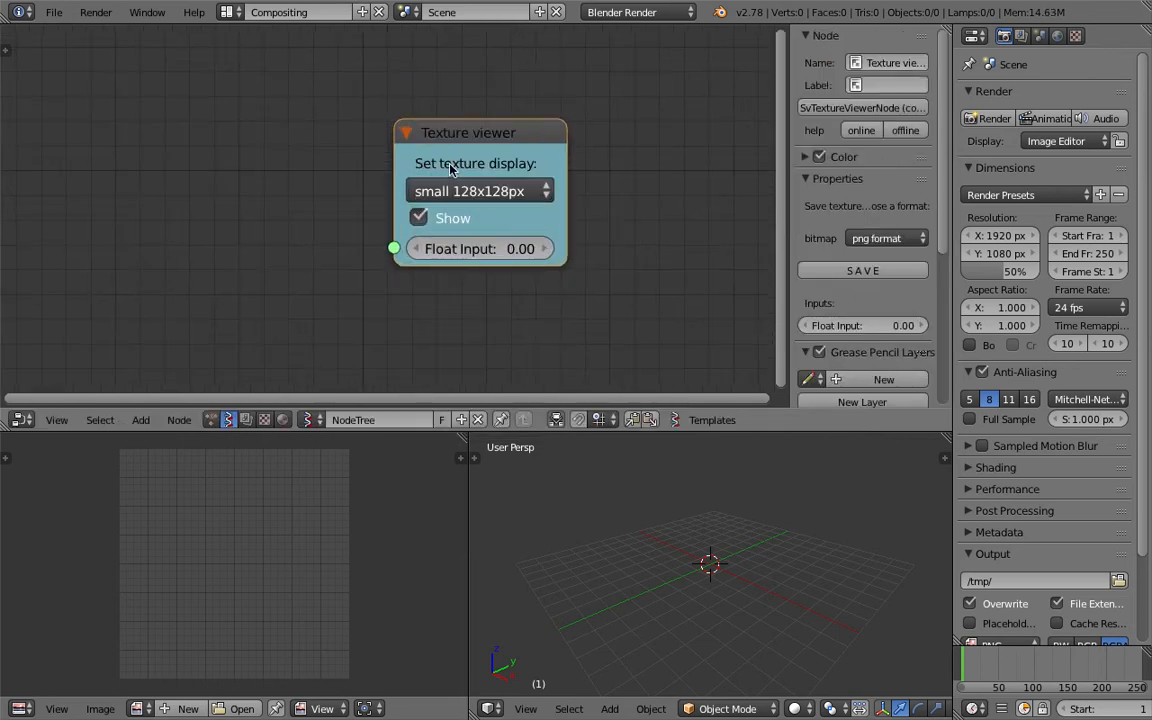
pyautogui.click(398, 148)
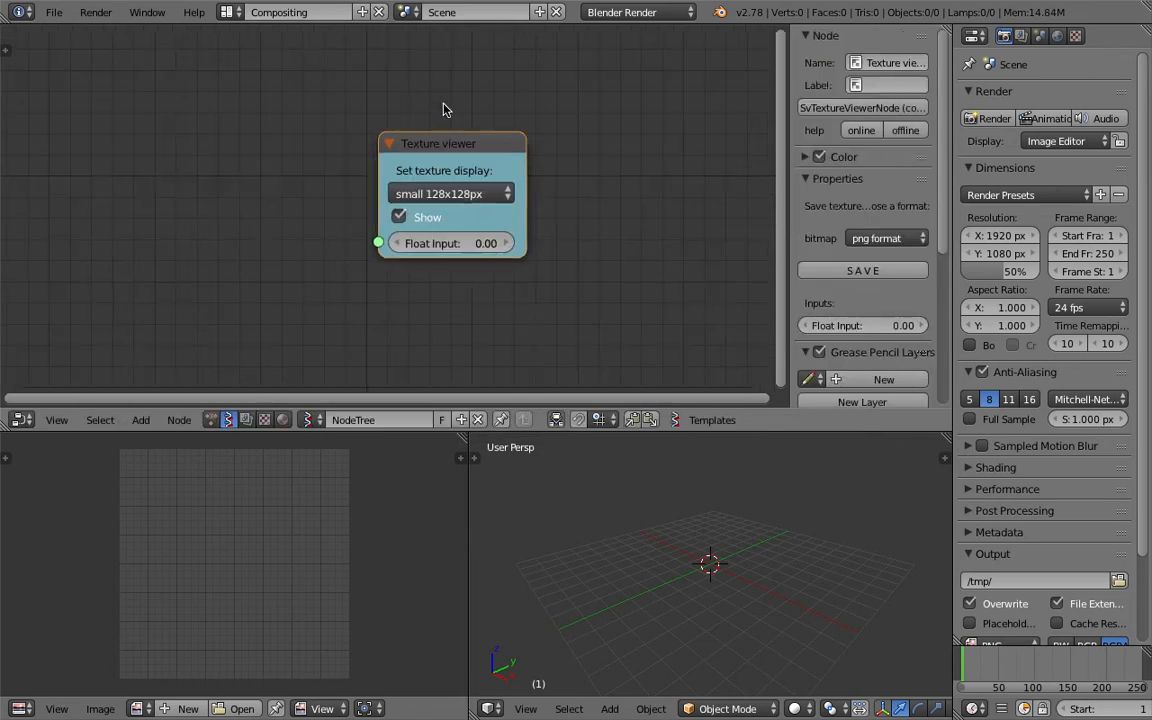
# Enlarge the node editor area and widen the Texture viewer node.
pyautogui.click(512, 197)
pyautogui.click(517, 182)
pyautogui.scroll(-1, 517, 181)
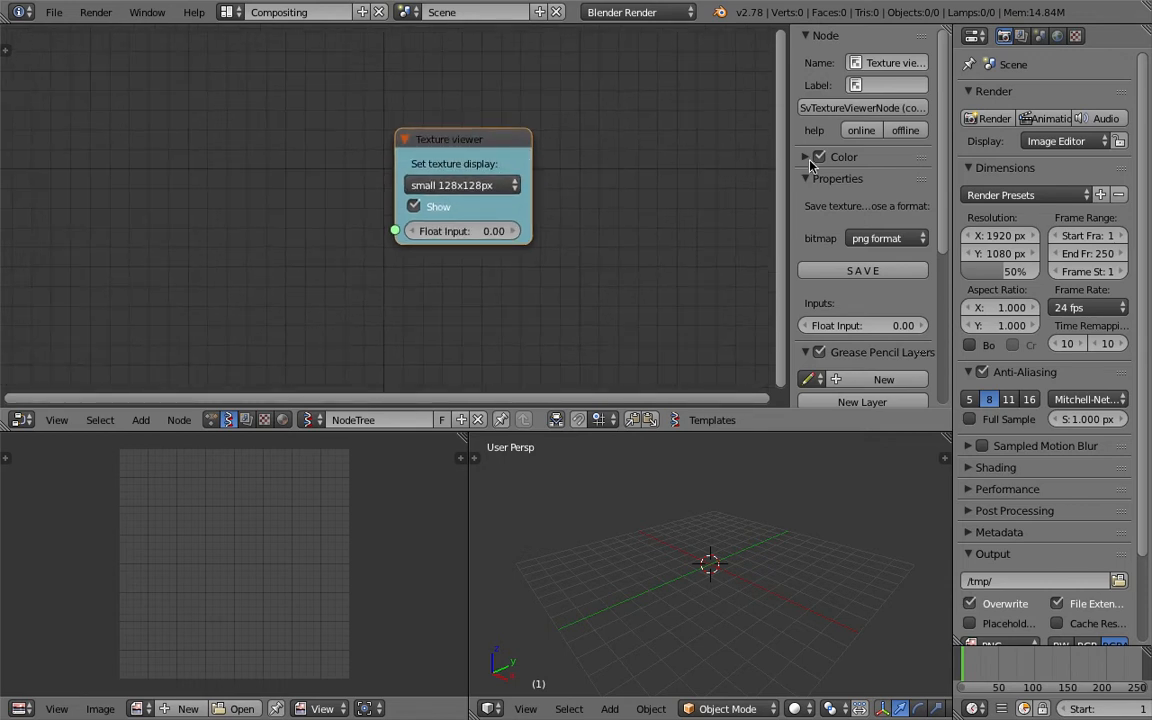
pyautogui.moveTo(943, 155); pyautogui.dragTo(972, 155)
pyautogui.moveTo(555, 134); pyautogui.dragTo(517, 138, button='middle')
pyautogui.moveTo(462, 188); pyautogui.dragTo(462, 194, button='middle')
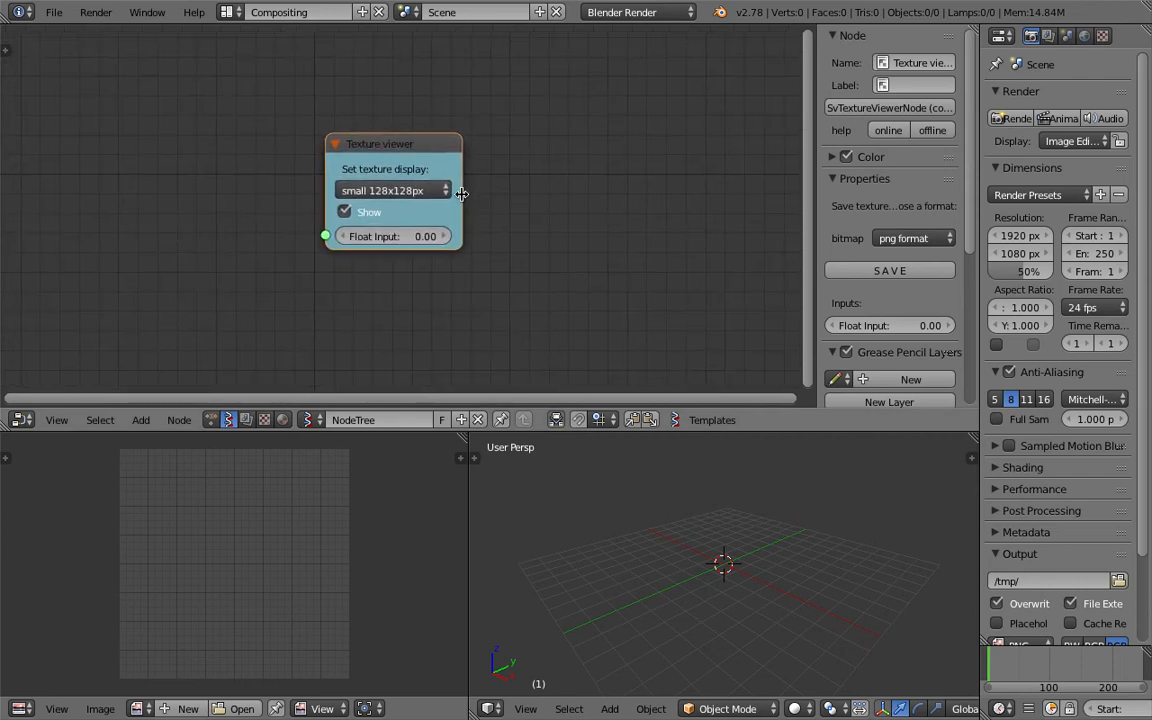
pyautogui.moveTo(461, 193); pyautogui.dragTo(490, 189)
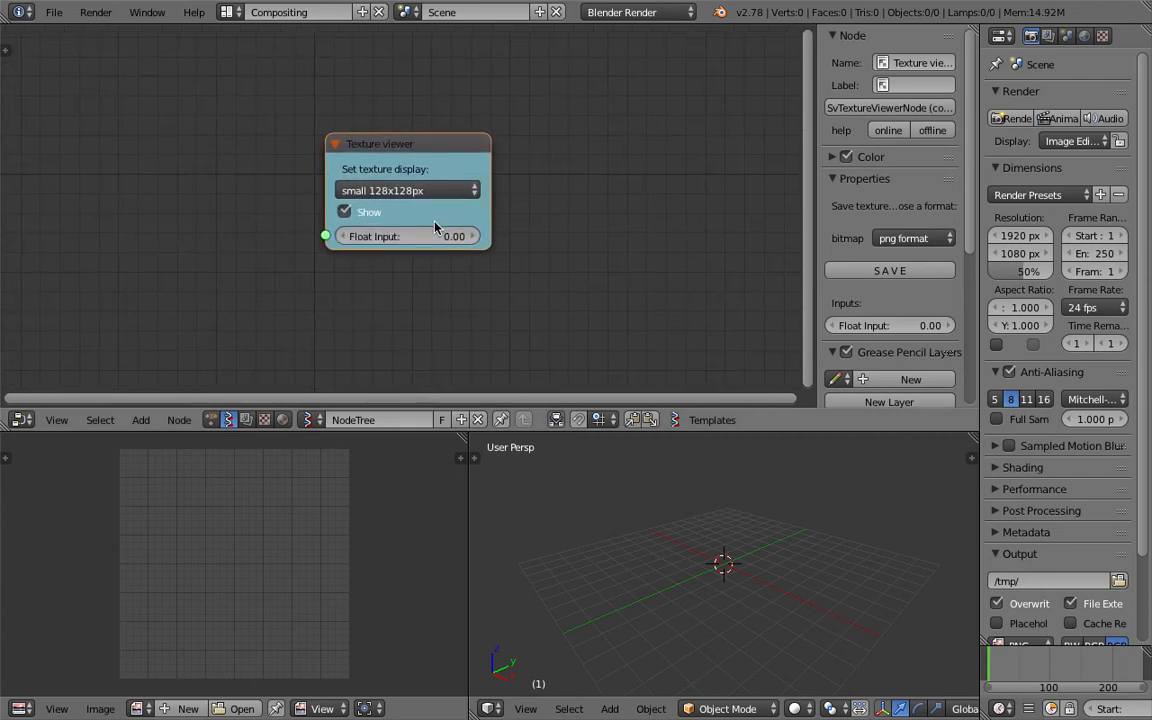
# Reposition the Texture viewer node slightly on the node canvas.
pyautogui.scroll(-2, 430, 228)
pyautogui.moveTo(437, 215); pyautogui.dragTo(464, 196, button='middle')
pyautogui.moveTo(350, 178)
pyautogui.mouseDown(button='middle')
pyautogui.moveTo(384, 178)
pyautogui.moveTo(369, 171)
pyautogui.mouseUp(button='middle')
pyautogui.scroll(2, 572, 179)
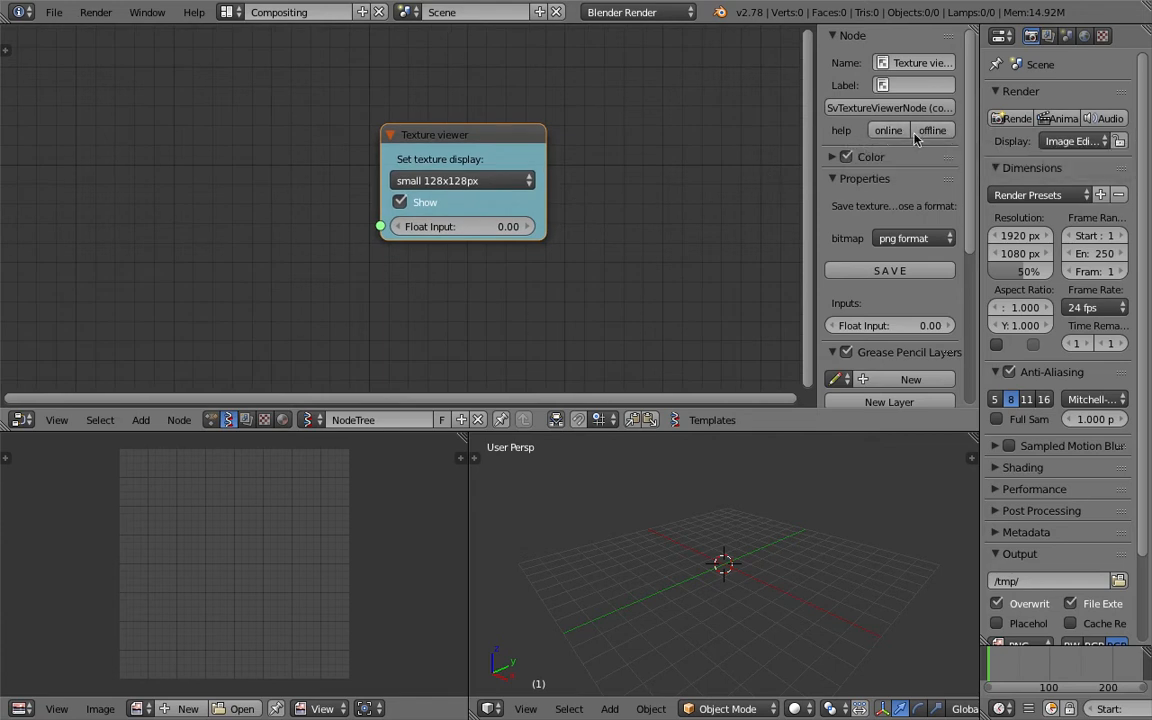
pyautogui.moveTo(536, 137); pyautogui.dragTo(564, 145)
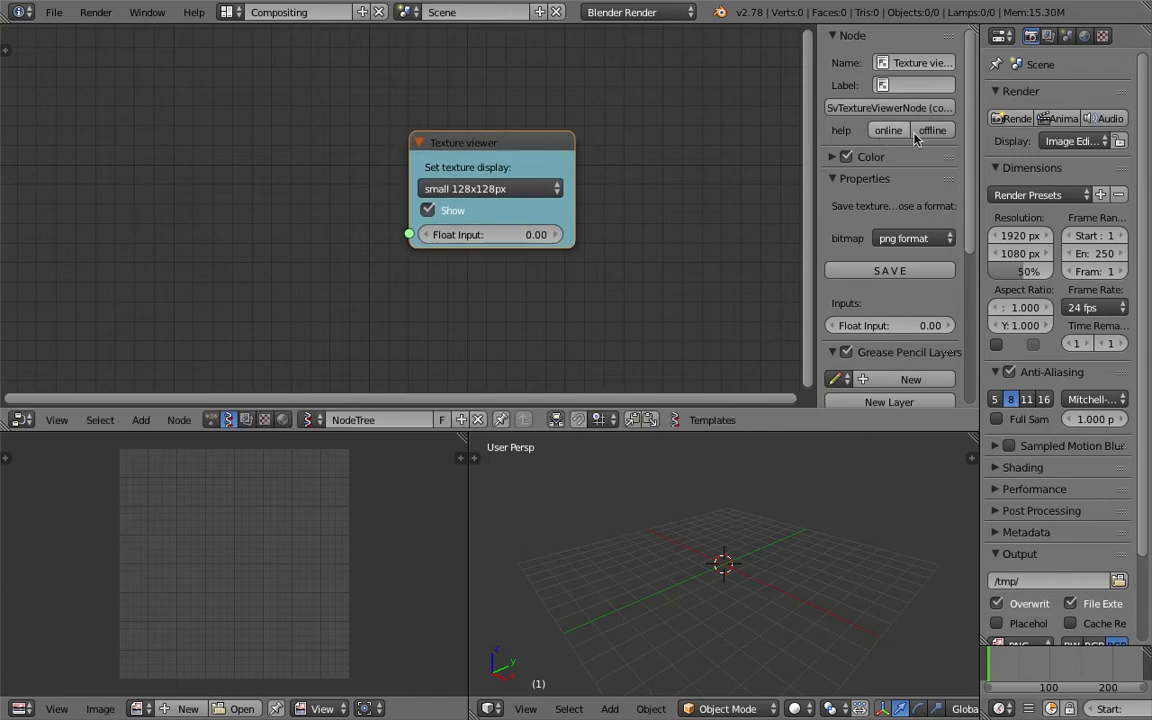
pyautogui.moveTo(449, 168); pyautogui.dragTo(480, 164, button='middle')
# Save the file to the Desktop as texture_viewer_demo_001.blend.
pyautogui.click(54, 12)
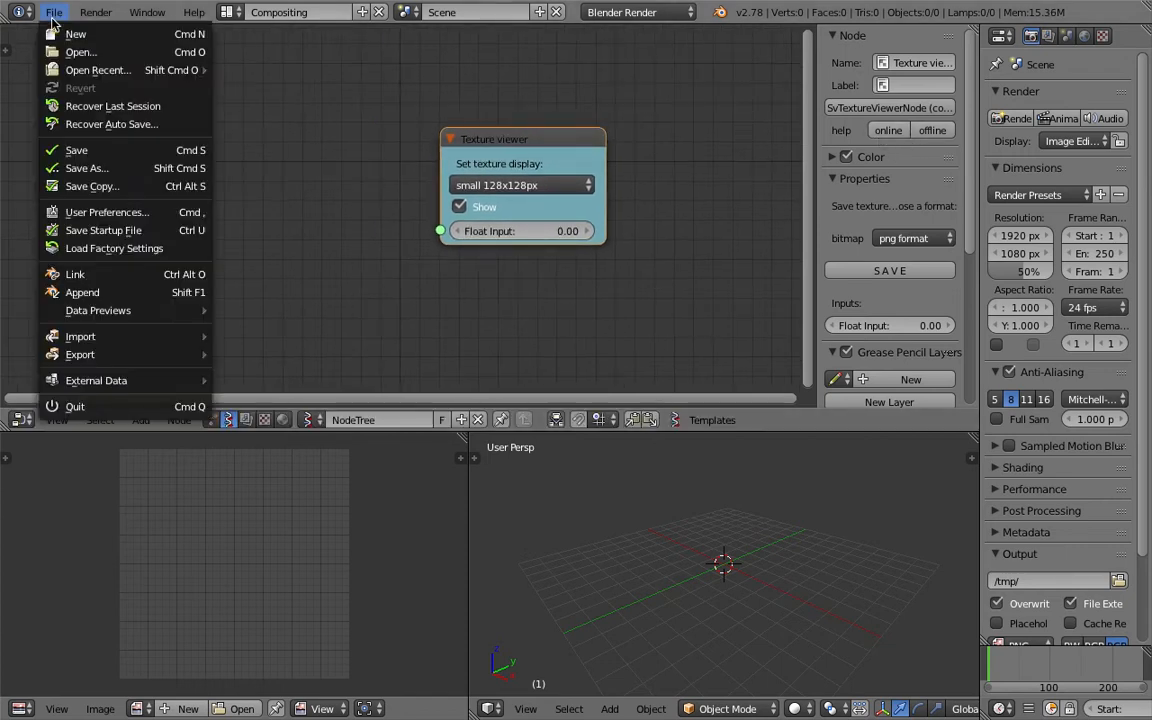
pyautogui.click(80, 168)
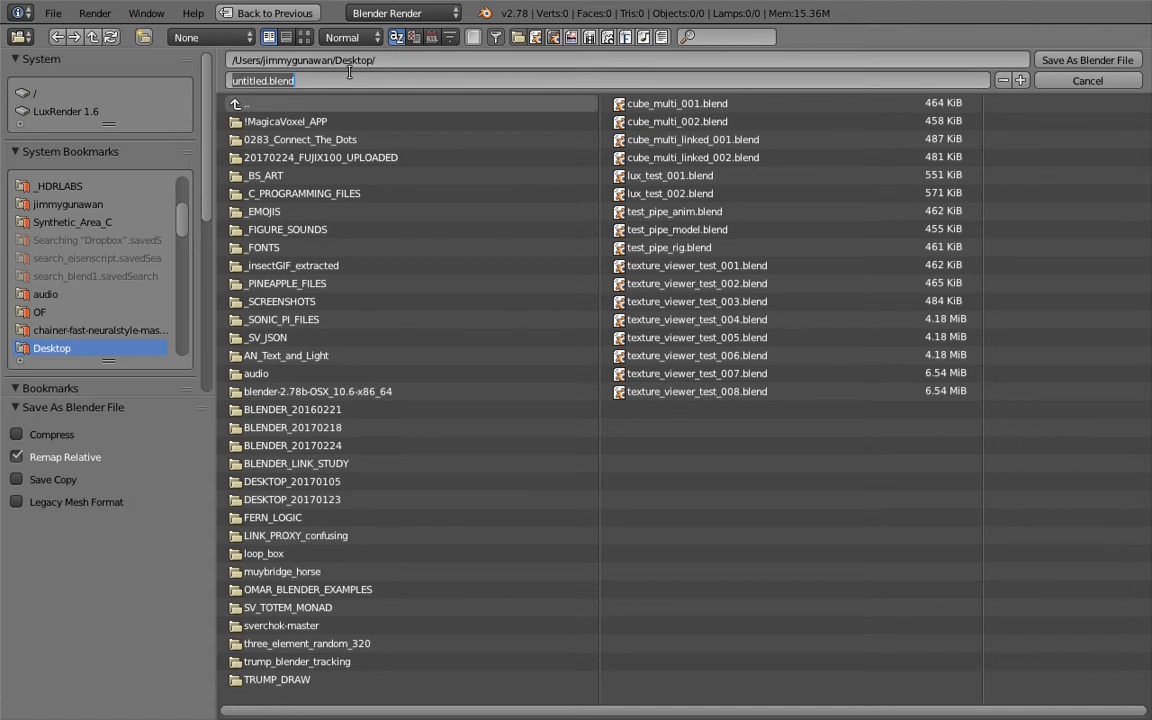
pyautogui.write('texture_viewer_t')
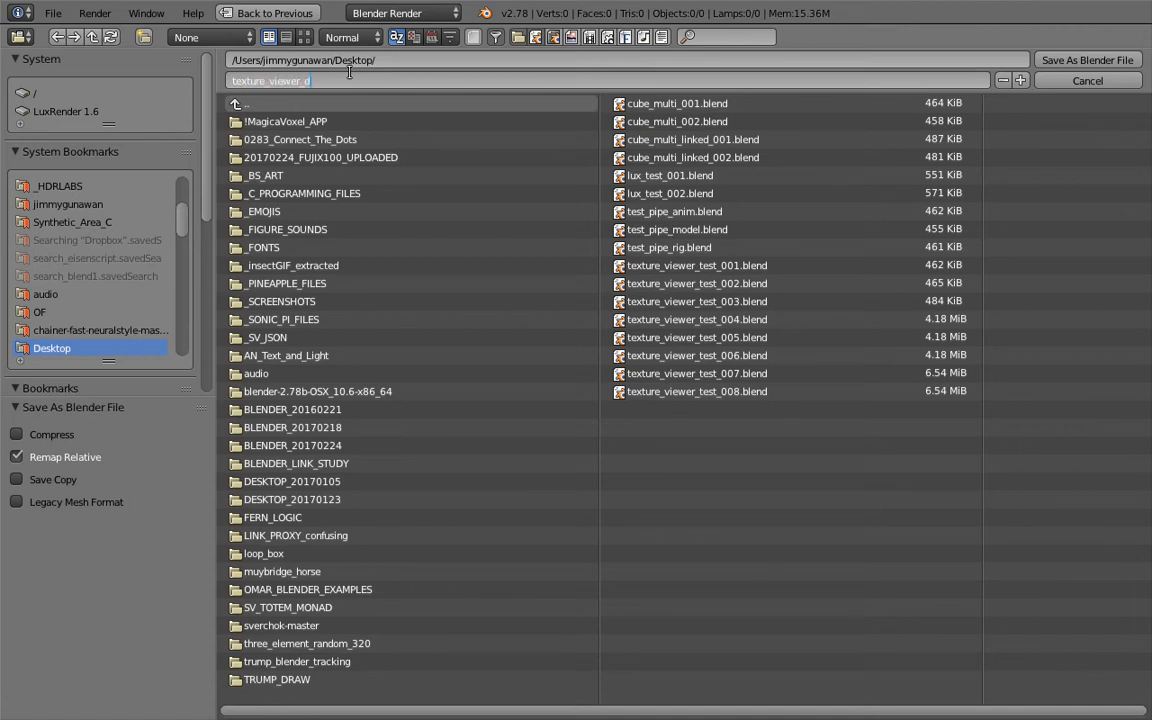
pyautogui.press('Return')
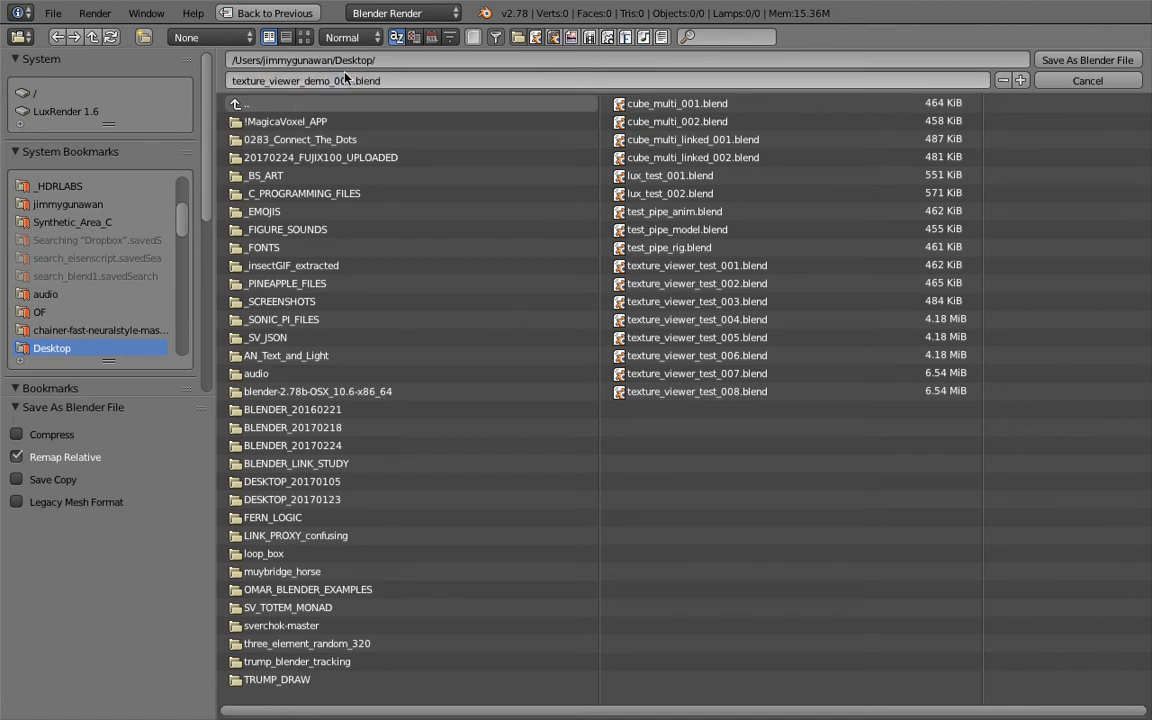
pyautogui.click(1070, 62)
# Shift the Texture viewer node and merge the image editor area into the 3D viewport.
pyautogui.scroll(-2, 425, 238)
pyautogui.moveTo(413, 232); pyautogui.dragTo(439, 215, button='middle')
pyautogui.moveTo(541, 146); pyautogui.dragTo(518, 151)
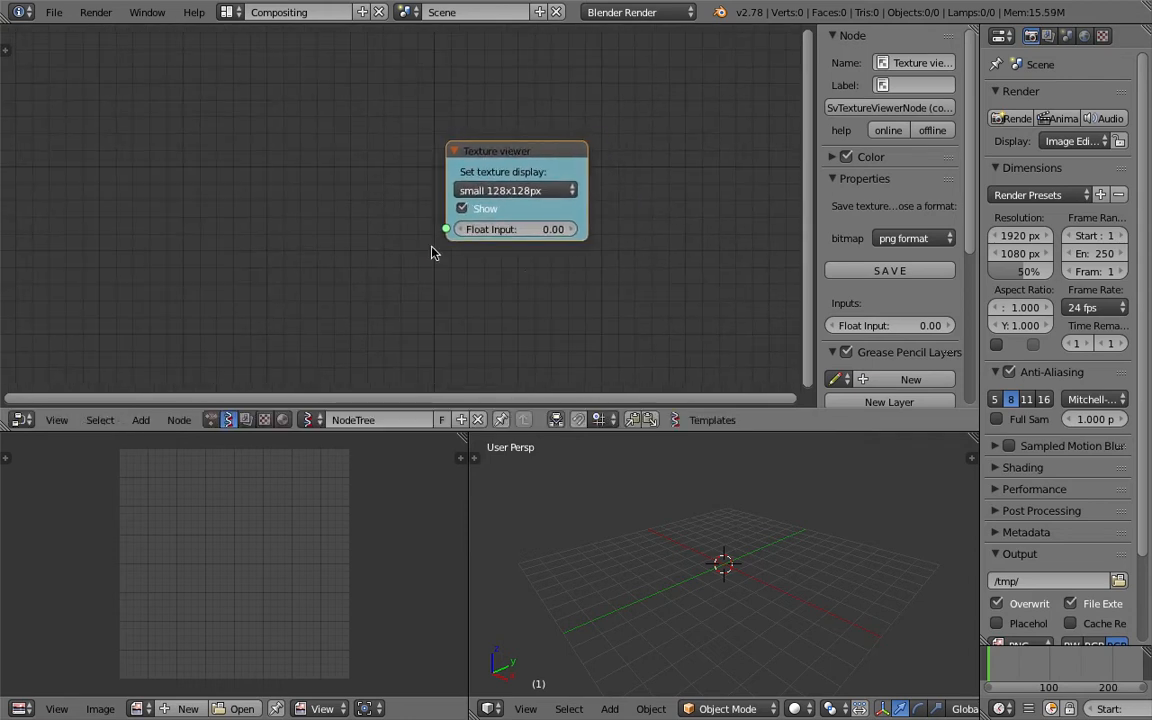
pyautogui.moveTo(448, 138); pyautogui.dragTo(460, 128, button='middle')
pyautogui.moveTo(499, 170); pyautogui.dragTo(541, 175, button='middle')
pyautogui.moveTo(378, 178); pyautogui.dragTo(379, 173, button='middle')
pyautogui.moveTo(466, 438); pyautogui.dragTo(332, 570)
pyautogui.scroll(-3, 538, 543)
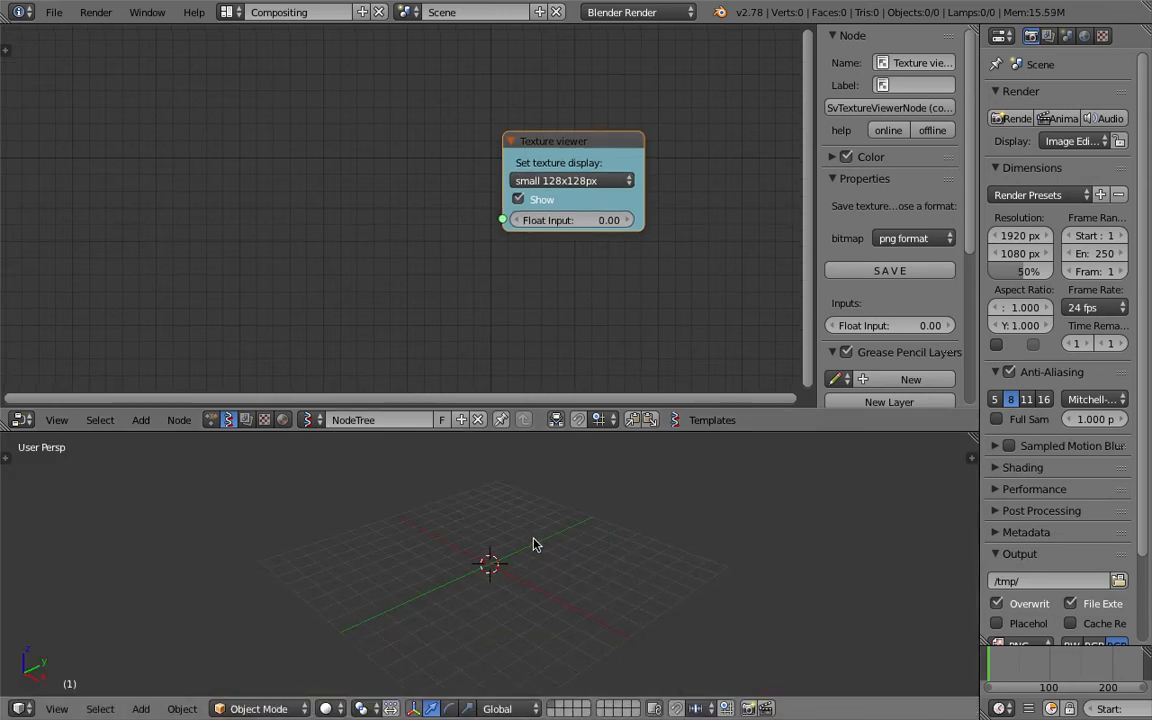
# Add a Random Num Gen node and connect its Value output to the Texture viewer's Float Input.
pyautogui.scroll(-2, 330, 130)
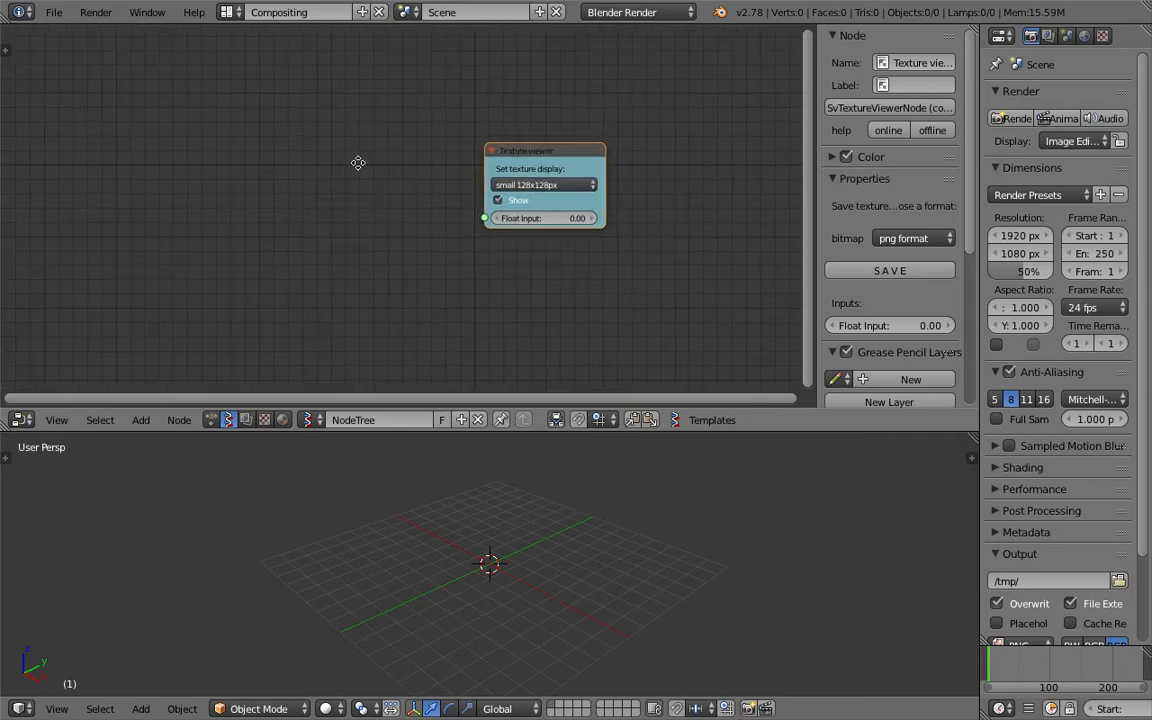
pyautogui.hotkey('shift', 'a')
pyautogui.click(317, 149)
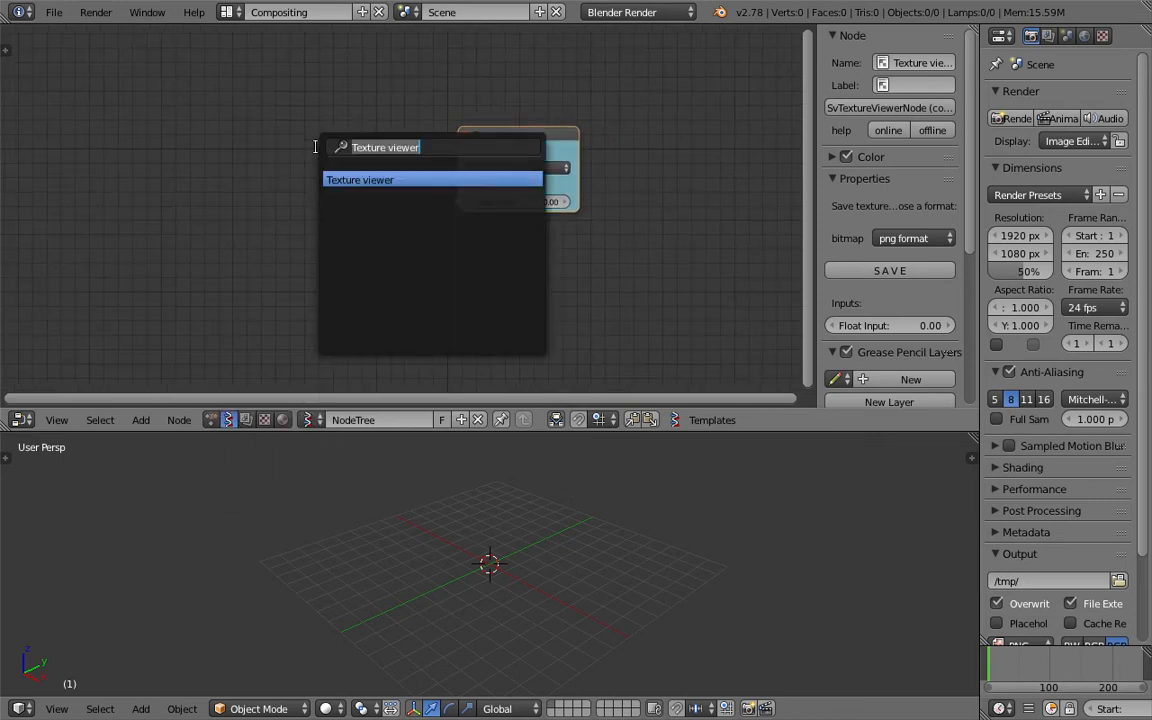
pyautogui.write('random n')
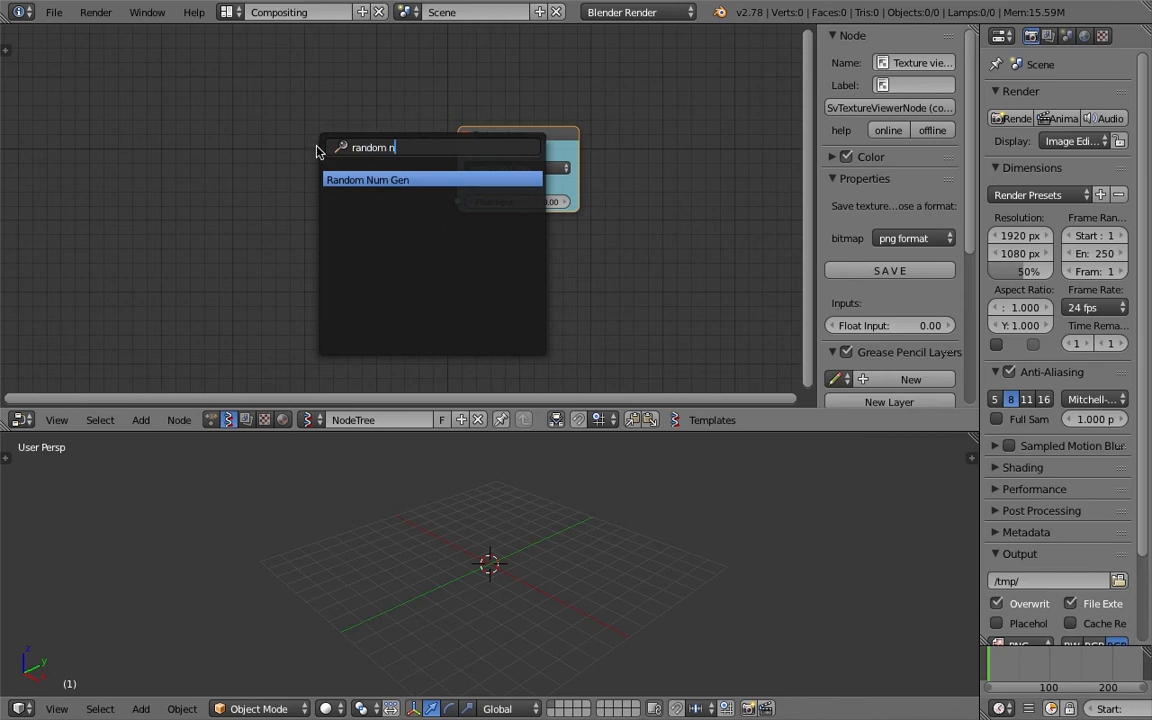
pyautogui.press('Return')
pyautogui.click(330, 175)
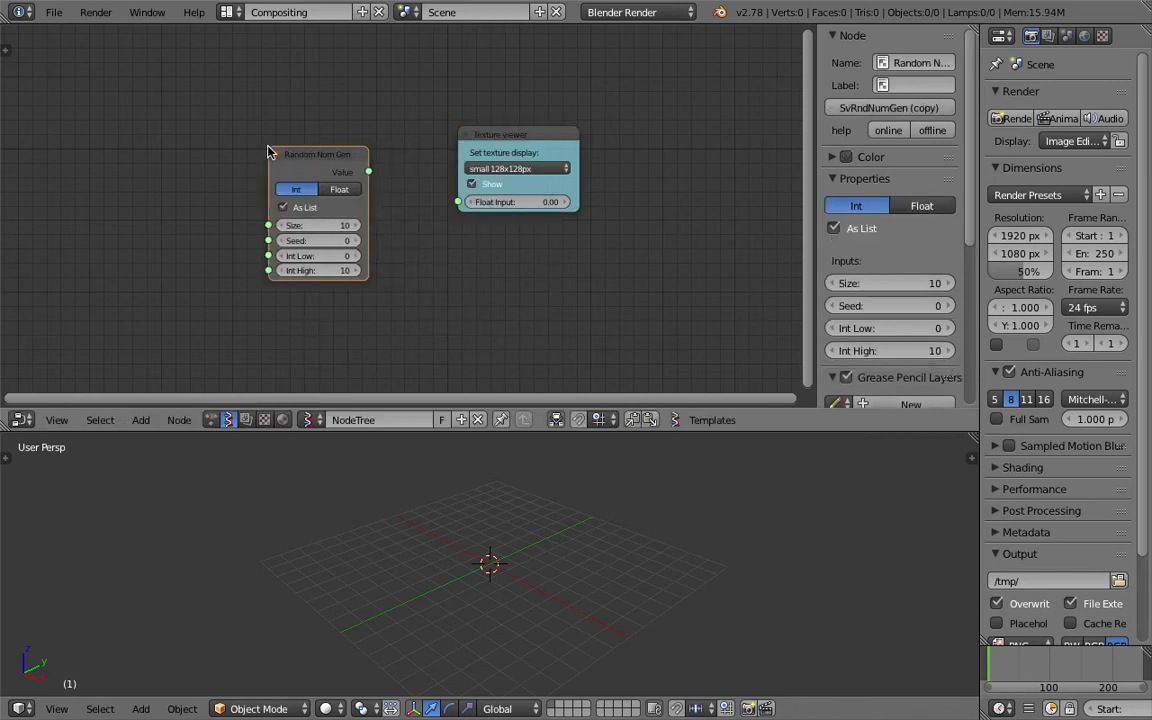
pyautogui.moveTo(363, 166); pyautogui.dragTo(467, 201)
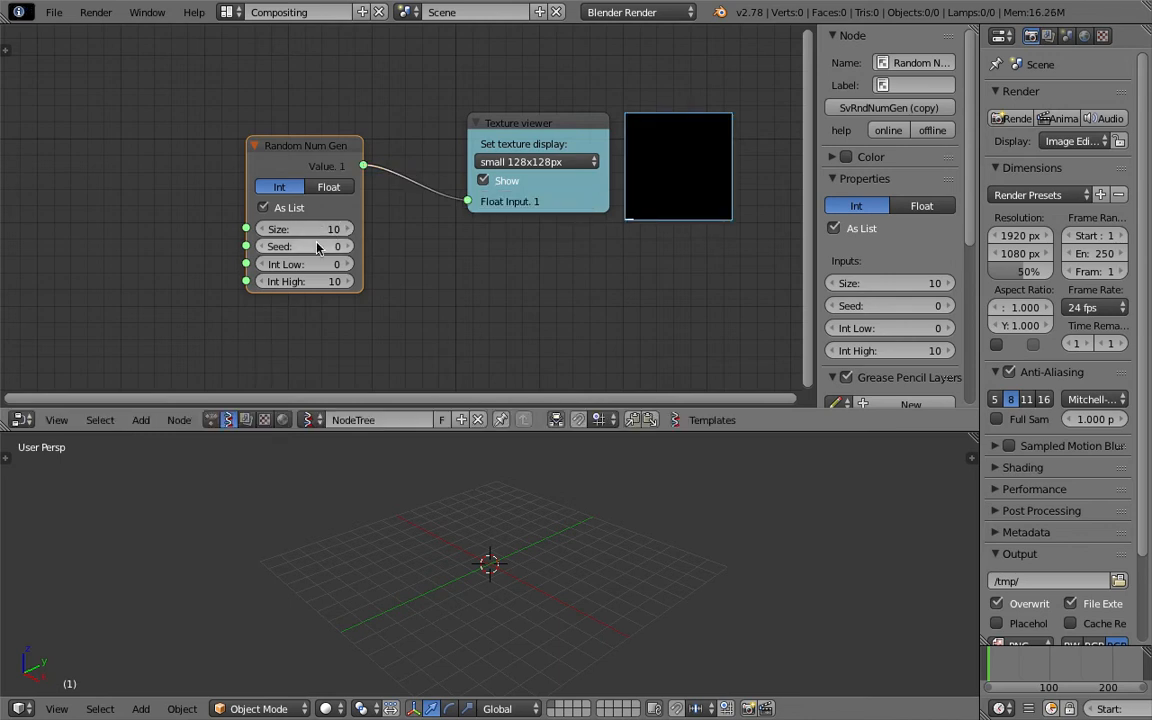
# Raise the Random Num Gen node's Size to 6821 and set its Int High to 1.
pyautogui.moveTo(298, 229); pyautogui.dragTo(620, 229)
pyautogui.moveTo(307, 270); pyautogui.dragTo(239, 270, button='middle')
pyautogui.doubleClick(237, 283)
pyautogui.write('1')
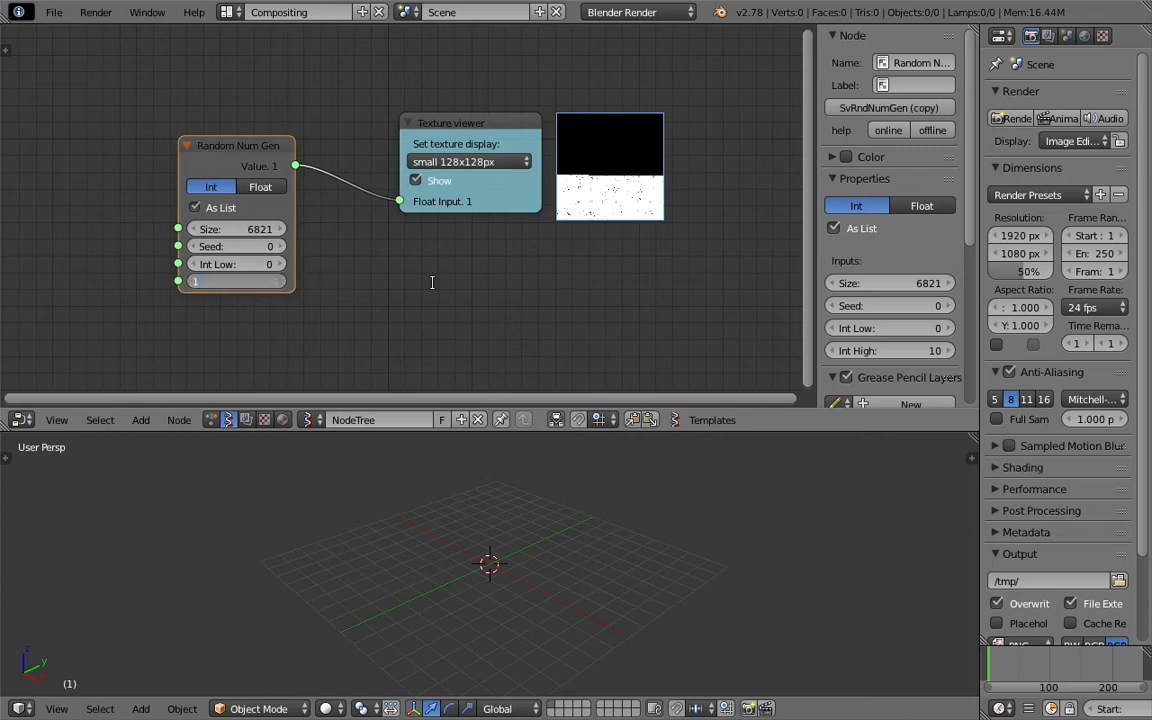
pyautogui.press('Return')
# Set the Random Num Gen node's Int High to 2 and raise its Size to 7786.
pyautogui.scroll(2, 449, 287)
pyautogui.moveTo(265, 298); pyautogui.dragTo(241, 296)
pyautogui.moveTo(233, 231); pyautogui.dragTo(266, 231)
pyautogui.click(482, 154)
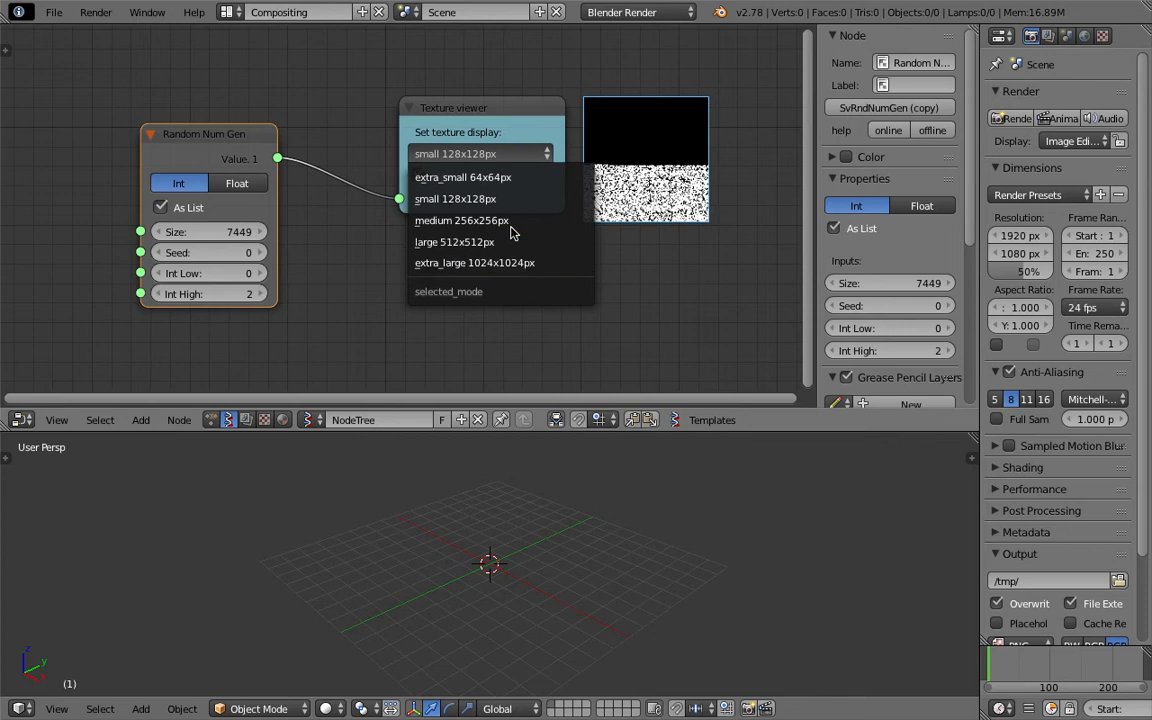
pyautogui.moveTo(218, 232); pyautogui.dragTo(521, 232)
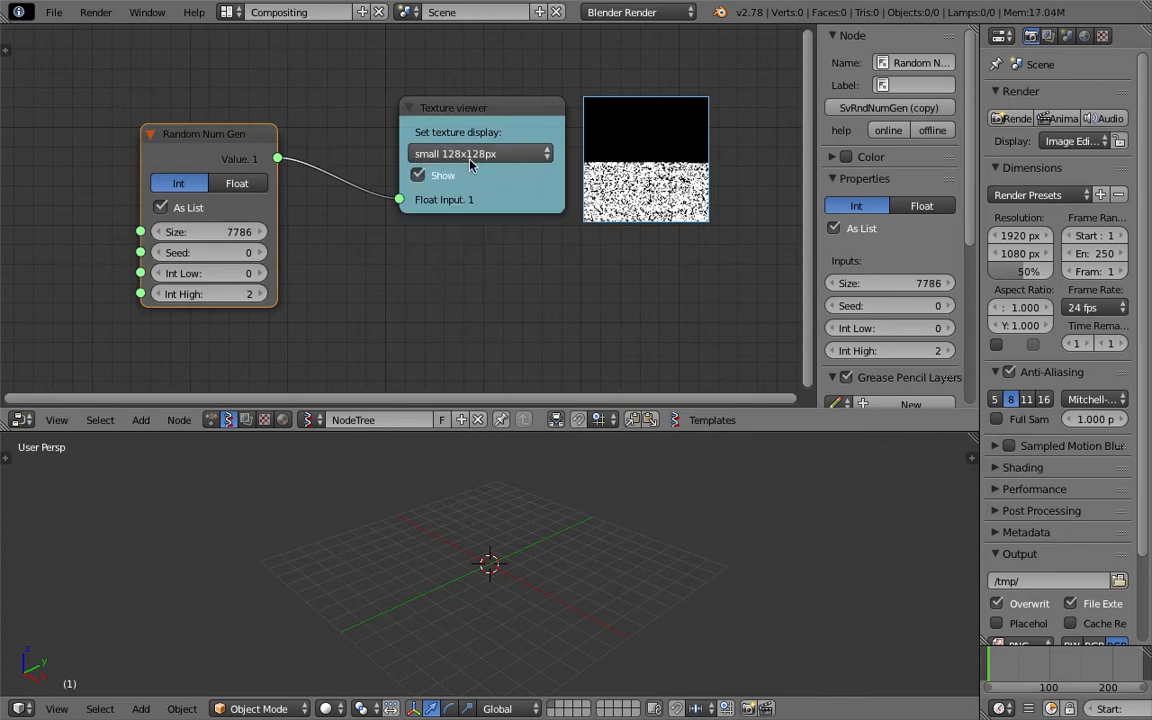
# Calculate 128 * 128 in Spotlight, then return to Blender's node editor.
pyautogui.scroll(1, 475, 165)
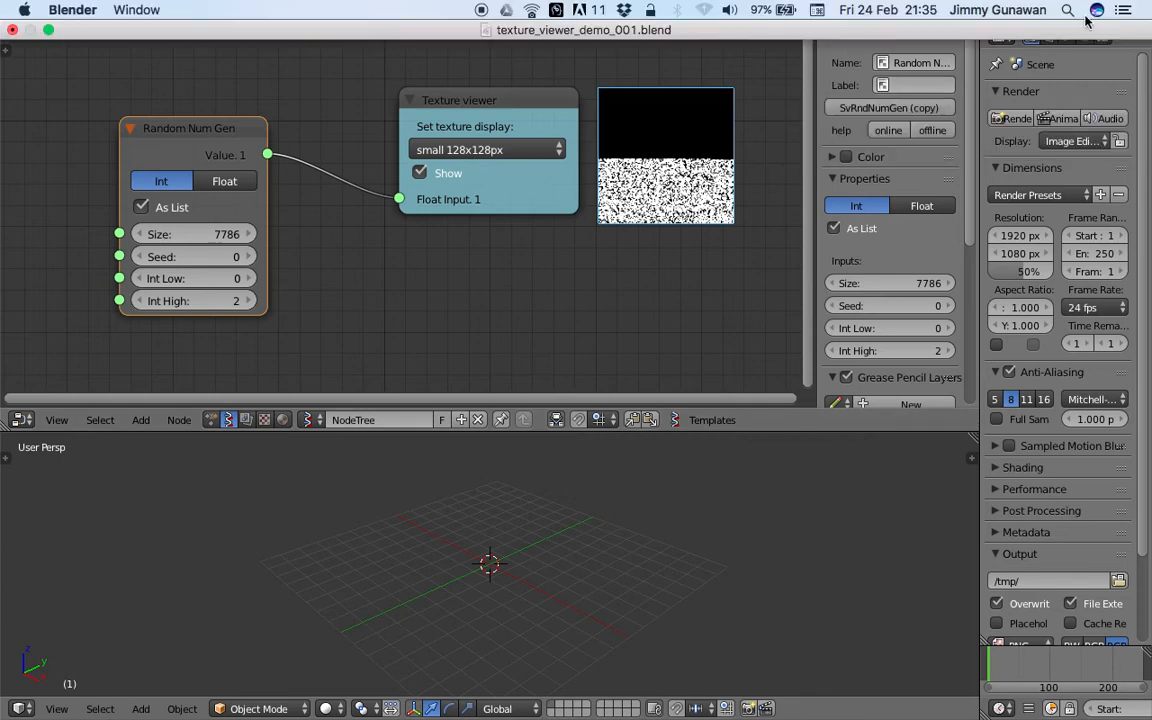
pyautogui.click(1068, 10)
pyautogui.write('qu')
pyautogui.write('128')
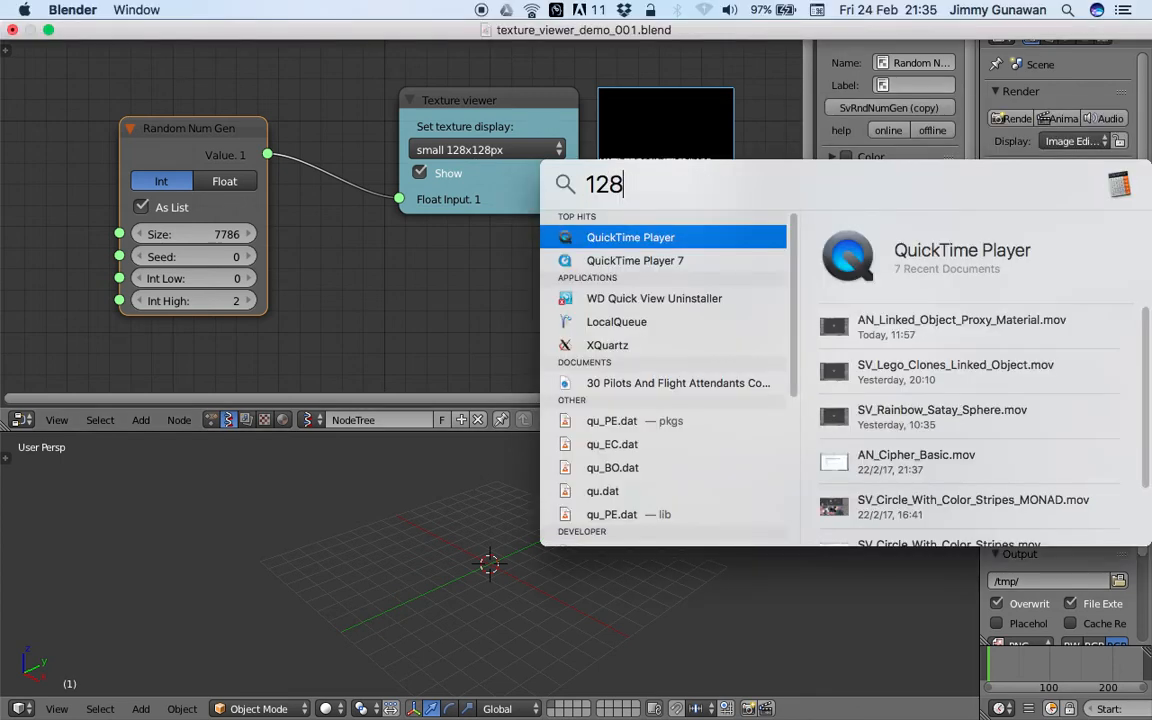
pyautogui.write(' * 128')
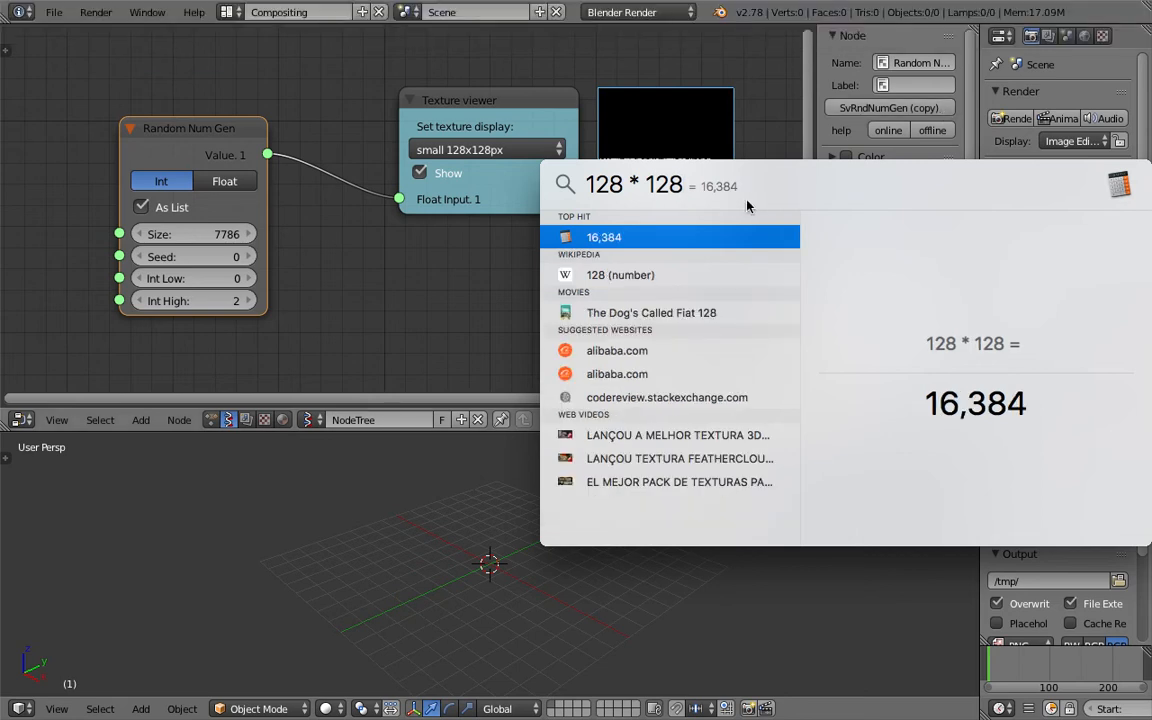
pyautogui.click(428, 228)
# Collapse the node properties sidebar to make room for another node before Random Num Gen.
pyautogui.scroll(-2, 430, 229)
pyautogui.moveTo(440, 232); pyautogui.dragTo(577, 213, button='middle')
pyautogui.moveTo(285, 242); pyautogui.dragTo(269, 249, button='middle')
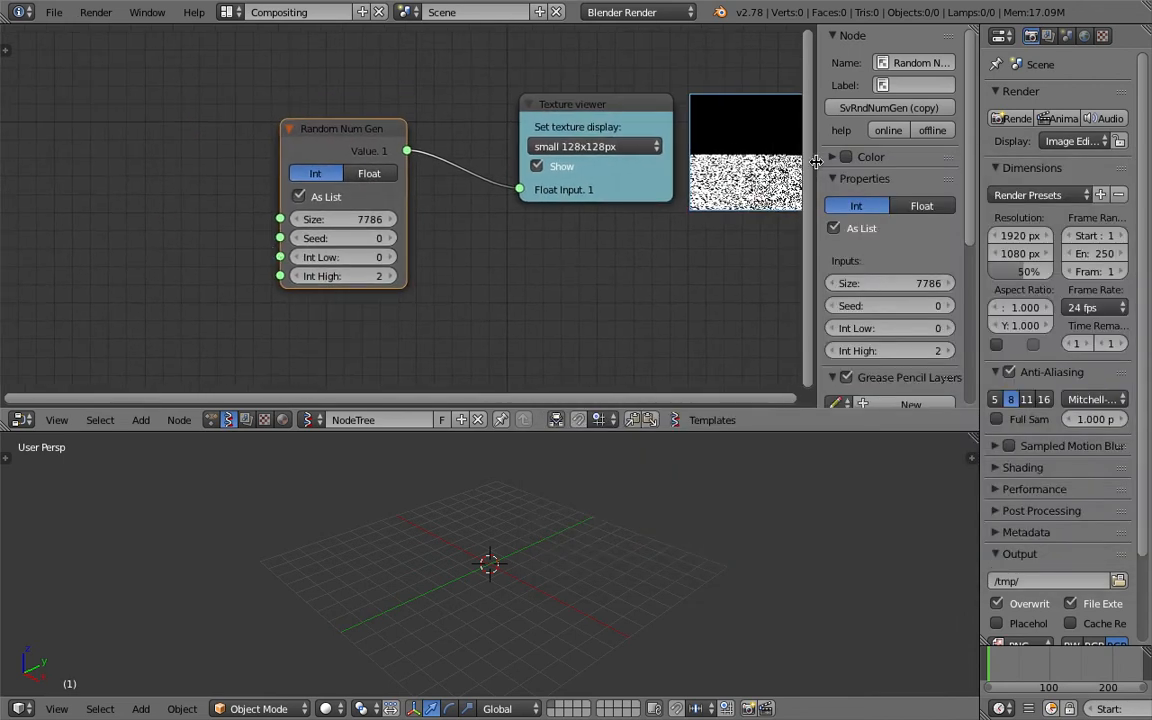
pyautogui.moveTo(816, 162); pyautogui.dragTo(945, 168)
pyautogui.moveTo(430, 193); pyautogui.dragTo(391, 214, button='middle')
pyautogui.moveTo(299, 196); pyautogui.dragTo(376, 161, button='middle')
# Add a Math node before Random Num Gen and set its function to multiplication (*).
pyautogui.hotkey('shift', 'a')
pyautogui.click(157, 160)
pyautogui.write('math')
pyautogui.click(216, 208)
pyautogui.click(216, 212)
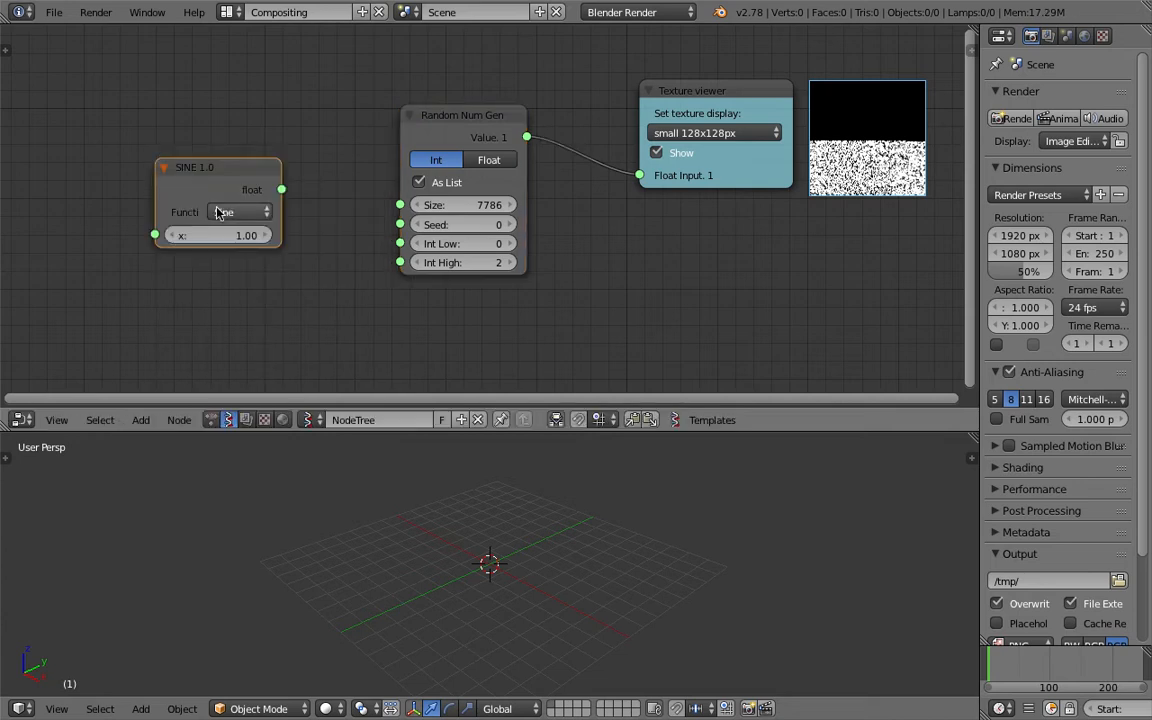
pyautogui.click(216, 212)
pyautogui.click(350, 489)
# Set both the x and y values of the multiplication node to 128.
pyautogui.click(224, 232)
pyautogui.write('128')
pyautogui.press('Tab')
pyautogui.write('128')
pyautogui.press('Return')
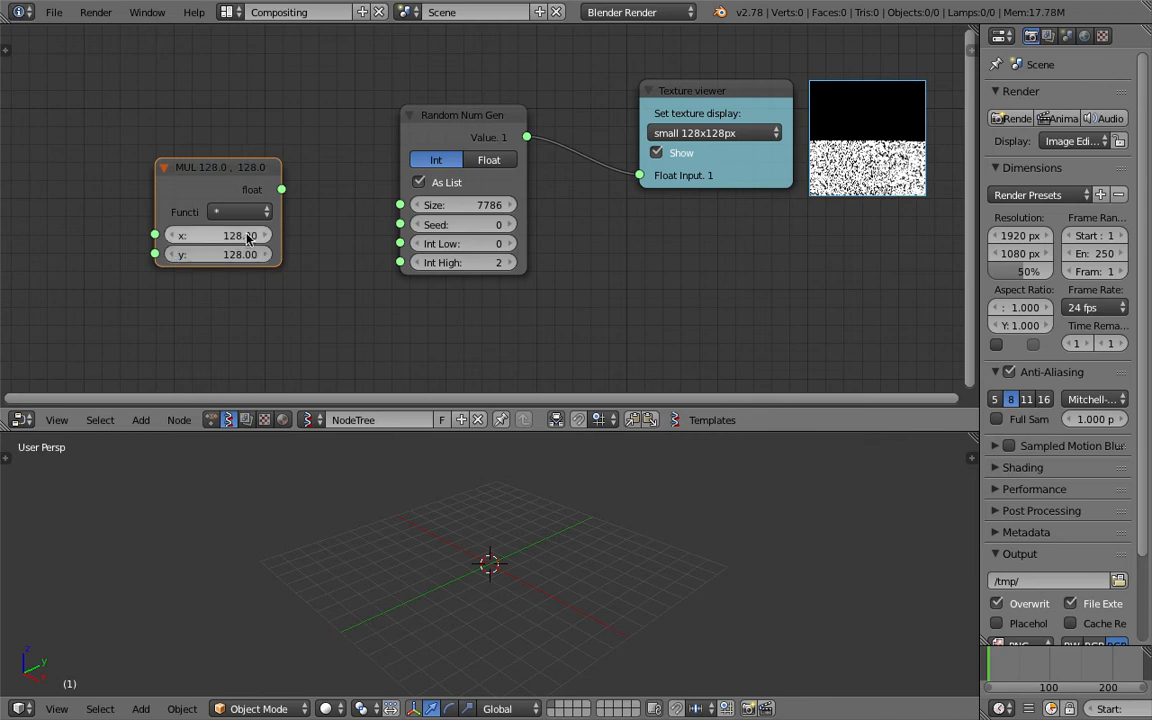
# Connect the multiplication node's float output to Random Num Gen's Size input, adjust the node's position and save over the existing file.
pyautogui.moveTo(282, 189); pyautogui.dragTo(400, 205)
pyautogui.moveTo(218, 163); pyautogui.dragTo(240, 152)
pyautogui.hotkey('ctrl', 's')
pyautogui.click(261, 166)
# Set the Random Num Gen node's Seed to 48.
pyautogui.moveTo(908, 162); pyautogui.dragTo(646, 244, button='middle')
pyautogui.scroll(3, 735, 200)
pyautogui.scroll(2, 640, 244)
pyautogui.moveTo(440, 242); pyautogui.dragTo(598, 205, button='middle')
pyautogui.scroll(-2, 598, 205)
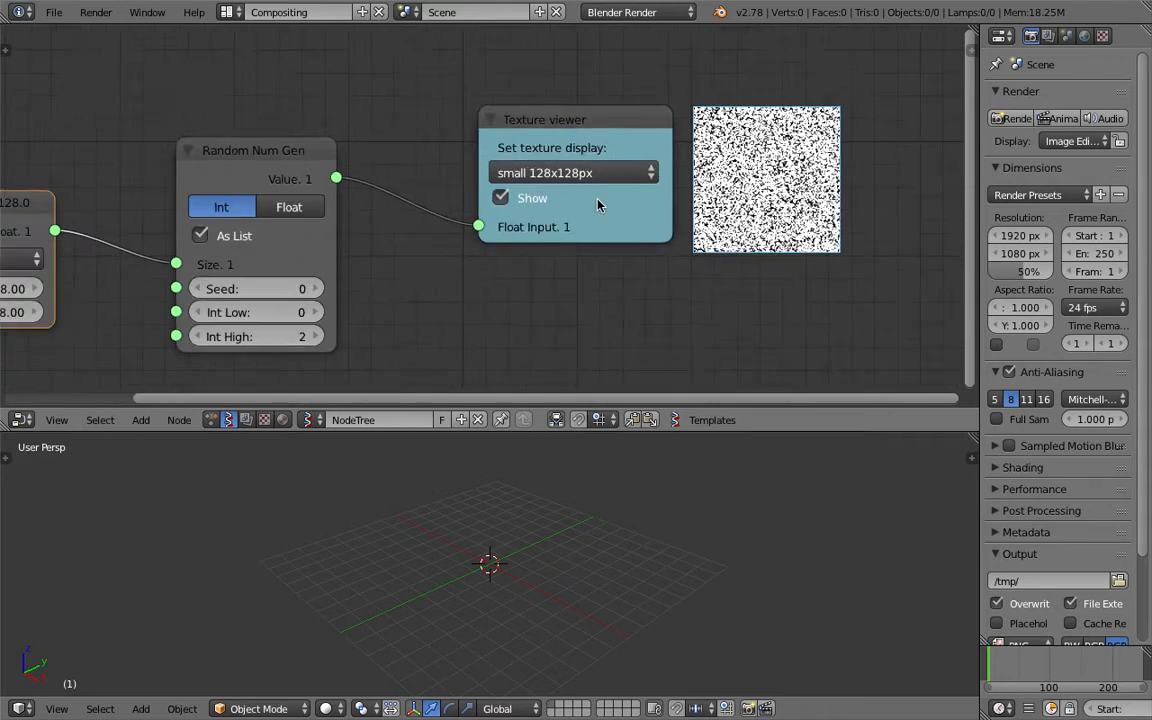
pyautogui.scroll(-3, 590, 199)
pyautogui.moveTo(325, 267); pyautogui.dragTo(420, 265)
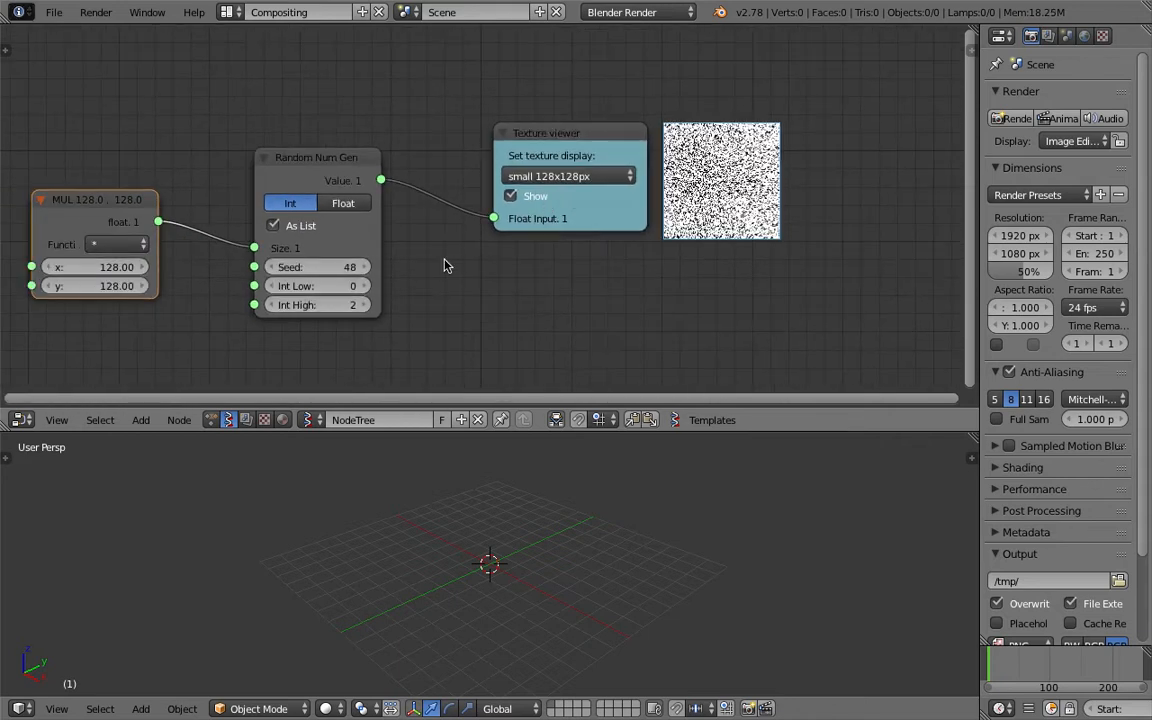
# Rearrange the Texture viewer and Random Num Gen nodes to tidy the node layout.
pyautogui.scroll(-3, 499, 258)
pyautogui.moveTo(507, 259); pyautogui.dragTo(529, 263, button='middle')
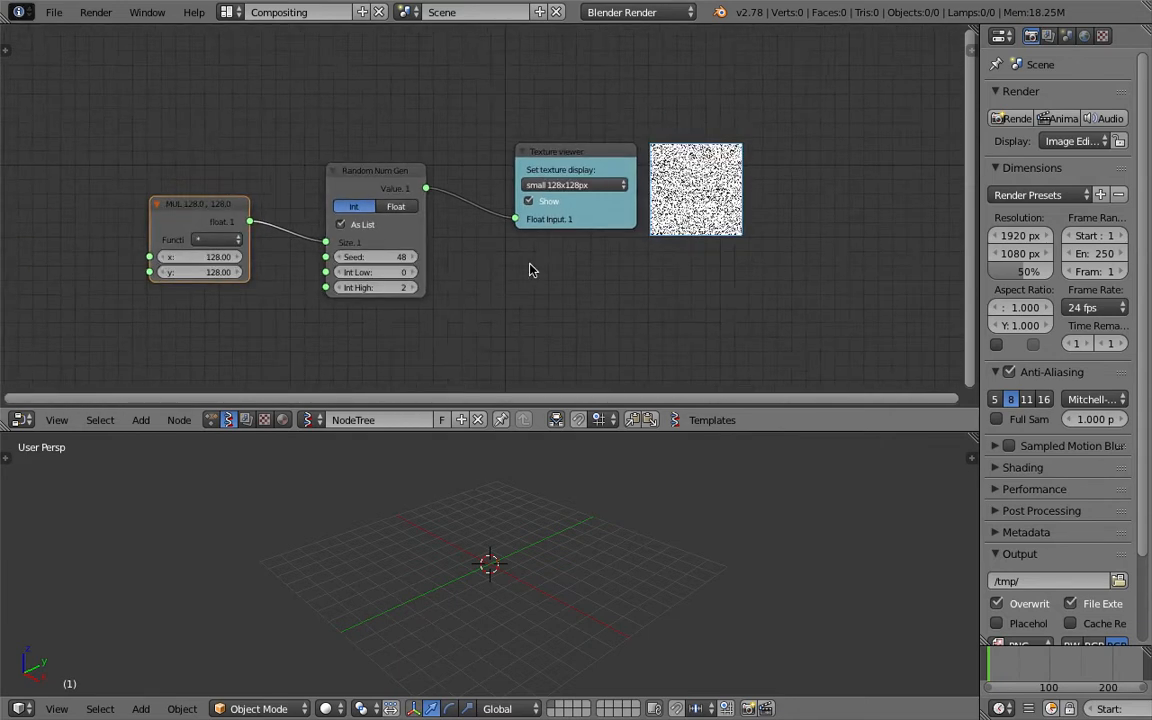
pyautogui.scroll(2, 537, 260)
pyautogui.moveTo(594, 154); pyautogui.dragTo(576, 155)
pyautogui.moveTo(376, 165); pyautogui.dragTo(393, 141)
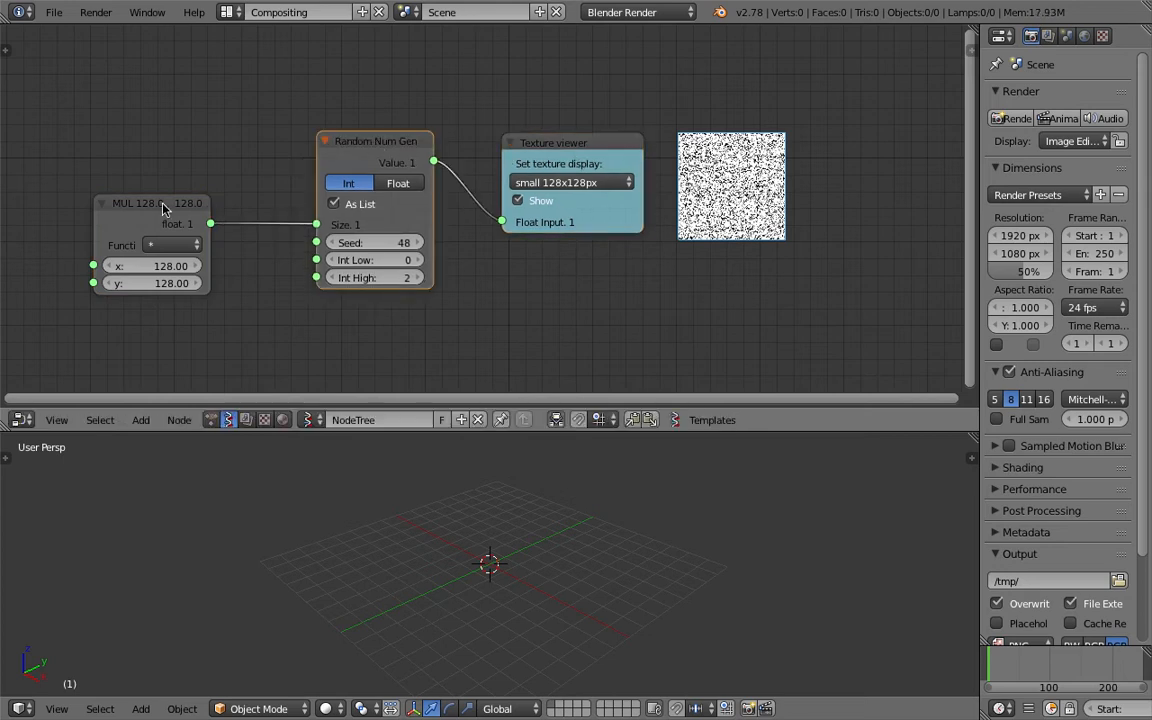
# Move the multiplication node up toward Random Num Gen and raise the Texture viewer node to even out the layout.
pyautogui.moveTo(150, 203); pyautogui.dragTo(210, 155)
pyautogui.moveTo(599, 147); pyautogui.dragTo(584, 150)
pyautogui.scroll(1, 584, 150)
pyautogui.moveTo(598, 139); pyautogui.dragTo(624, 133, button='middle')
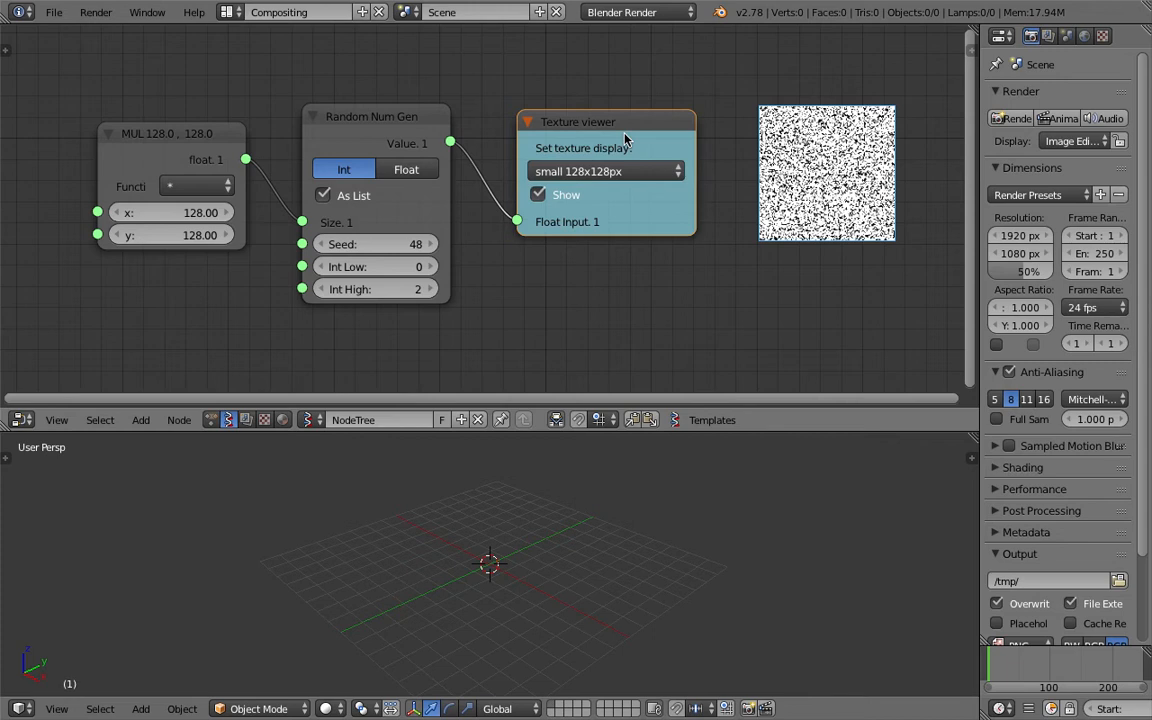
pyautogui.moveTo(616, 119); pyautogui.dragTo(614, 109)
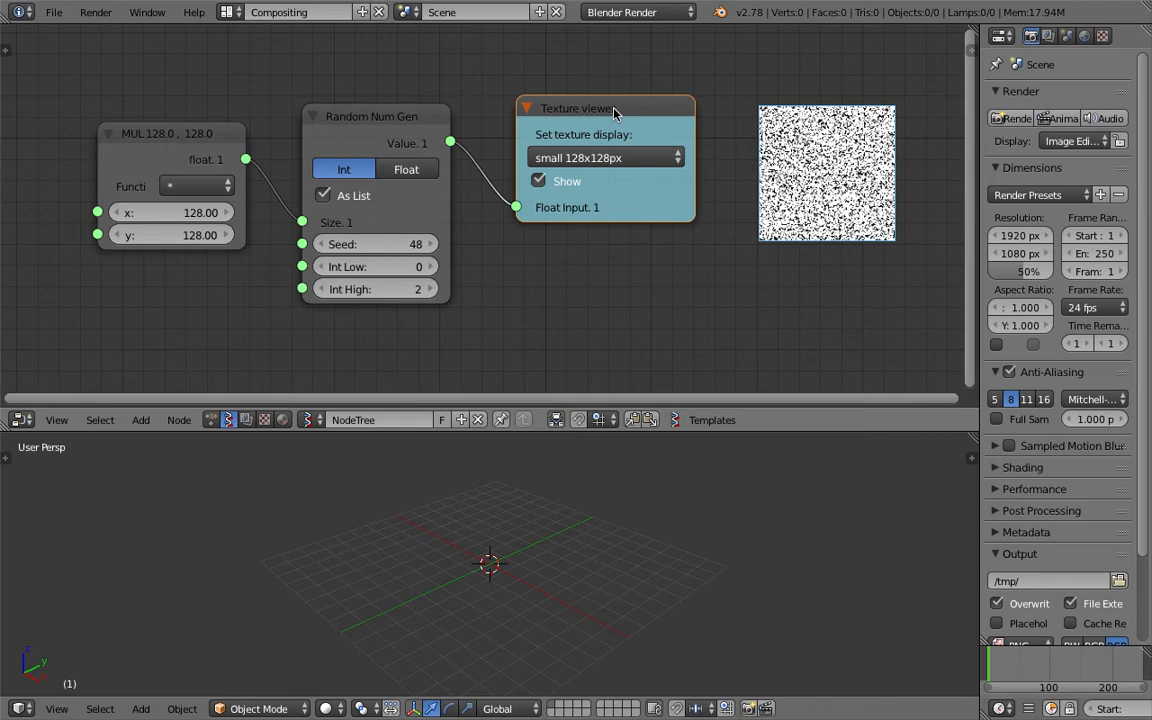
# Review the Texture viewer's available display sizes and keep small 128x128px.
pyautogui.click(560, 155)
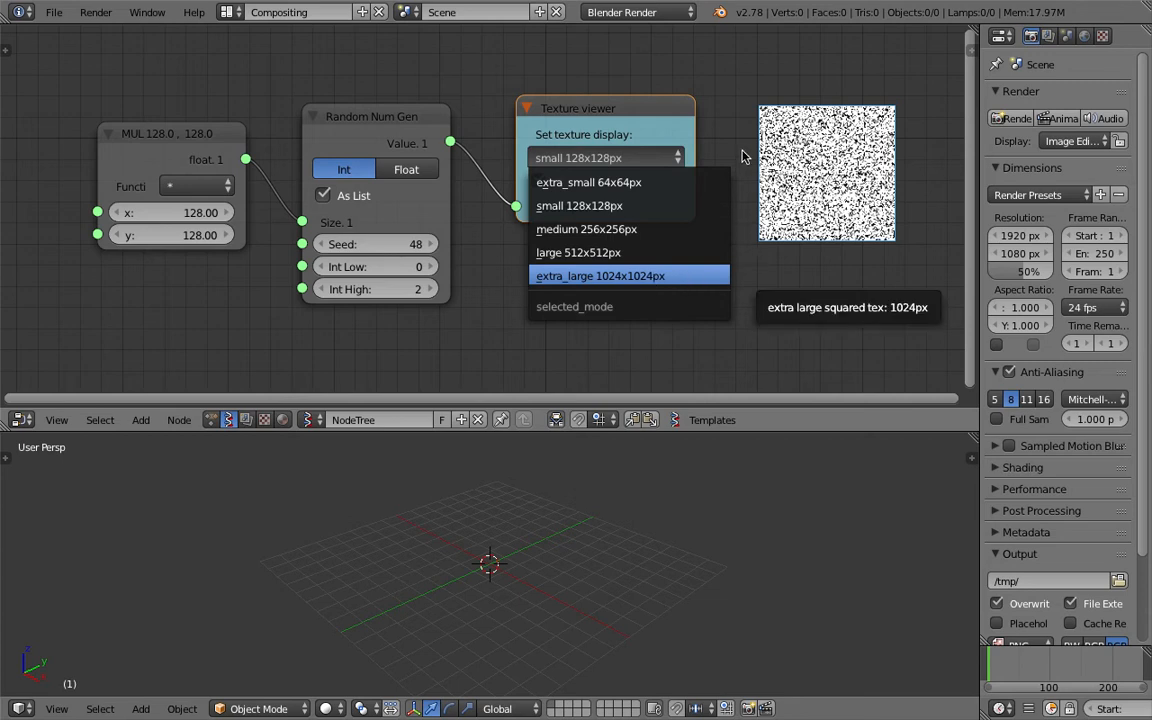
pyautogui.click(642, 158)
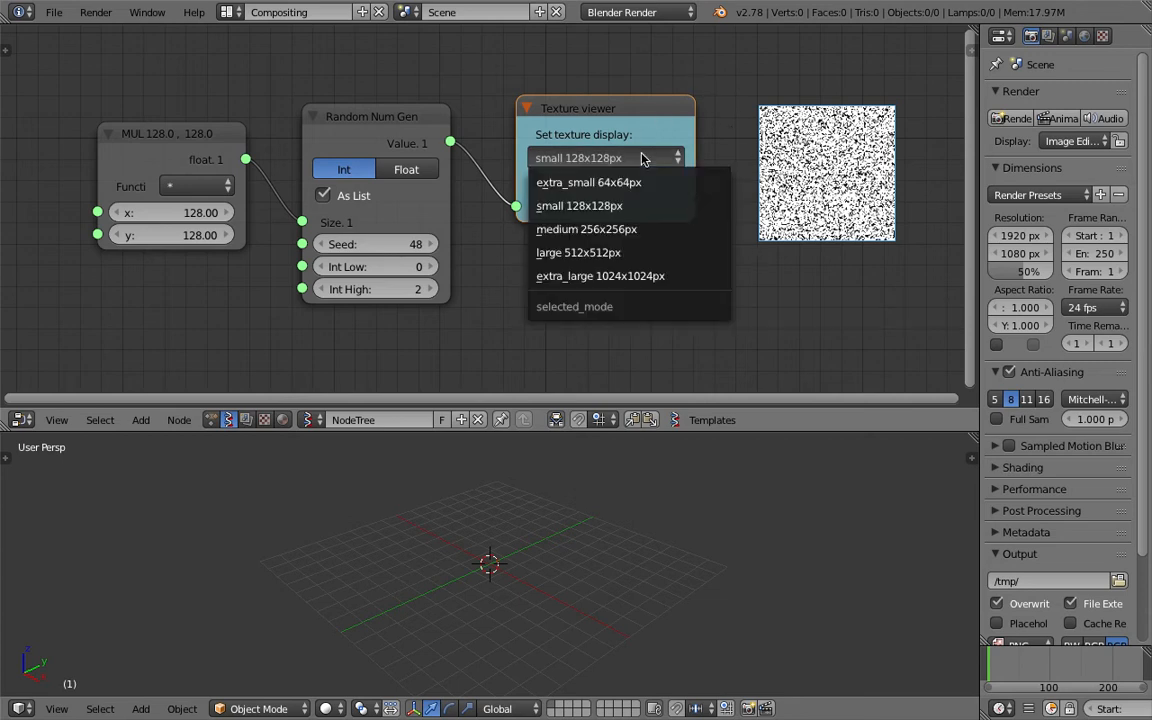
pyautogui.click(624, 205)
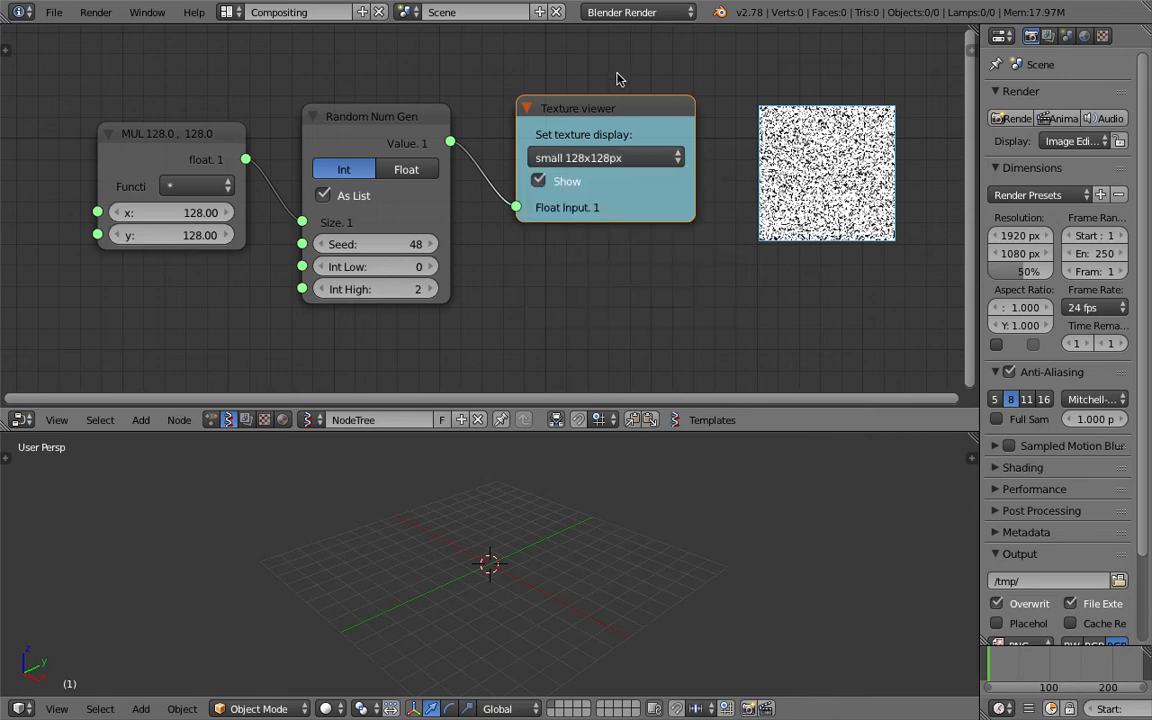
# Enlarge the node editor area in height and width, and save over the existing file.
pyautogui.scroll(-1, 660, 90)
pyautogui.scroll(1, 677, 90)
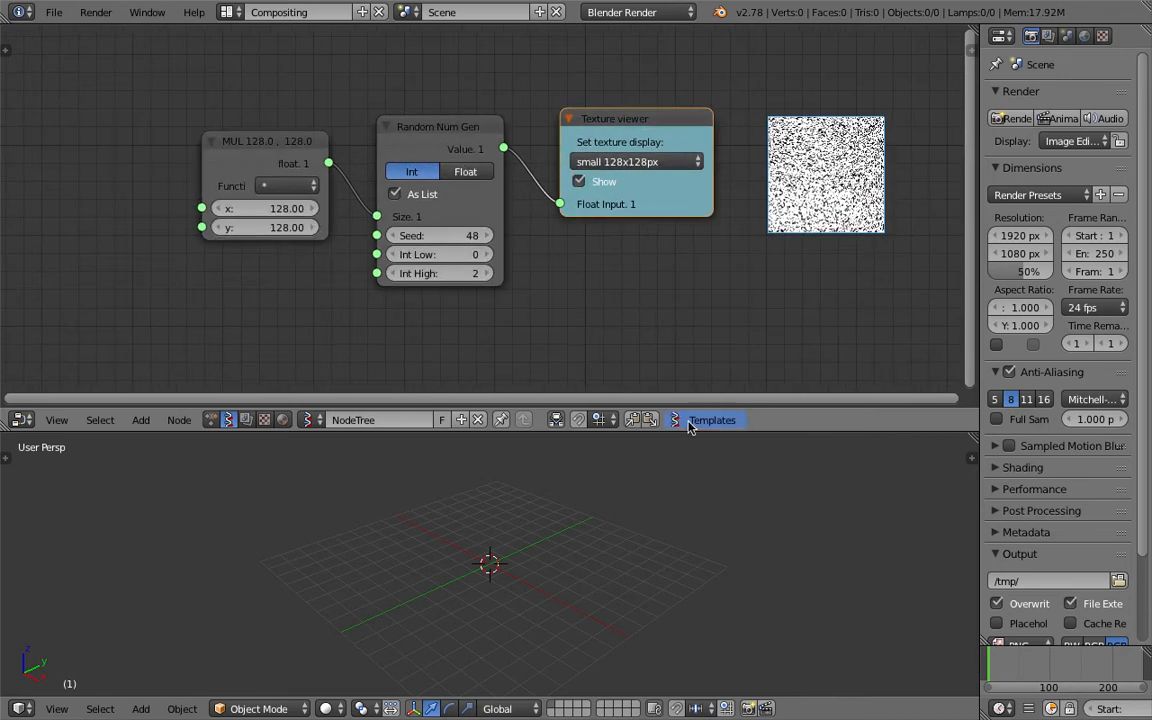
pyautogui.moveTo(689, 430); pyautogui.dragTo(689, 495)
pyautogui.scroll(-1, 740, 207)
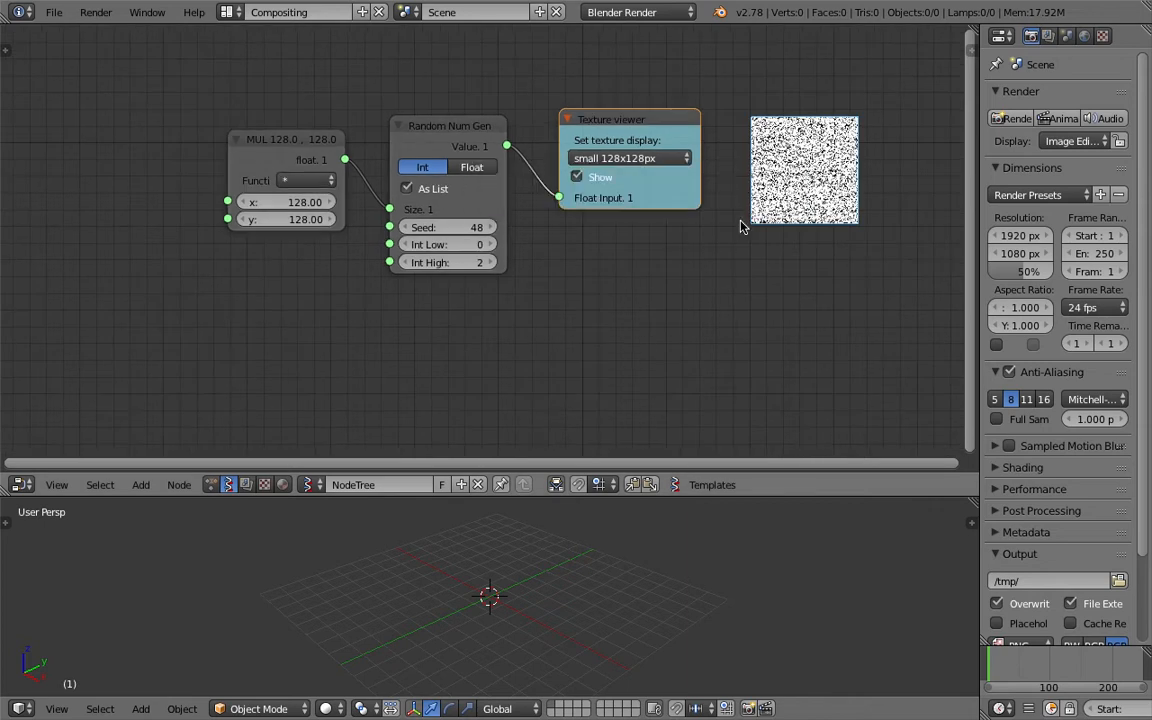
pyautogui.scroll(-1, 740, 227)
pyautogui.moveTo(980, 150); pyautogui.dragTo(1052, 152)
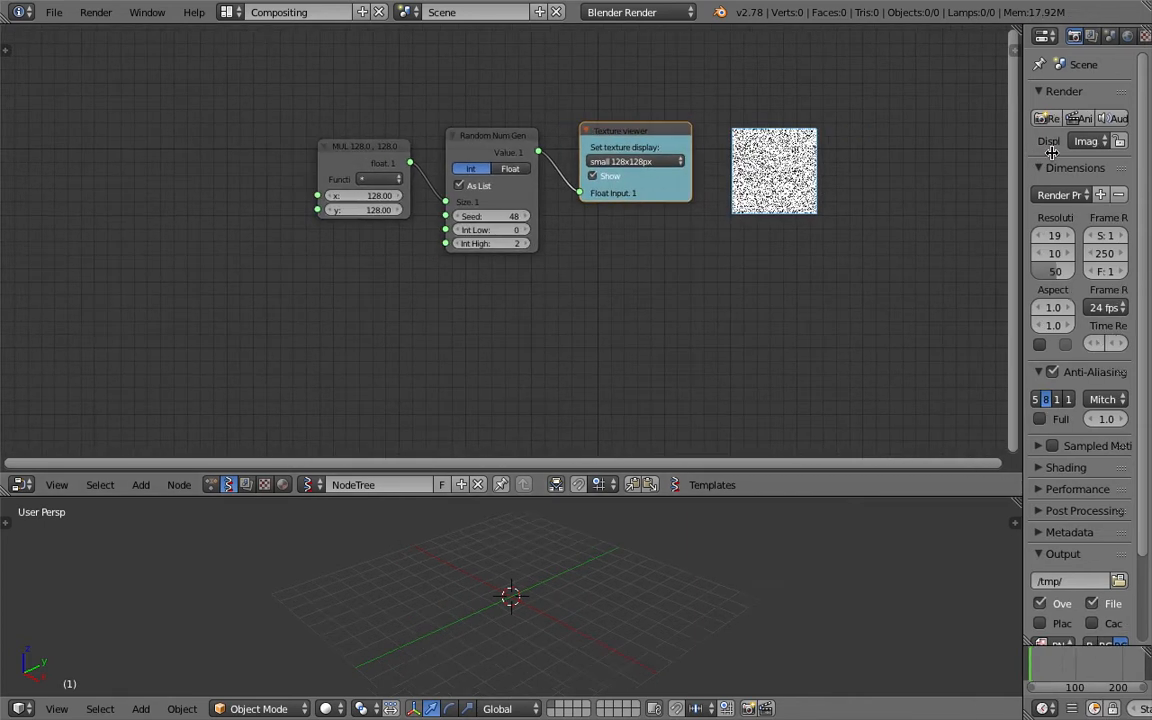
pyautogui.hotkey('ctrl', 's')
pyautogui.click(702, 252)
# Add a Plane generator node beside the multiplication node, in front of the existing node chain.
pyautogui.hotkey('shift', 'a')
pyautogui.click(434, 288)
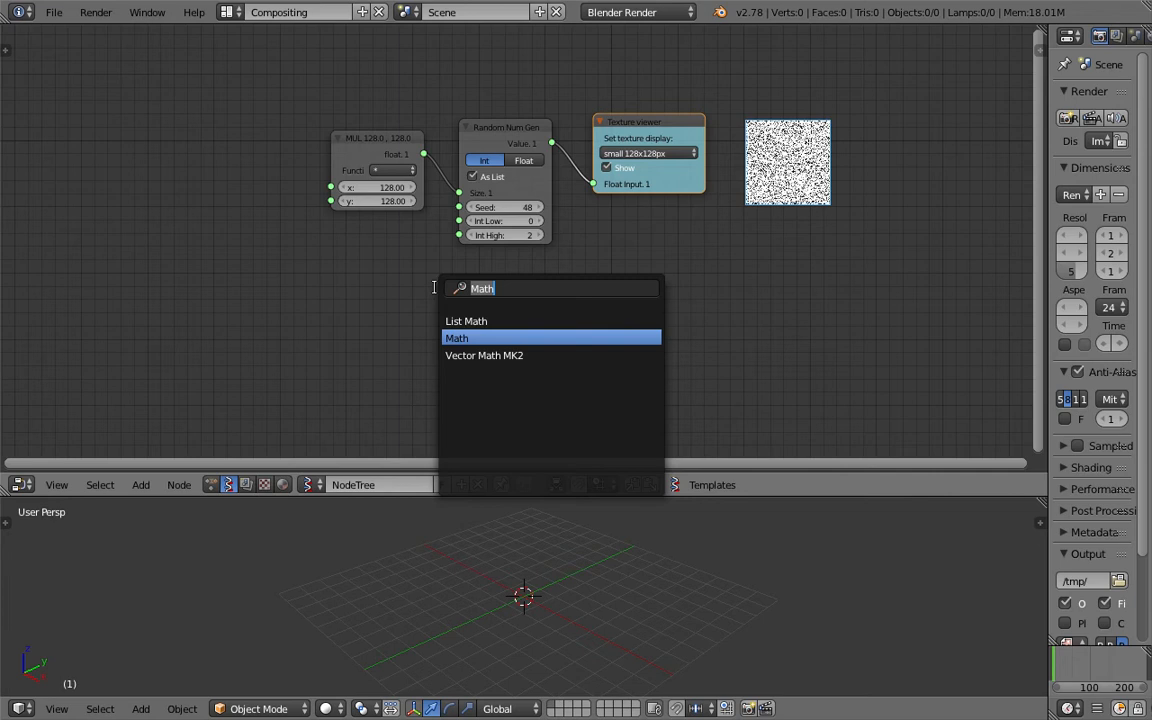
pyautogui.write('plan')
pyautogui.press('Return')
pyautogui.click(395, 265)
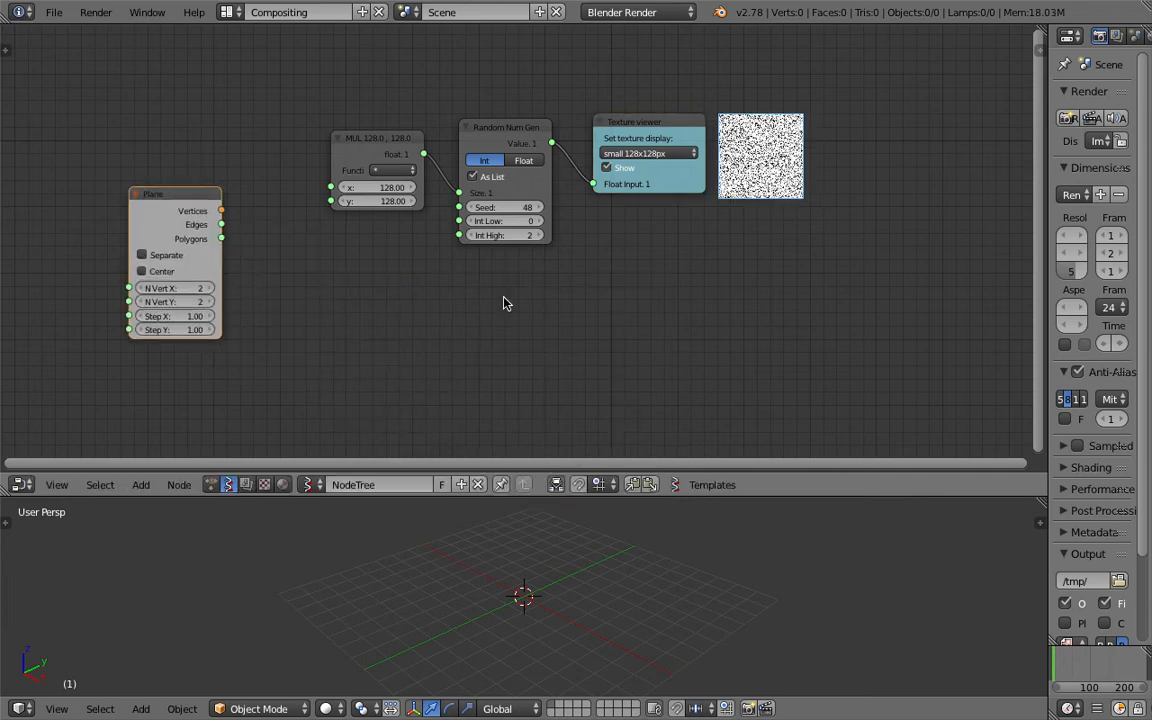
# Add a Viewer Draw node beneath the Texture viewer and save over the existing file.
pyautogui.hotkey('shift', 'a')
pyautogui.click(397, 266)
pyautogui.write('view')
pyautogui.press('Return')
pyautogui.click(561, 297)
pyautogui.hotkey('ctrl', 's')
pyautogui.click(563, 296)
# Set both N Vert X and N Vert Y of the Plane node to 128.
pyautogui.scroll(1, 463, 275)
pyautogui.moveTo(463, 275); pyautogui.dragTo(500, 267, button='middle')
pyautogui.moveTo(212, 283); pyautogui.dragTo(212, 298)
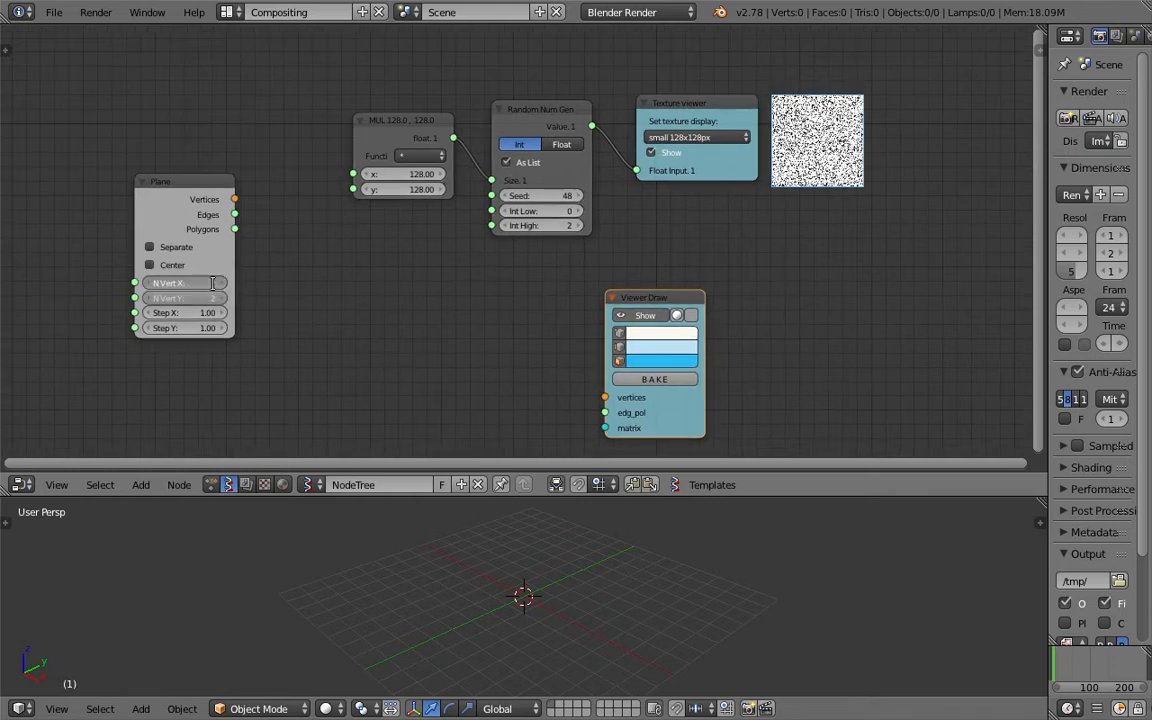
pyautogui.write('128')
pyautogui.press('Return')
# Connect the Plane node's Vertices output to Viewer Draw's vertices input and frame the generated point grid in the 3D view.
pyautogui.moveTo(234, 199)
pyautogui.mouseDown()
pyautogui.moveTo(288, 239)
pyautogui.moveTo(605, 397)
pyautogui.mouseUp()
pyautogui.scroll(-9, 694, 550)
pyautogui.moveTo(694, 550); pyautogui.dragTo(625, 637, button='middle')
pyautogui.scroll(-5, 622, 645)
pyautogui.scroll(2, 587, 575)
pyautogui.moveTo(584, 553); pyautogui.dragTo(594, 634, button='middle')
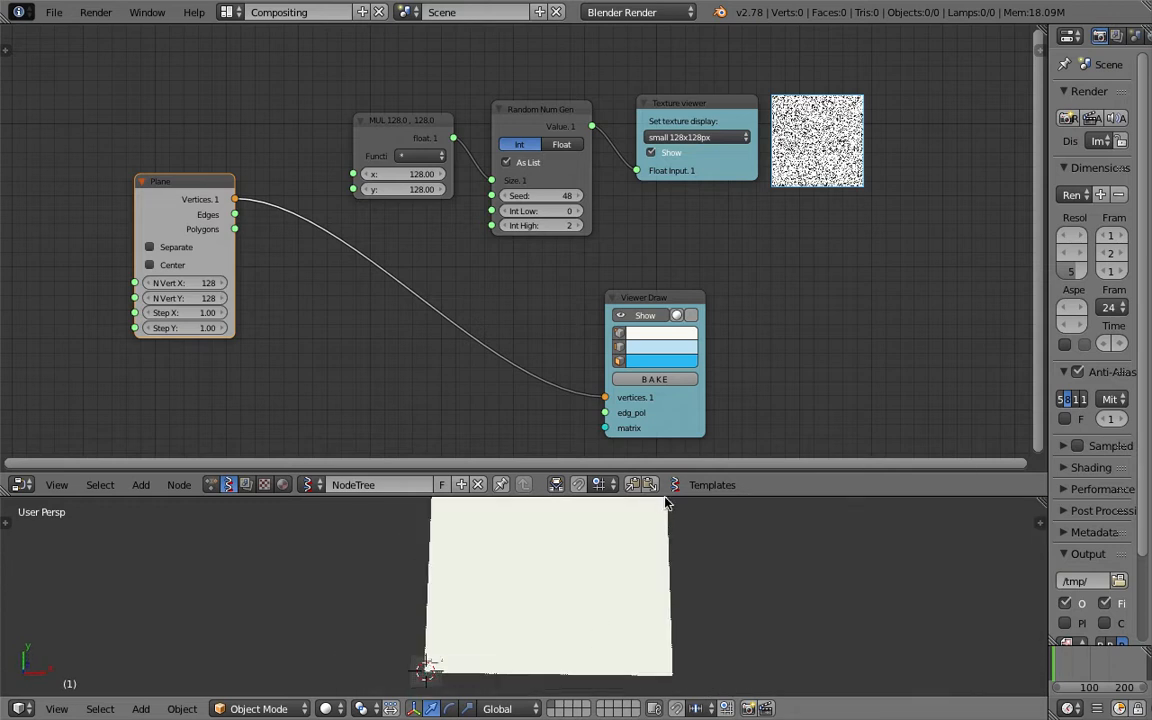
# Enlarge the 3D view and the properties editor, and examine the point grid from the top and at an angle.
pyautogui.moveTo(668, 499); pyautogui.dragTo(672, 336)
pyautogui.moveTo(674, 381); pyautogui.dragTo(607, 565, button='middle')
pyautogui.scroll(1, 622, 543)
pyautogui.click(57, 709)
pyautogui.click(72, 622)
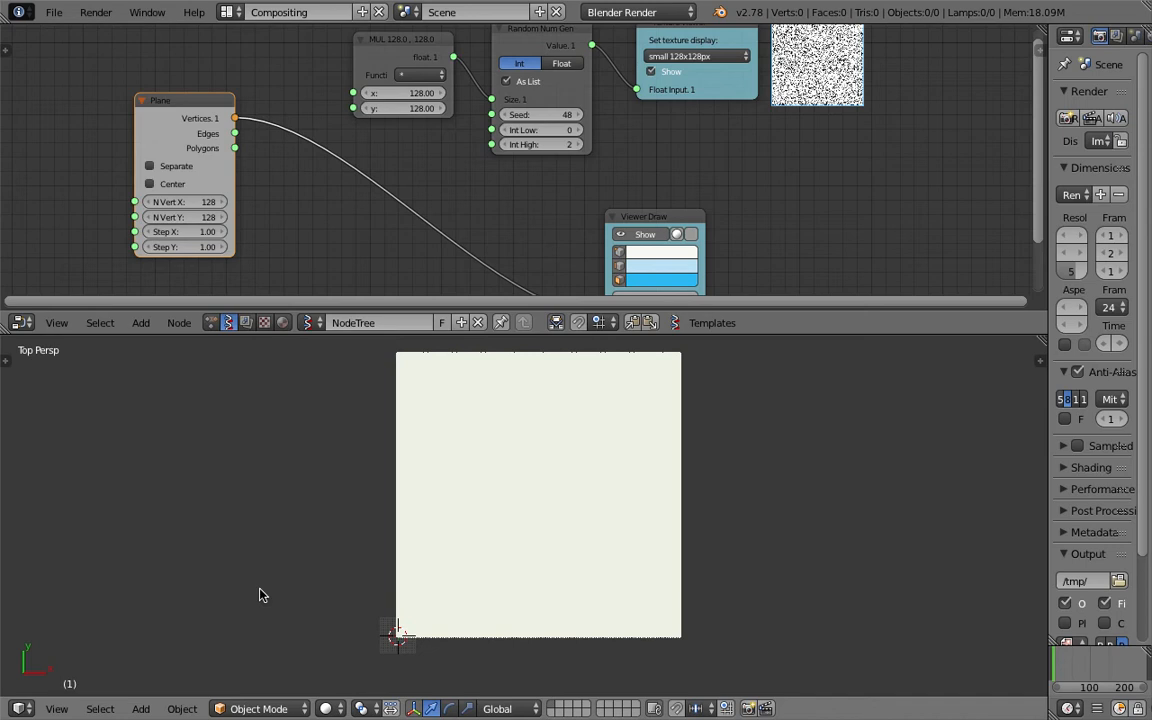
pyautogui.scroll(2, 547, 515)
pyautogui.scroll(-1, 485, 500)
pyautogui.moveTo(593, 549); pyautogui.dragTo(599, 519, button='middle')
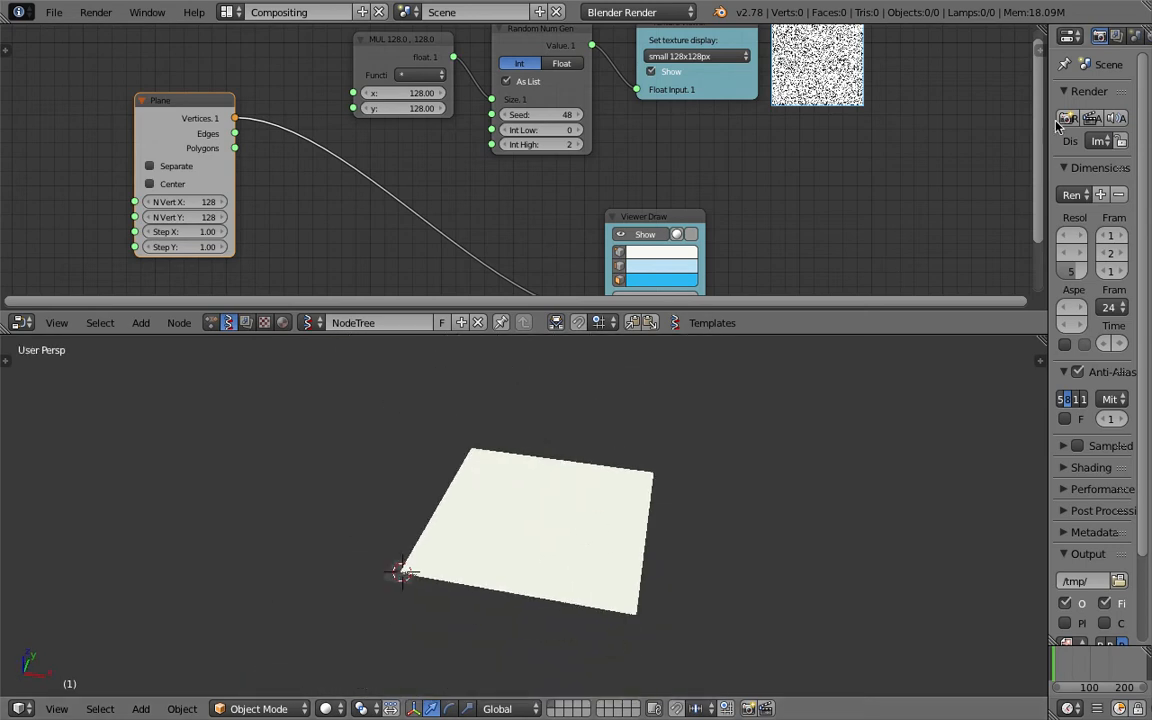
pyautogui.moveTo(1046, 121); pyautogui.dragTo(918, 121)
pyautogui.moveTo(640, 520); pyautogui.dragTo(427, 388, button='middle')
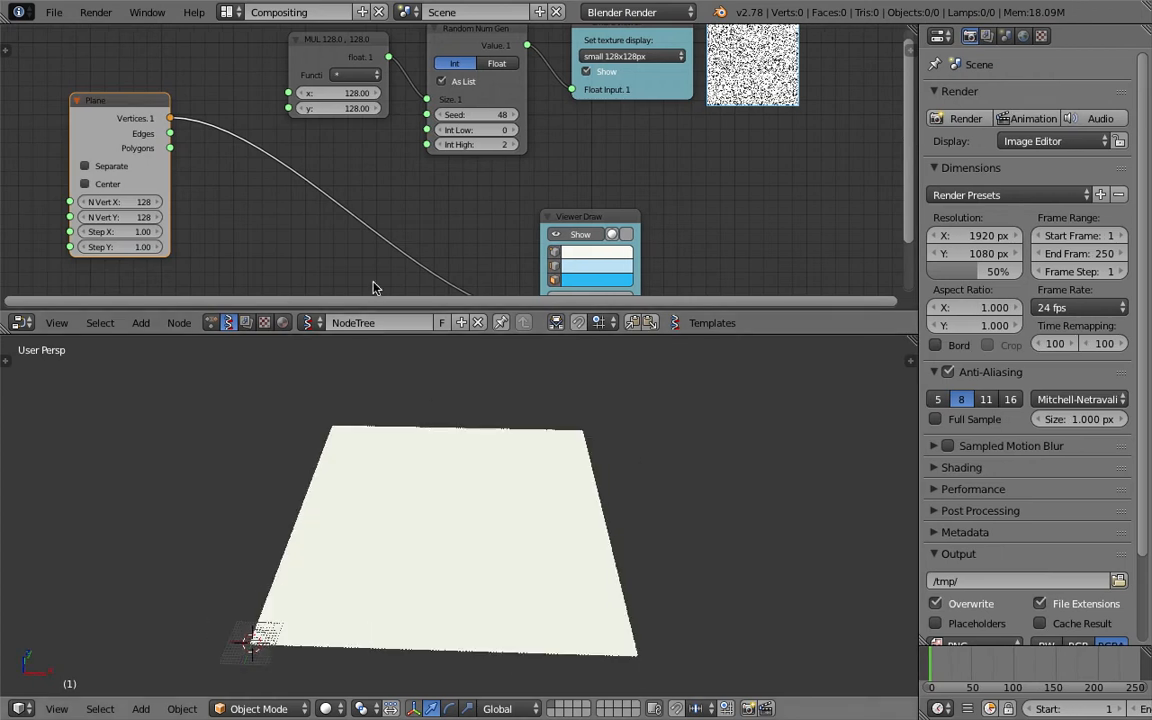
# Spread out the Random Num Gen, multiplication and Viewer Draw nodes, and save over the existing file.
pyautogui.scroll(-1, 190, 160)
pyautogui.moveTo(274, 197); pyautogui.dragTo(283, 174, button='middle')
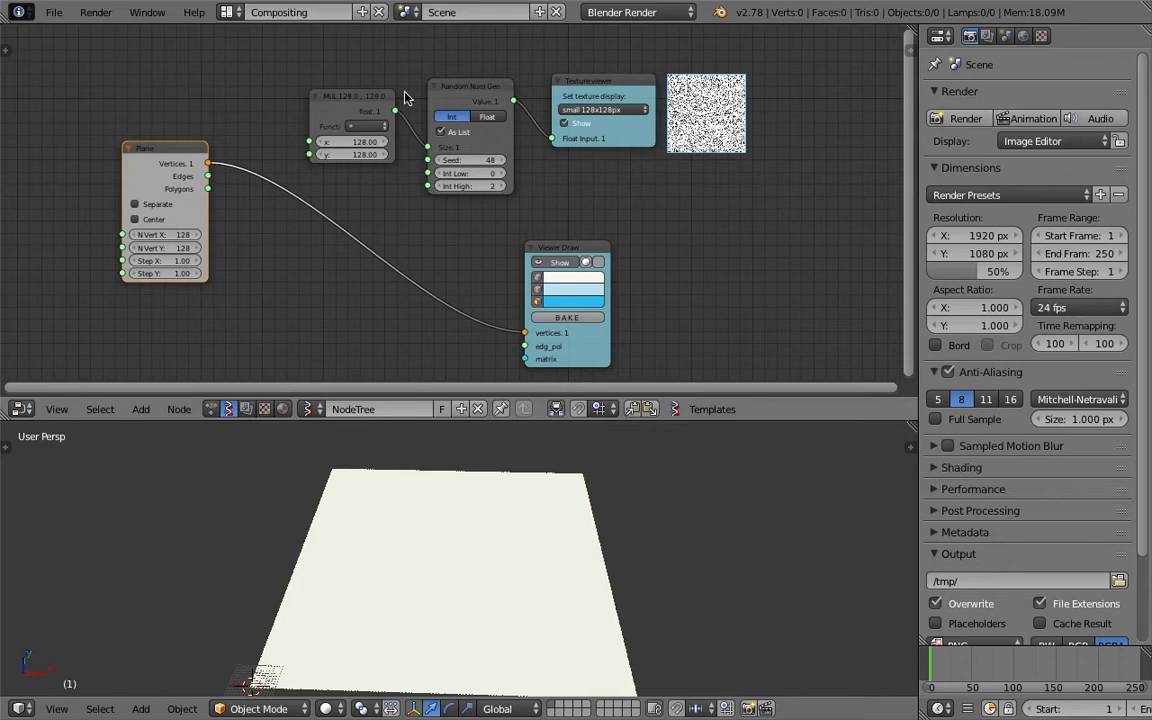
pyautogui.moveTo(460, 88); pyautogui.dragTo(437, 81)
pyautogui.moveTo(359, 97); pyautogui.dragTo(302, 75)
pyautogui.moveTo(585, 246); pyautogui.dragTo(656, 239)
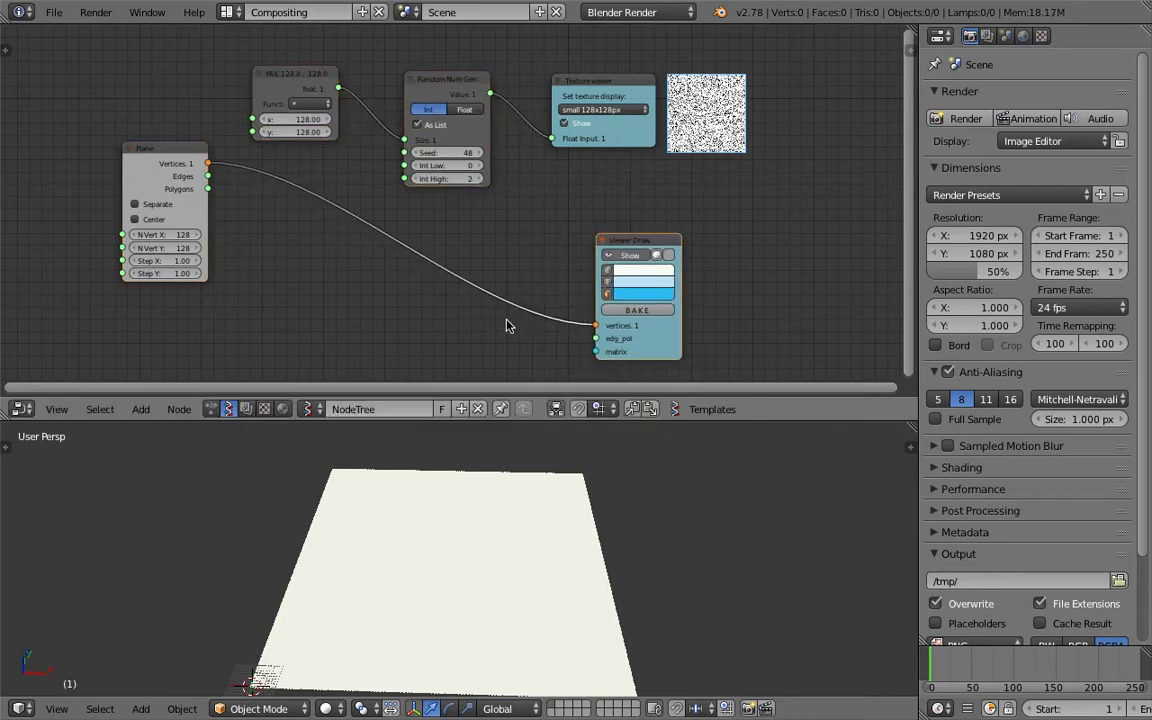
pyautogui.moveTo(540, 553); pyautogui.dragTo(350, 548, button='middle')
pyautogui.scroll(2, 632, 198)
pyautogui.moveTo(736, 103); pyautogui.dragTo(687, 115, button='middle')
pyautogui.moveTo(638, 537); pyautogui.dragTo(635, 562, button='middle')
pyautogui.hotkey('ctrl', 's')
pyautogui.click(635, 562)
# Try an Int High value of 3 on the Random Num Gen node.
pyautogui.scroll(-2, 516, 216)
pyautogui.moveTo(516, 216); pyautogui.dragTo(528, 208, button='middle')
pyautogui.scroll(1, 422, 187)
pyautogui.click(450, 182)
pyautogui.write('3')
pyautogui.press('Return')
# Set the Random Num Gen node's Int High to 1.
pyautogui.click(445, 180)
pyautogui.write('1')
pyautogui.press('Return')
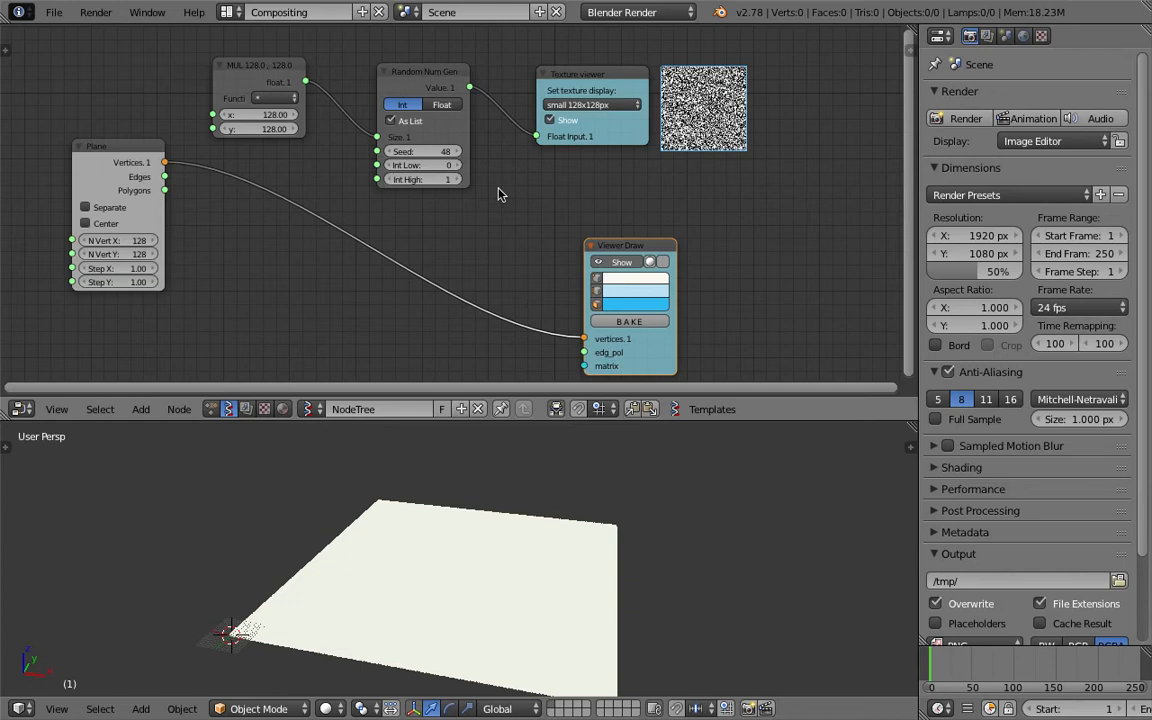
# Group the multiplication, Random Num Gen and Texture viewer nodes closely together, with the Plane node below and Viewer Draw farther away.
pyautogui.moveTo(625, 247); pyautogui.dragTo(655, 236)
pyautogui.moveTo(443, 253); pyautogui.dragTo(398, 254, button='middle')
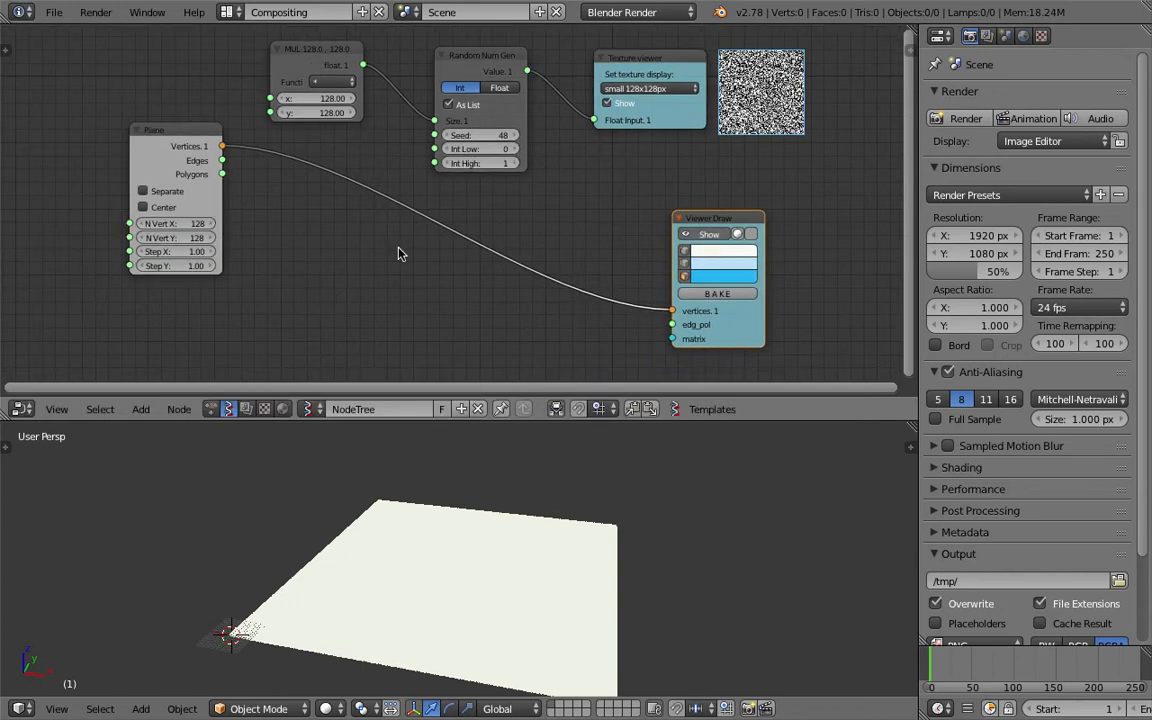
pyautogui.moveTo(207, 149); pyautogui.dragTo(157, 201)
pyautogui.moveTo(317, 51); pyautogui.dragTo(210, 61)
pyautogui.scroll(2, 325, 96)
pyautogui.moveTo(319, 95); pyautogui.dragTo(327, 143, button='middle')
pyautogui.moveTo(500, 105); pyautogui.dragTo(314, 87)
pyautogui.moveTo(653, 103); pyautogui.dragTo(422, 87)
pyautogui.moveTo(578, 158); pyautogui.dragTo(621, 153, button='middle')
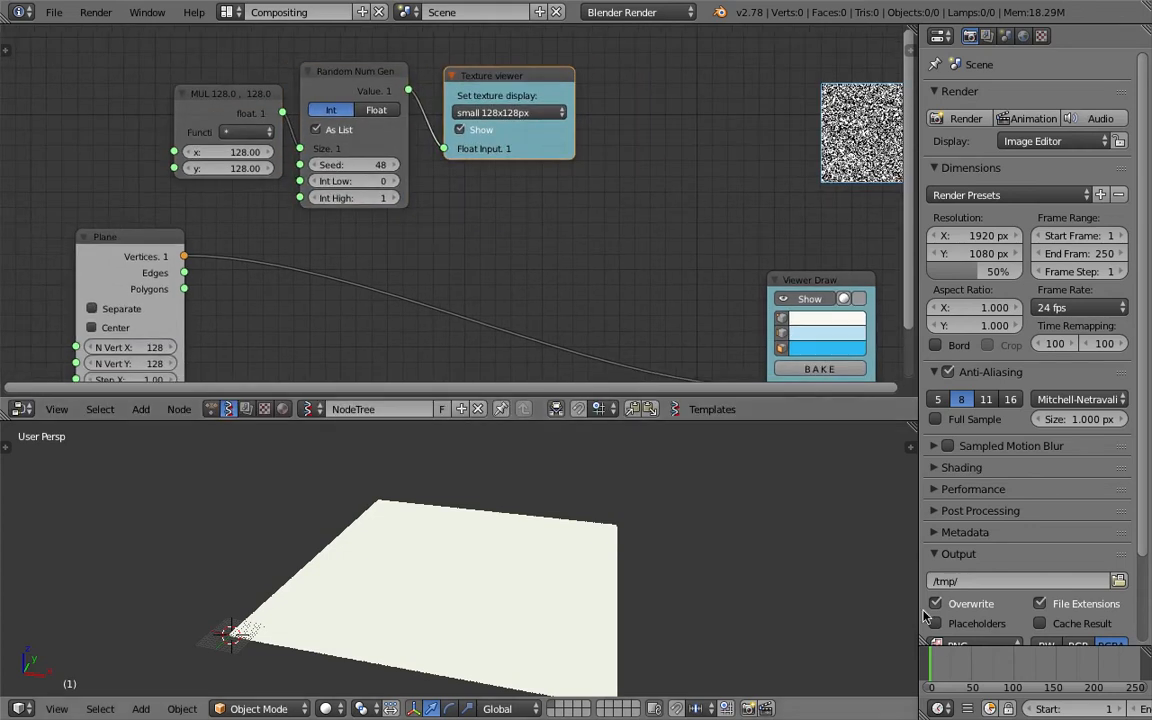
# Set the current frame to 37 and move the Plane node lower to clear space in the node layout.
pyautogui.click(961, 661)
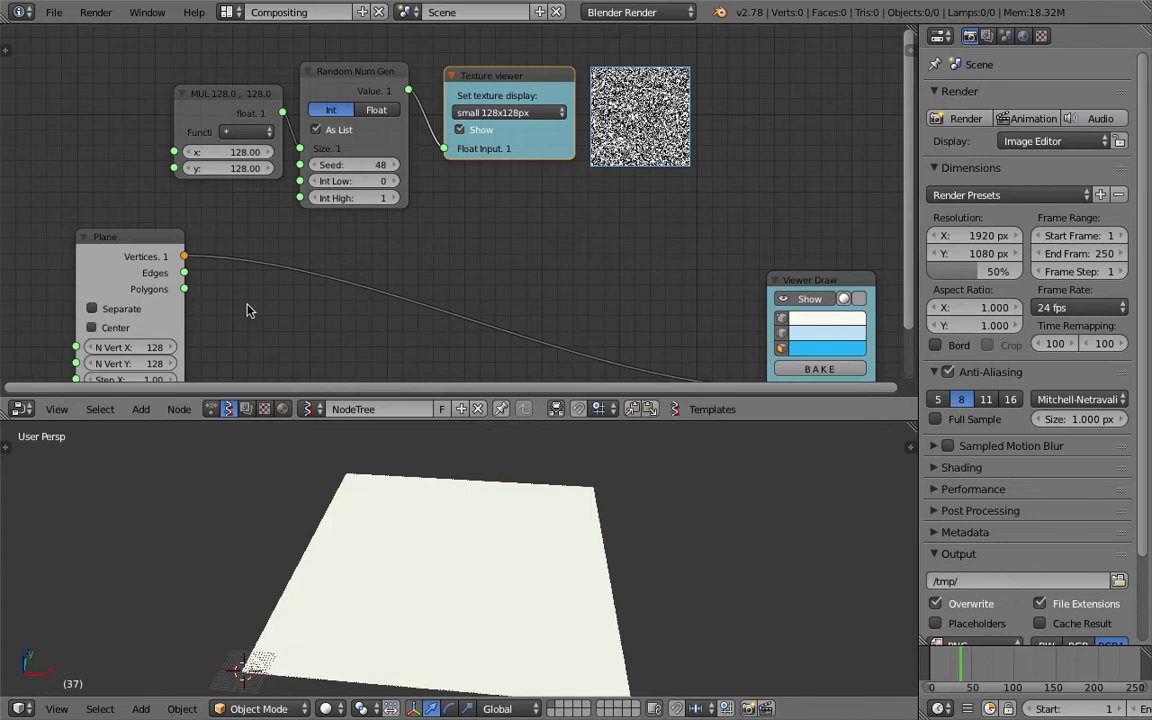
pyautogui.press('Home')
pyautogui.moveTo(172, 214); pyautogui.dragTo(151, 216)
pyautogui.moveTo(244, 284); pyautogui.dragTo(244, 262, button='middle')
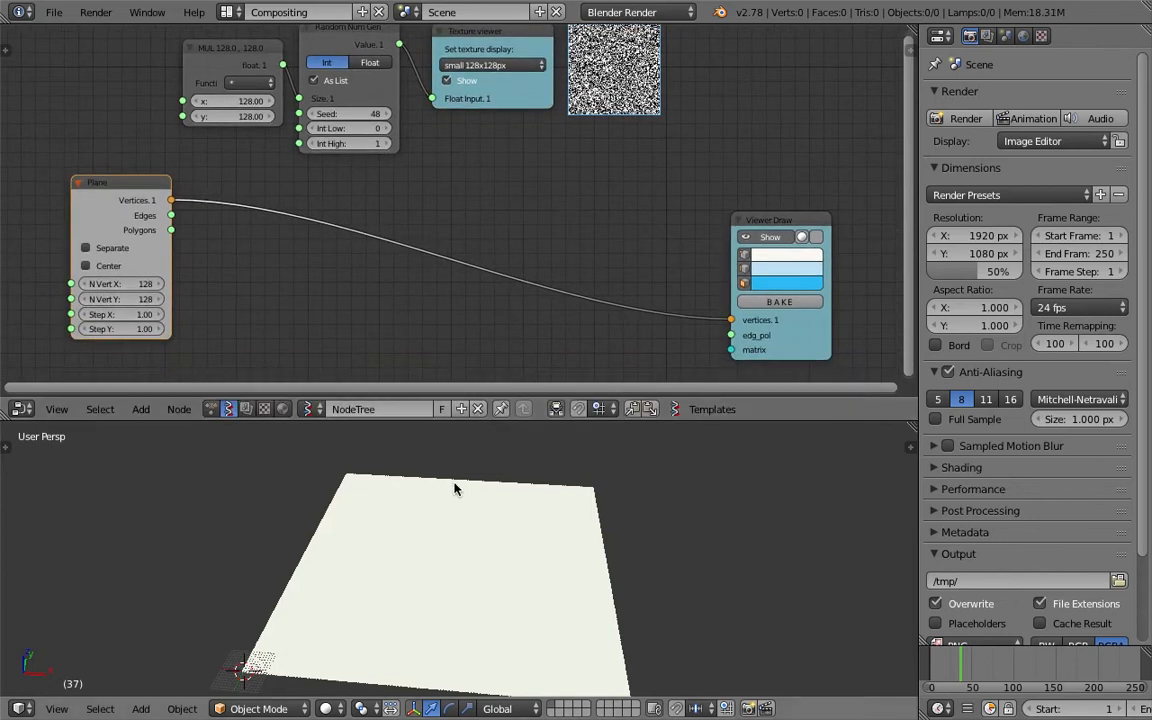
pyautogui.moveTo(437, 217); pyautogui.dragTo(434, 220, button='middle')
pyautogui.moveTo(134, 199); pyautogui.dragTo(137, 249)
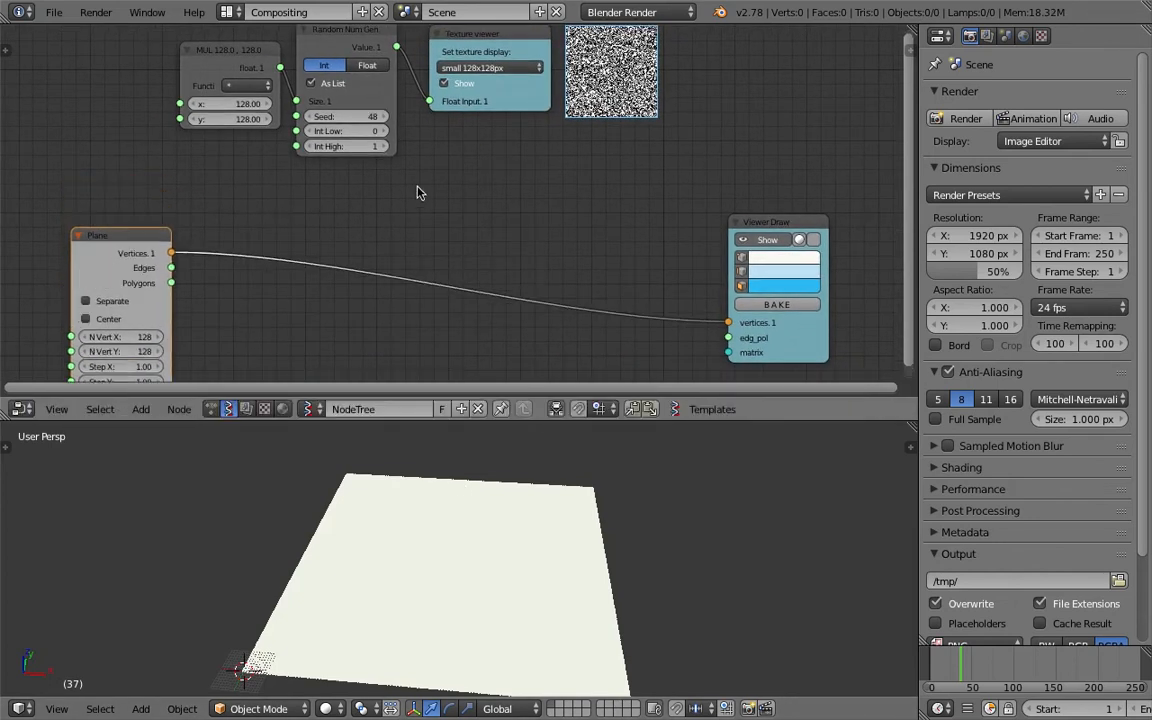
# Add a Vector Math MK2 node between the Plane and Viewer Draw nodes.
pyautogui.hotkey('shift', 'a')
pyautogui.click(429, 186)
pyautogui.write('vector m')
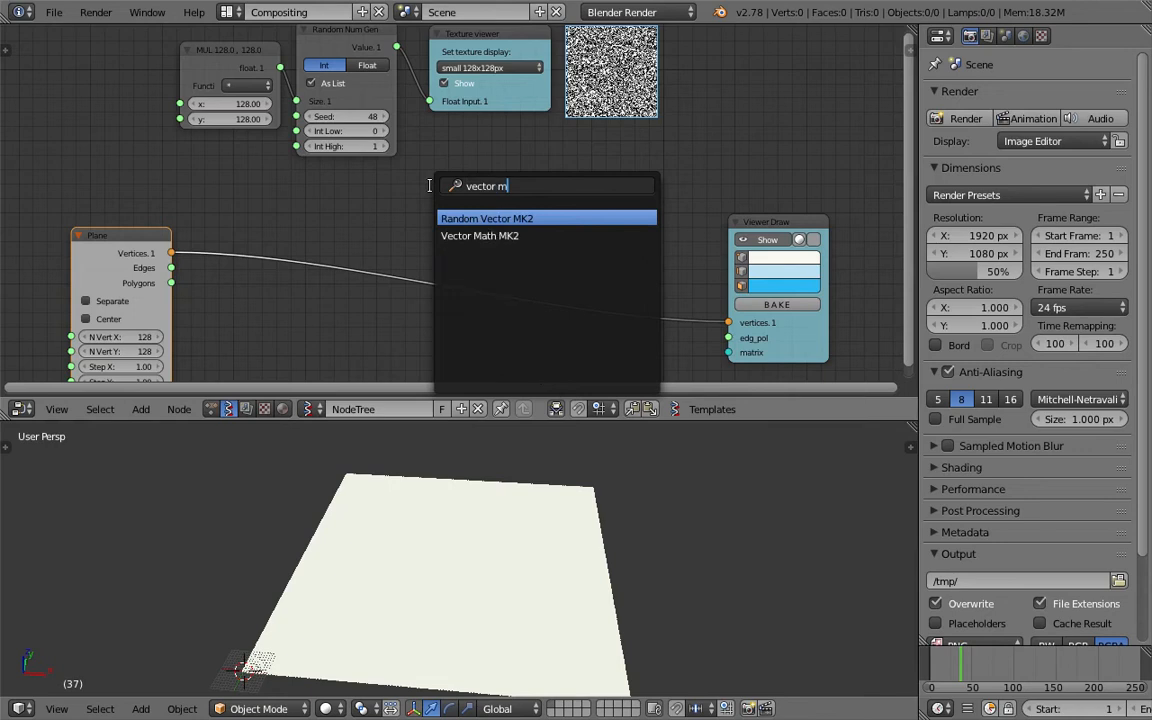
pyautogui.press('Down')
pyautogui.press('Return')
pyautogui.click(494, 176)
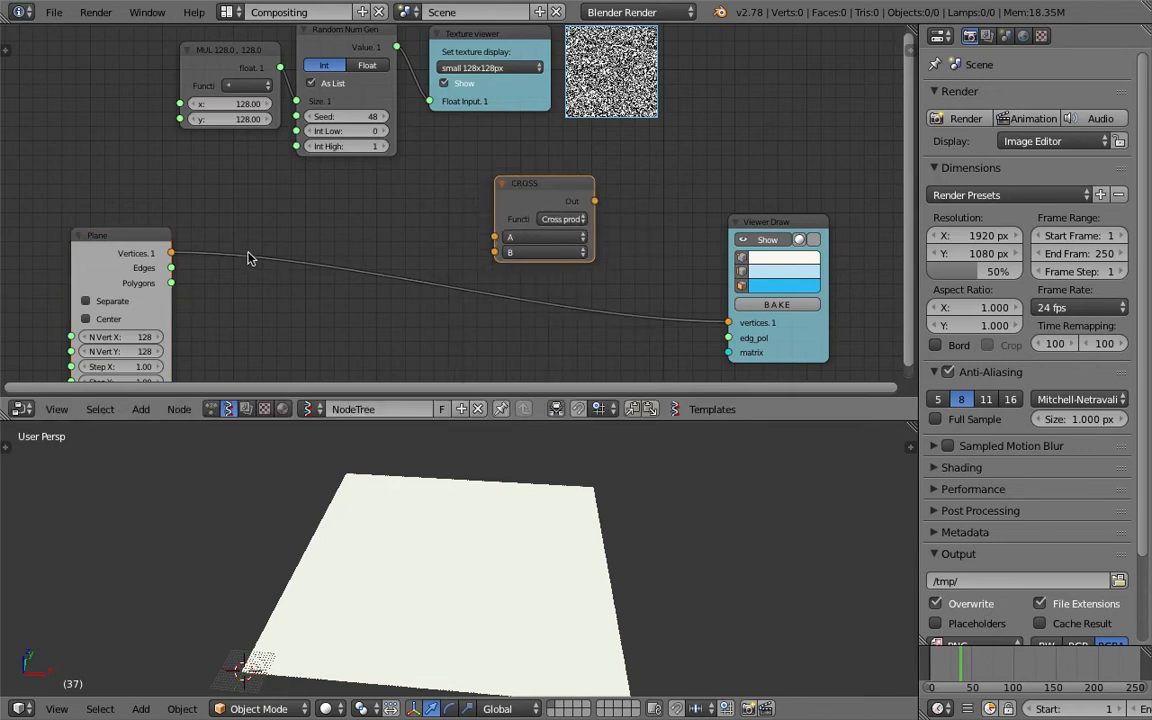
# Connect the Plane's Vertices to the vector math node's B input, move that node nearer Viewer Draw and set its function to Add.
pyautogui.moveTo(174, 256); pyautogui.dragTo(490, 257)
pyautogui.moveTo(545, 188); pyautogui.dragTo(635, 195)
pyautogui.hotkey('shift', 'a')
pyautogui.click(636, 228)
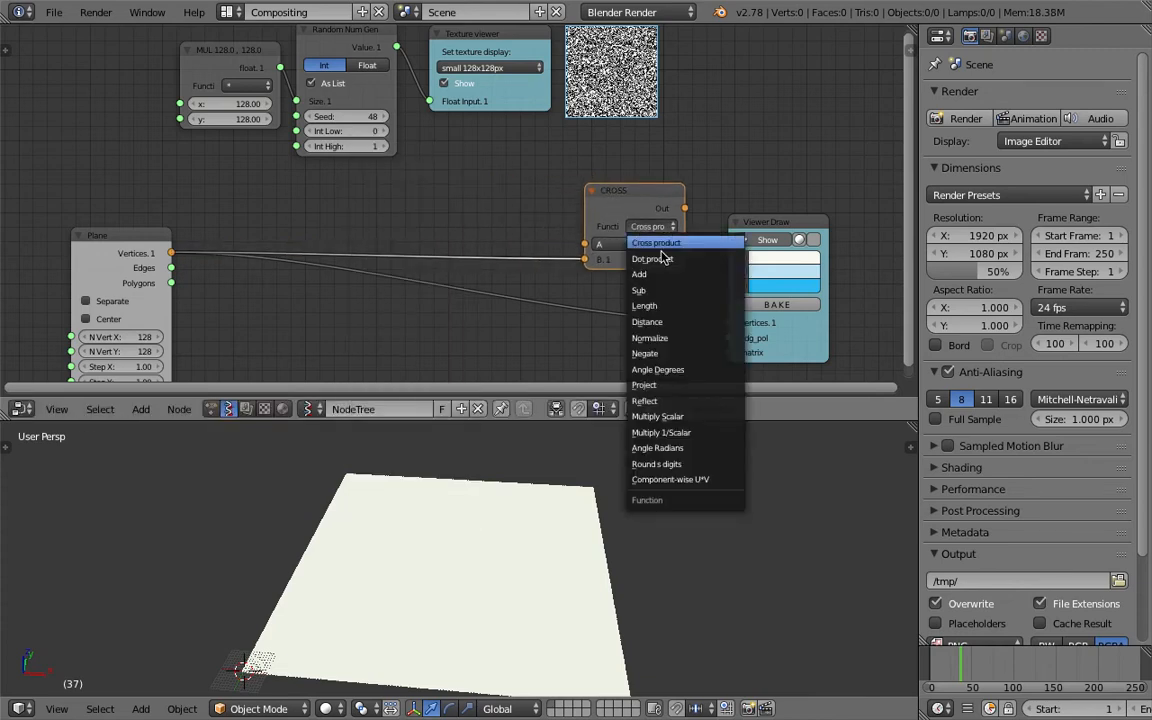
# Add a Vector in node just before the Add vector math node.
pyautogui.hotkey('shift', 'a')
pyautogui.click(483, 166)
pyautogui.write('vec')
pyautogui.click(510, 217)
pyautogui.click(505, 210)
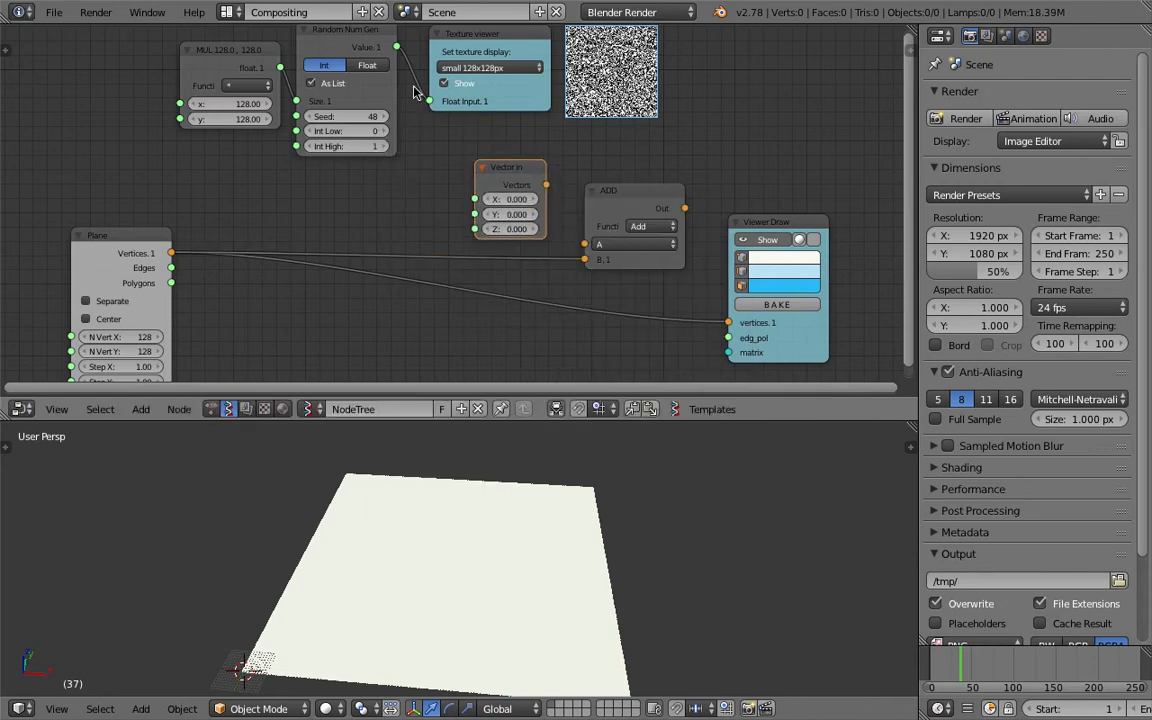
# Link Random Num Gen's Value to Vector in's Z, Vectors to the Add node's A, and its Out to Viewer Draw's vertices.
pyautogui.moveTo(397, 47); pyautogui.dragTo(474, 229)
pyautogui.moveTo(546, 185); pyautogui.dragTo(585, 244)
pyautogui.moveTo(684, 208)
pyautogui.mouseDown()
pyautogui.moveTo(658, 292)
pyautogui.moveTo(728, 327)
pyautogui.mouseUp()
pyautogui.moveTo(580, 583); pyautogui.dragTo(581, 581)
pyautogui.moveTo(581, 581)
pyautogui.mouseDown(button='middle')
pyautogui.moveTo(411, 532)
pyautogui.moveTo(487, 587)
pyautogui.moveTo(520, 566)
pyautogui.moveTo(570, 562)
pyautogui.moveTo(596, 532)
pyautogui.moveTo(586, 535)
pyautogui.moveTo(597, 504)
pyautogui.mouseUp(button='middle')
pyautogui.scroll(5, 487, 587)
pyautogui.moveTo(191, 268); pyautogui.dragTo(180, 235, button='middle')
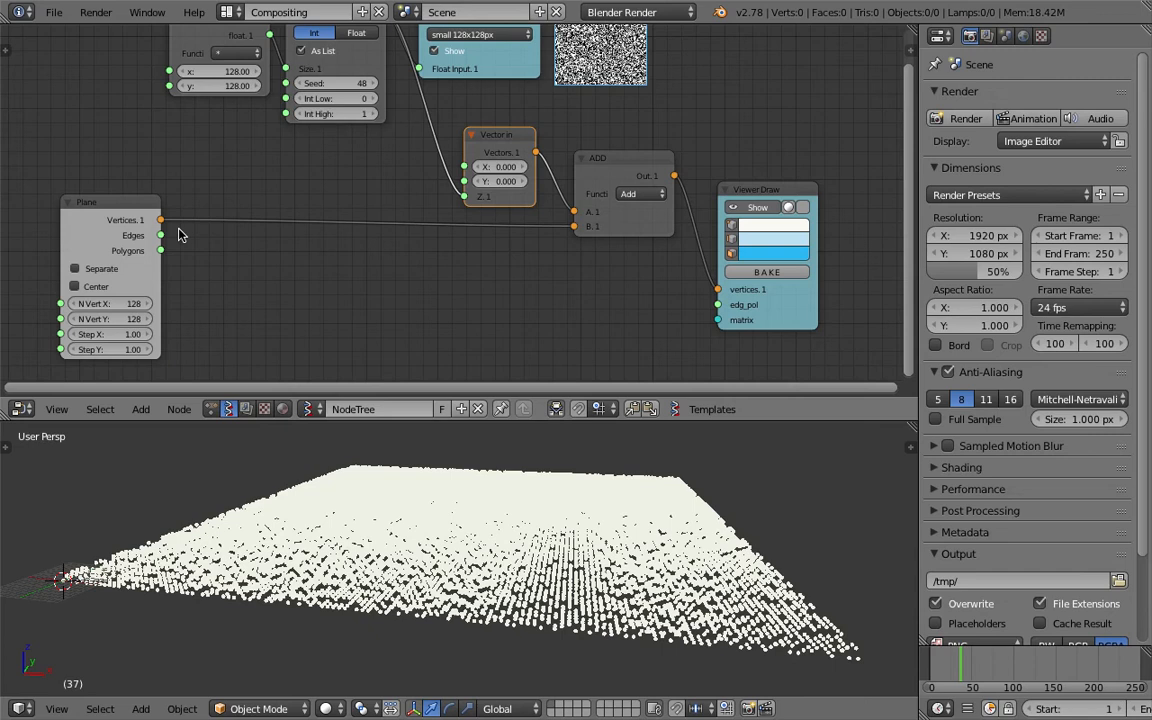
# Connect the Plane's Polygons output to Viewer Draw's edg_pol input and display only edges and faces, without vertices.
pyautogui.moveTo(164, 251); pyautogui.dragTo(717, 304)
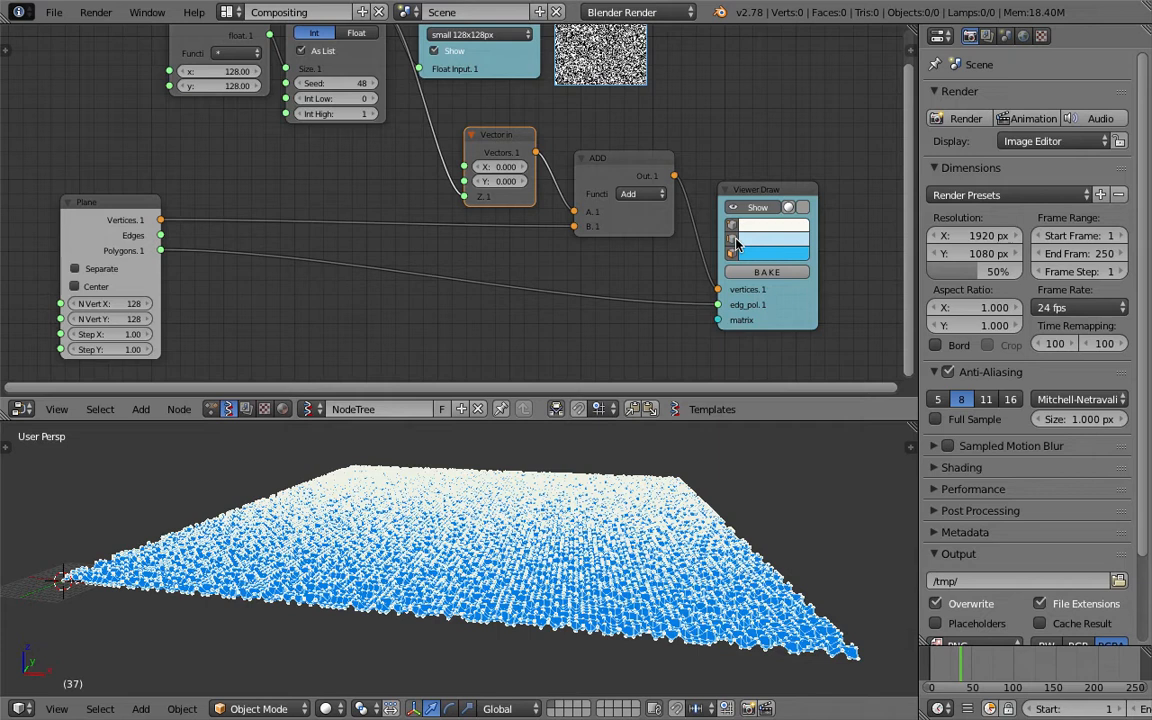
pyautogui.click(733, 245)
pyautogui.click(733, 245)
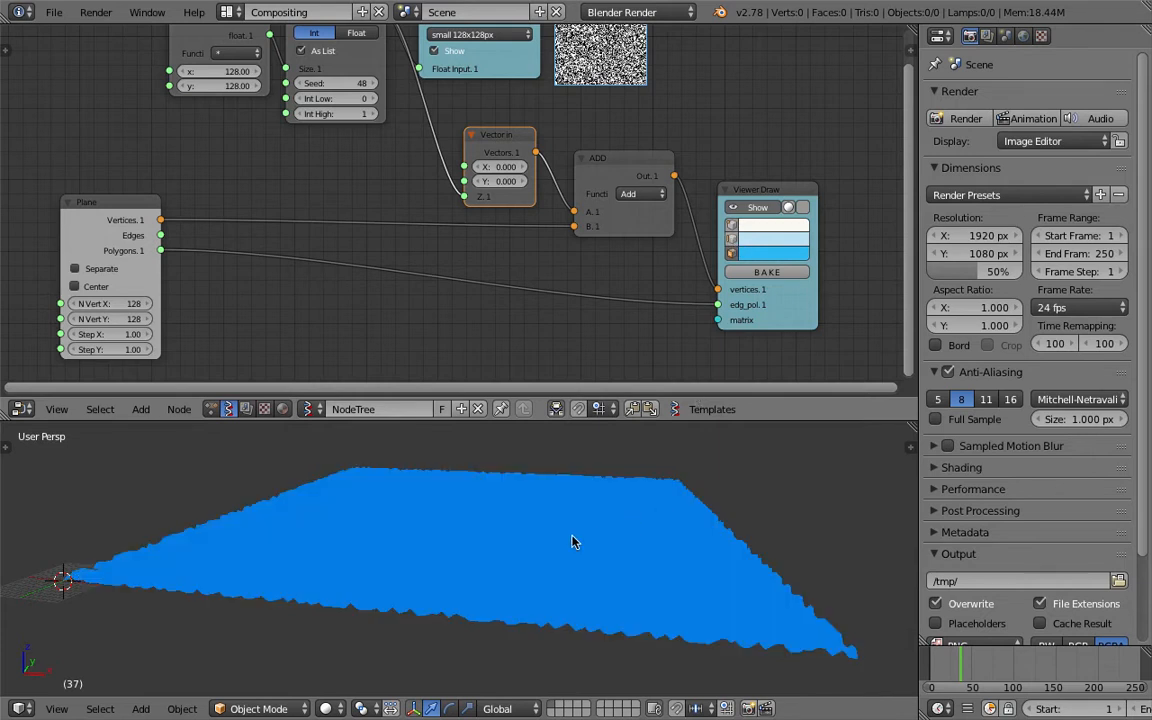
# Examine the displaced mesh up close and from a distance, and save over the existing file.
pyautogui.scroll(8, 572, 542)
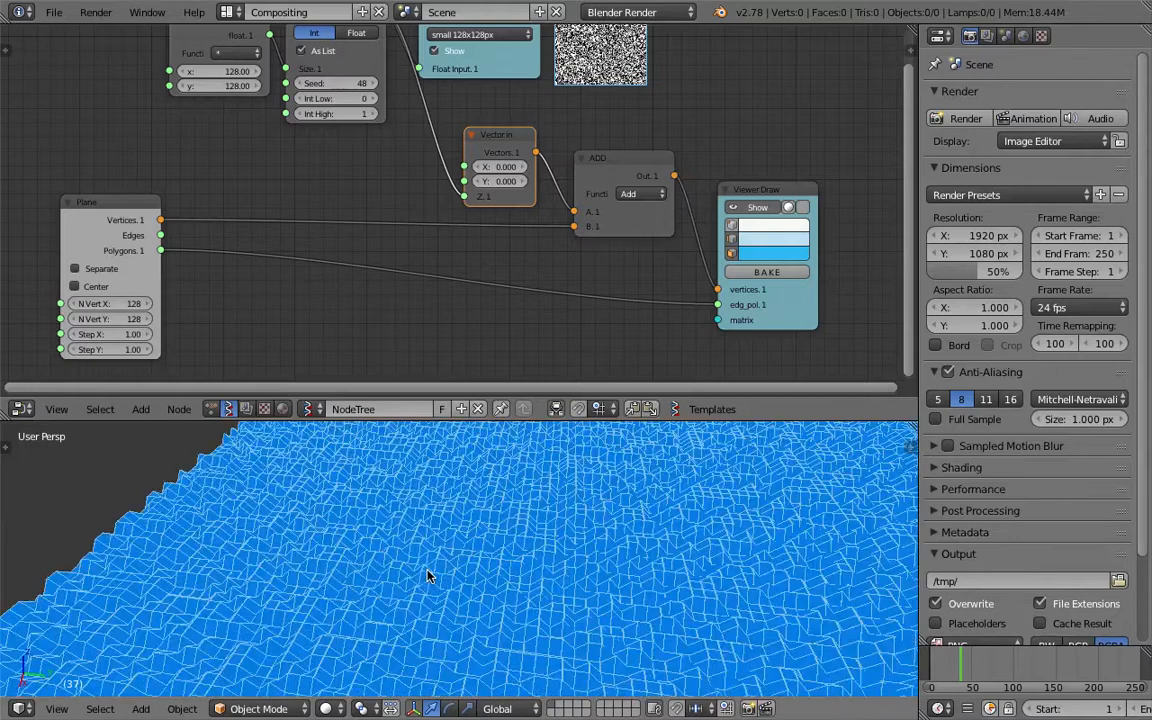
pyautogui.scroll(-10, 428, 577)
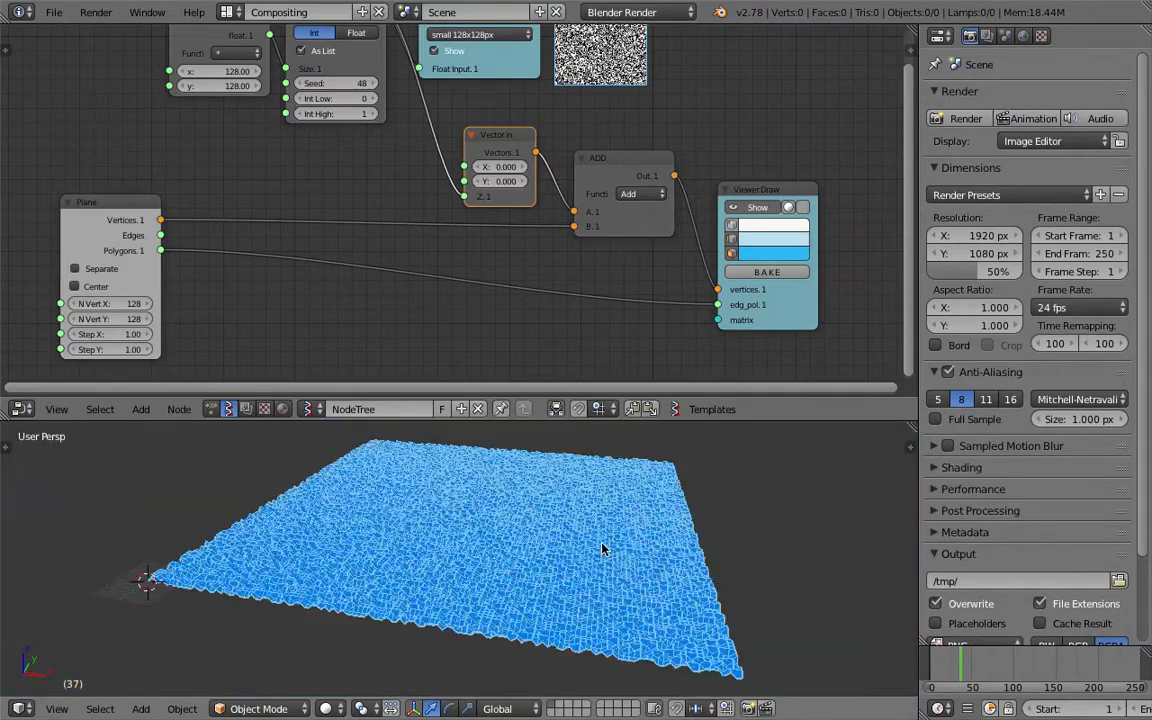
pyautogui.moveTo(602, 549); pyautogui.dragTo(577, 572, button='middle')
pyautogui.hotkey('ctrl', 's')
pyautogui.press('Return')
# Shift the Random Num Gen and multiplication nodes apart to widen the spacing before the Texture viewer.
pyautogui.moveTo(440, 115); pyautogui.dragTo(440, 191, button='middle')
pyautogui.scroll(3, 400, 160)
pyautogui.moveTo(304, 96); pyautogui.dragTo(356, 120, button='middle')
pyautogui.moveTo(357, 73); pyautogui.dragTo(348, 75)
pyautogui.moveTo(221, 83); pyautogui.dragTo(178, 67)
pyautogui.scroll(2, 272, 109)
pyautogui.moveTo(323, 99); pyautogui.dragTo(397, 124, button='middle')
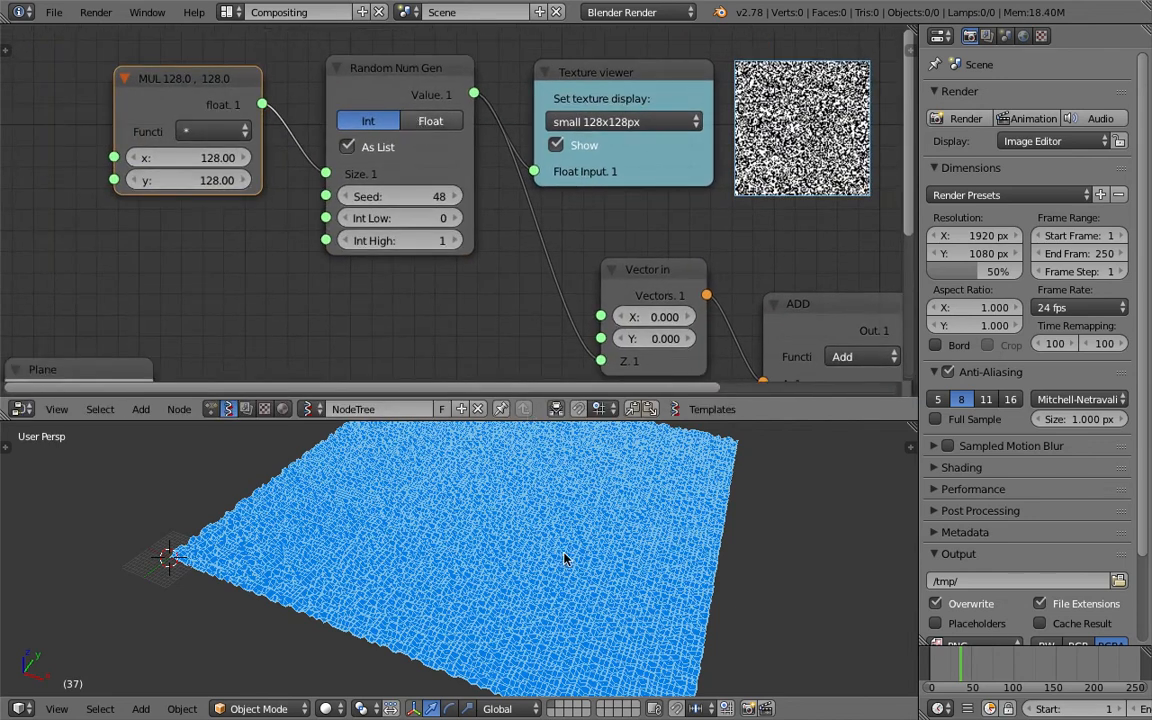
# Switch the Random Num Gen node to Float and save over texture_viewer_demo_001.blend.
pyautogui.moveTo(664, 317); pyautogui.dragTo(583, 308, button='middle')
pyautogui.scroll(2, 607, 555)
pyautogui.moveTo(607, 555); pyautogui.dragTo(532, 549, button='middle')
pyautogui.moveTo(697, 149); pyautogui.dragTo(614, 201, button='middle')
pyautogui.scroll(5, 460, 267)
pyautogui.scroll(-4, 465, 240)
pyautogui.hotkey('ctrl', 's')
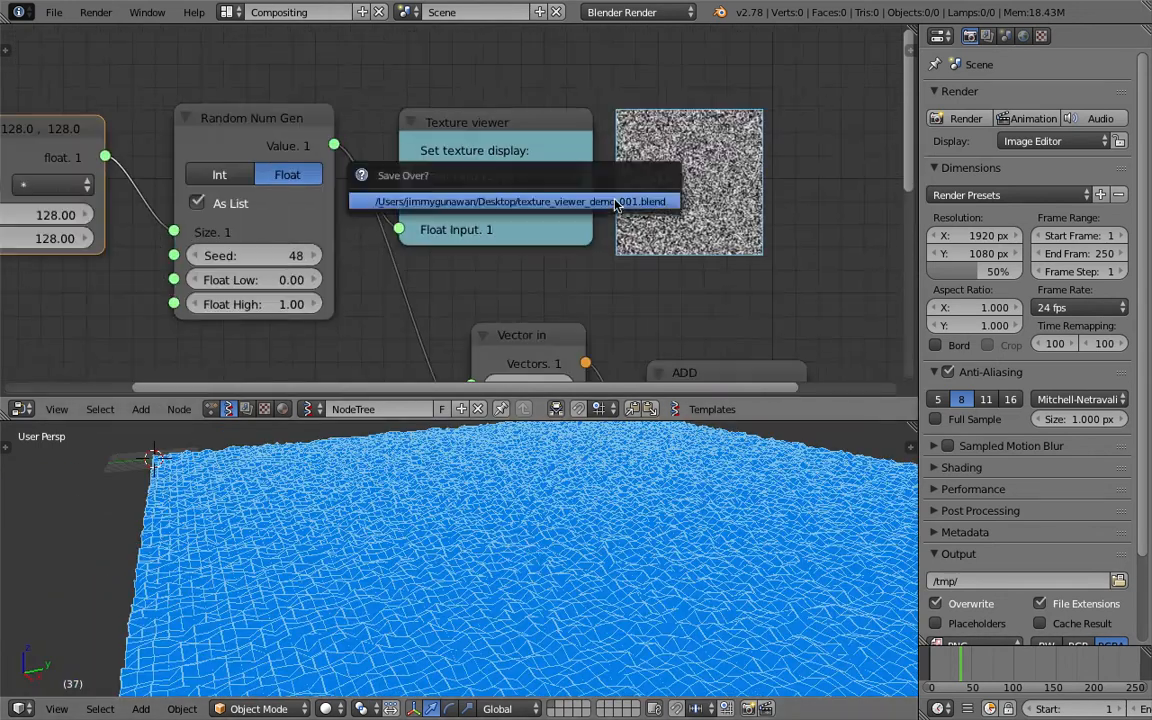
pyautogui.click(617, 204)
# Try a Float High of 2 on the Random Num Gen node and raise it to 5.
pyautogui.scroll(-1, 500, 230)
pyautogui.click(355, 256)
pyautogui.write('2')
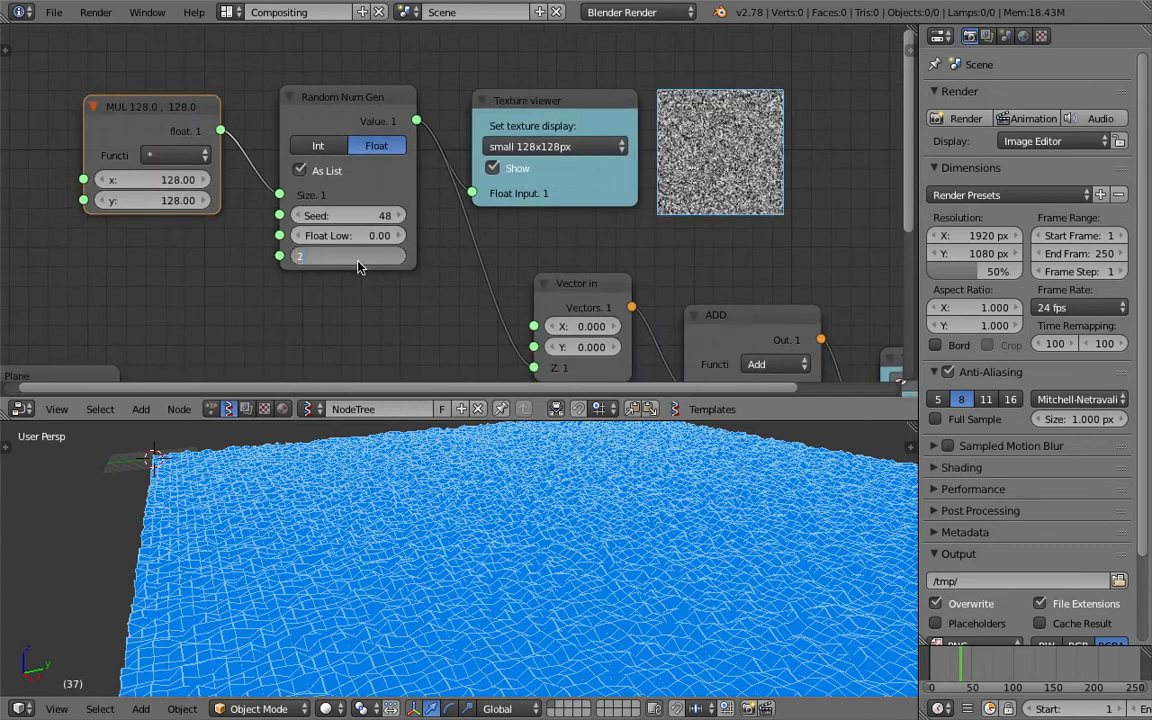
pyautogui.press('Return')
pyautogui.click(355, 256)
pyautogui.write('5')
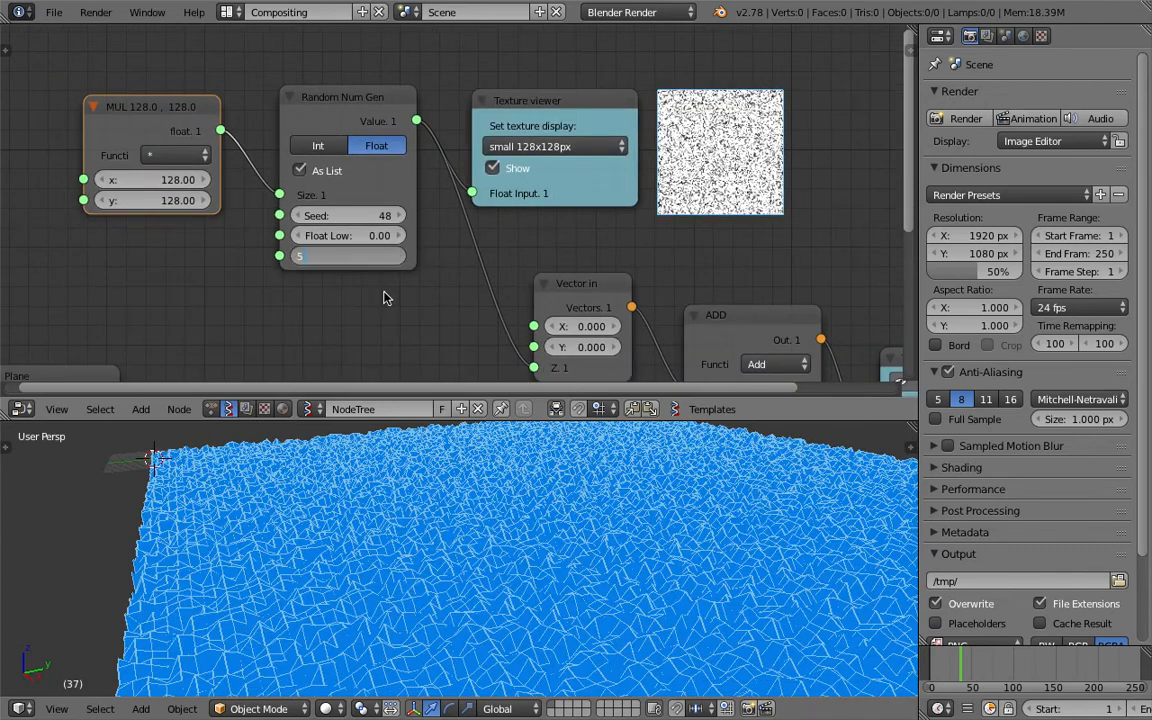
pyautogui.press('Return')
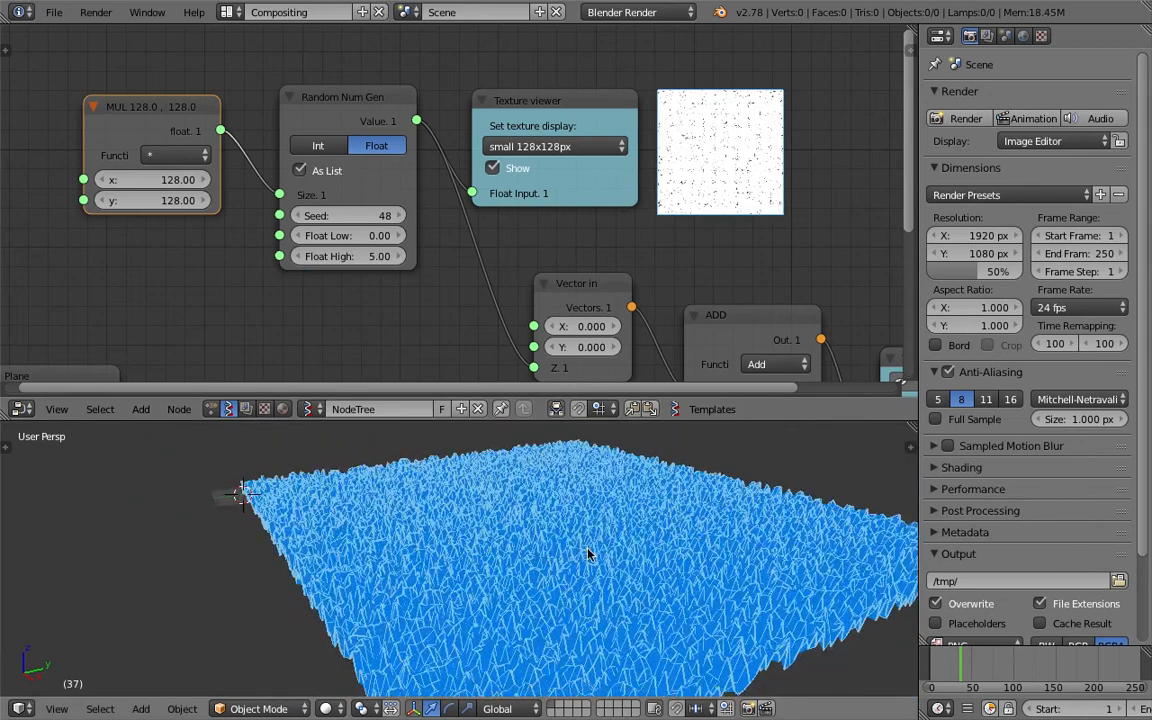
# View the displaced mesh from a steeper angle and save over texture_viewer_demo_001.blend.
pyautogui.hotkey('ctrl', 's')
pyautogui.click(600, 550)
pyautogui.moveTo(603, 574); pyautogui.dragTo(500, 542, button='middle')
pyautogui.hotkey('ctrl', 's')
pyautogui.click(499, 540)
# Set the Random Num Gen's Seed to 77 and view the displaced mesh from another angle.
pyautogui.scroll(-3, 380, 240)
pyautogui.moveTo(380, 240); pyautogui.dragTo(464, 222, button='middle')
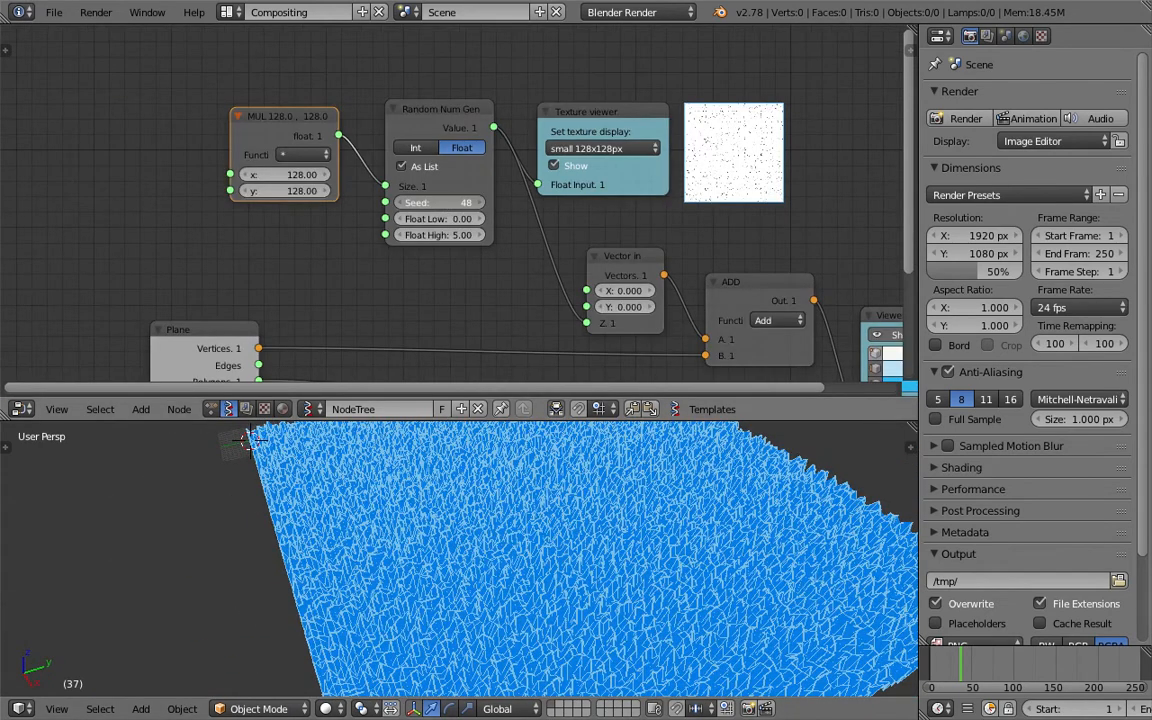
pyautogui.moveTo(441, 203); pyautogui.dragTo(449, 203)
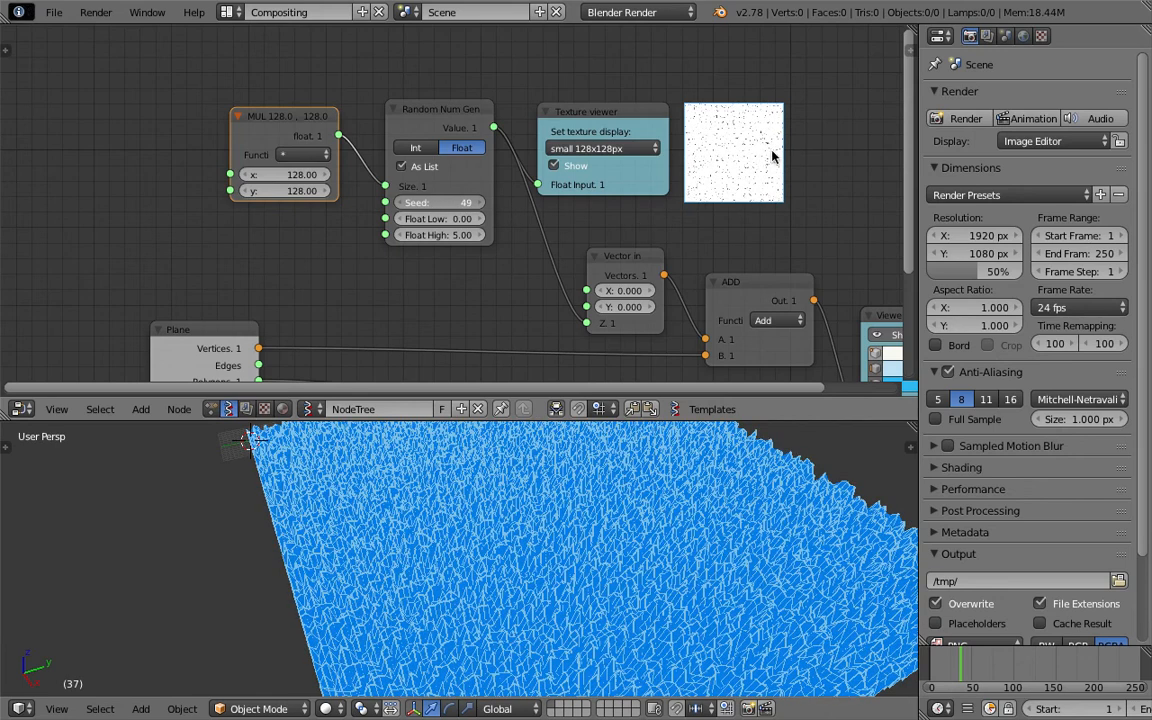
pyautogui.moveTo(772, 157); pyautogui.dragTo(761, 150)
pyautogui.moveTo(602, 522); pyautogui.dragTo(669, 536, button='middle')
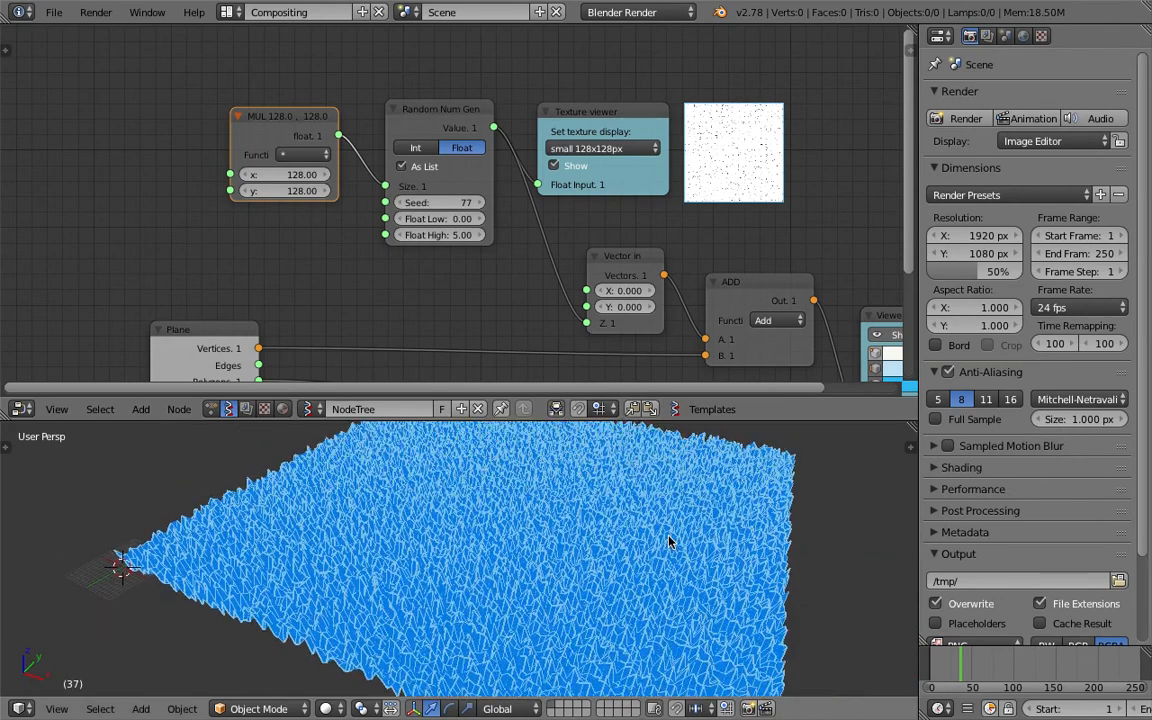
# Examine the Texture viewer's preview up close and save over the existing file.
pyautogui.scroll(5, 700, 160)
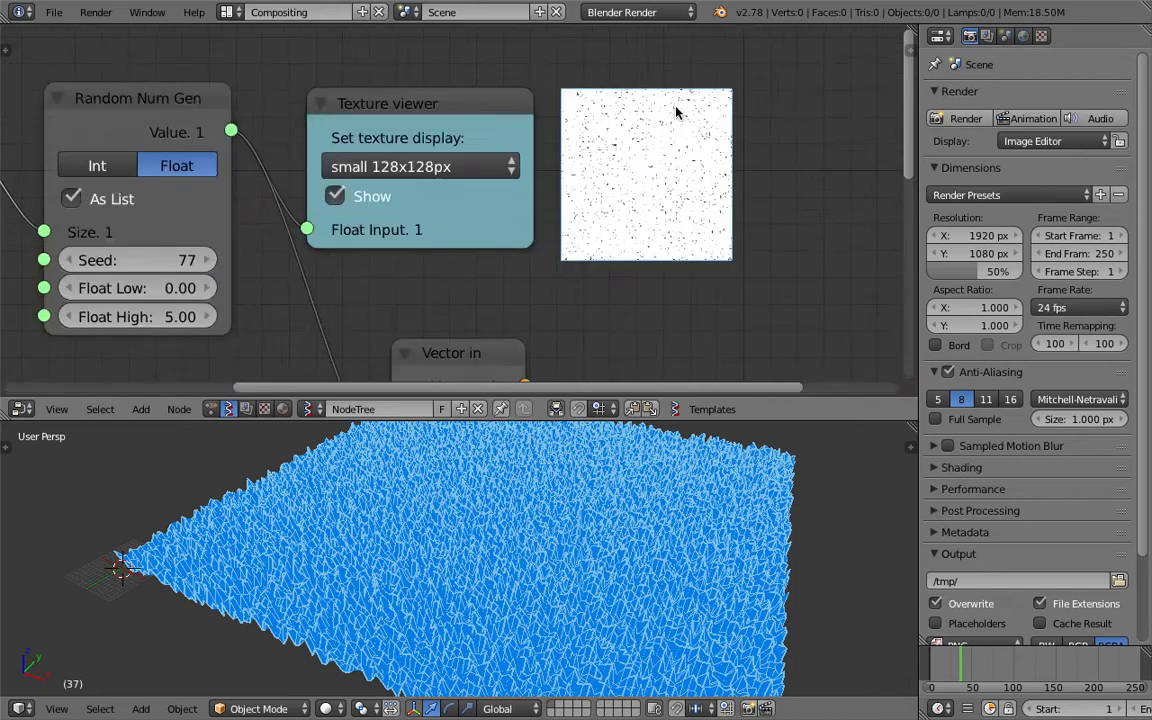
pyautogui.scroll(-4, 690, 145)
pyautogui.moveTo(637, 174); pyautogui.dragTo(692, 166, button='middle')
pyautogui.hotkey('ctrl', 's')
pyautogui.click(681, 166)
pyautogui.scroll(-2, 770, 150)
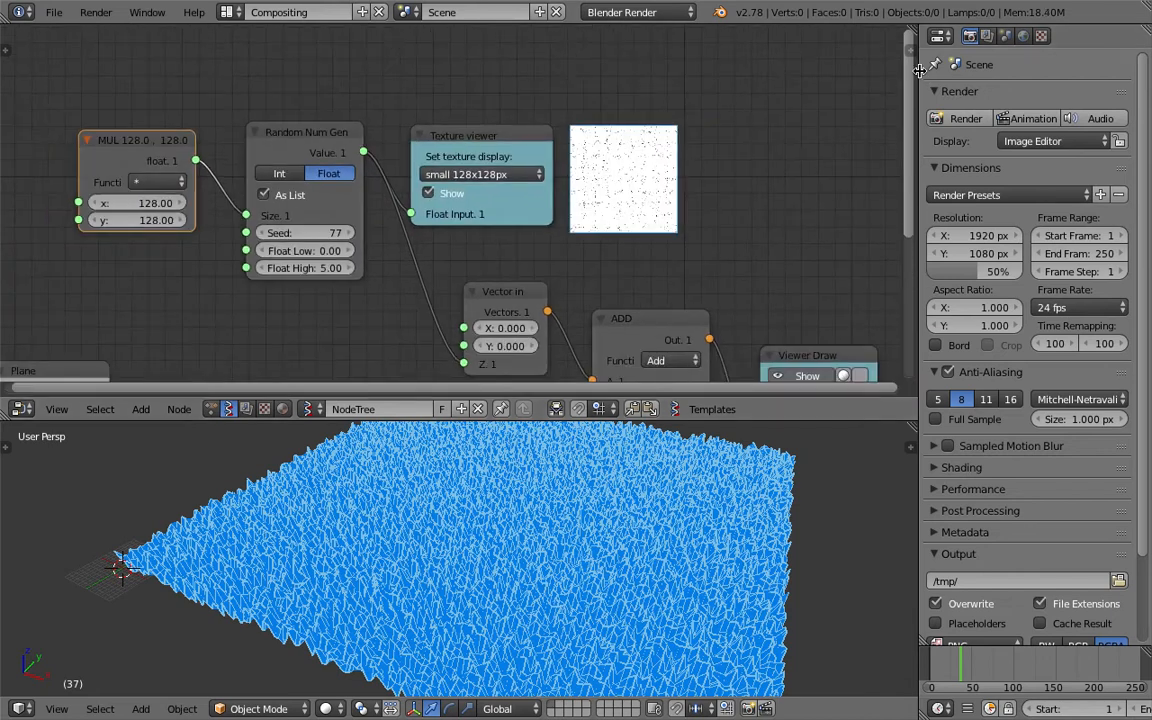
# Display the Texture viewer node's properties and check its bitmap save format options.
pyautogui.press('n')
pyautogui.scroll(-2, 840, 160)
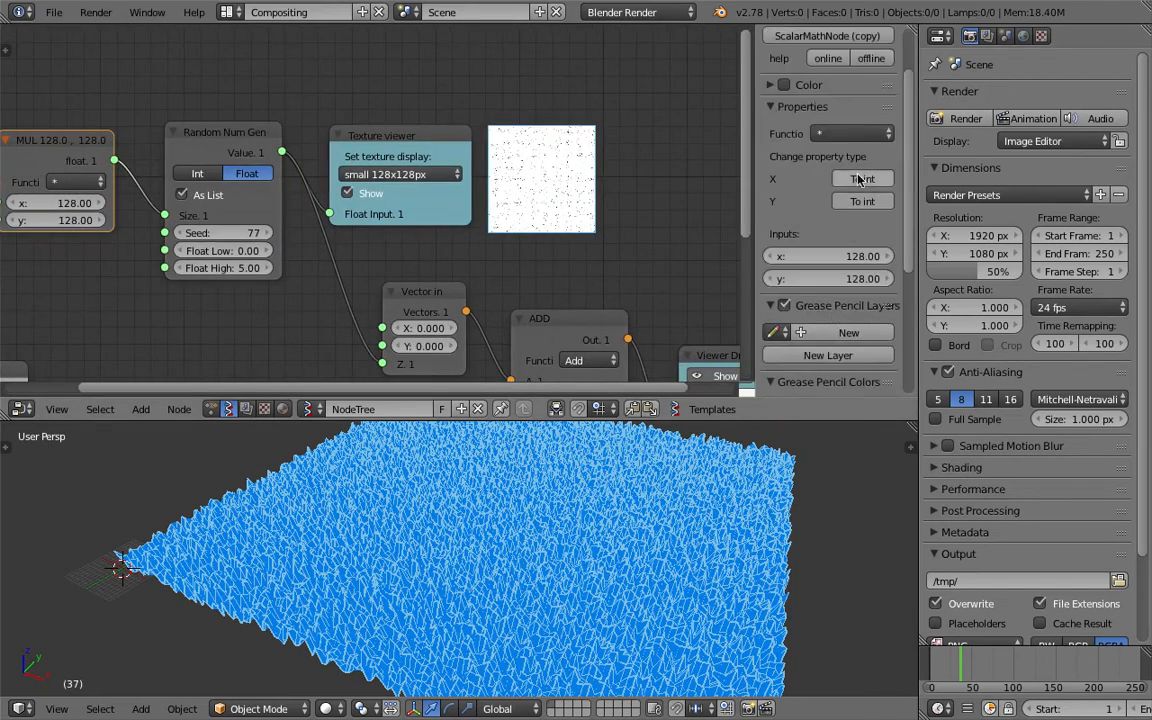
pyautogui.click(412, 141)
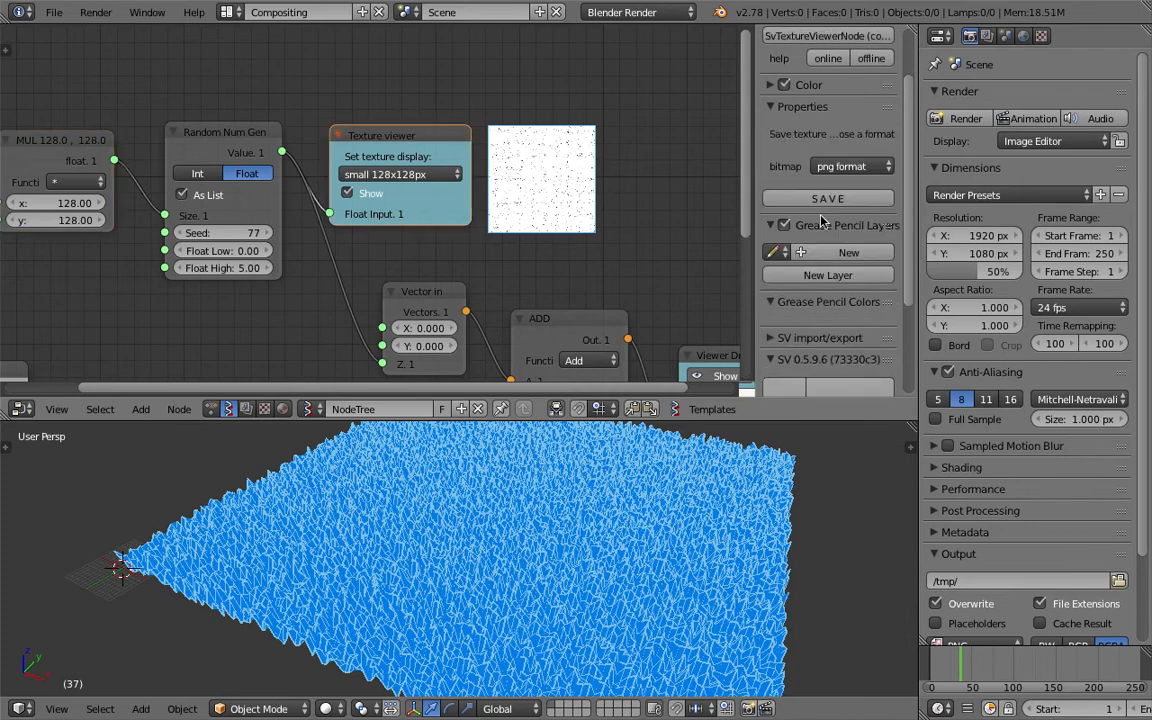
pyautogui.click(848, 166)
# Hide the node properties sidebar and widen the node editor and 3D view.
pyautogui.moveTo(919, 141); pyautogui.dragTo(1010, 141)
pyautogui.moveTo(846, 133); pyautogui.dragTo(1000, 137)
pyautogui.moveTo(798, 165); pyautogui.dragTo(821, 132, button='middle')
pyautogui.scroll(-2, 797, 163)
pyautogui.moveTo(815, 187); pyautogui.dragTo(797, 131, button='middle')
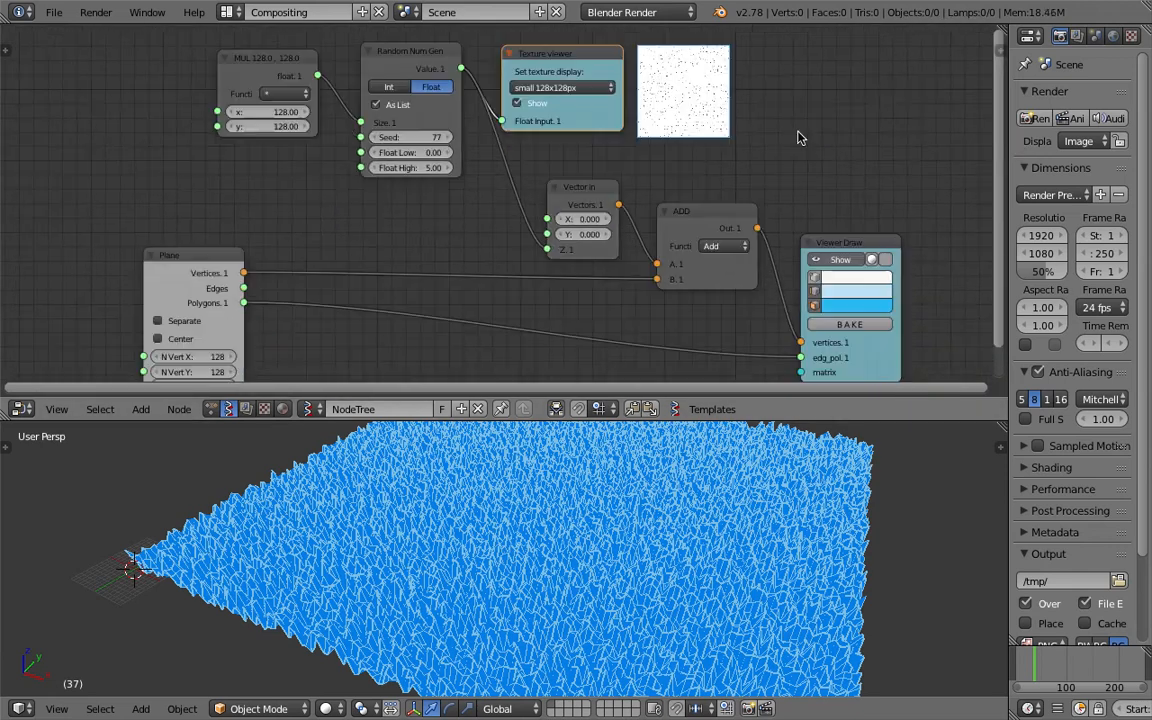
# Move the Viewer Draw node slightly up and the Plane node slightly down to tidy their links.
pyautogui.moveTo(848, 243); pyautogui.dragTo(865, 214)
pyautogui.moveTo(230, 264); pyautogui.dragTo(232, 291)
pyautogui.moveTo(422, 280); pyautogui.dragTo(415, 237, button='middle')
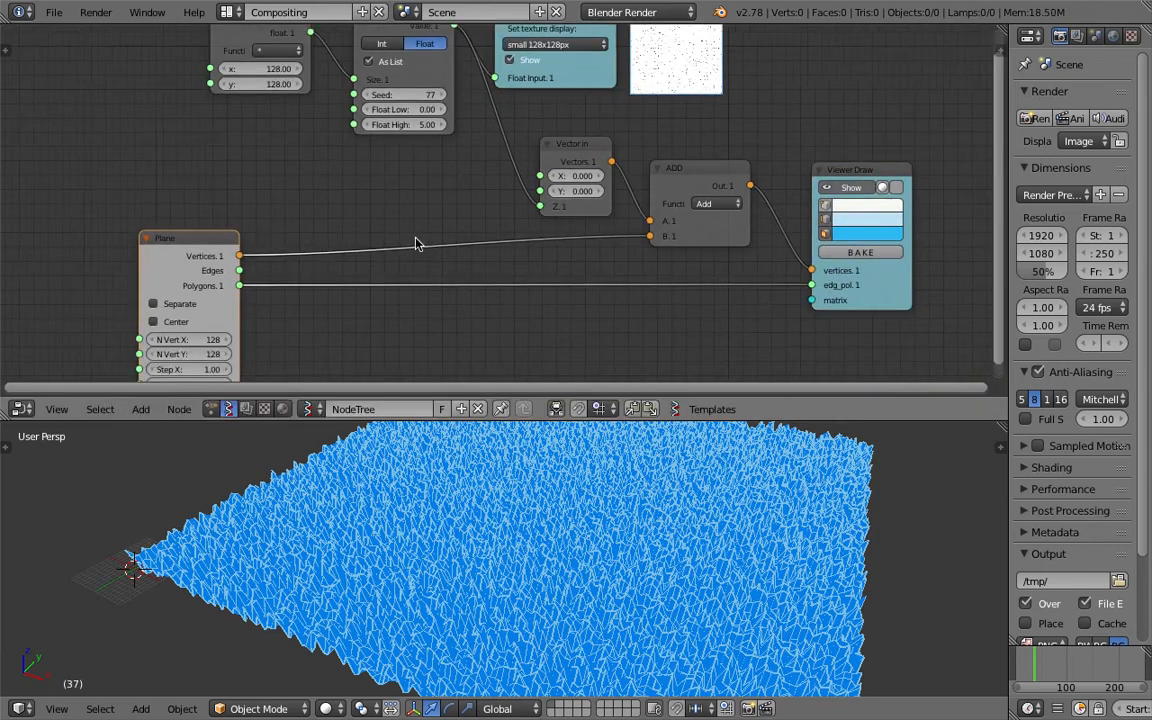
# Make the node editor taller and save over the existing file.
pyautogui.moveTo(643, 423); pyautogui.dragTo(655, 477)
pyautogui.moveTo(536, 198); pyautogui.dragTo(560, 260, button='middle')
pyautogui.hotkey('ctrl', 's')
pyautogui.click(563, 258)
# Move the multiplication, Random Num Gen and Plane nodes farther away from the Texture viewer and Vector in nodes.
pyautogui.moveTo(279, 106); pyautogui.dragTo(221, 99)
pyautogui.moveTo(396, 104); pyautogui.dragTo(338, 94)
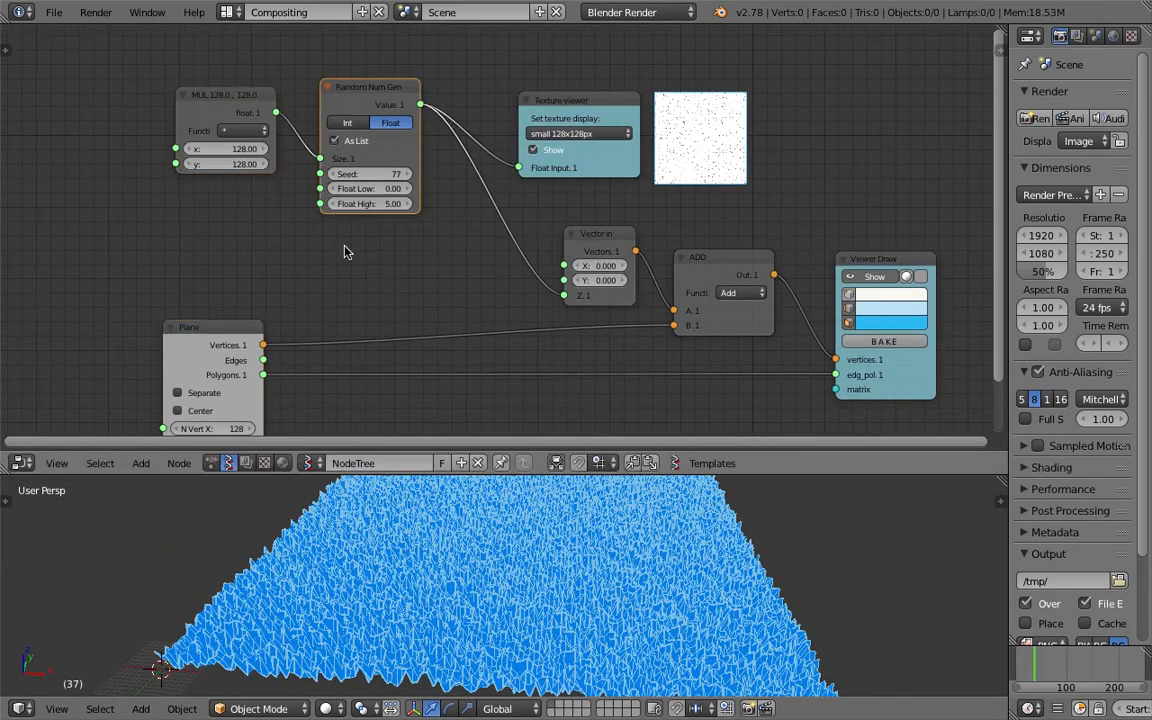
pyautogui.moveTo(221, 344); pyautogui.dragTo(194, 341)
pyautogui.moveTo(224, 296); pyautogui.dragTo(232, 292, button='middle')
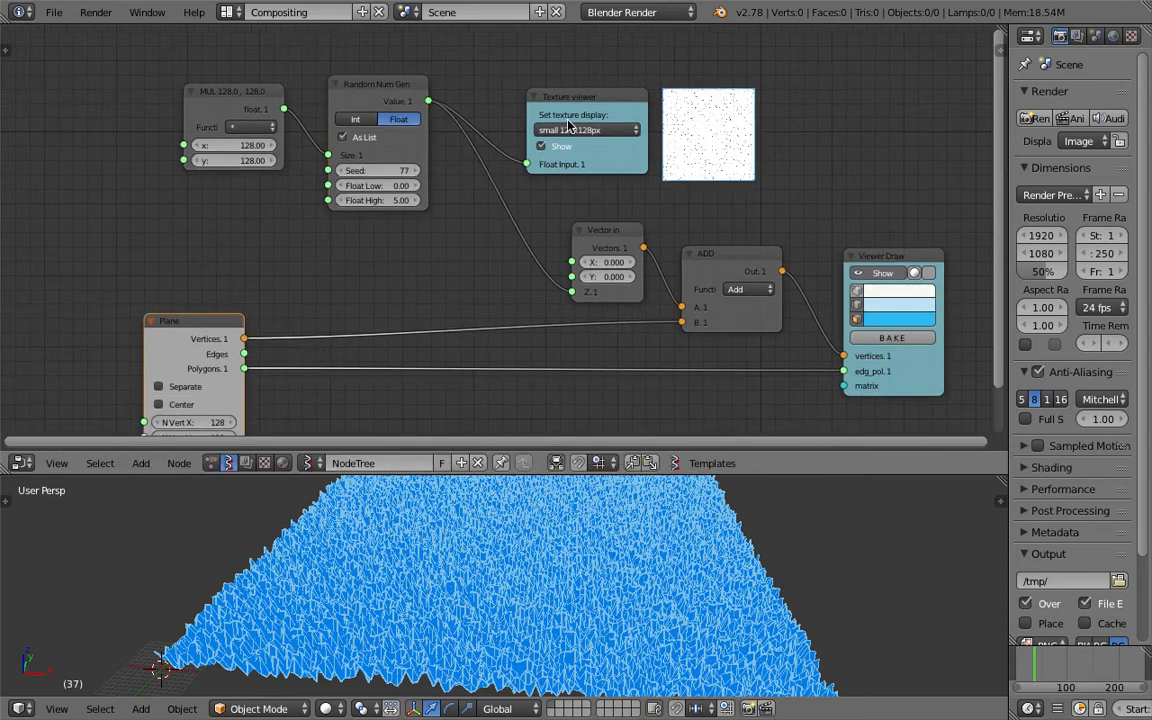
# Add a Vector Noise MK2 node in the empty space beyond Viewer Draw.
pyautogui.moveTo(568, 121); pyautogui.dragTo(599, 122, button='middle')
pyautogui.scroll(-2, 355, 198)
pyautogui.moveTo(699, 156); pyautogui.dragTo(487, 139, button='middle')
pyautogui.hotkey('alt', 'space')
pyautogui.write('vector')
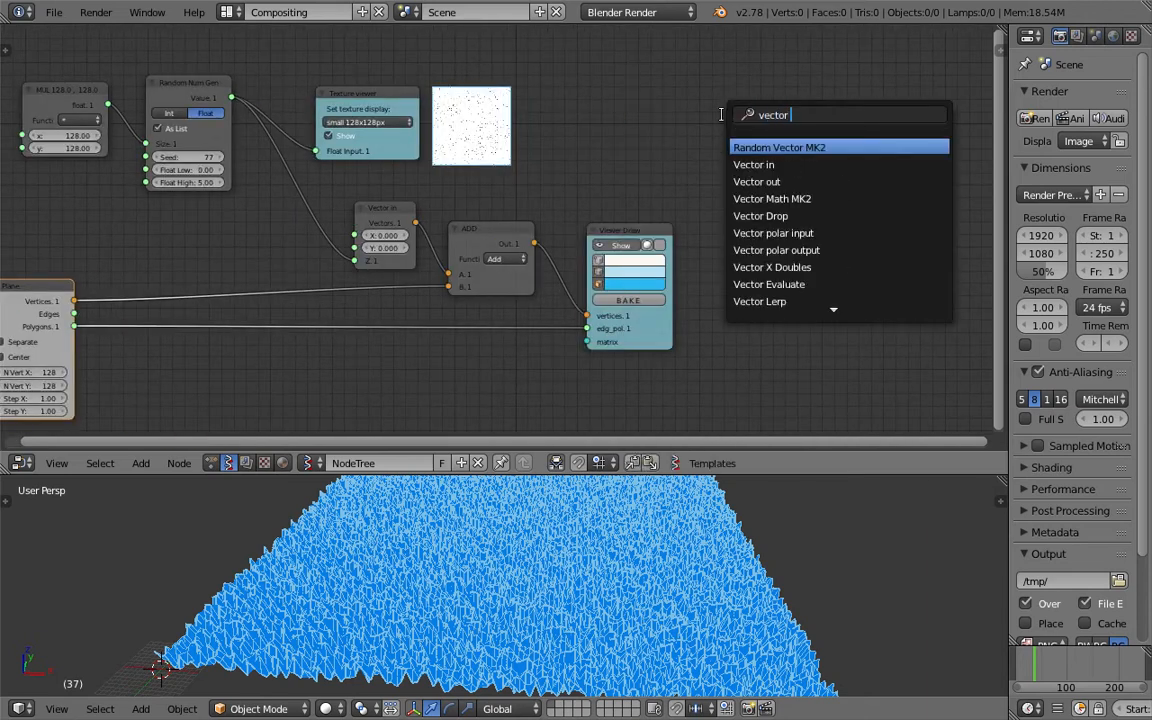
pyautogui.write(' no')
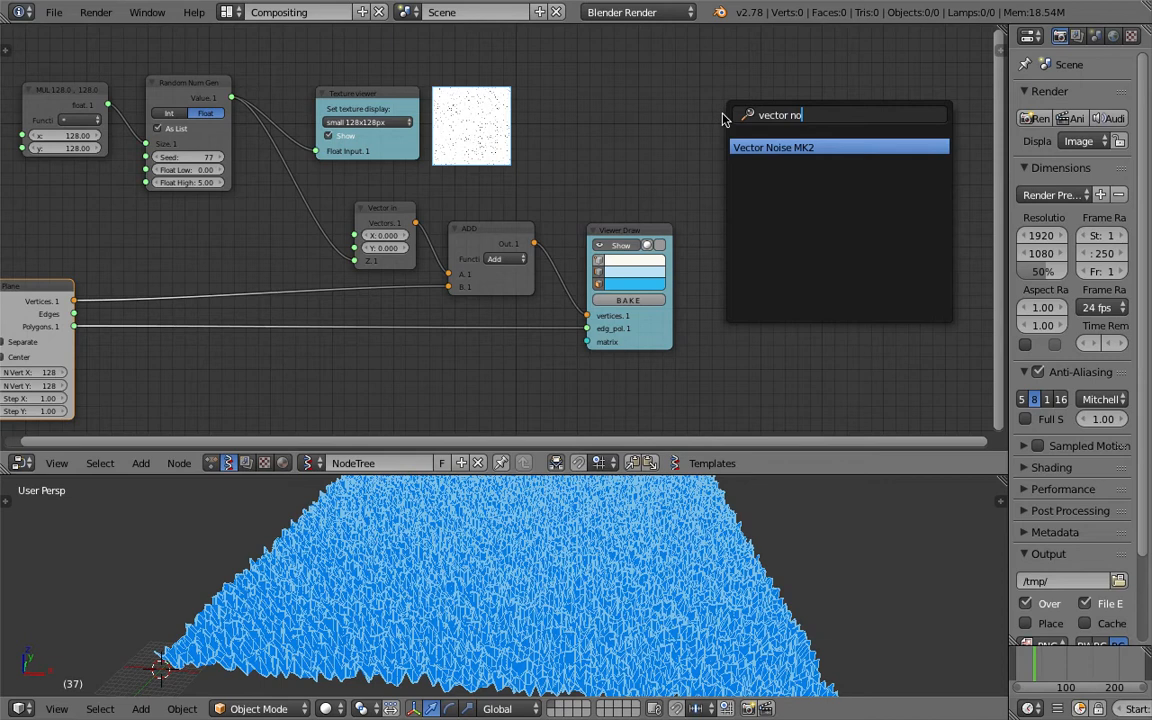
pyautogui.press('Return')
pyautogui.click(784, 190)
pyautogui.moveTo(784, 190); pyautogui.dragTo(756, 186, button='middle')
# Add a Vector Fractal node beside the Vector Noise MK2 node.
pyautogui.hotkey('shift', 'a')
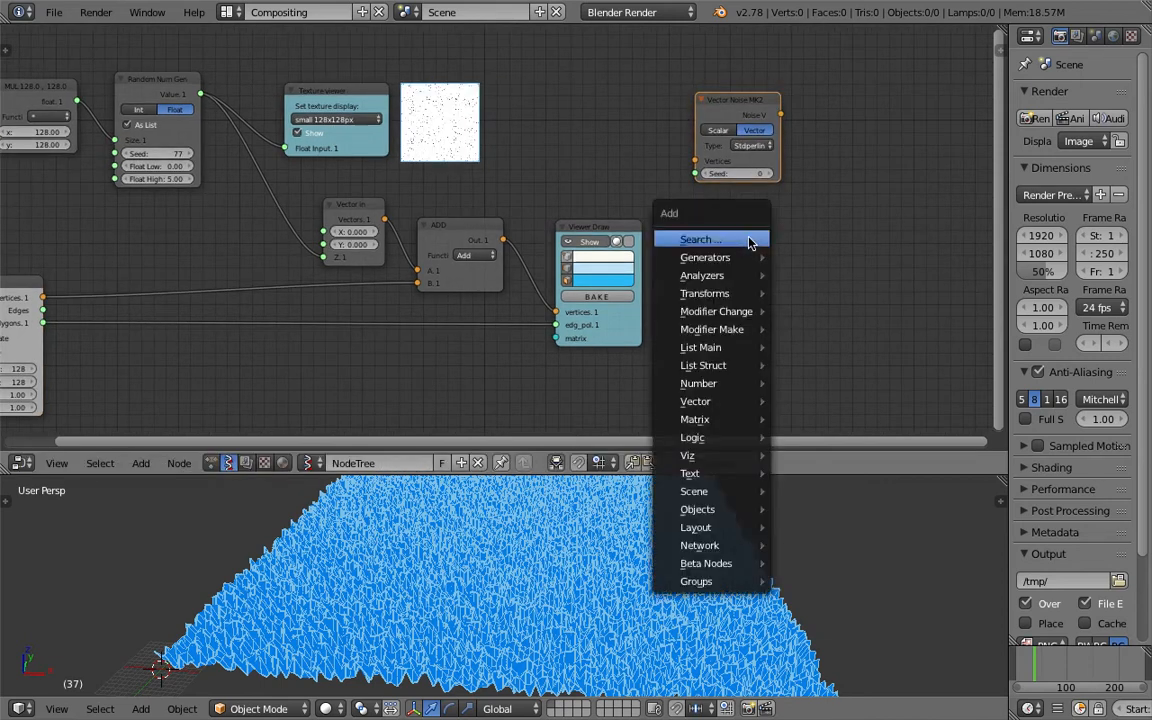
pyautogui.click(746, 238)
pyautogui.write('frac')
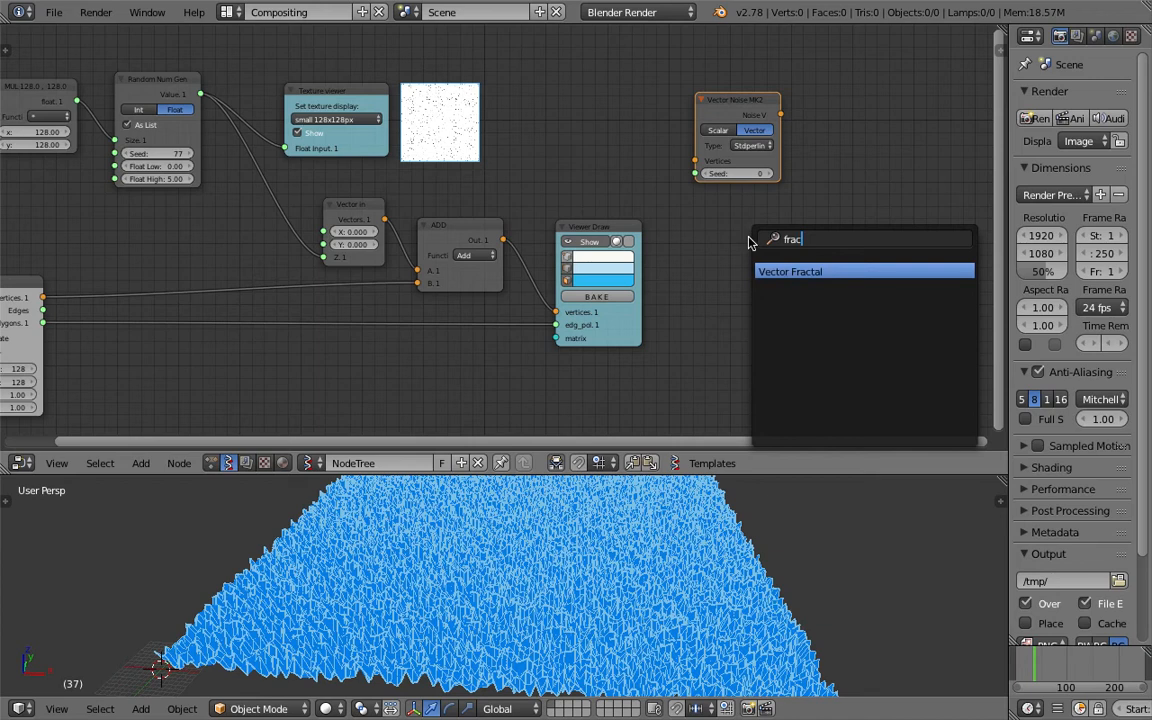
pyautogui.press('Return')
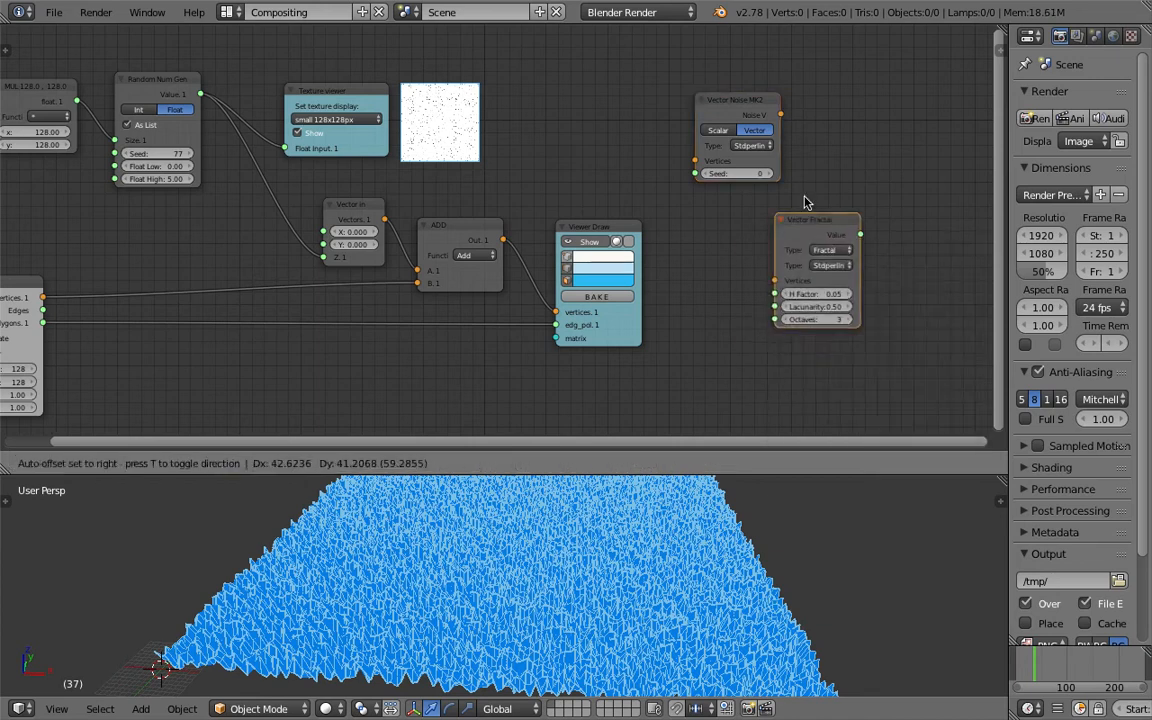
pyautogui.click(826, 81)
pyautogui.moveTo(643, 123); pyautogui.dragTo(803, 156, button='middle')
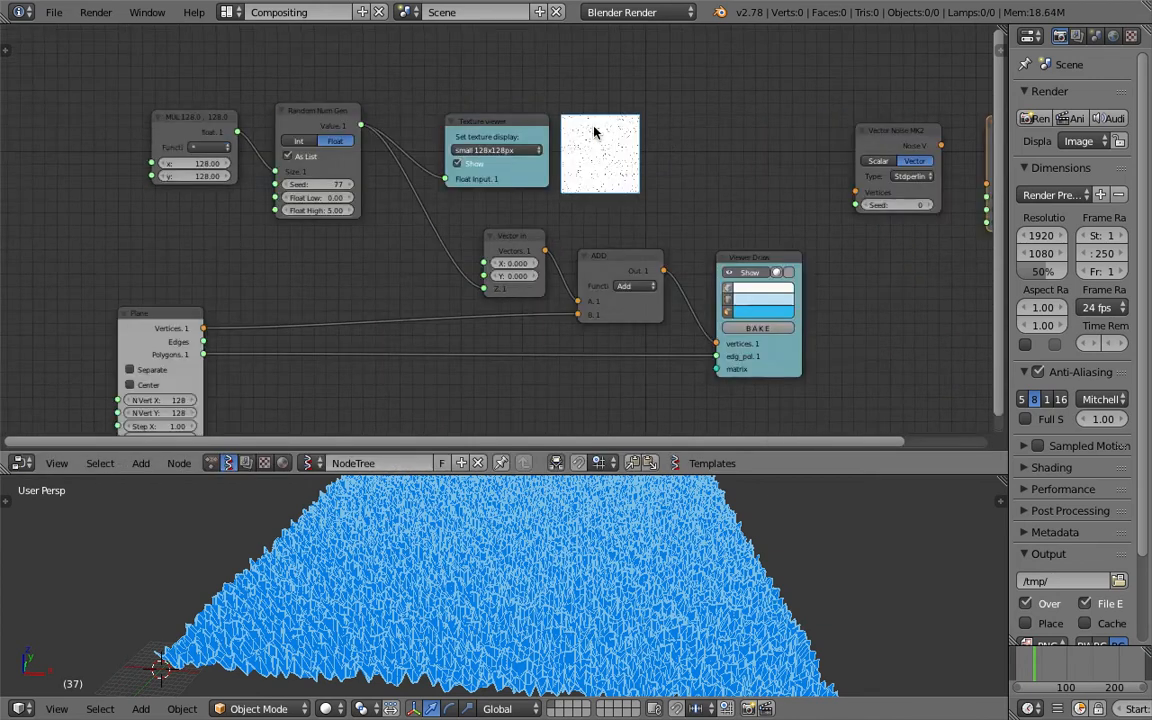
# Delete the multiplication and Random Num Gen nodes.
pyautogui.scroll(1, 430, 160)
pyautogui.moveTo(348, 145); pyautogui.dragTo(425, 178, button='middle')
pyautogui.click(290, 146)
pyautogui.keyDown('shift'); pyautogui.click(357, 148); pyautogui.keyUp('shift')
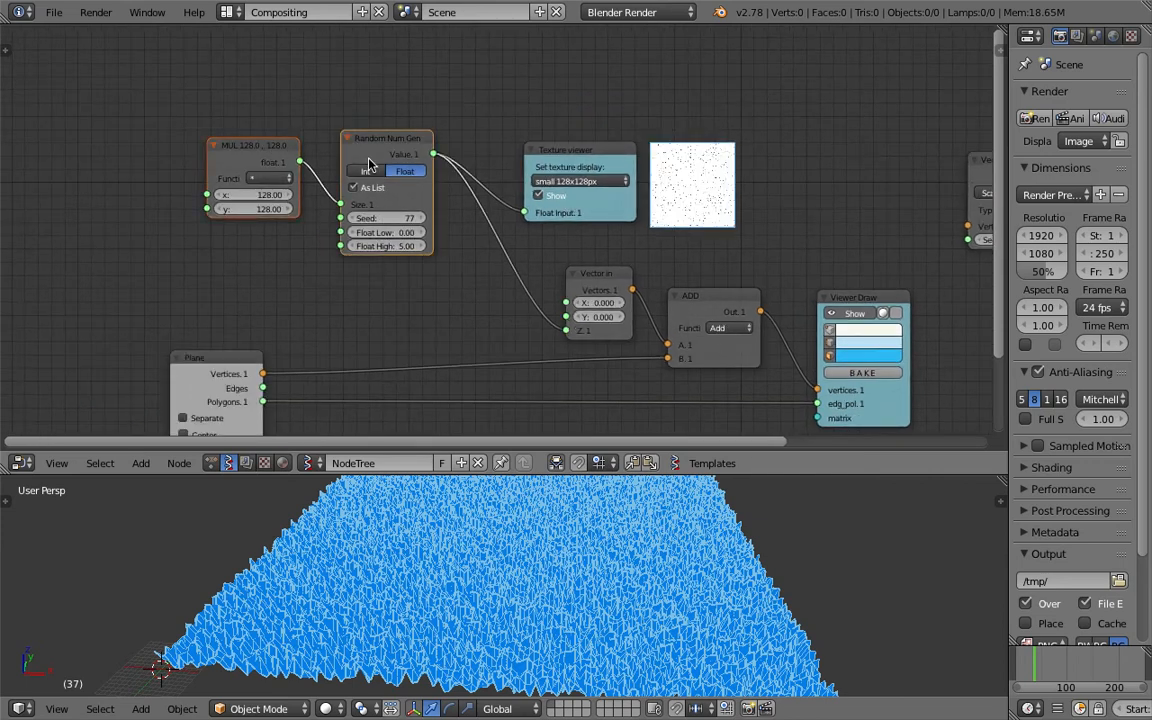
pyautogui.press('x')
pyautogui.moveTo(326, 164); pyautogui.dragTo(342, 160, button='middle')
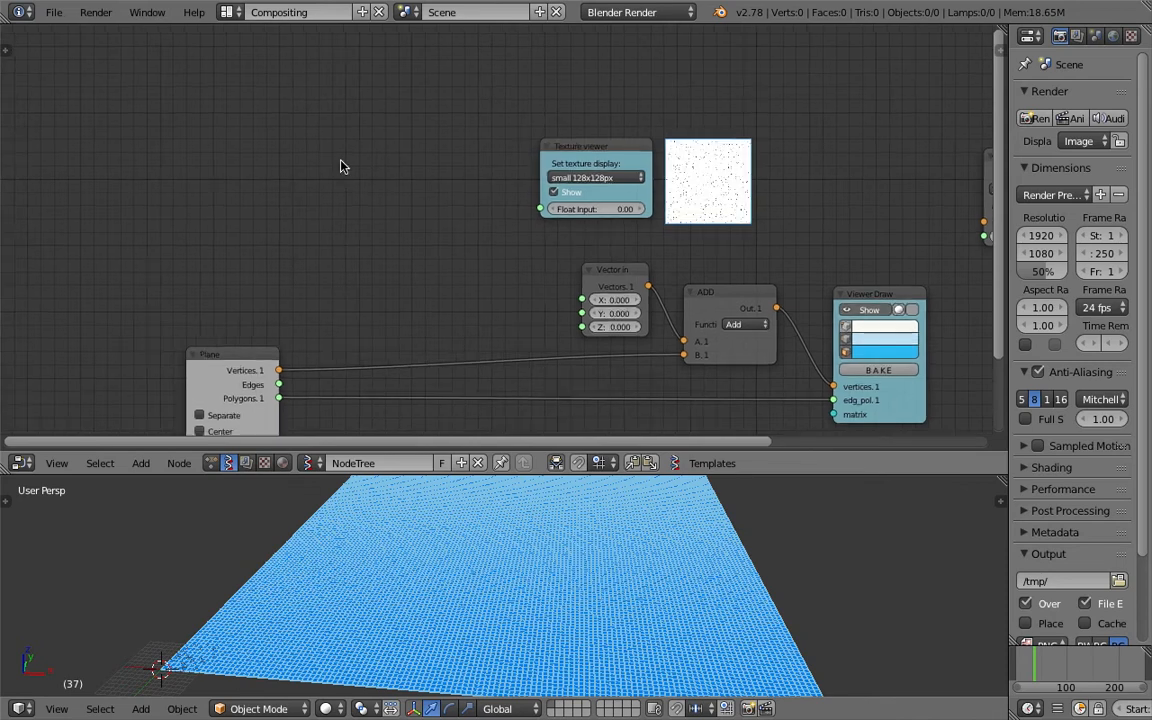
# Move the Plane node farther from Vector in and ADD to make room for more nodes.
pyautogui.hotkey('shift', 'a')
pyautogui.click(339, 161)
pyautogui.moveTo(240, 357); pyautogui.dragTo(166, 359)
pyautogui.moveTo(210, 241); pyautogui.dragTo(227, 203, button='middle')
pyautogui.moveTo(169, 343); pyautogui.dragTo(109, 303)
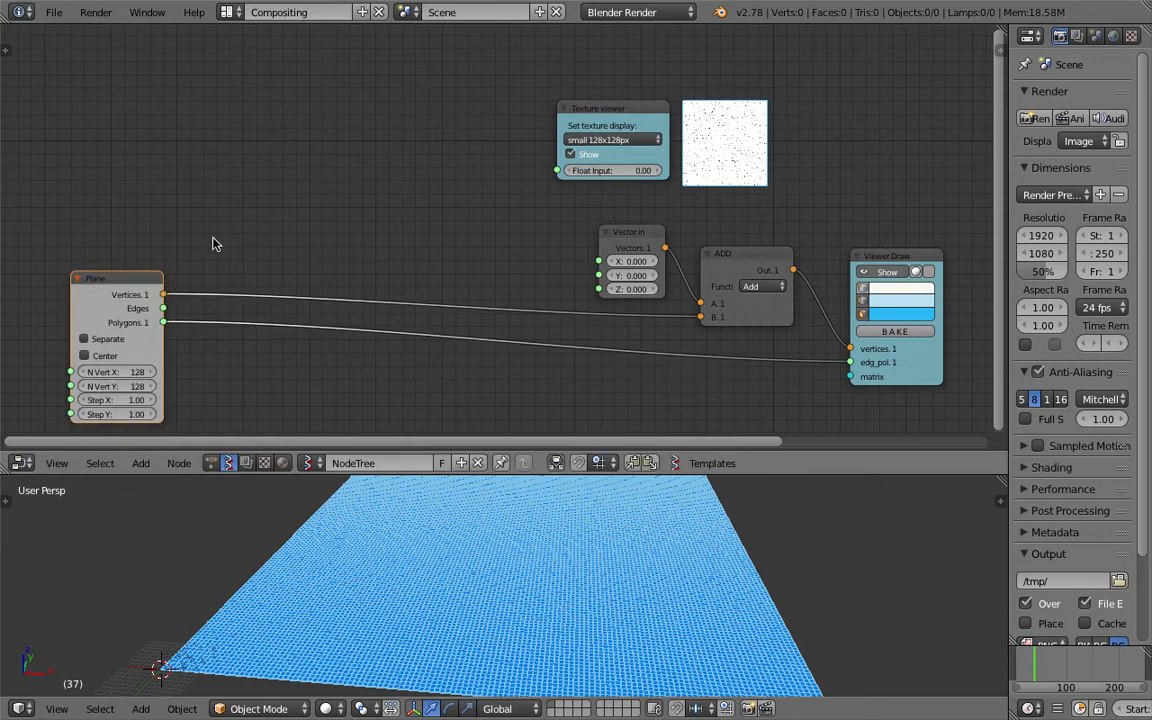
# Add a Vector out node above the Plane node and connect the Plane's Vertices output to it.
pyautogui.hotkey('shift', 'a')
pyautogui.click(226, 196)
pyautogui.write('vec')
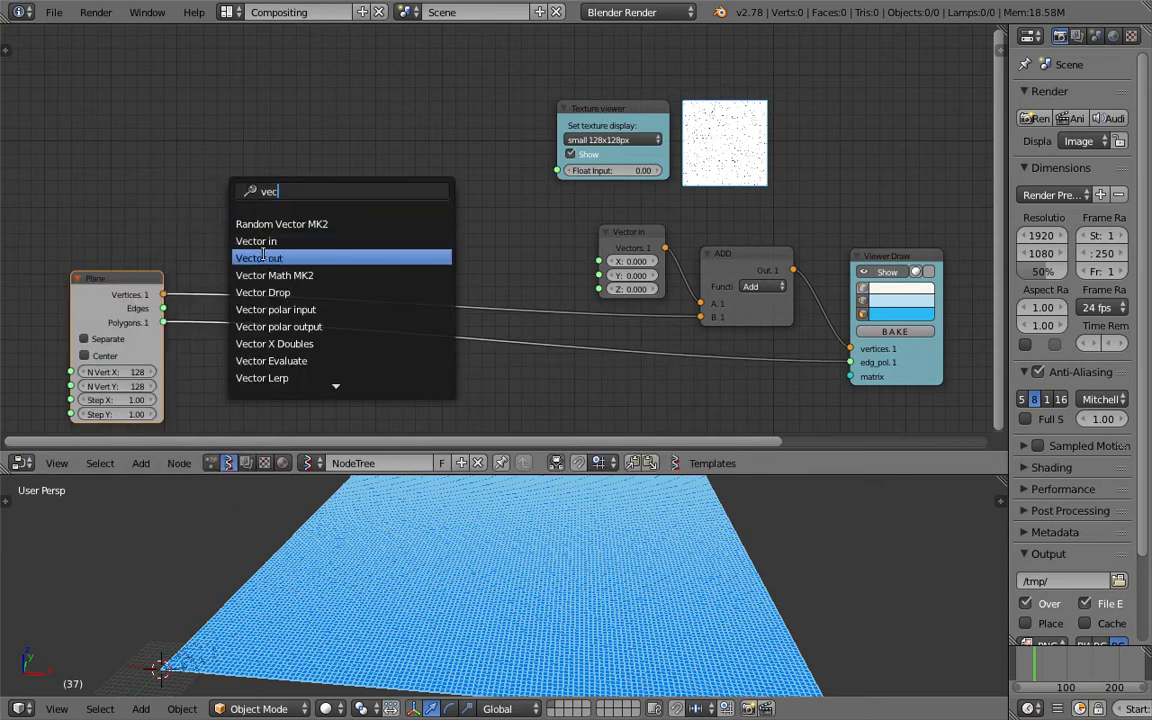
pyautogui.click(259, 257)
pyautogui.click(188, 200)
pyautogui.moveTo(166, 296); pyautogui.dragTo(197, 250)
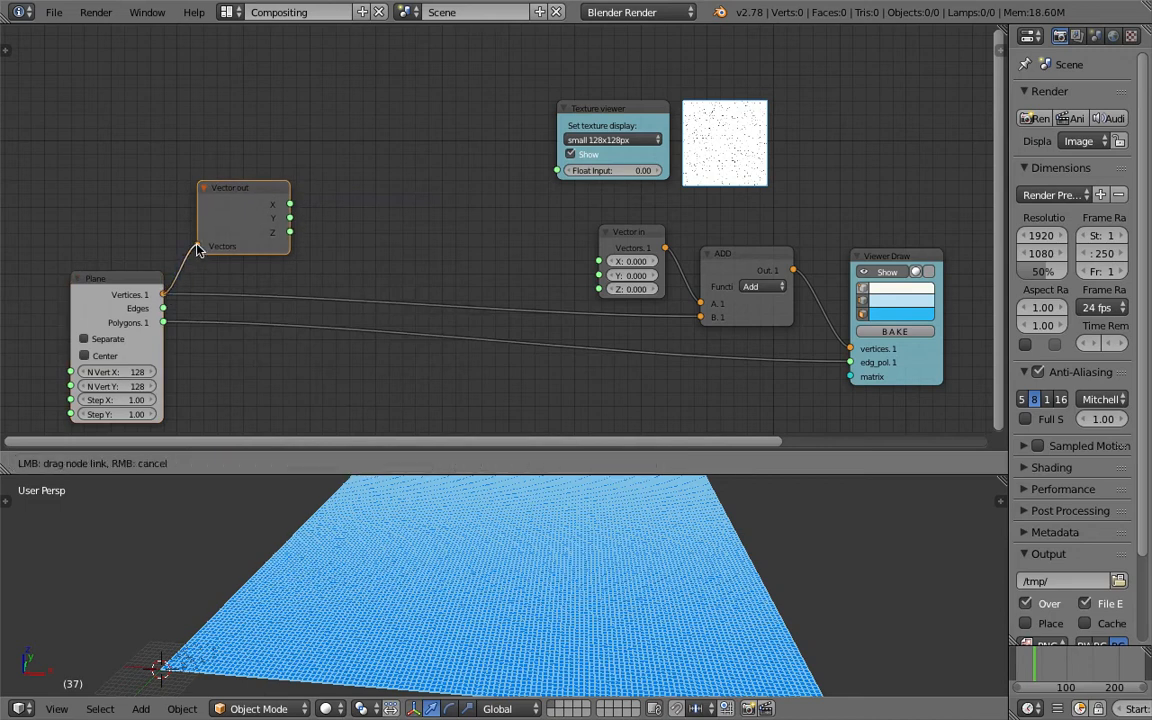
# Raise the Vector out node farther above the Plane and shift the Texture viewer node slightly up.
pyautogui.moveTo(229, 192); pyautogui.dragTo(203, 152)
pyautogui.moveTo(281, 177); pyautogui.dragTo(297, 254)
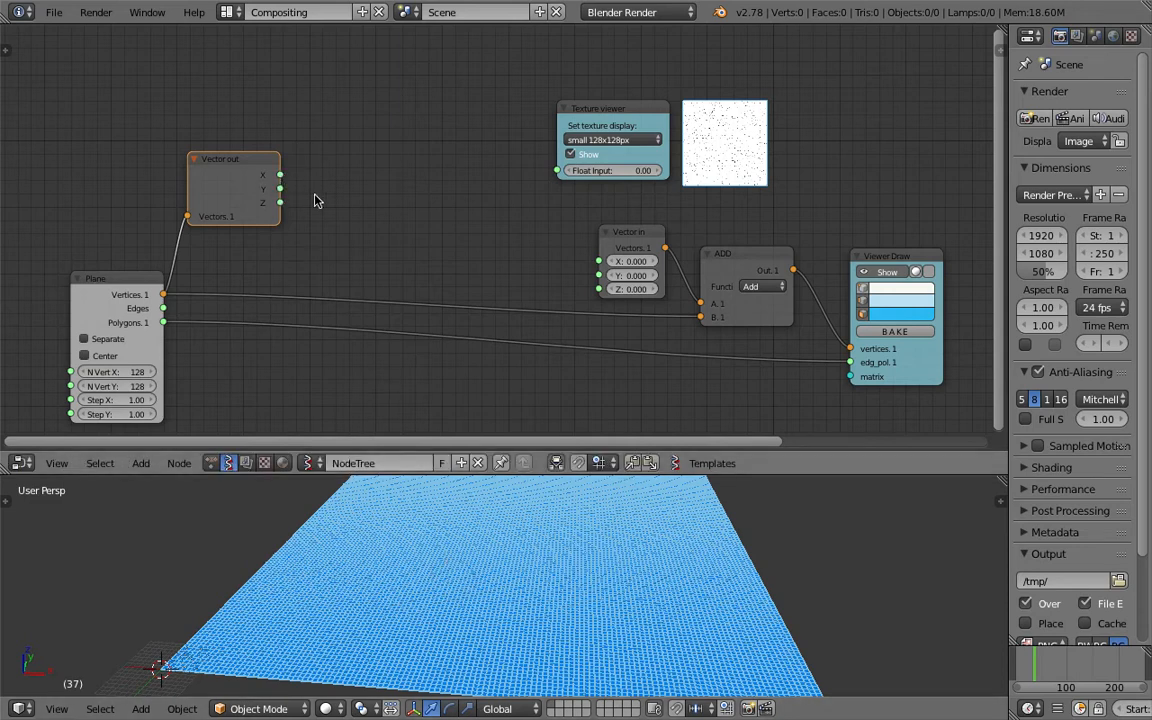
pyautogui.moveTo(257, 158); pyautogui.dragTo(252, 138)
pyautogui.moveTo(600, 127); pyautogui.dragTo(584, 116)
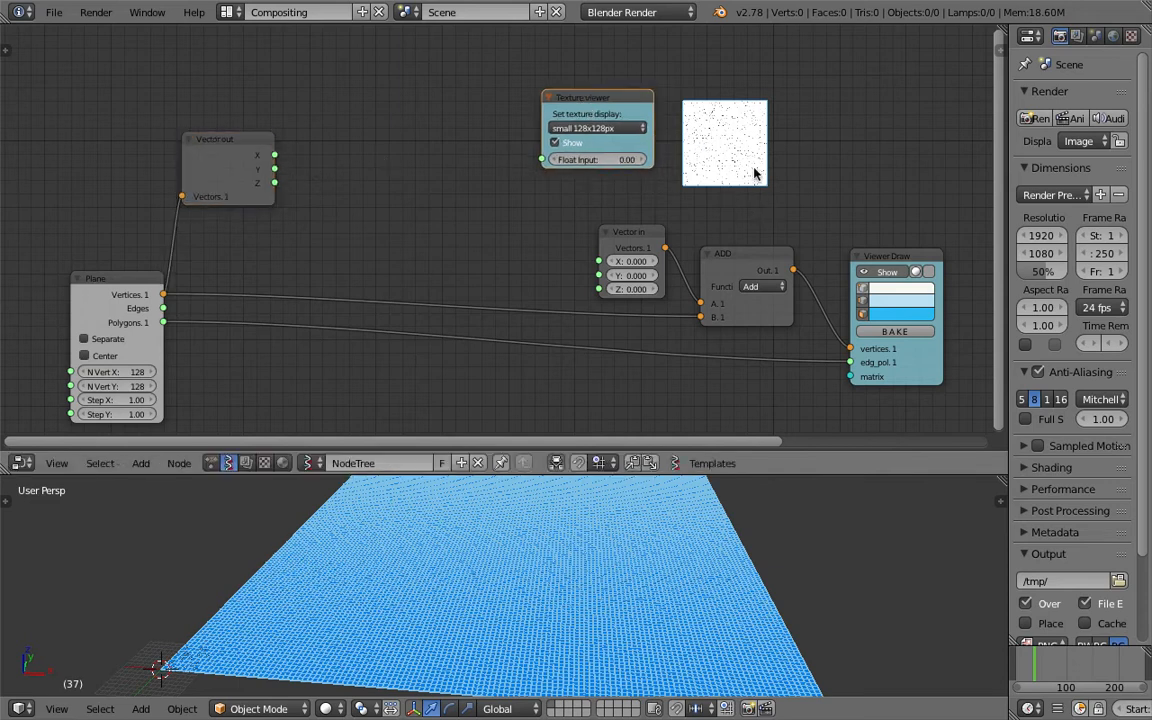
pyautogui.scroll(1, 728, 504)
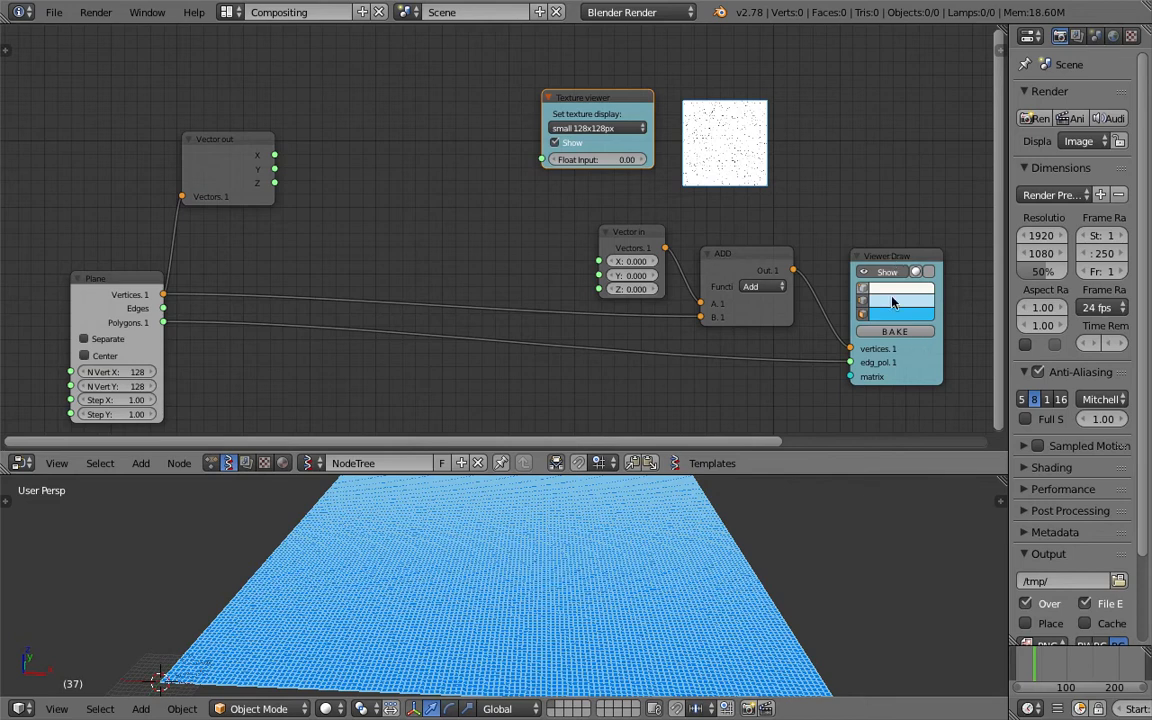
# Add a Math node with the Sine function between Vector out and the Texture viewer.
pyautogui.moveTo(690, 226); pyautogui.dragTo(724, 215, button='middle')
pyautogui.hotkey('shift', 'a')
pyautogui.click(419, 130)
pyautogui.write('math')
pyautogui.press('Down')
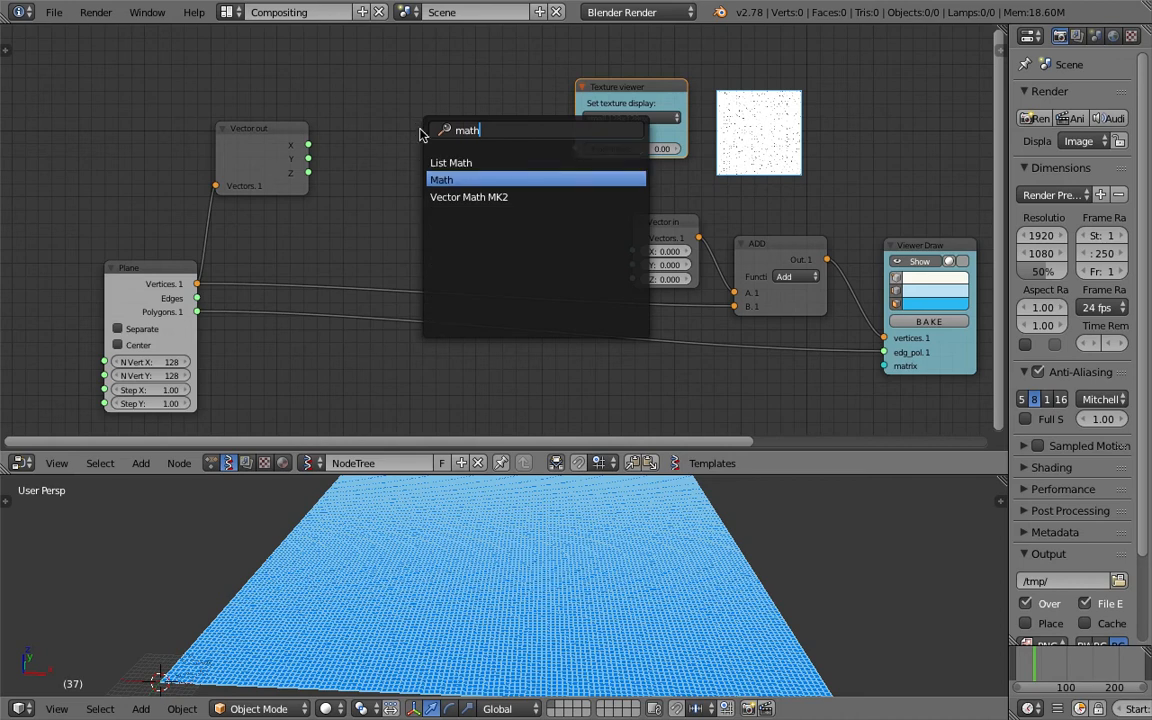
pyautogui.press('Return')
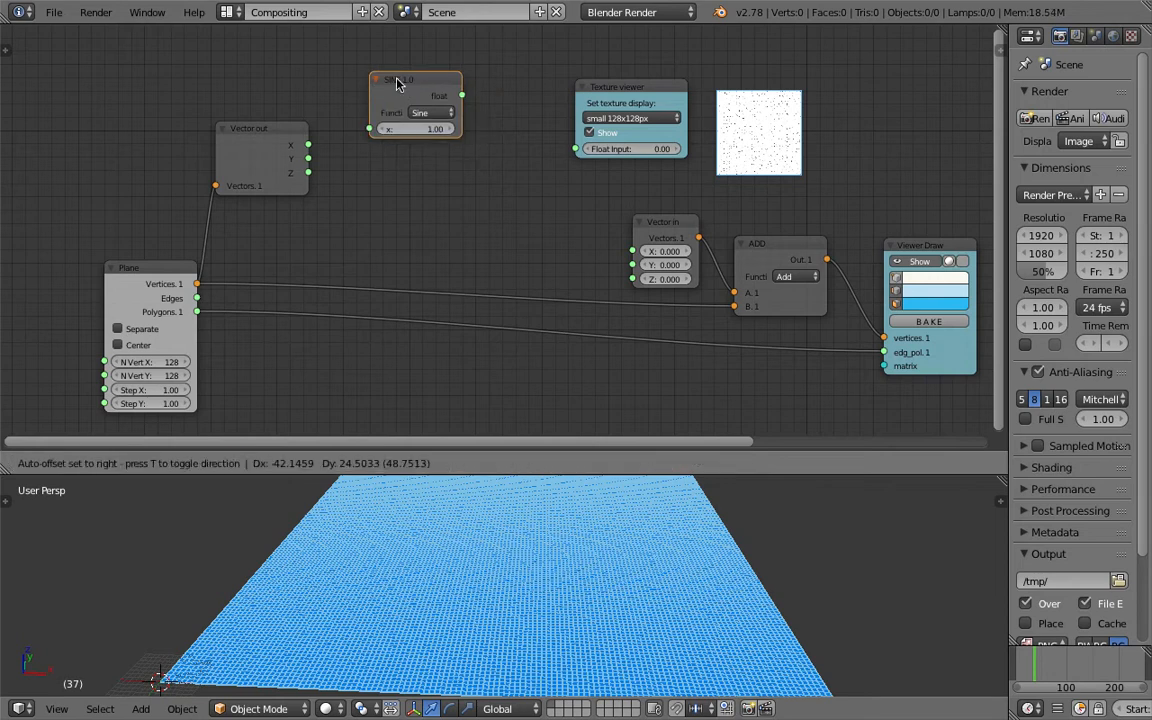
pyautogui.click(383, 77)
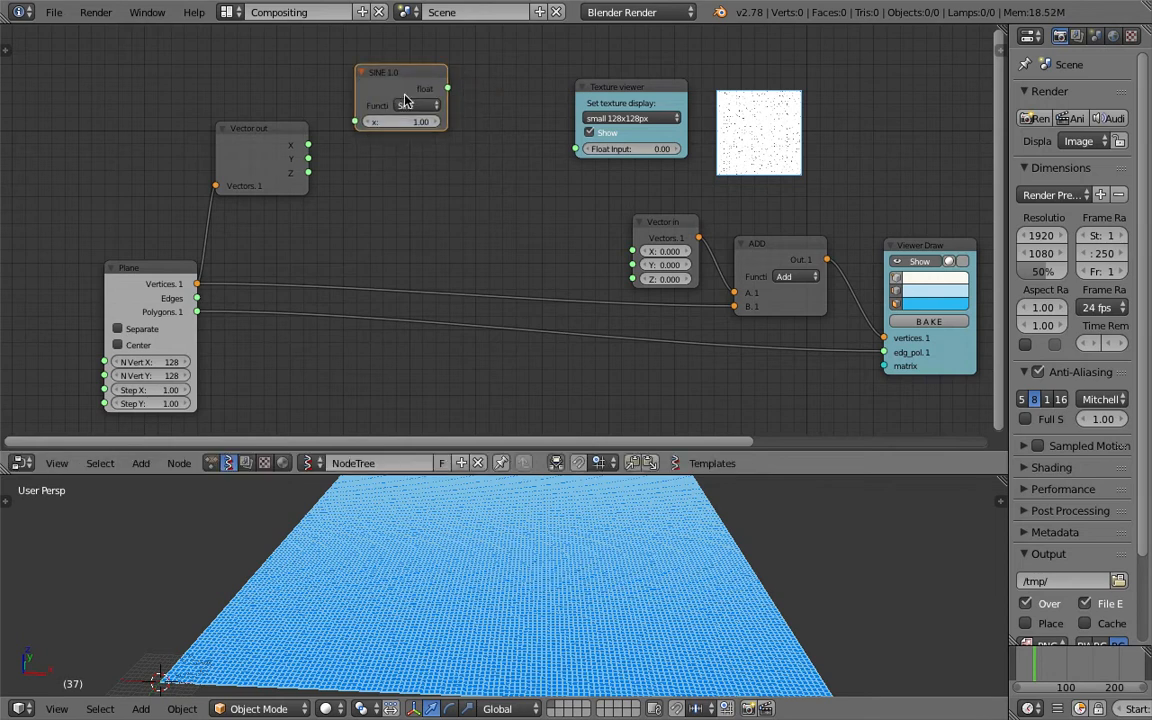
# Duplicate the Sine node, switch the copy to Cosine, and connect Vector out's X to Sine and Y to Cosine.
pyautogui.hotkey('shift', 'd')
pyautogui.click(406, 182)
pyautogui.click(418, 187)
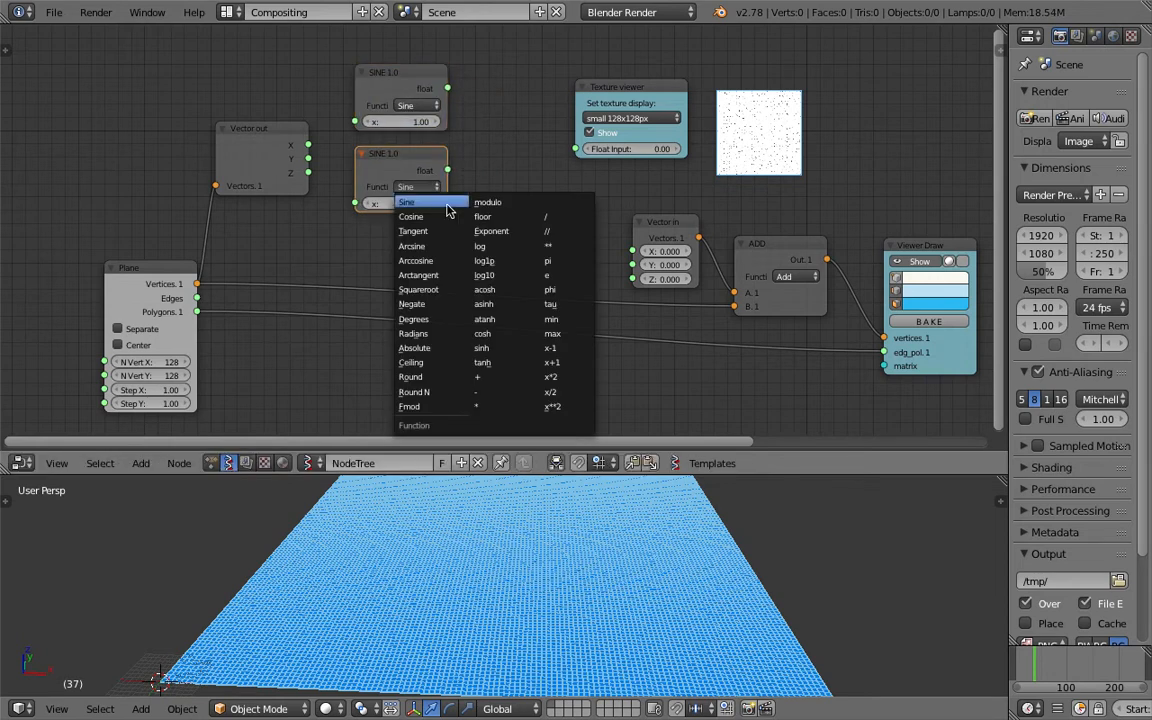
pyautogui.click(452, 216)
pyautogui.moveTo(308, 145); pyautogui.dragTo(352, 124)
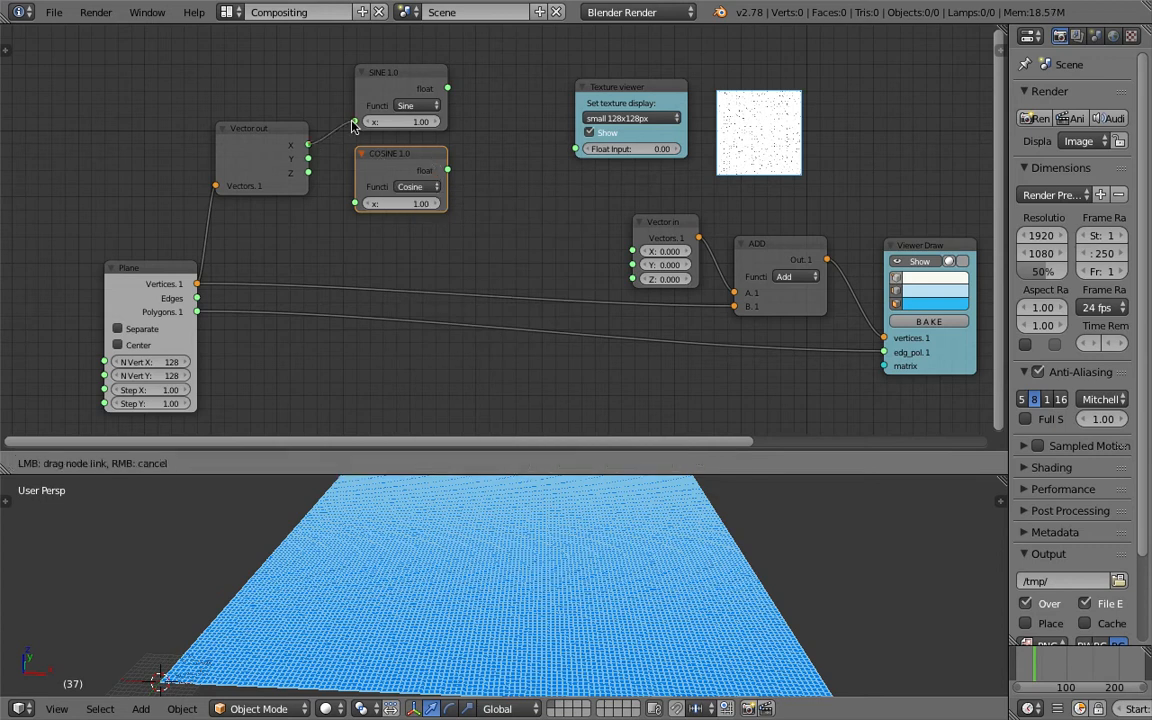
pyautogui.moveTo(309, 158); pyautogui.dragTo(358, 207)
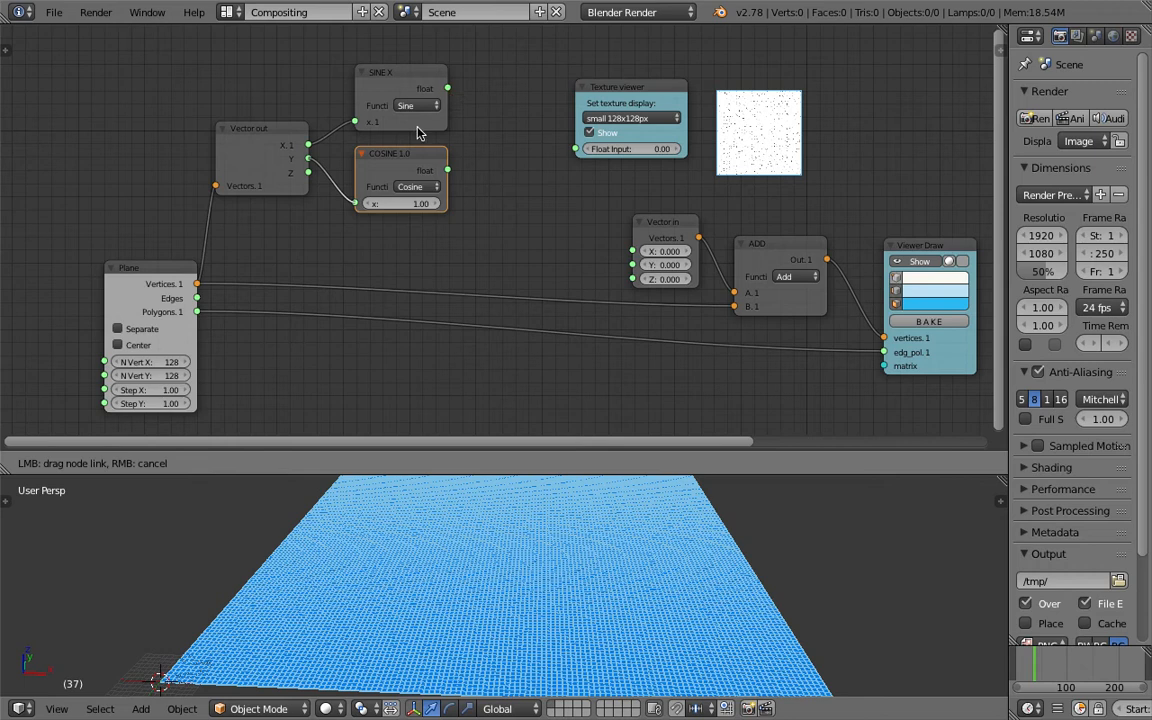
# Shift the Texture viewer aside, add a Math node before it, and connect the first Sine node's float output to the new node's x.
pyautogui.moveTo(585, 92); pyautogui.dragTo(607, 91)
pyautogui.hotkey('shift', 'a')
pyautogui.write('math')
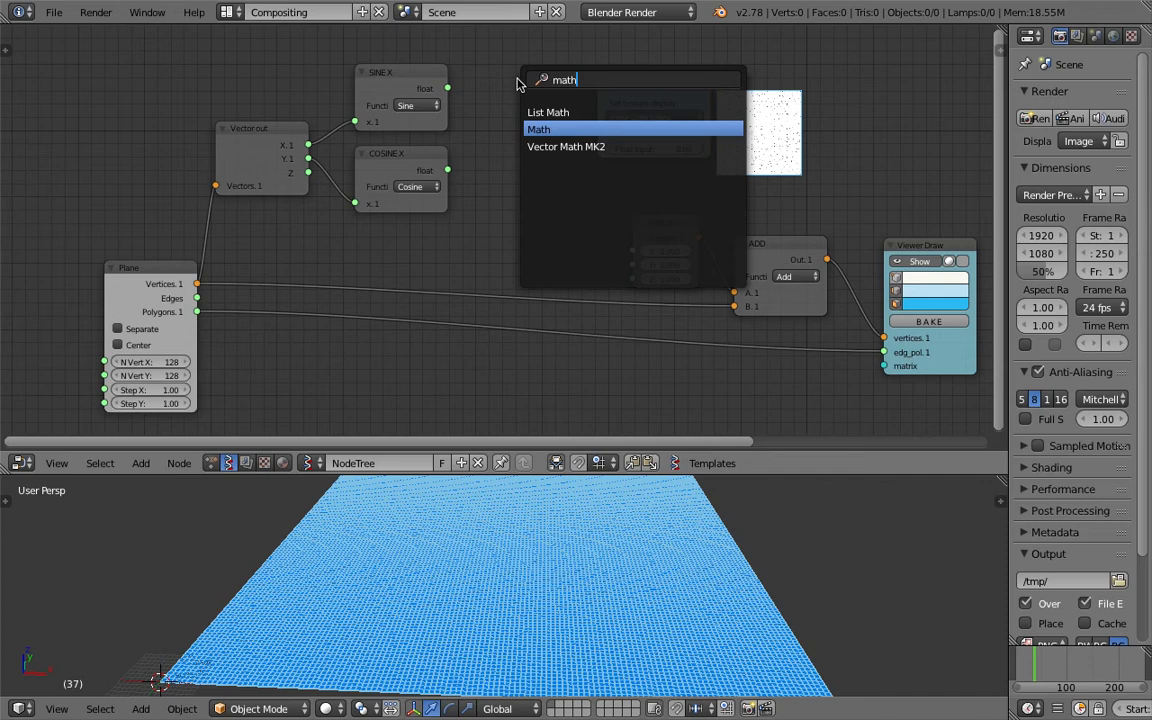
pyautogui.press('Return')
pyautogui.click(545, 130)
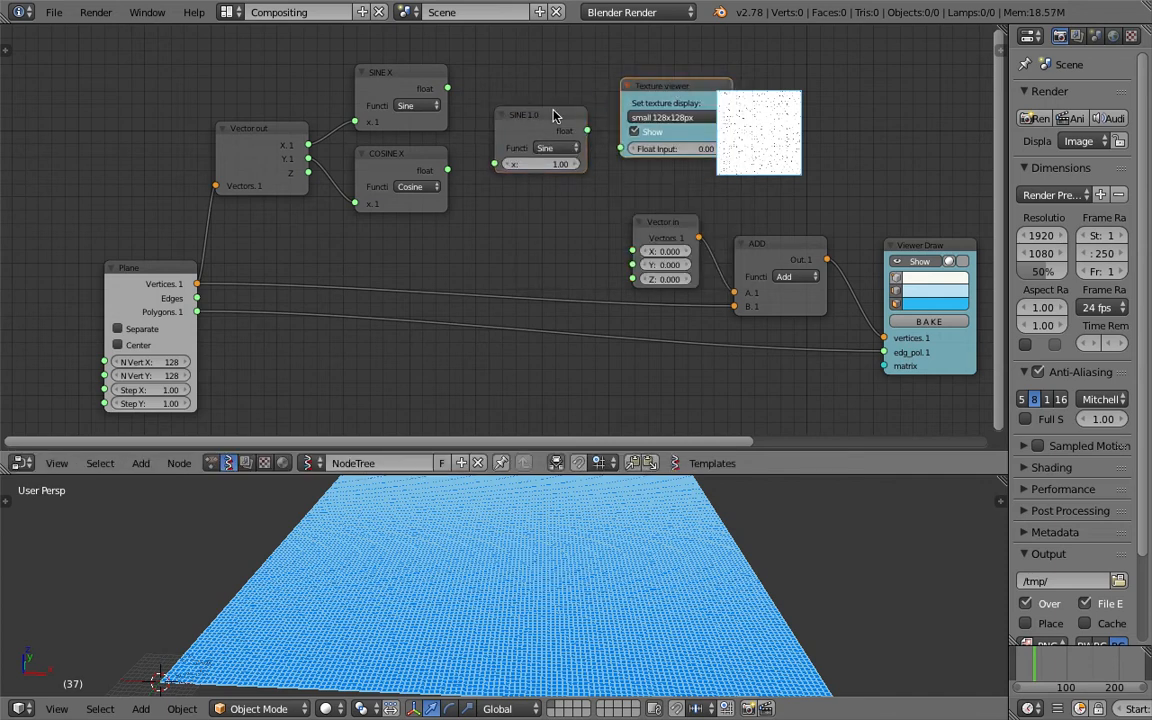
pyautogui.scroll(1, 532, 125)
pyautogui.moveTo(402, 73); pyautogui.dragTo(462, 166)
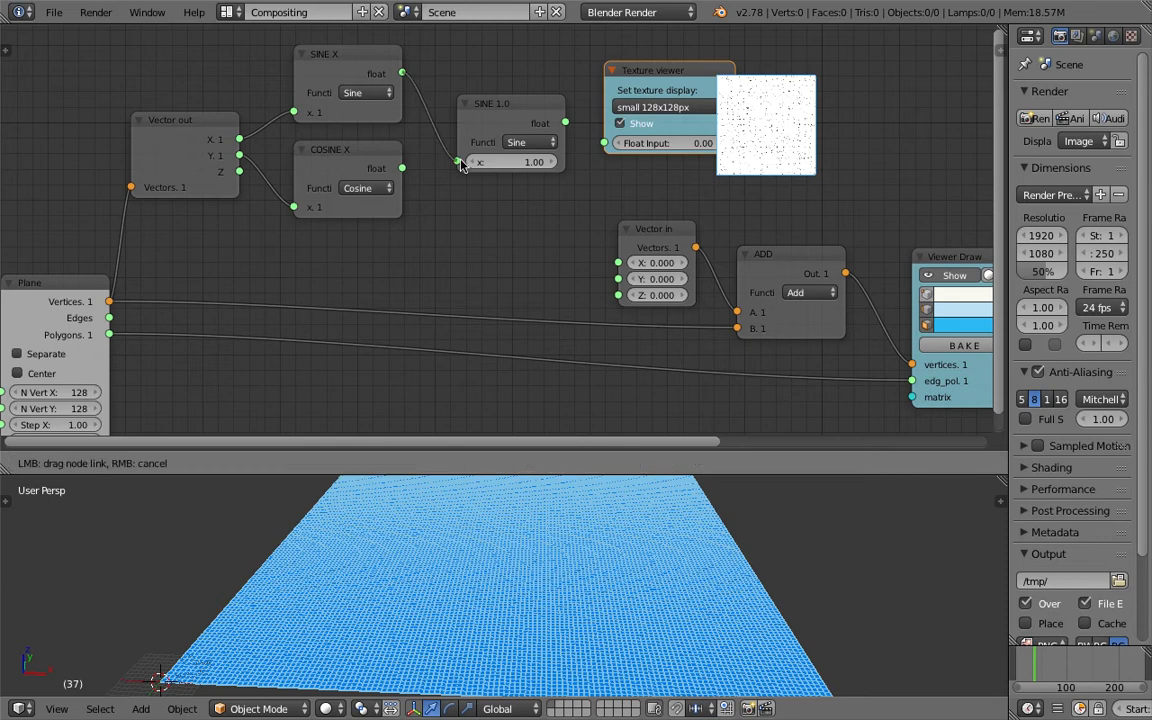
# Move the new Sine node lower and connect the first Sine node's float output directly to the Texture viewer's Float Input.
pyautogui.moveTo(523, 145); pyautogui.dragTo(527, 144)
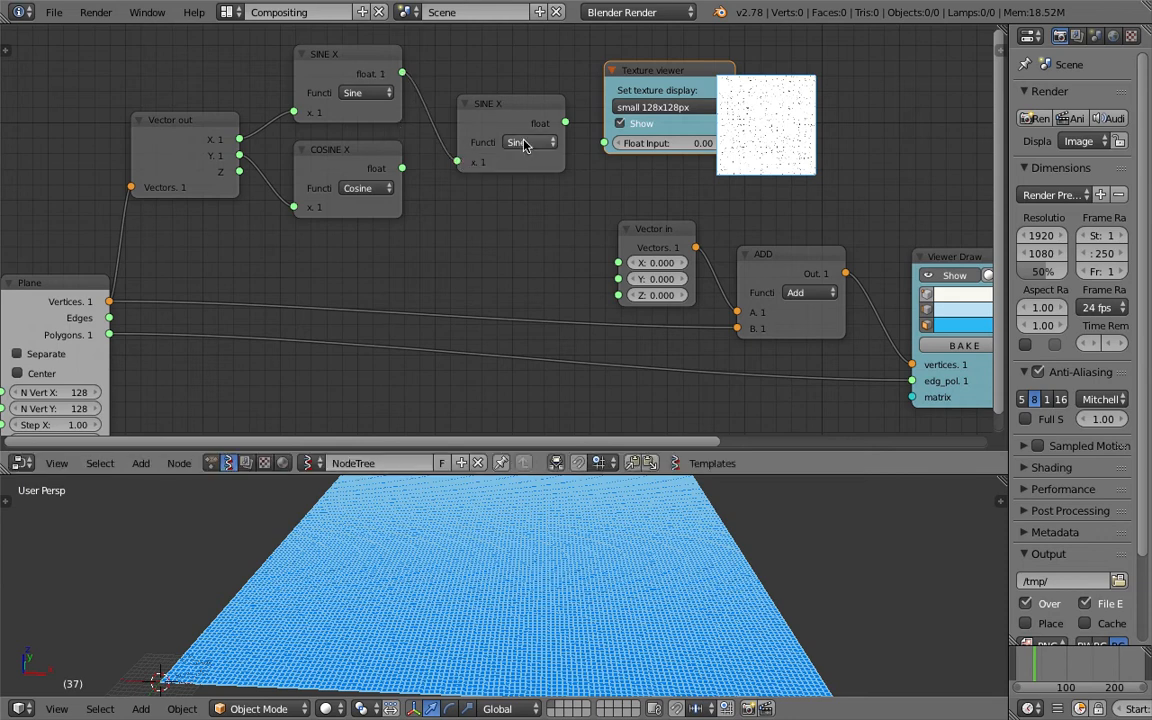
pyautogui.click(525, 143)
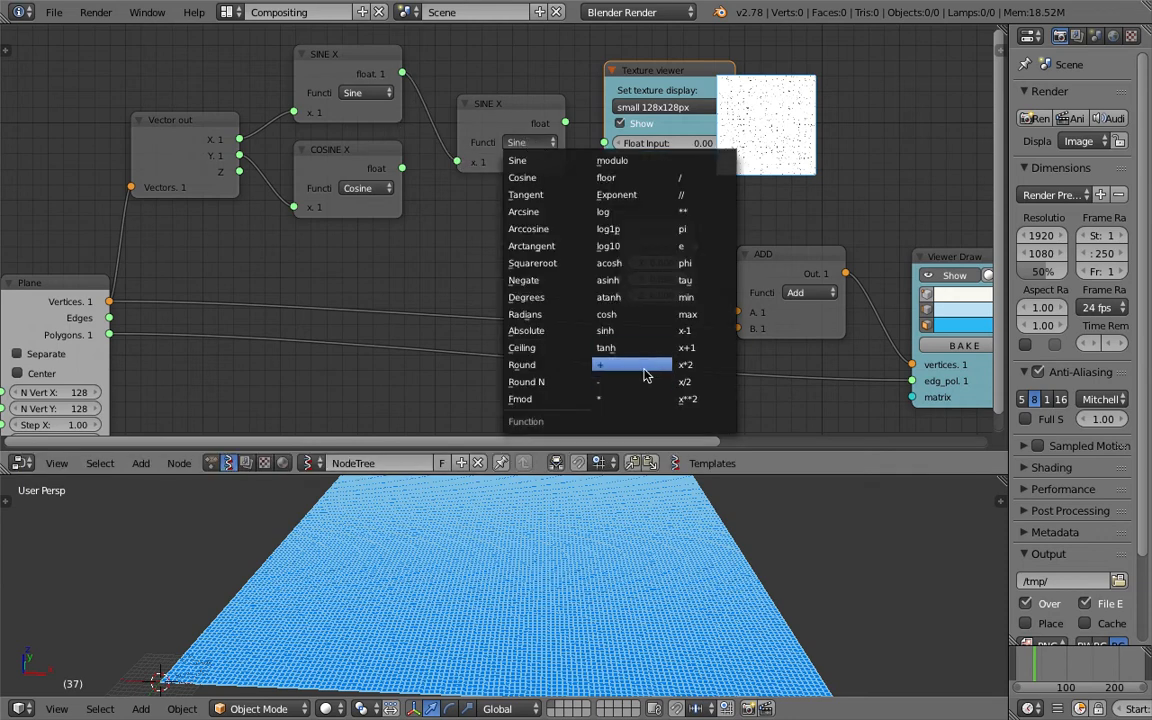
pyautogui.moveTo(496, 103); pyautogui.dragTo(486, 136)
pyautogui.moveTo(402, 73); pyautogui.dragTo(779, 130)
pyautogui.scroll(3, 779, 130)
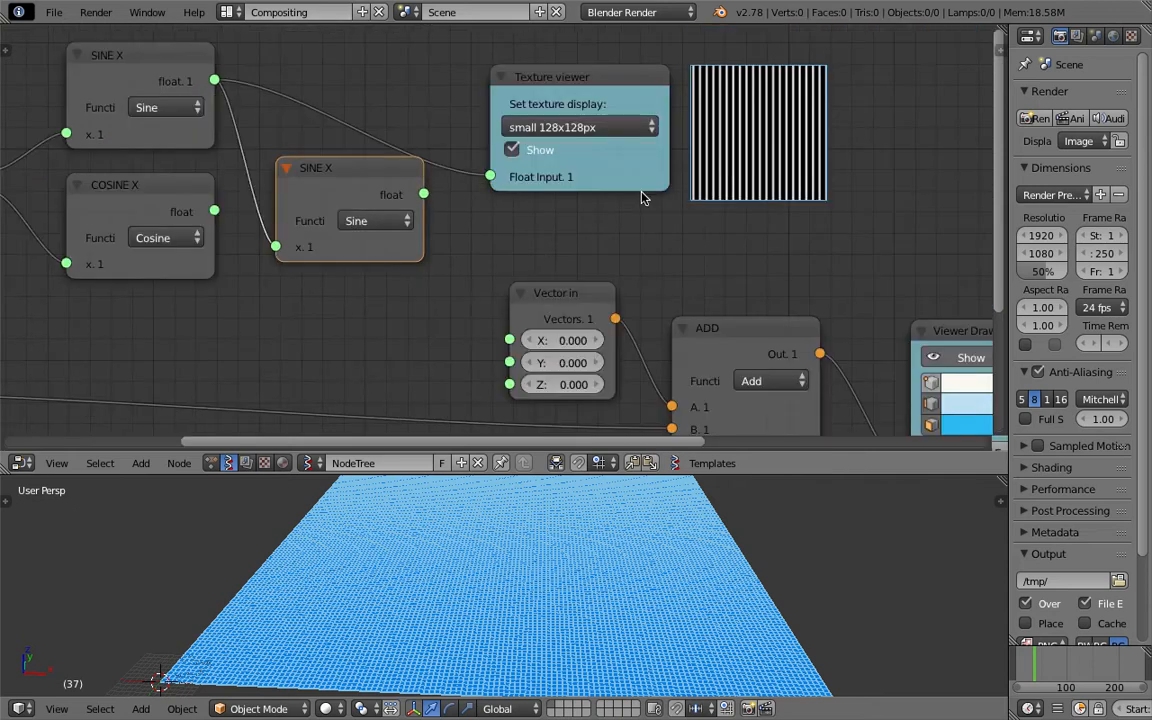
pyautogui.scroll(-1, 757, 150)
pyautogui.scroll(-2, 757, 150)
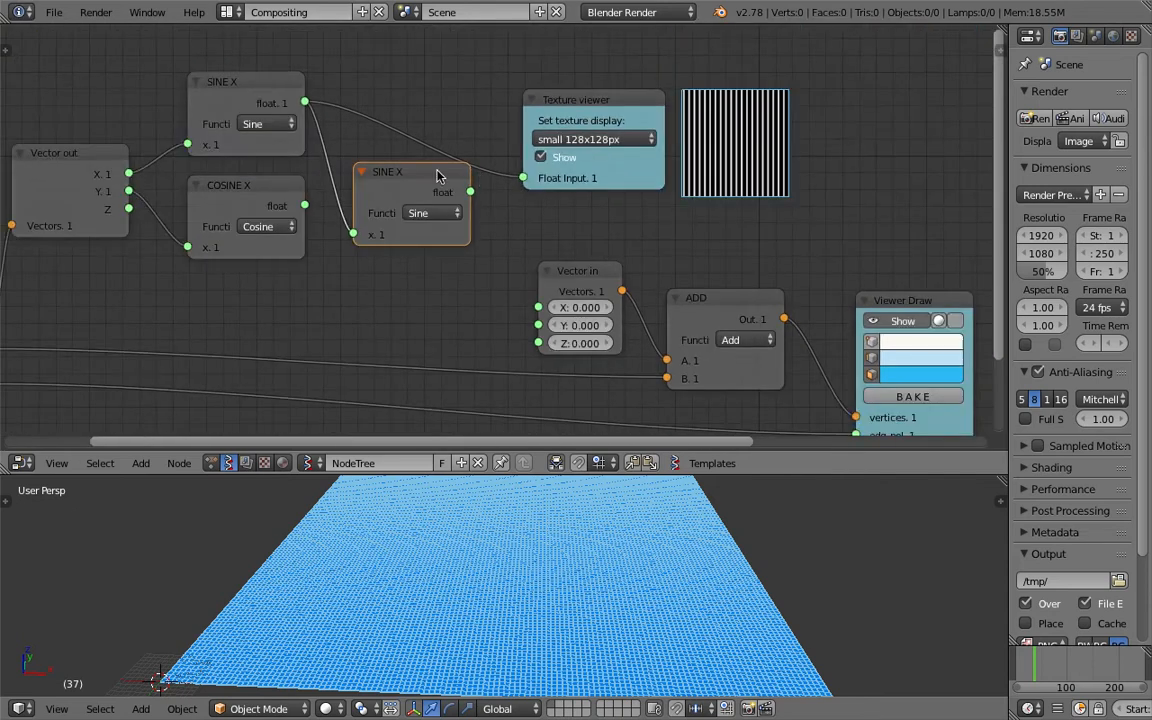
# Insert a Math node into the link between the first Sine node and the Texture viewer, with its function set to multiply (*).
pyautogui.moveTo(611, 103); pyautogui.dragTo(640, 95)
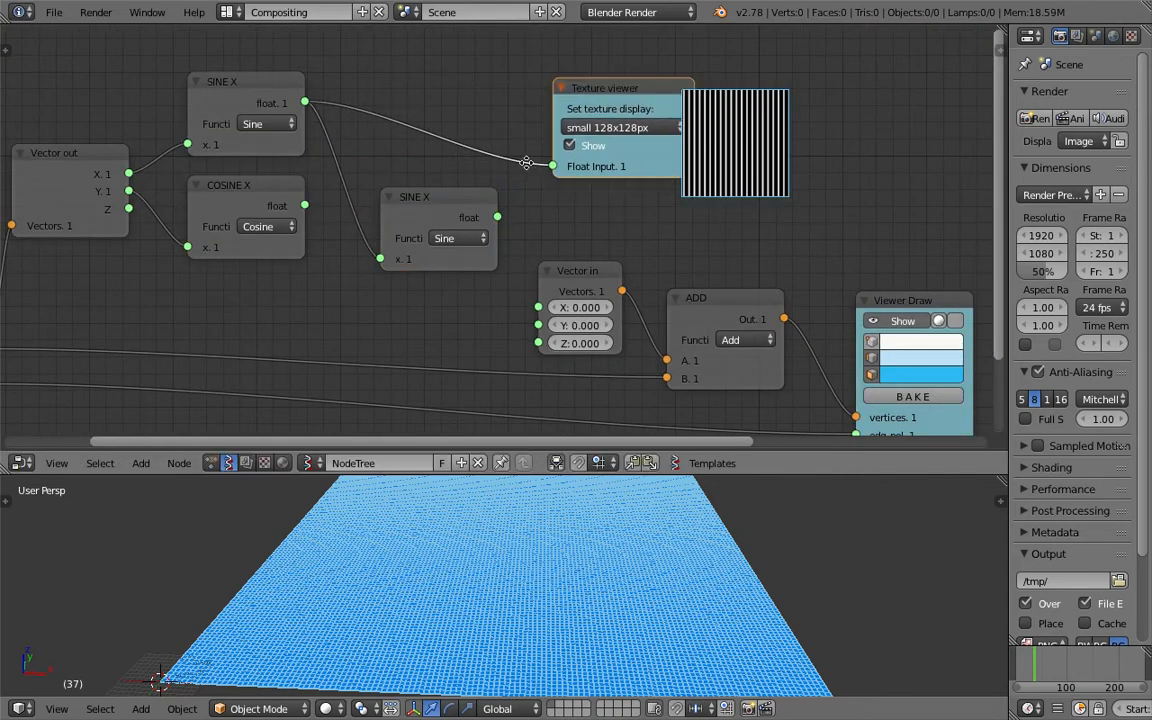
pyautogui.hotkey('alt', 'space')
pyautogui.write('math')
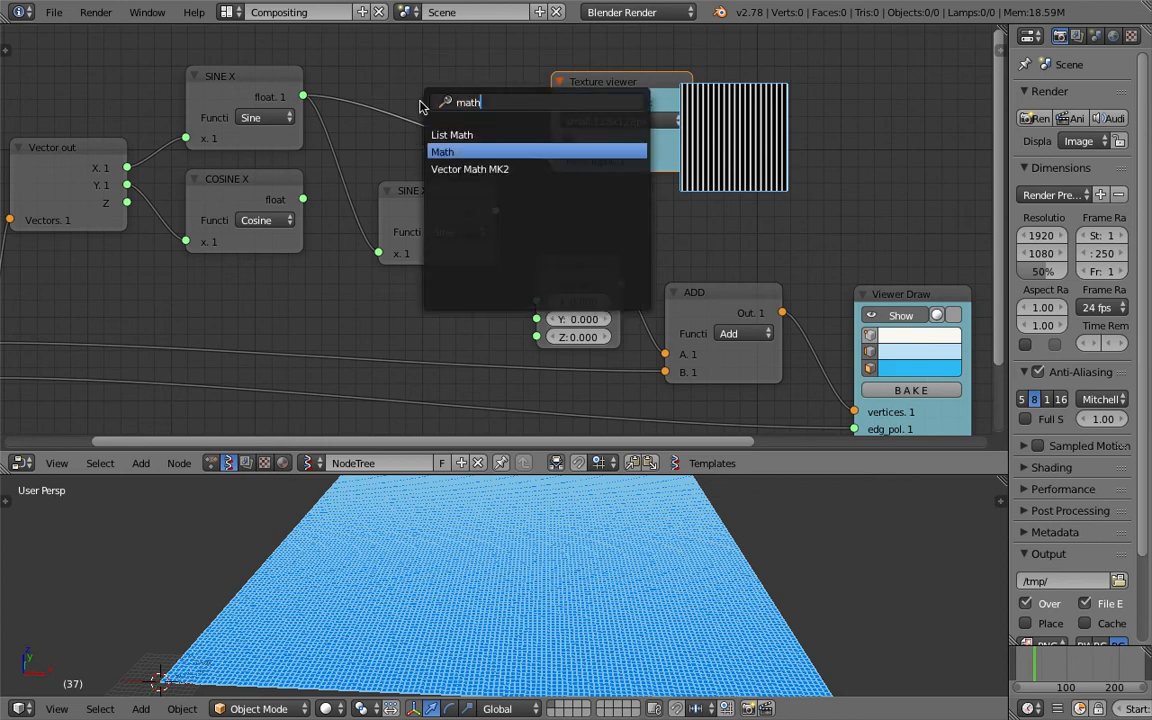
pyautogui.press('Return')
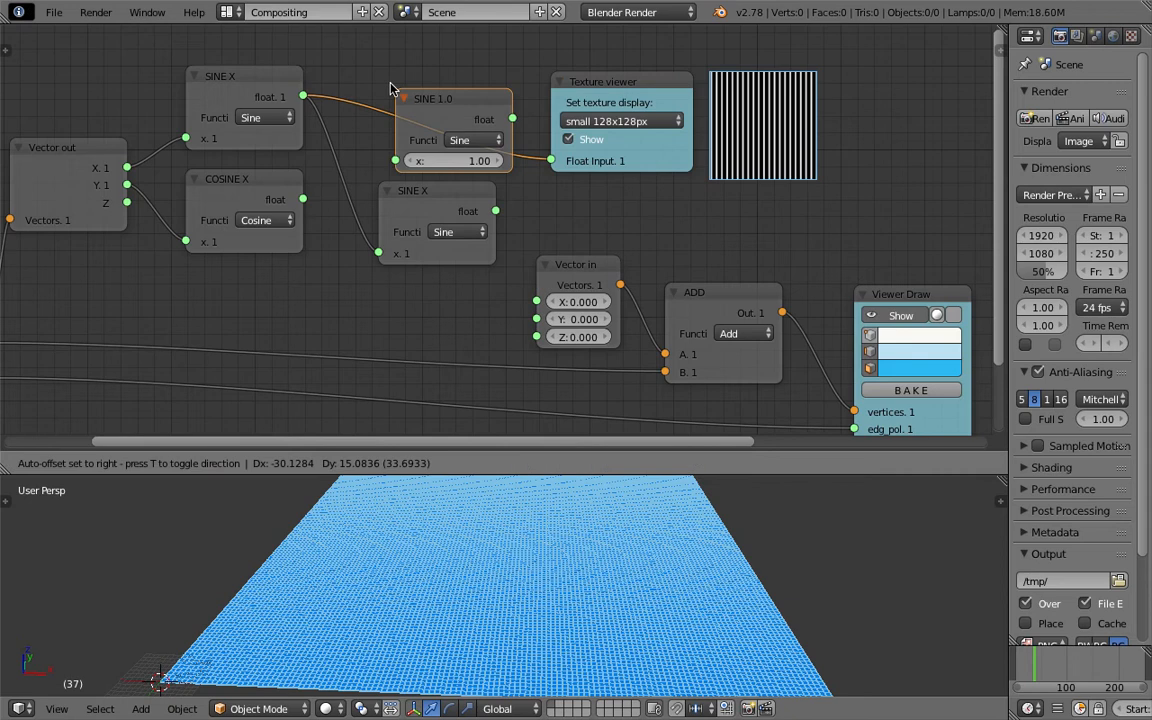
pyautogui.click(384, 82)
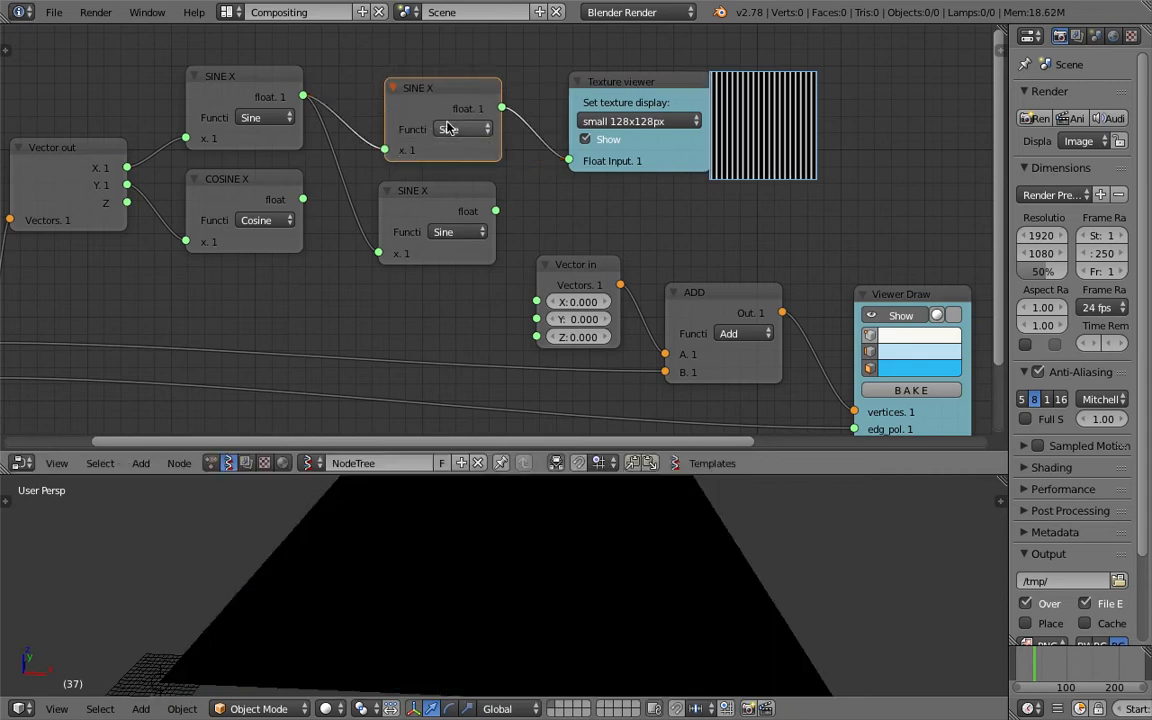
pyautogui.click(455, 129)
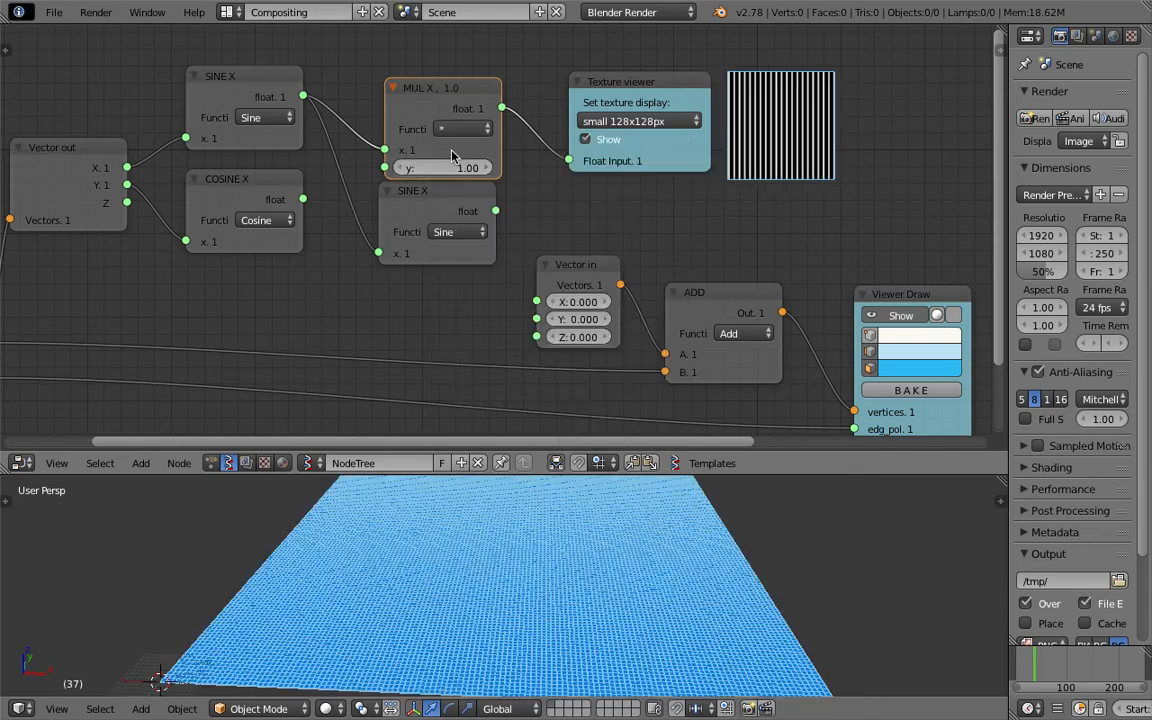
# Try 2 and 4 as the multiply node's y value, then raise it to 19.87.
pyautogui.click(464, 167)
pyautogui.write('2')
pyautogui.press('Return')
pyautogui.click(474, 167)
pyautogui.write('4')
pyautogui.press('Return')
pyautogui.click(474, 167)
pyautogui.moveTo(474, 167); pyautogui.dragTo(570, 167)
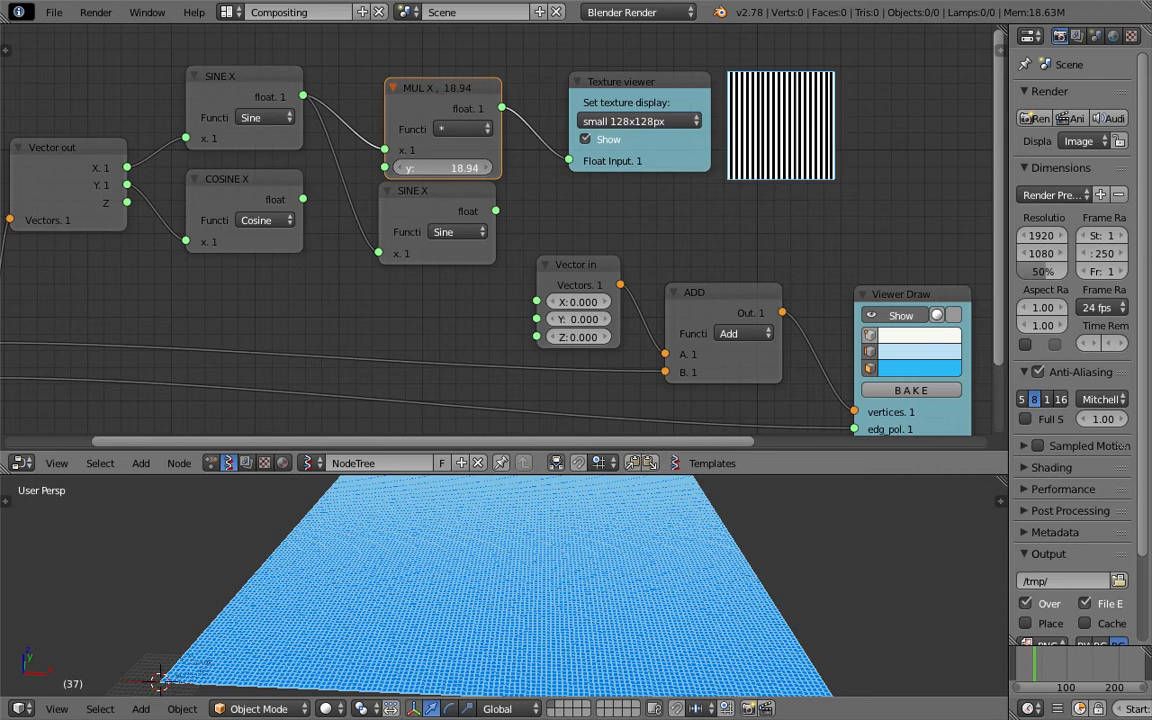
pyautogui.moveTo(474, 167); pyautogui.dragTo(464, 167)
# Nudge the multiply node up and spread Vector out and Plane farther apart to make room between them.
pyautogui.scroll(-3, 463, 160)
pyautogui.moveTo(460, 160); pyautogui.dragTo(523, 158, button='middle')
pyautogui.moveTo(508, 118); pyautogui.dragTo(495, 98)
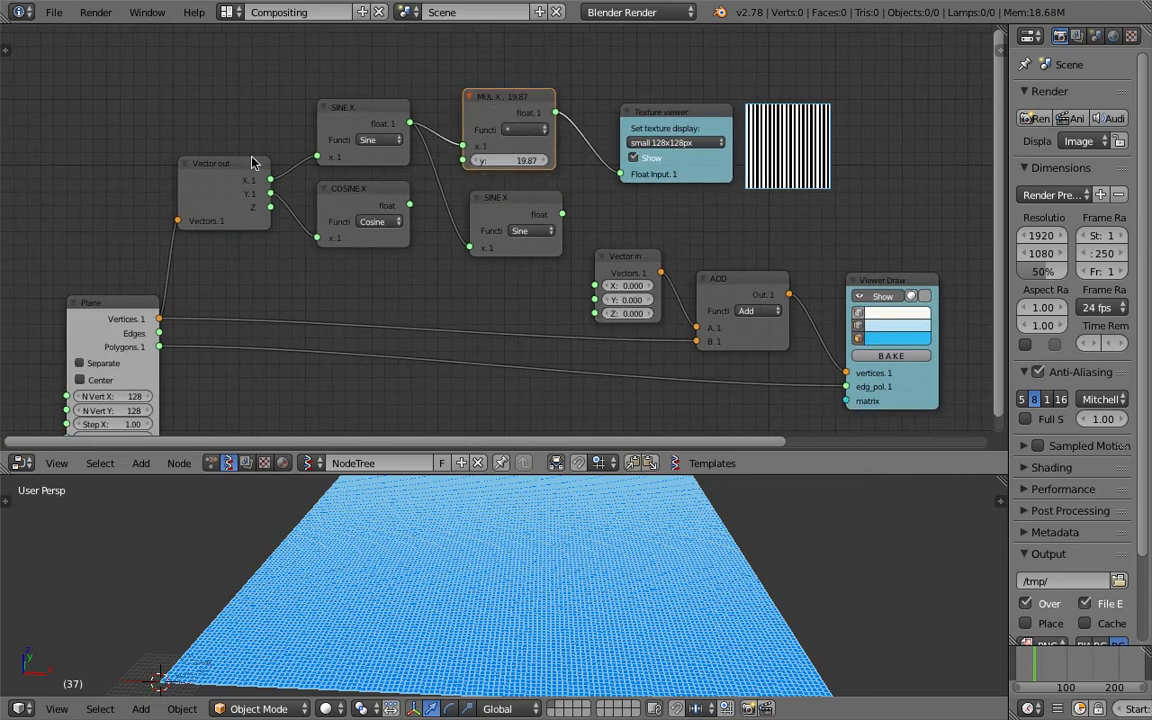
pyautogui.moveTo(238, 164); pyautogui.dragTo(188, 160)
pyautogui.moveTo(130, 321); pyautogui.dragTo(33, 330)
pyautogui.moveTo(188, 224); pyautogui.dragTo(272, 194, button='middle')
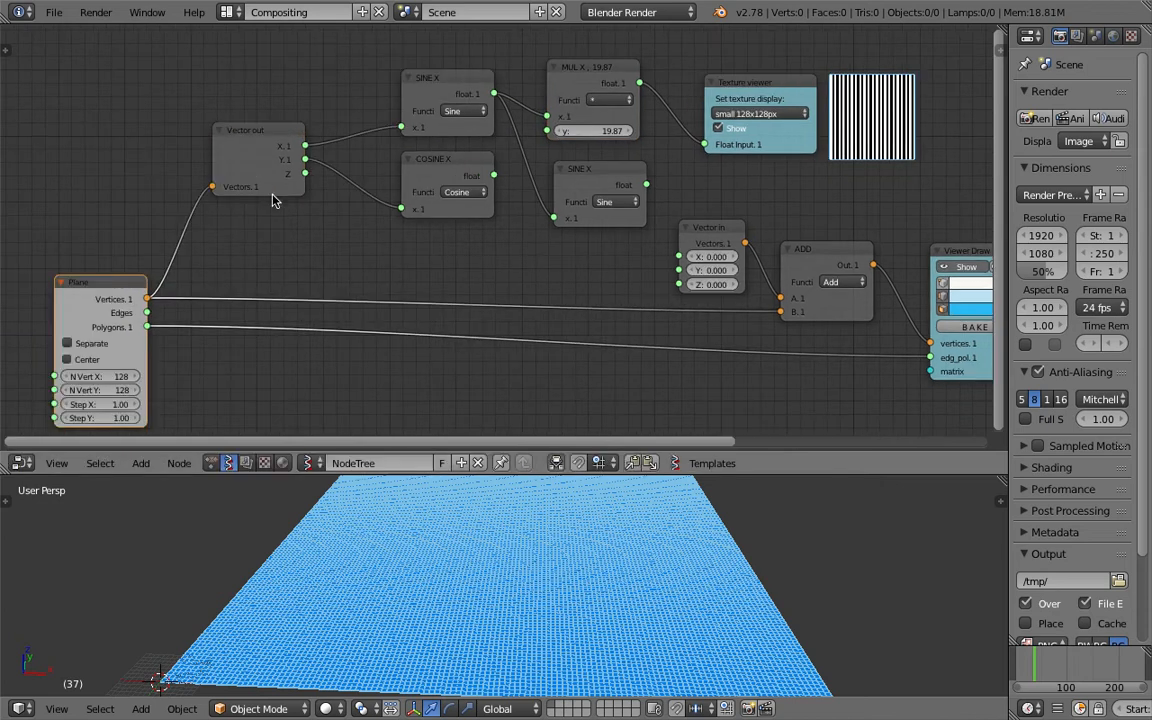
pyautogui.moveTo(99, 282); pyautogui.dragTo(49, 282)
pyautogui.moveTo(121, 221); pyautogui.dragTo(144, 207, button='middle')
# Insert a Vector Math MK2 node between Plane and Vector out, with its function set to Multiply Scalar.
pyautogui.hotkey('shift', 'a')
pyautogui.click(147, 198)
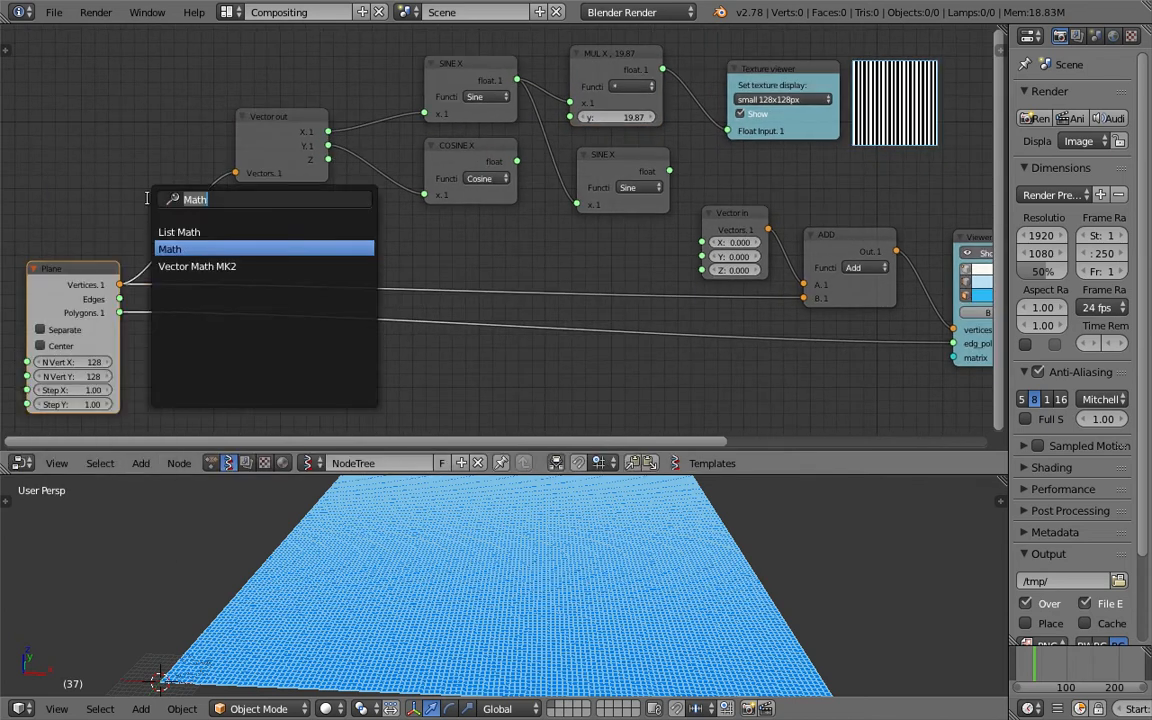
pyautogui.write('vector ma')
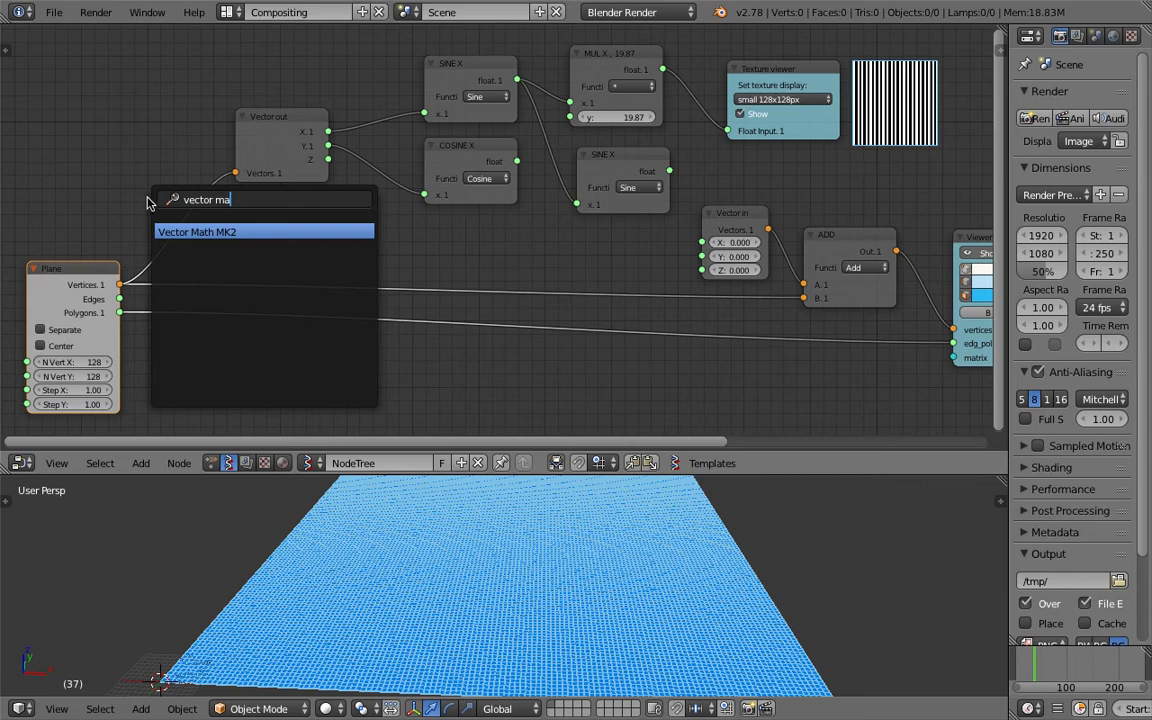
pyautogui.press('Return')
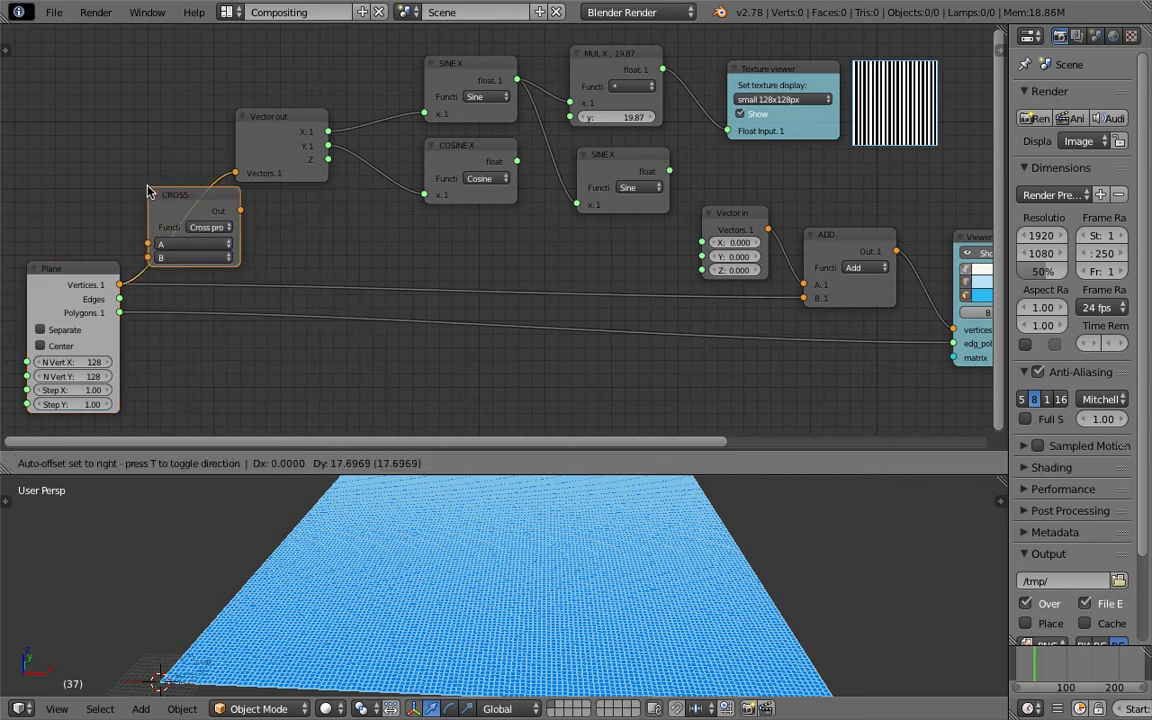
pyautogui.click(172, 192)
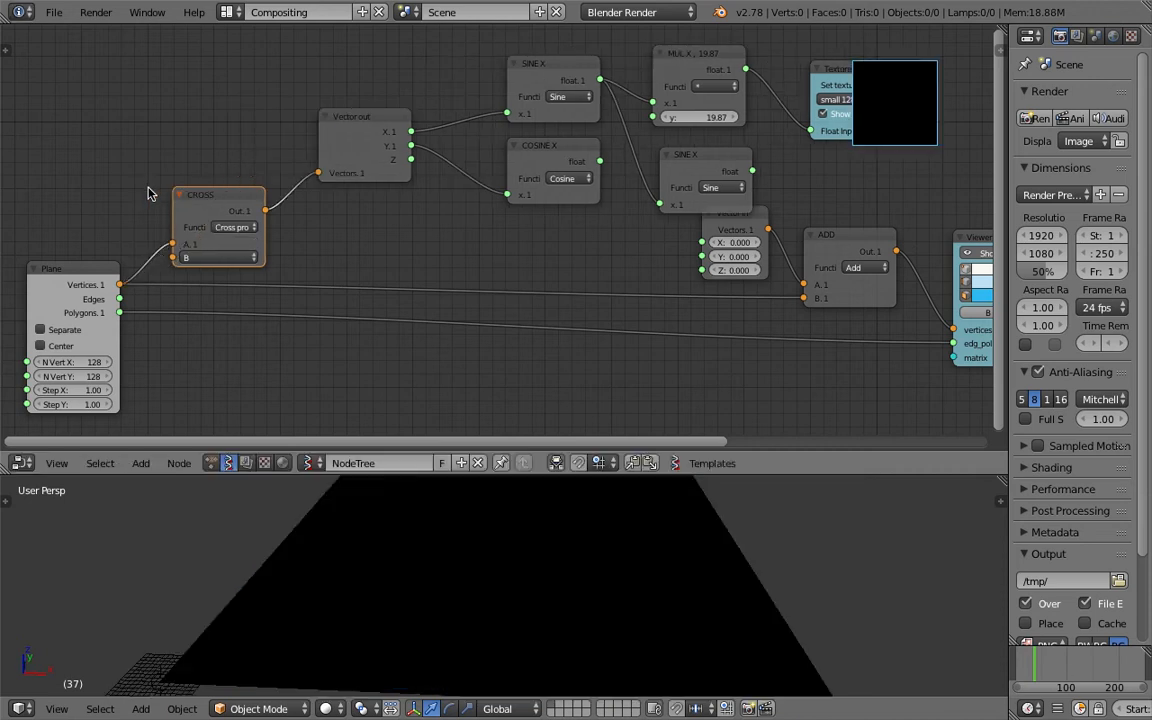
pyautogui.click(235, 227)
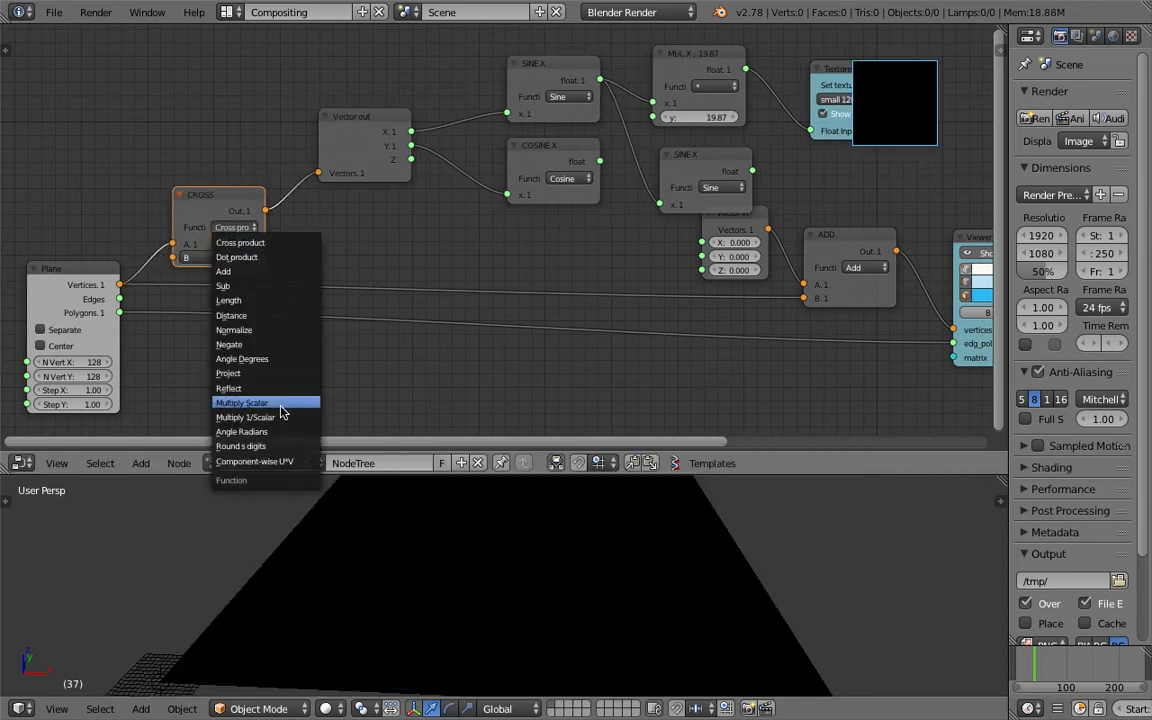
# Set the Scalar node's amount to 0.2 first, then change it to 0.5.
pyautogui.click(228, 258)
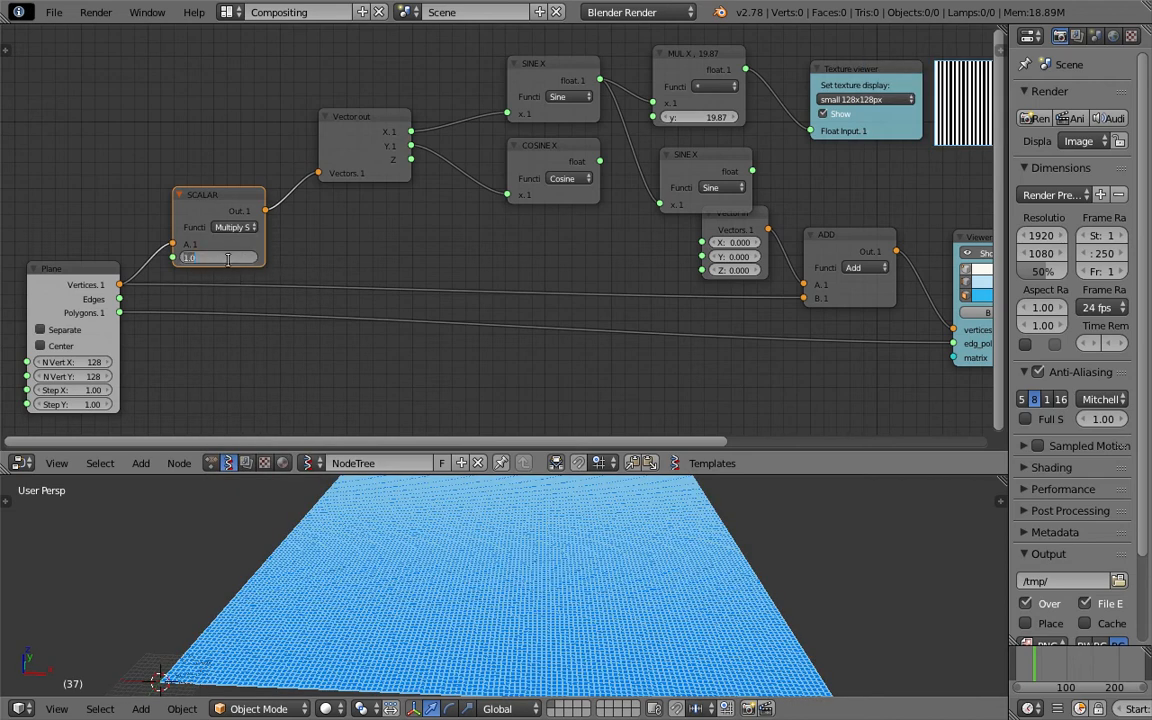
pyautogui.write('0.2')
pyautogui.press('Return')
pyautogui.scroll(-1, 329, 254)
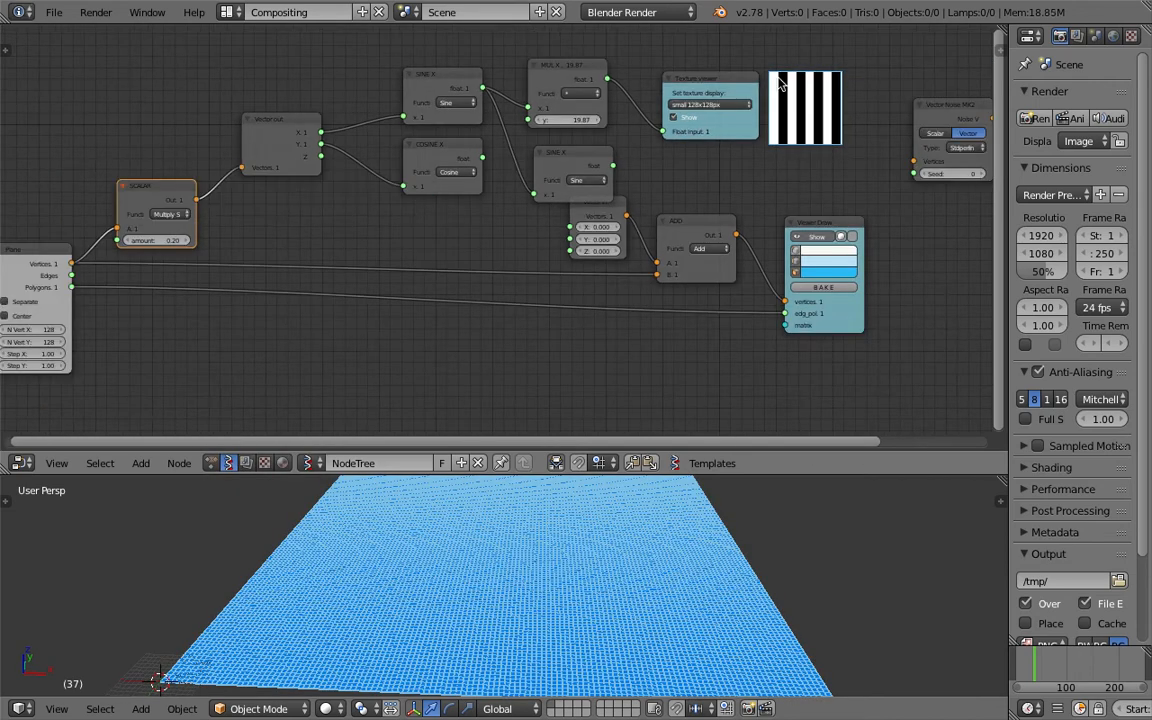
pyautogui.moveTo(141, 240); pyautogui.dragTo(165, 243)
pyautogui.click(165, 243)
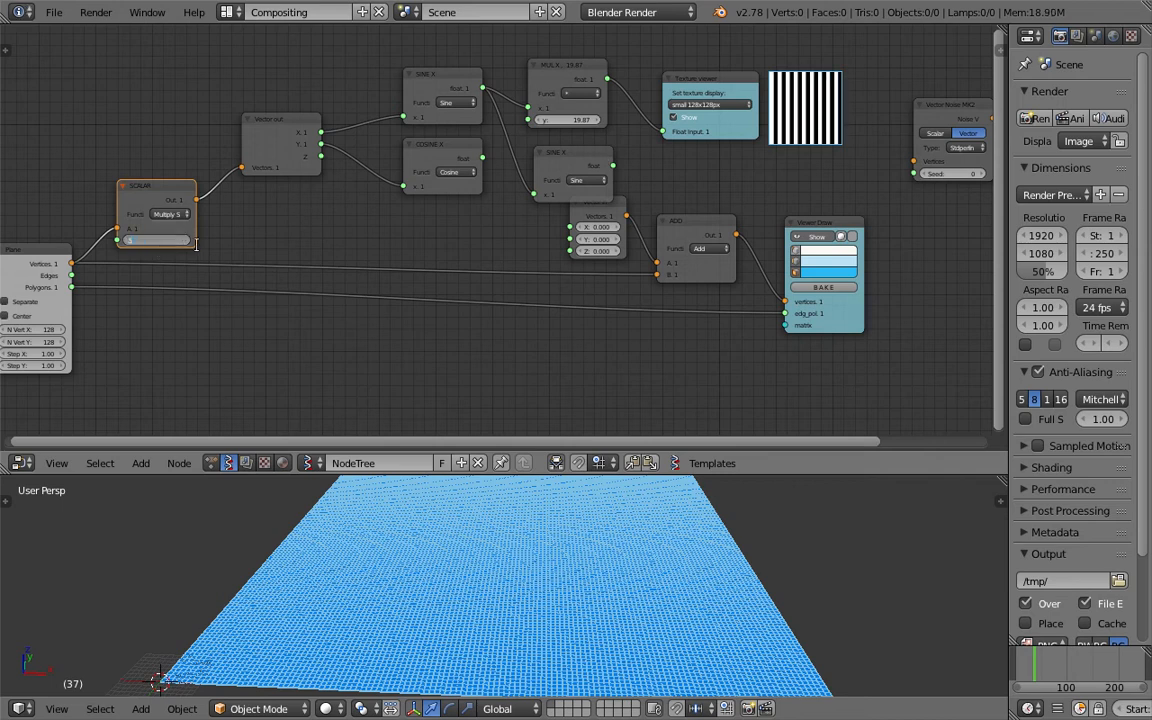
pyautogui.write('0.5')
pyautogui.press('Return')
# Set both Step X and Step Y of the Plane node to 0.2.
pyautogui.scroll(3, 337, 321)
pyautogui.moveTo(206, 350); pyautogui.dragTo(240, 334)
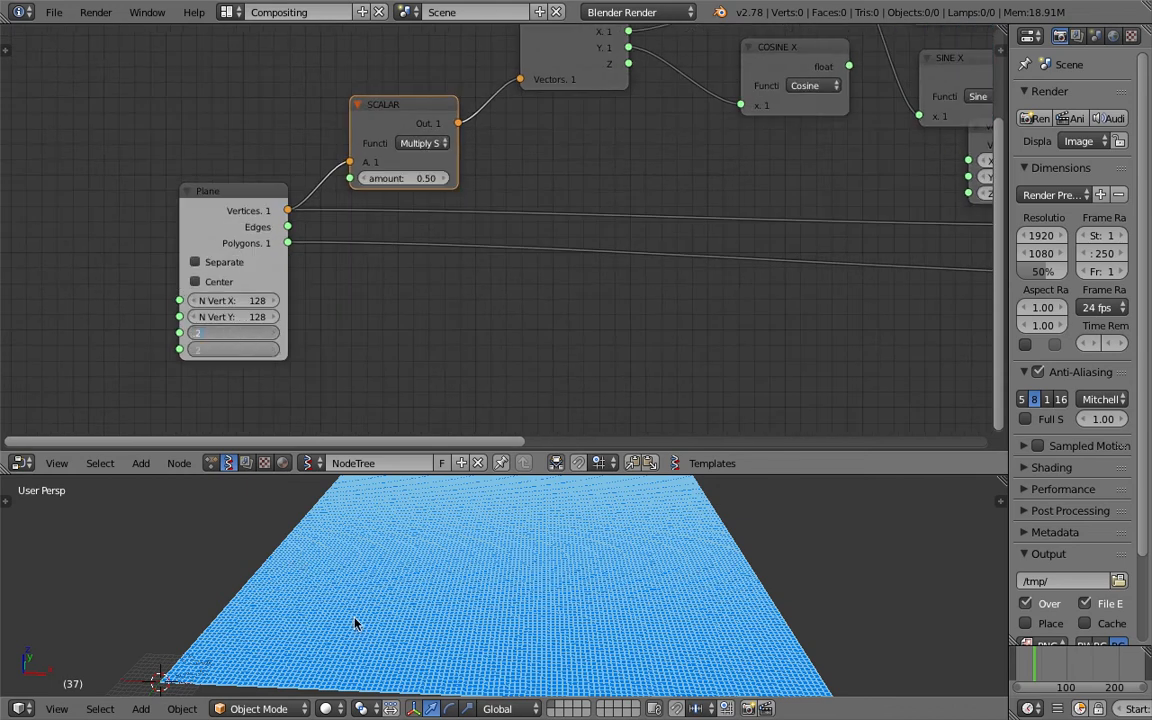
pyautogui.press('Return')
# Examine the resized plane in the 3D view from several distances.
pyautogui.keyDown('shift'); pyautogui.moveTo(268, 612); pyautogui.dragTo(447, 597, button='middle'); pyautogui.keyUp('shift')
pyautogui.scroll(3, 404, 582)
pyautogui.scroll(1, 422, 576)
pyautogui.scroll(2, 394, 611)
pyautogui.scroll(9, 416, 604)
pyautogui.scroll(-12, 418, 606)
pyautogui.hotkey('ctrl', 's')
pyautogui.click(447, 600)
pyautogui.scroll(-2, 592, 245)
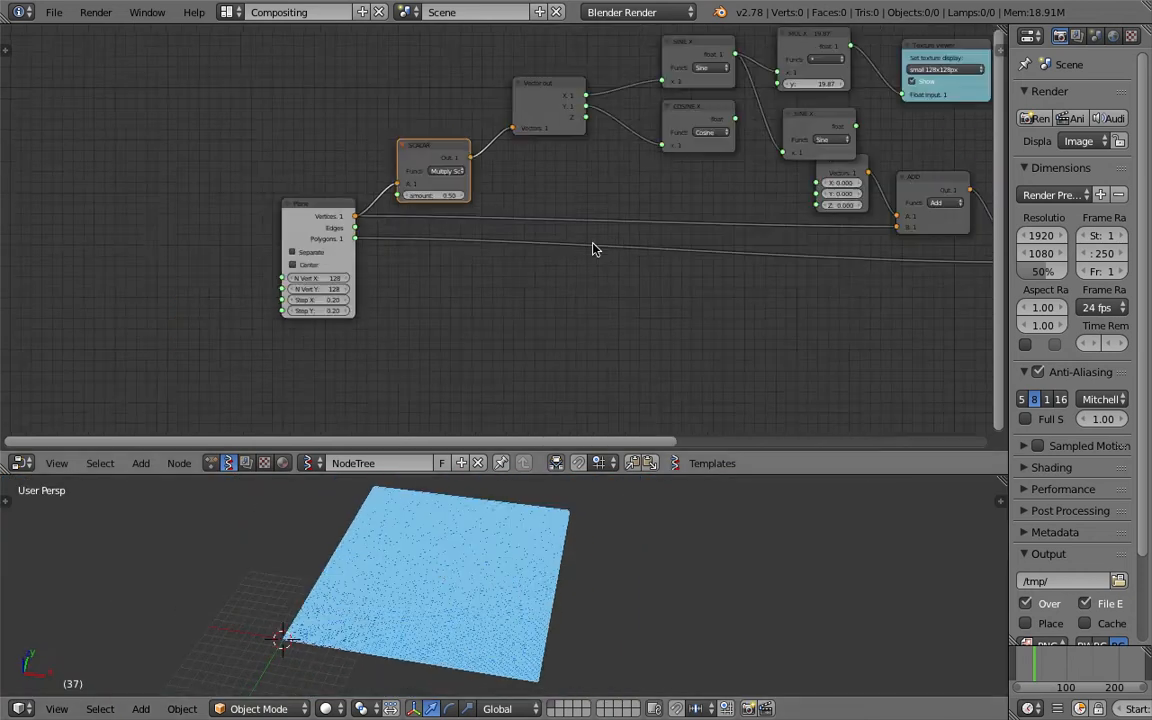
# Rearrange the Texture viewer, the multiply node and the unused Sine node so they clear Vector in.
pyautogui.moveTo(600, 244); pyautogui.dragTo(486, 245, button='middle')
pyautogui.hotkey('ctrl', 's')
pyautogui.click(489, 244)
pyautogui.moveTo(544, 172); pyautogui.dragTo(459, 203, button='middle')
pyautogui.moveTo(636, 133); pyautogui.dragTo(524, 150, button='middle')
pyautogui.moveTo(630, 100); pyautogui.dragTo(637, 84)
pyautogui.moveTo(510, 95); pyautogui.dragTo(508, 79)
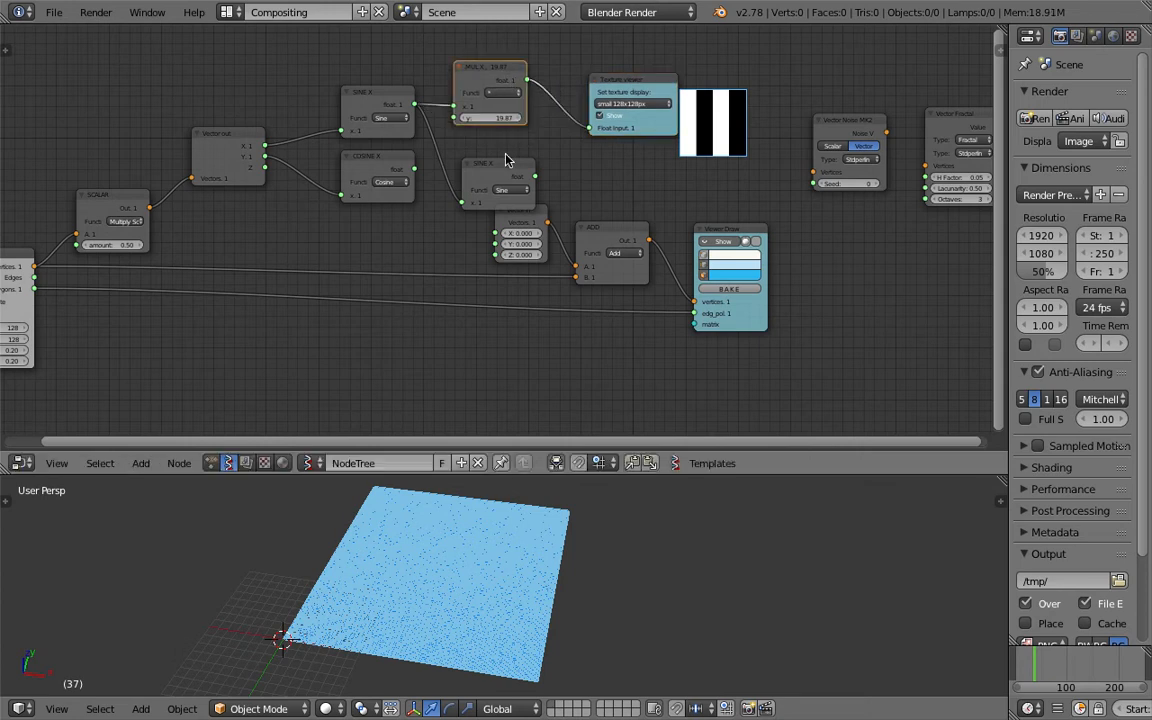
pyautogui.moveTo(508, 172); pyautogui.dragTo(516, 154)
# Connect the multiply node's float output to Vector in's Z and enlarge the 3D viewport.
pyautogui.moveTo(526, 80); pyautogui.dragTo(500, 258)
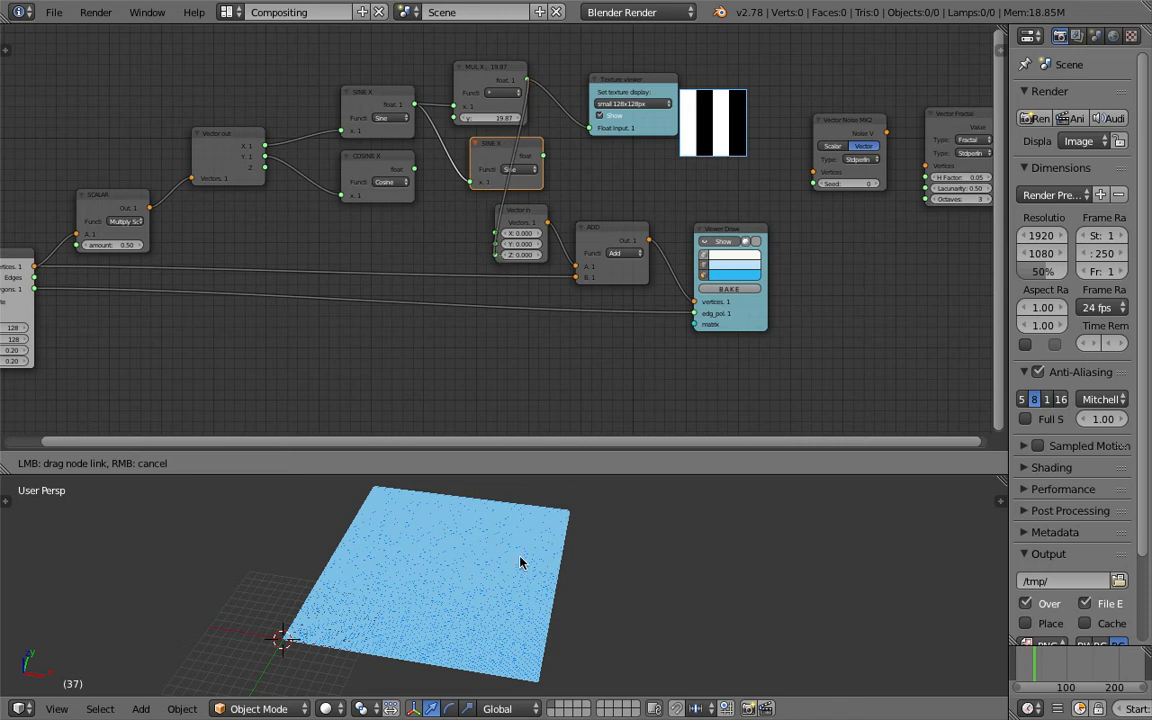
pyautogui.moveTo(460, 581); pyautogui.dragTo(462, 580)
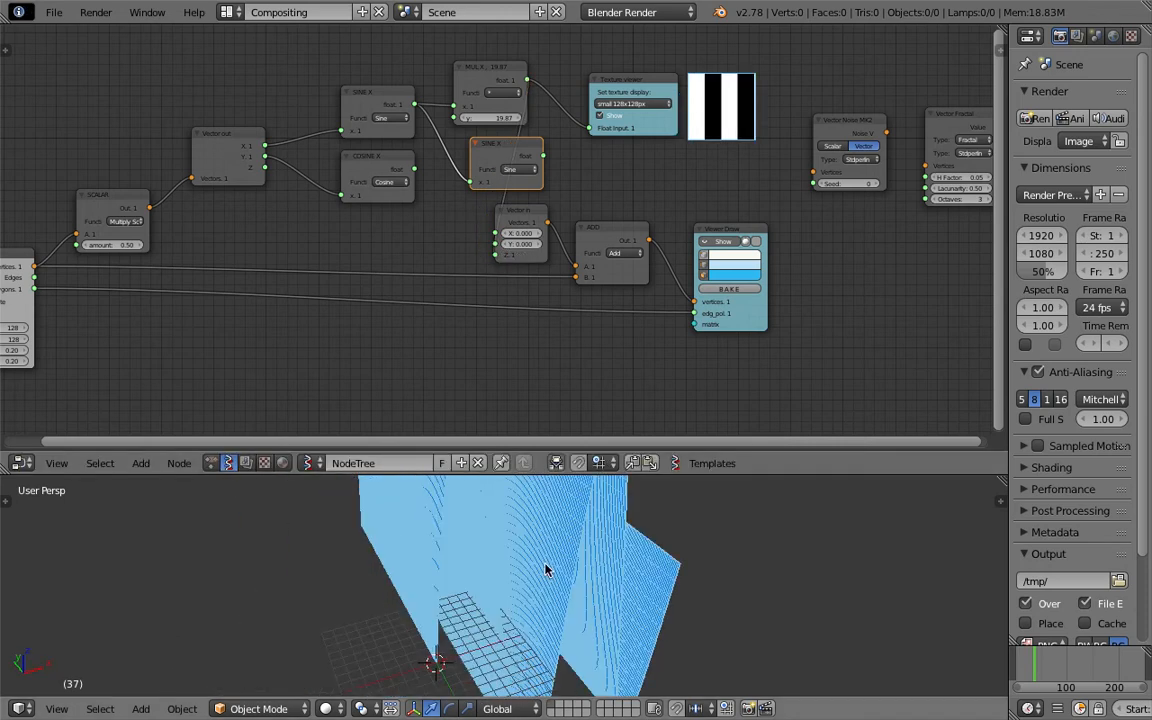
pyautogui.hotkey('ctrl', 's')
pyautogui.moveTo(519, 569); pyautogui.dragTo(612, 500, button='middle')
pyautogui.click(475, 570)
pyautogui.moveTo(620, 475); pyautogui.dragTo(622, 382)
pyautogui.moveTo(674, 499); pyautogui.dragTo(623, 537, button='middle')
# Compare the stripes in the texture display with the displaced mesh in the 3D view.
pyautogui.moveTo(710, 138); pyautogui.dragTo(589, 262, button='middle')
pyautogui.scroll(6, 589, 262)
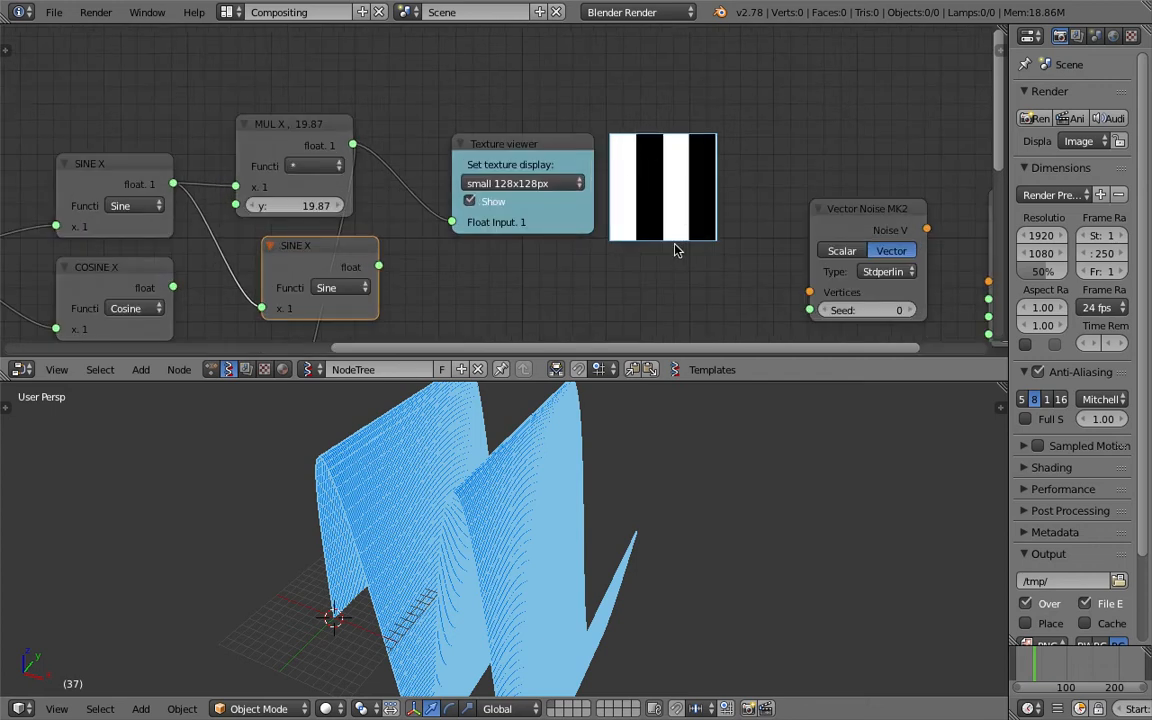
pyautogui.moveTo(604, 437); pyautogui.dragTo(625, 484, button='middle')
pyautogui.hotkey('ctrl', 's')
pyautogui.click(653, 457)
pyautogui.scroll(-2, 598, 262)
pyautogui.moveTo(597, 263)
pyautogui.mouseDown(button='middle')
pyautogui.moveTo(615, 259)
pyautogui.moveTo(611, 243)
pyautogui.mouseUp(button='middle')
pyautogui.hotkey('ctrl', 's')
pyautogui.click(611, 244)
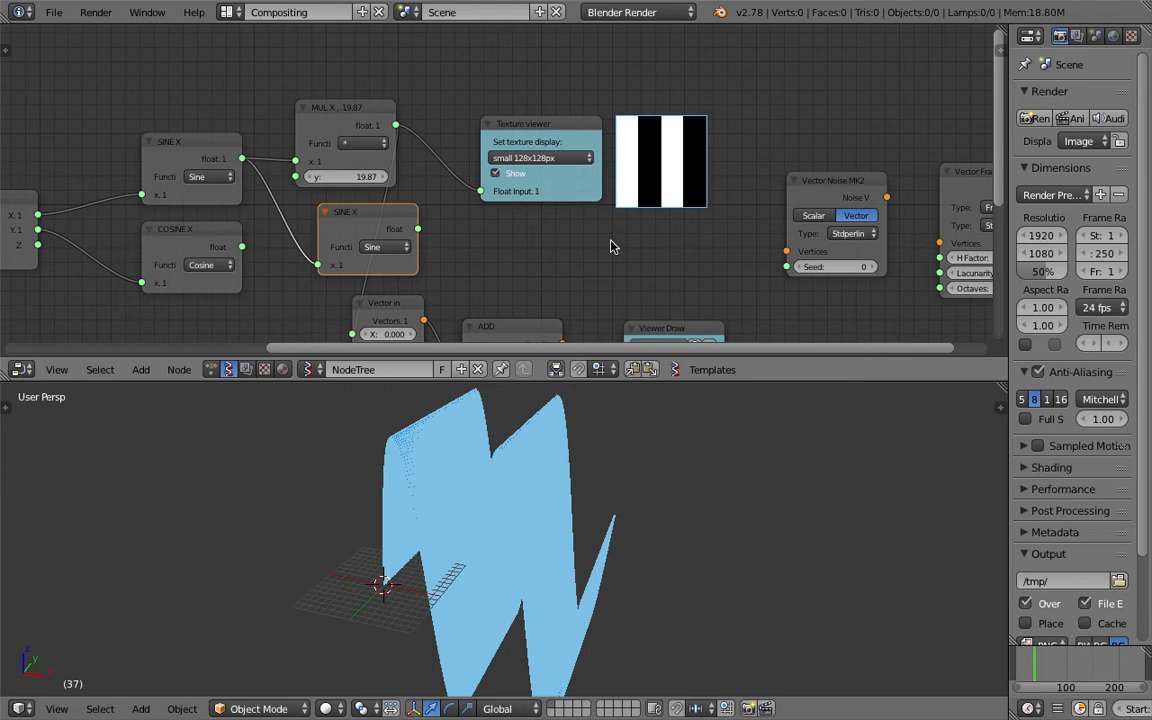
# Save the file under the next incremented version number after texture_viewer_demo_001.blend.
pyautogui.click(53, 12)
pyautogui.click(65, 95)
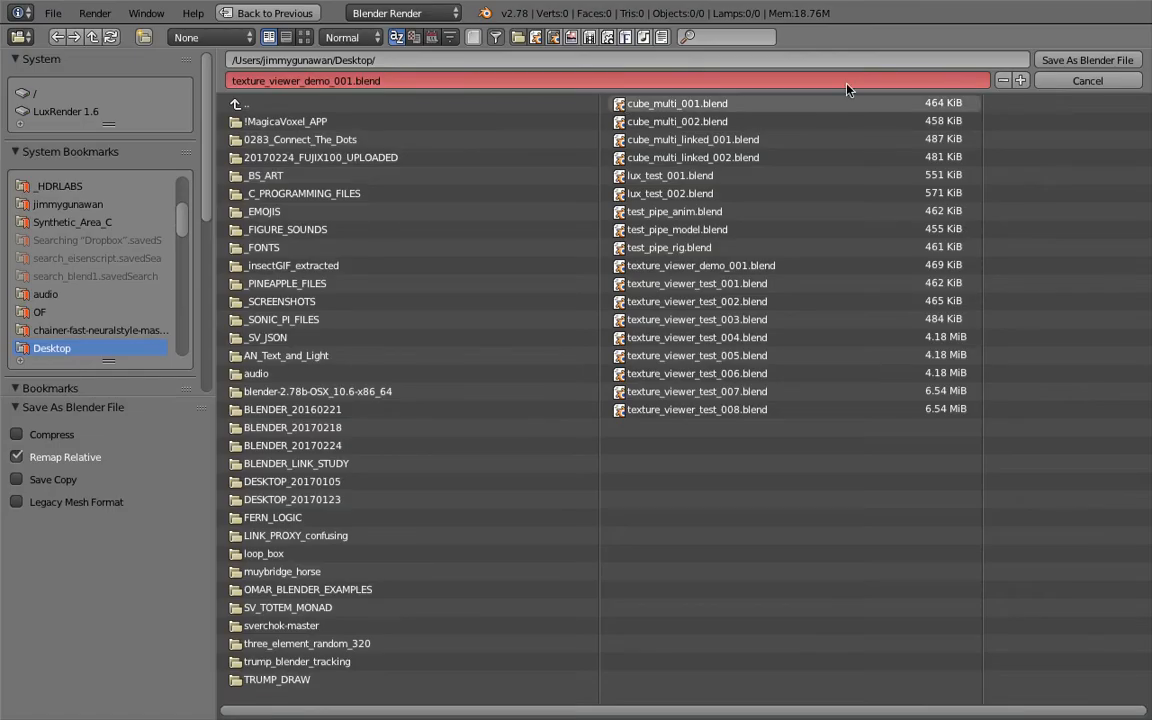
pyautogui.click(1020, 80)
pyautogui.click(1060, 60)
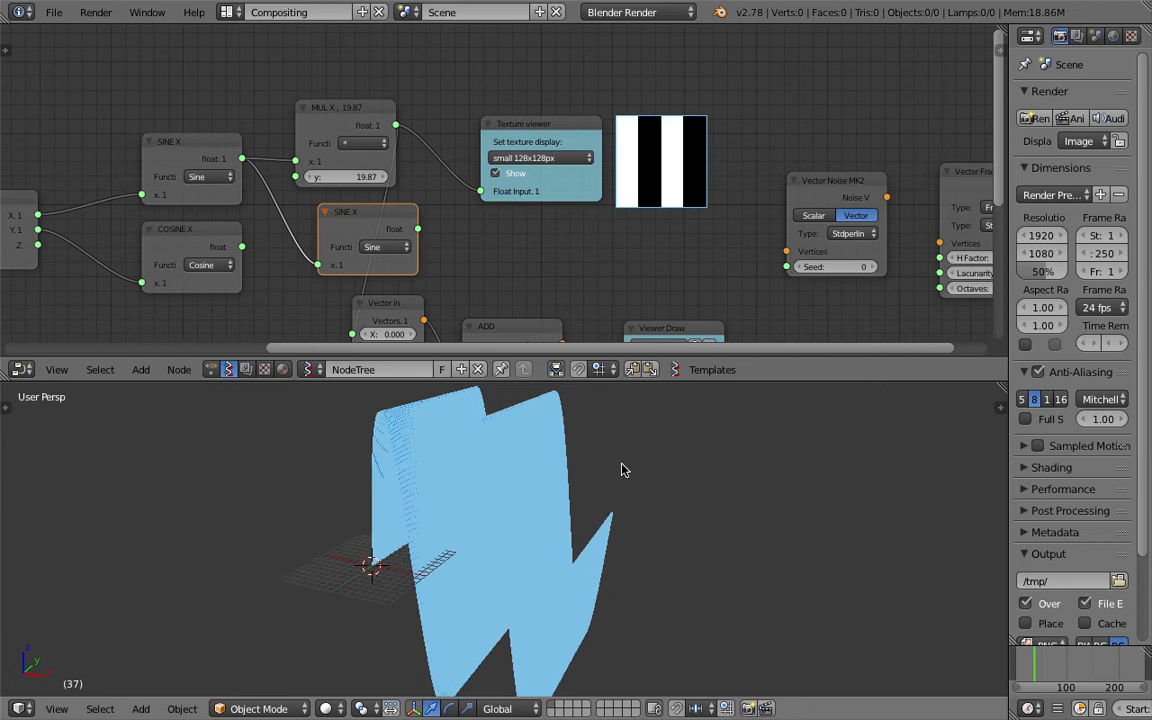
# Nudge the Texture viewer node slightly up and inspect its texture against the displaced mesh from other angles.
pyautogui.moveTo(621, 469); pyautogui.dragTo(666, 468, button='middle')
pyautogui.moveTo(557, 142); pyautogui.dragTo(560, 128)
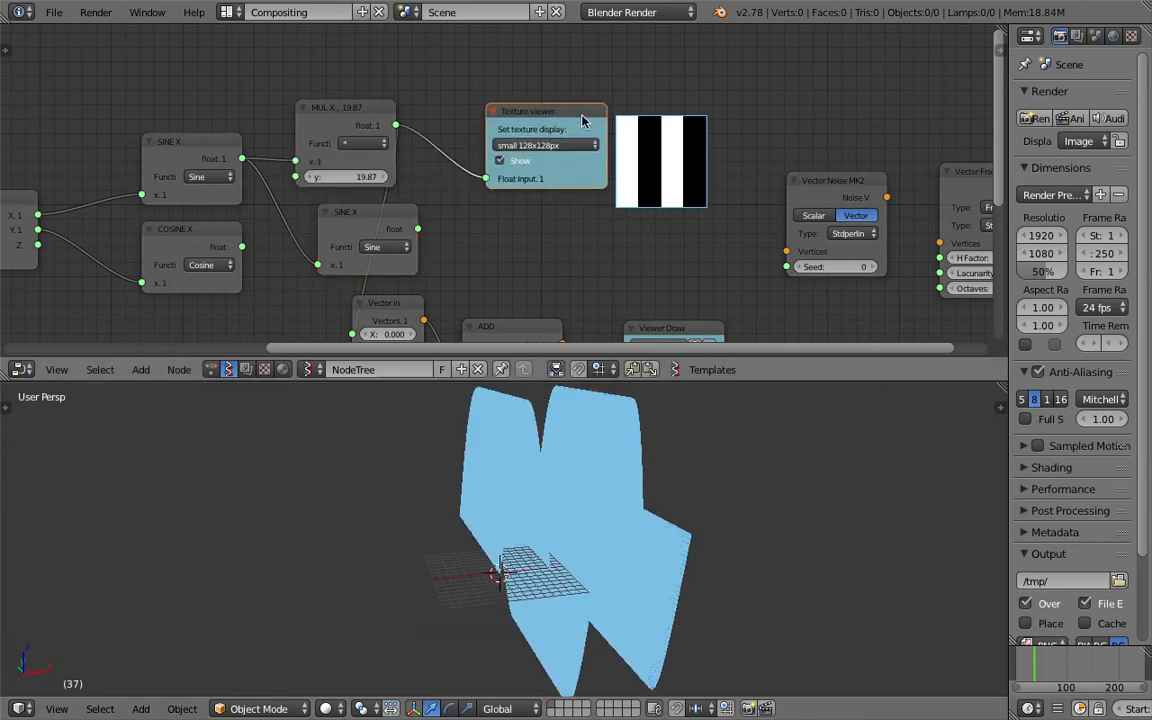
pyautogui.scroll(3, 643, 205)
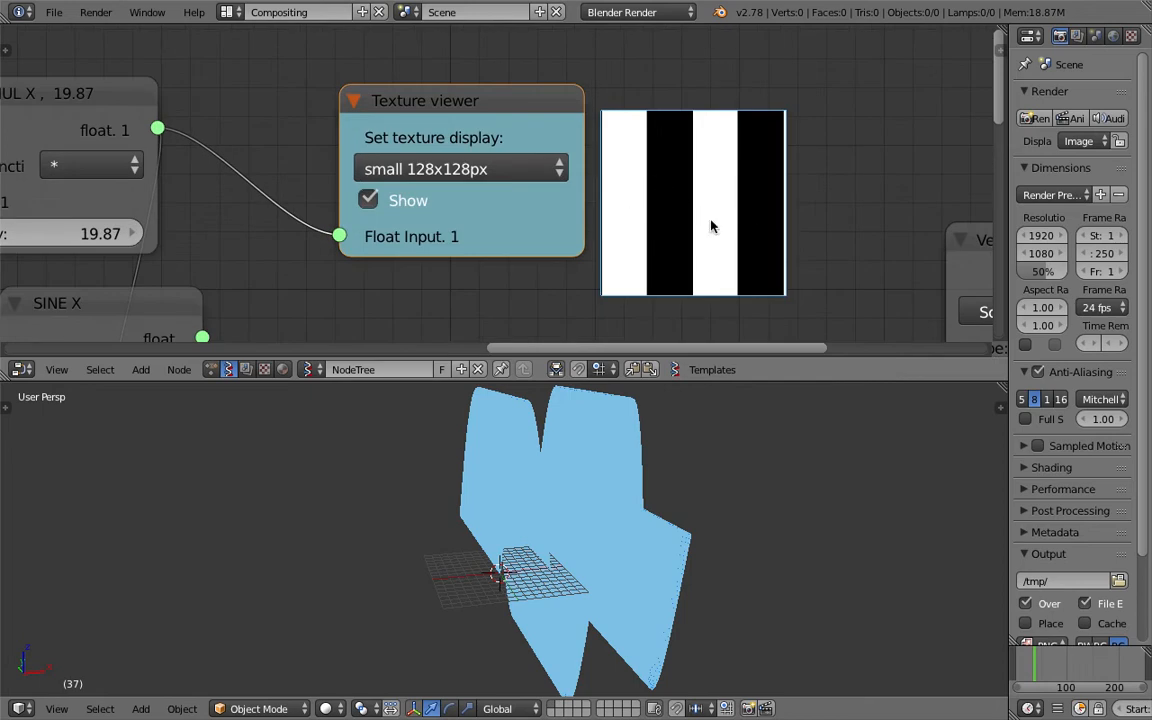
pyautogui.hotkey('ctrl', 's')
pyautogui.moveTo(650, 440); pyautogui.dragTo(483, 490, button='middle')
pyautogui.click(568, 453)
# Hide the mesh edges and enable shaded faces in the Viewer Draw node, and save over the current file.
pyautogui.moveTo(605, 197)
pyautogui.mouseDown(button='middle')
pyautogui.moveTo(554, 149)
pyautogui.moveTo(230, 77)
pyautogui.mouseUp(button='middle')
pyautogui.moveTo(684, 195); pyautogui.dragTo(332, 147, button='middle')
pyautogui.scroll(-9, 676, 211)
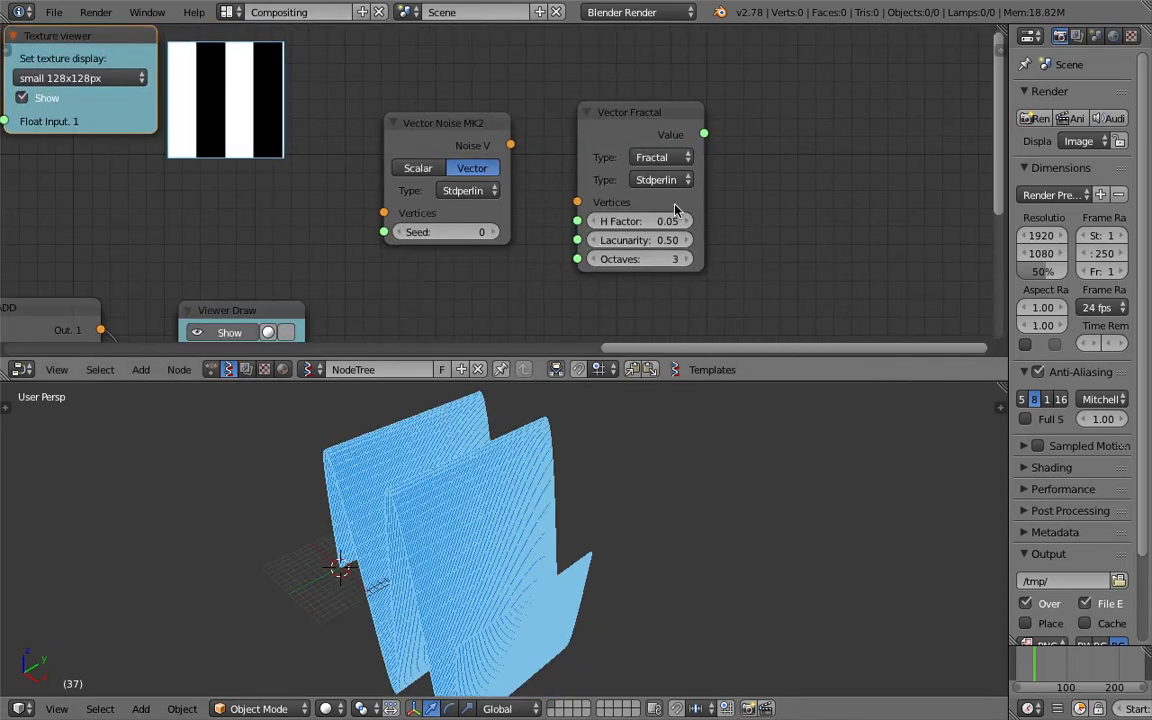
pyautogui.moveTo(413, 308); pyautogui.dragTo(557, 214, button='middle')
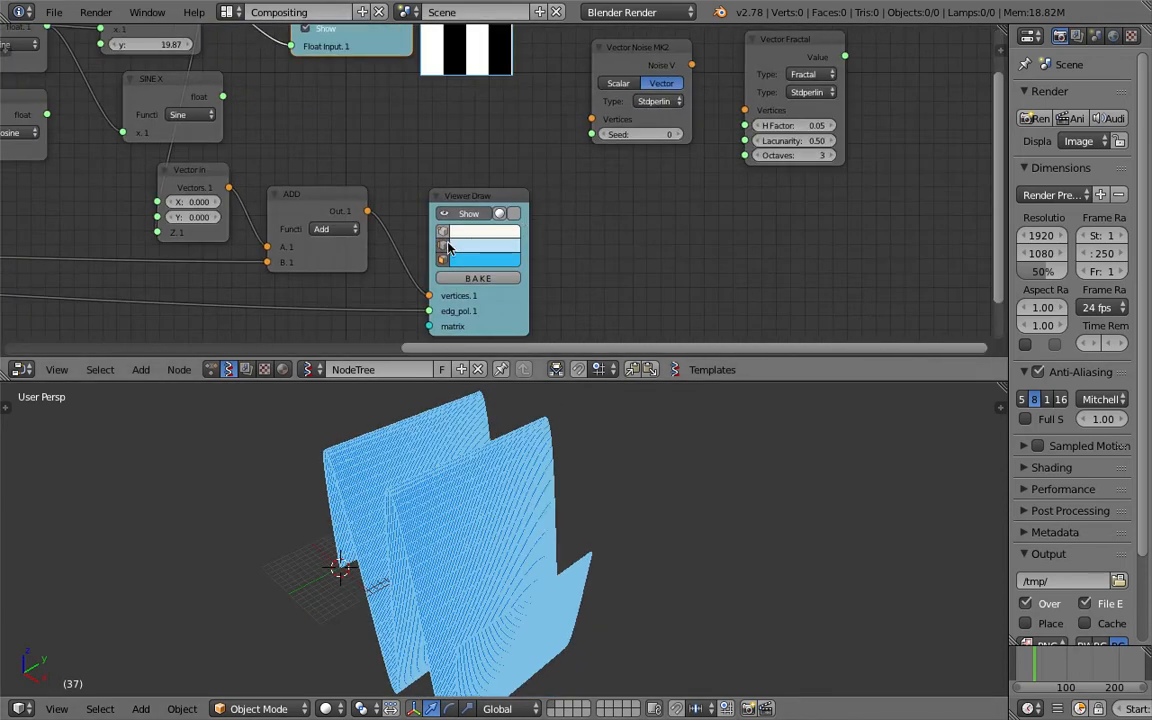
pyautogui.click(444, 246)
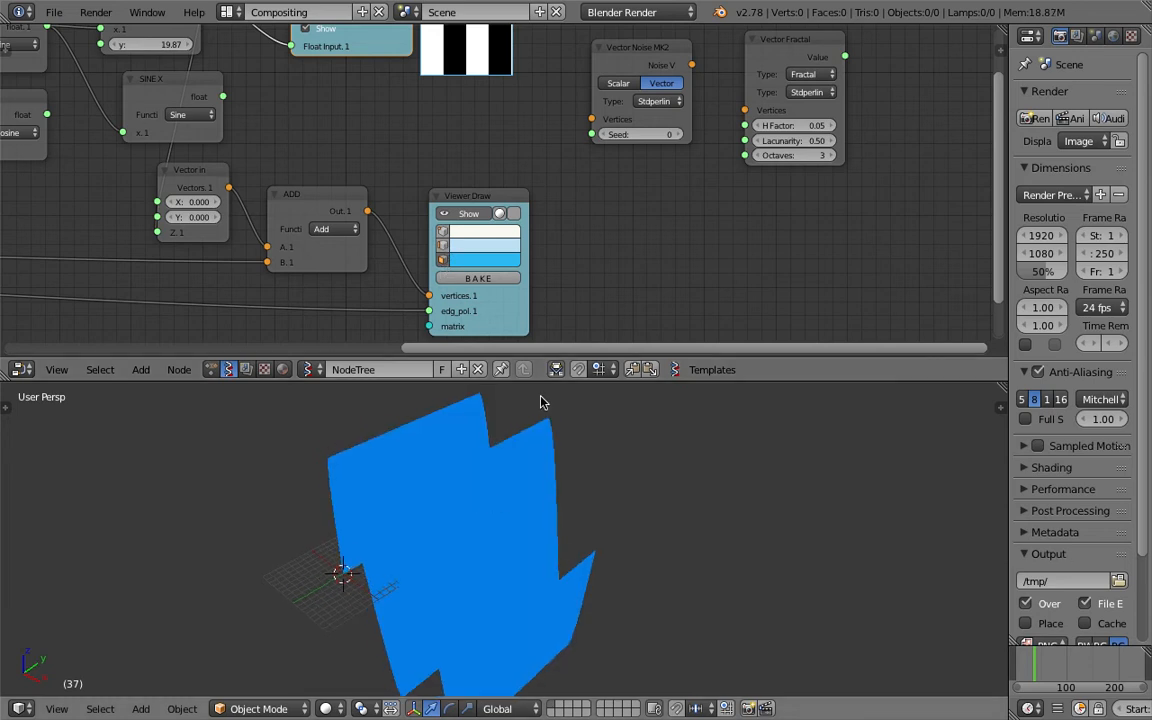
pyautogui.moveTo(558, 478); pyautogui.dragTo(506, 572, button='middle')
pyautogui.moveTo(587, 645); pyautogui.dragTo(478, 612, button='middle')
pyautogui.hotkey('ctrl', 's')
pyautogui.click(717, 586)
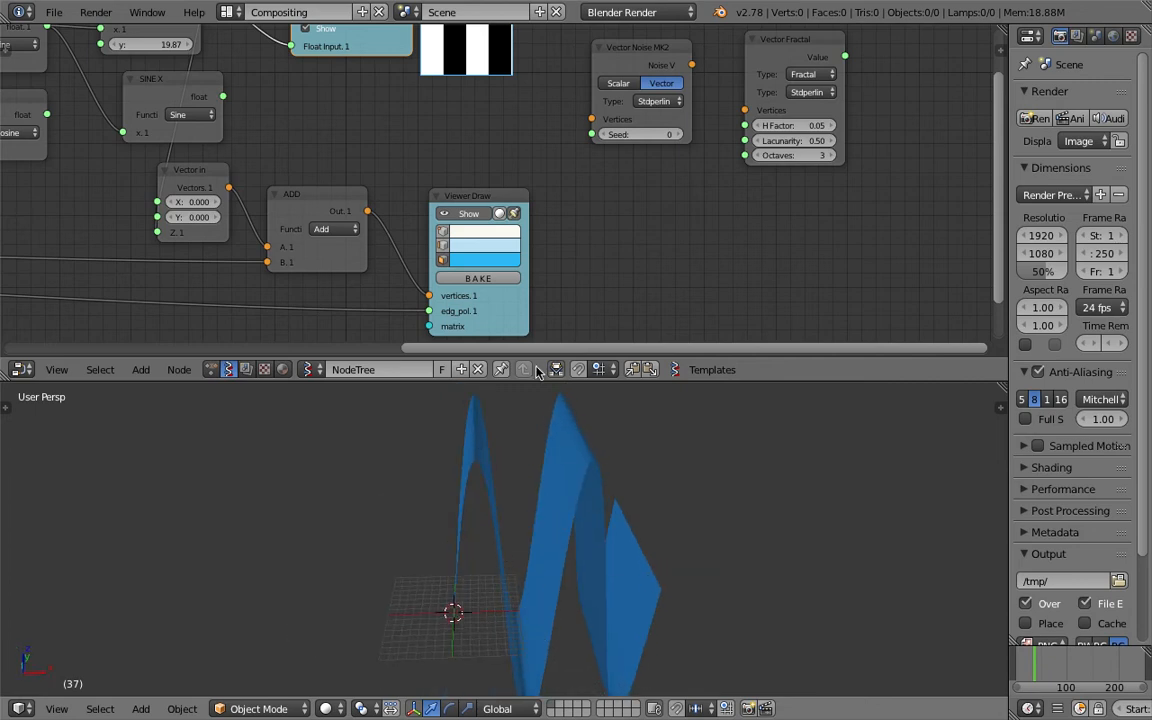
# Change the unused second Sine node's function to + and move it up and right, below the multiply node.
pyautogui.moveTo(475, 129); pyautogui.dragTo(509, 193, button='middle')
pyautogui.scroll(-3, 399, 162)
pyautogui.moveTo(312, 168); pyautogui.dragTo(562, 172, button='middle')
pyautogui.scroll(1, 562, 172)
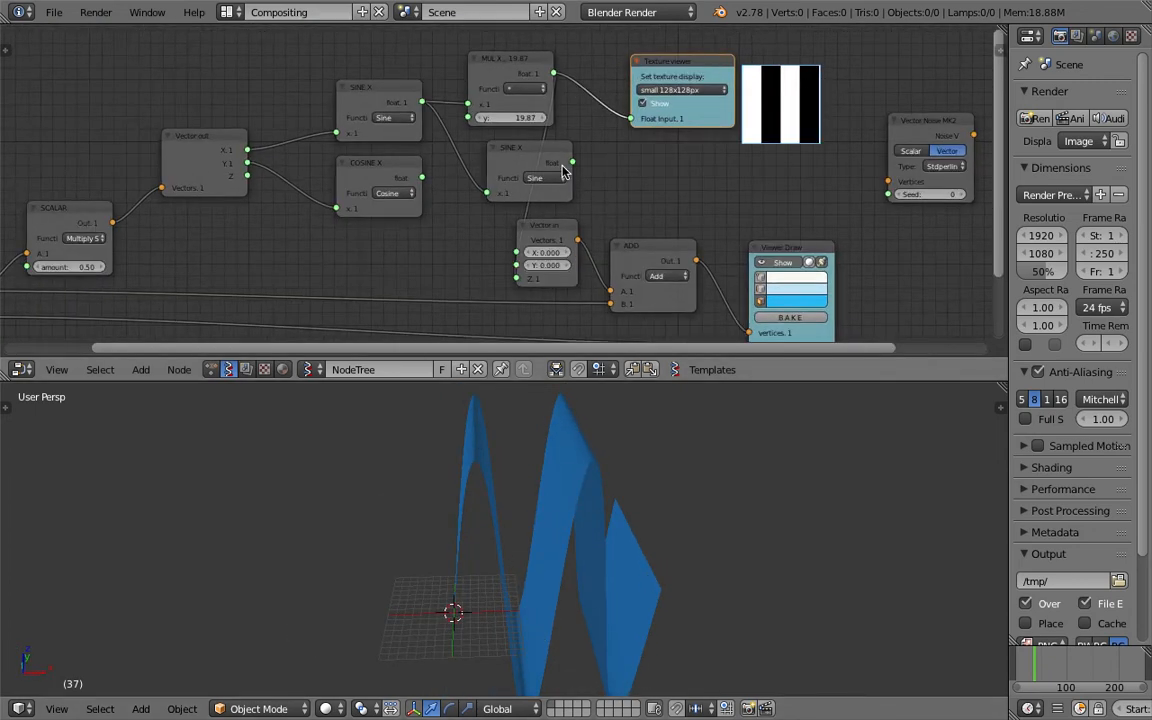
pyautogui.scroll(1, 563, 172)
pyautogui.moveTo(509, 47); pyautogui.dragTo(498, 43)
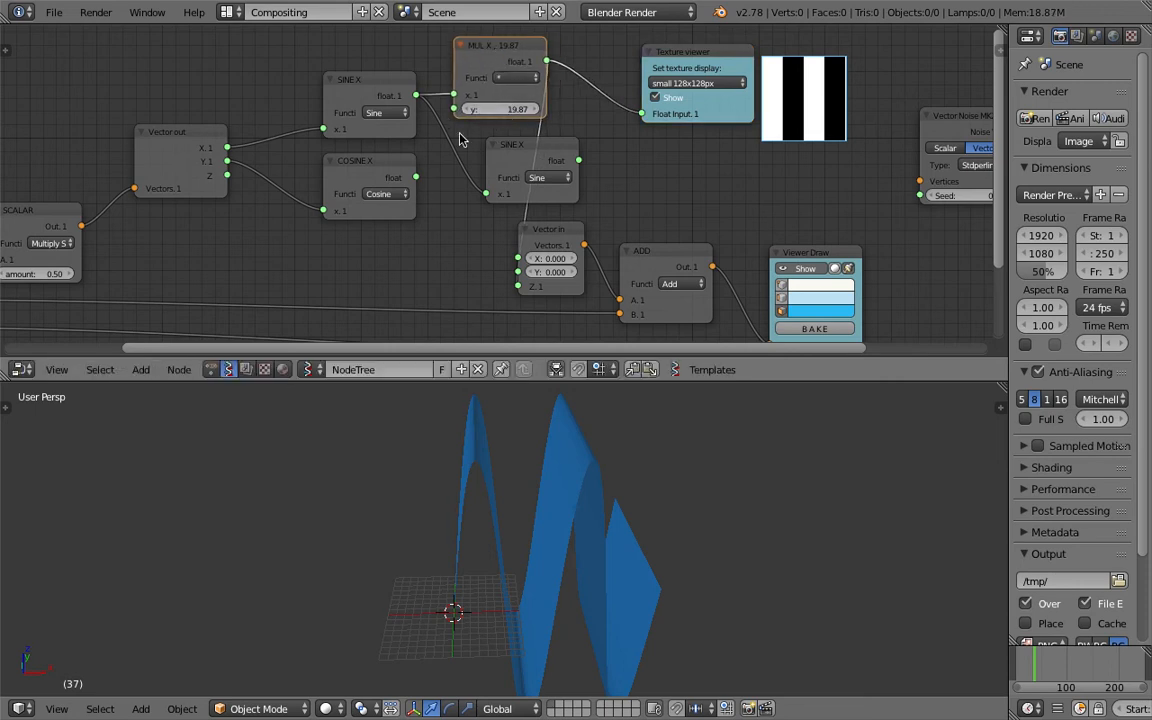
pyautogui.click(545, 177)
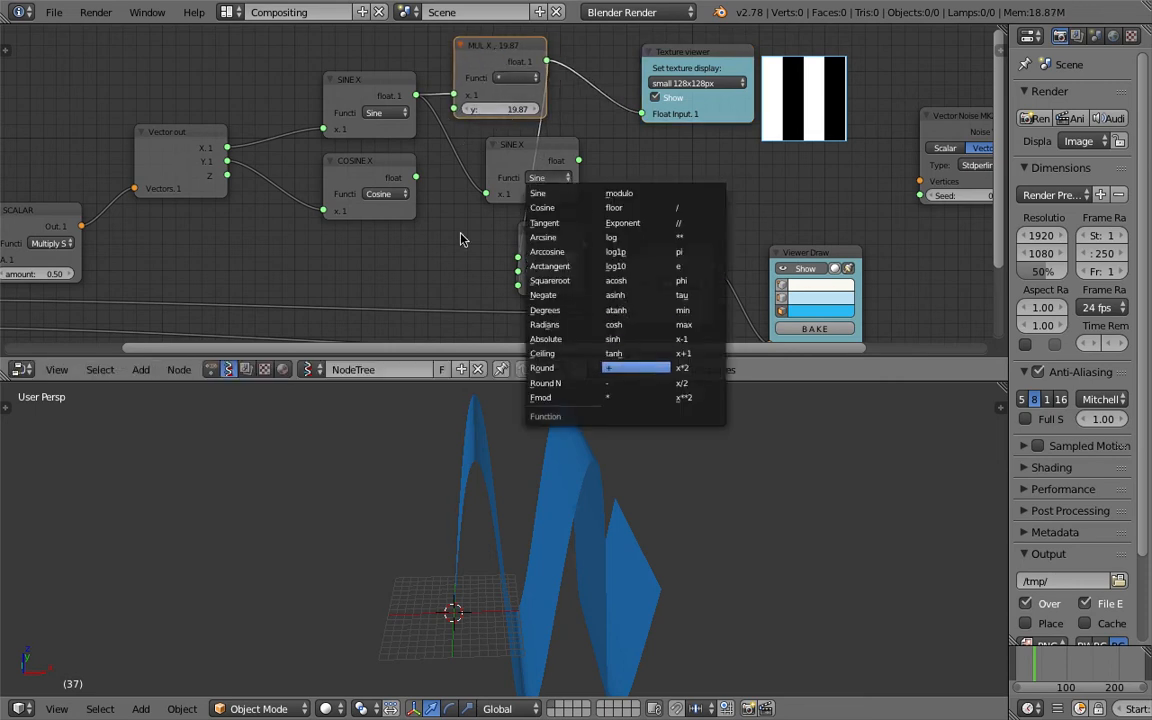
pyautogui.click(622, 368)
pyautogui.moveTo(525, 149); pyautogui.dragTo(580, 141)
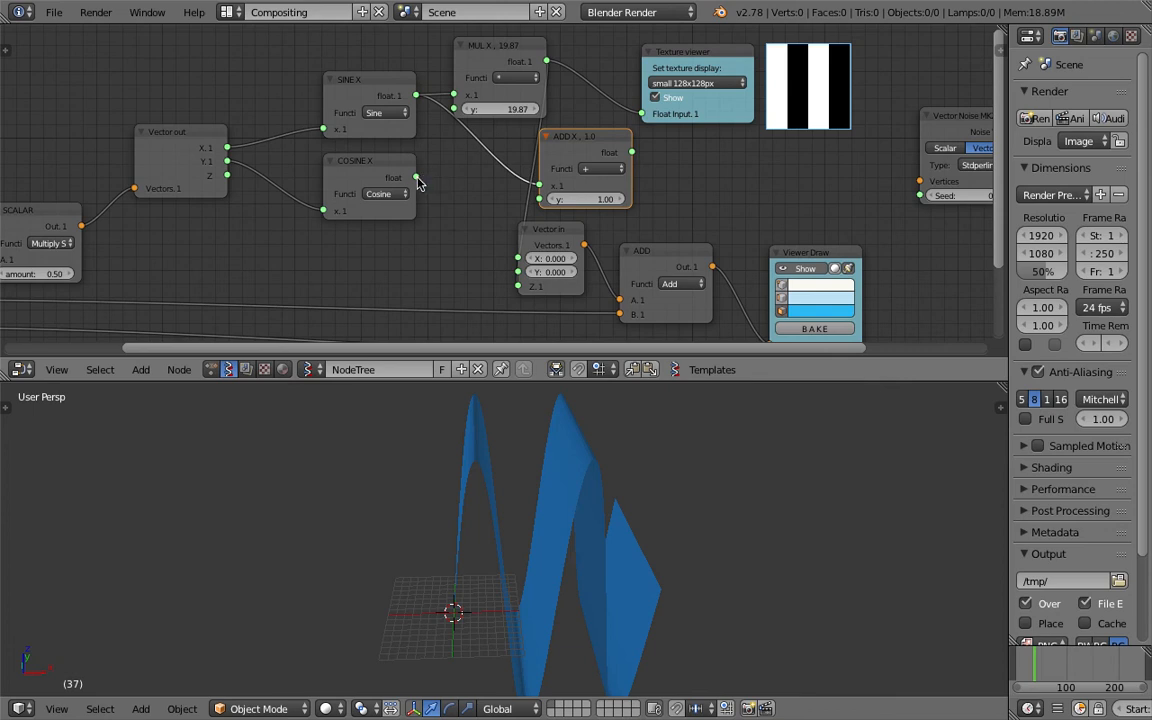
# Connect the Cosine output to the multiply node's x input and shift the + node further right.
pyautogui.moveTo(418, 181); pyautogui.dragTo(453, 100)
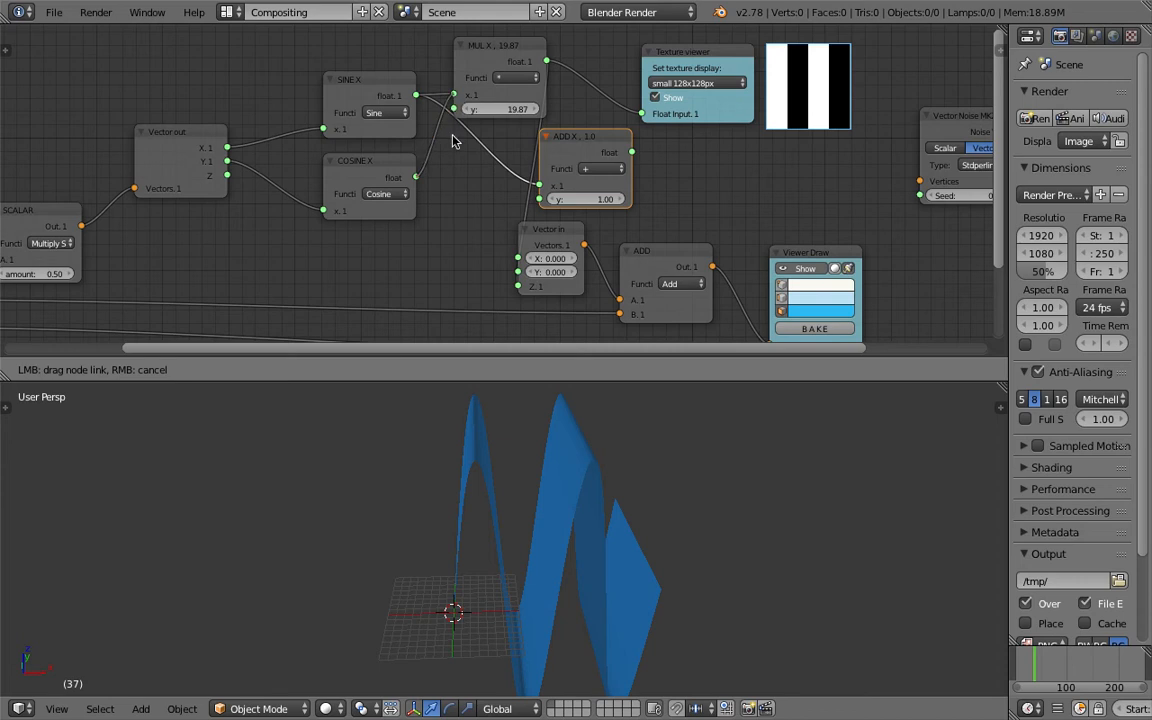
pyautogui.moveTo(645, 470); pyautogui.dragTo(442, 546, button='middle')
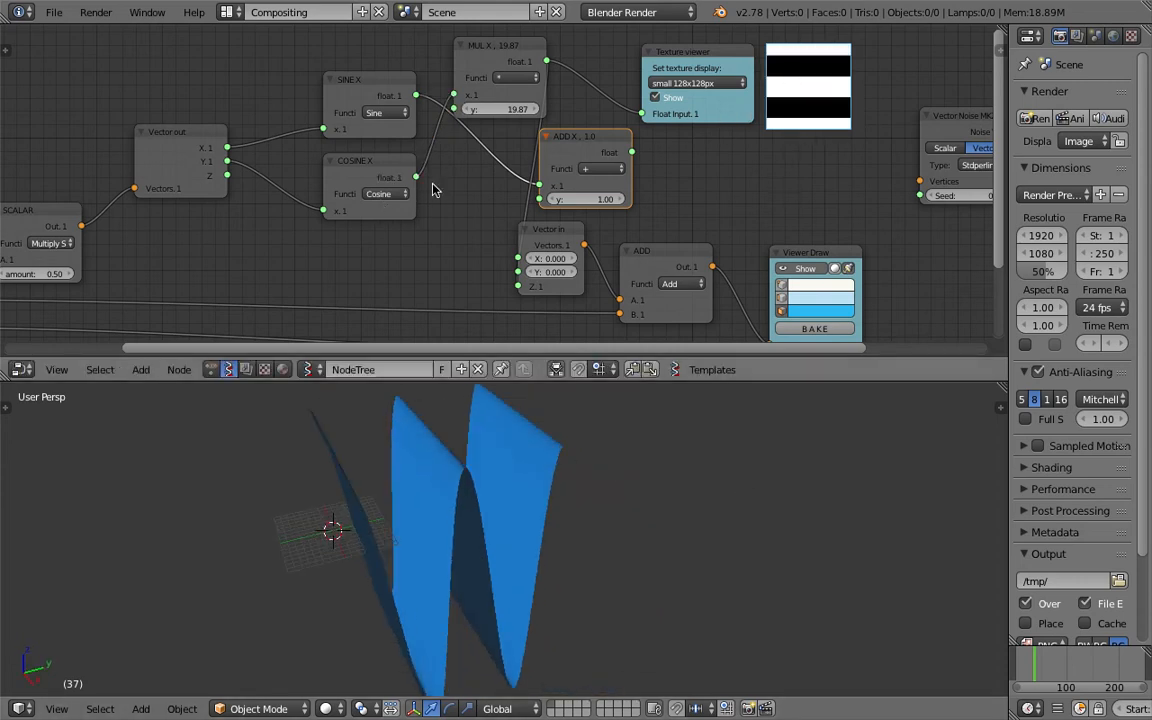
pyautogui.press('g')
pyautogui.click(445, 113)
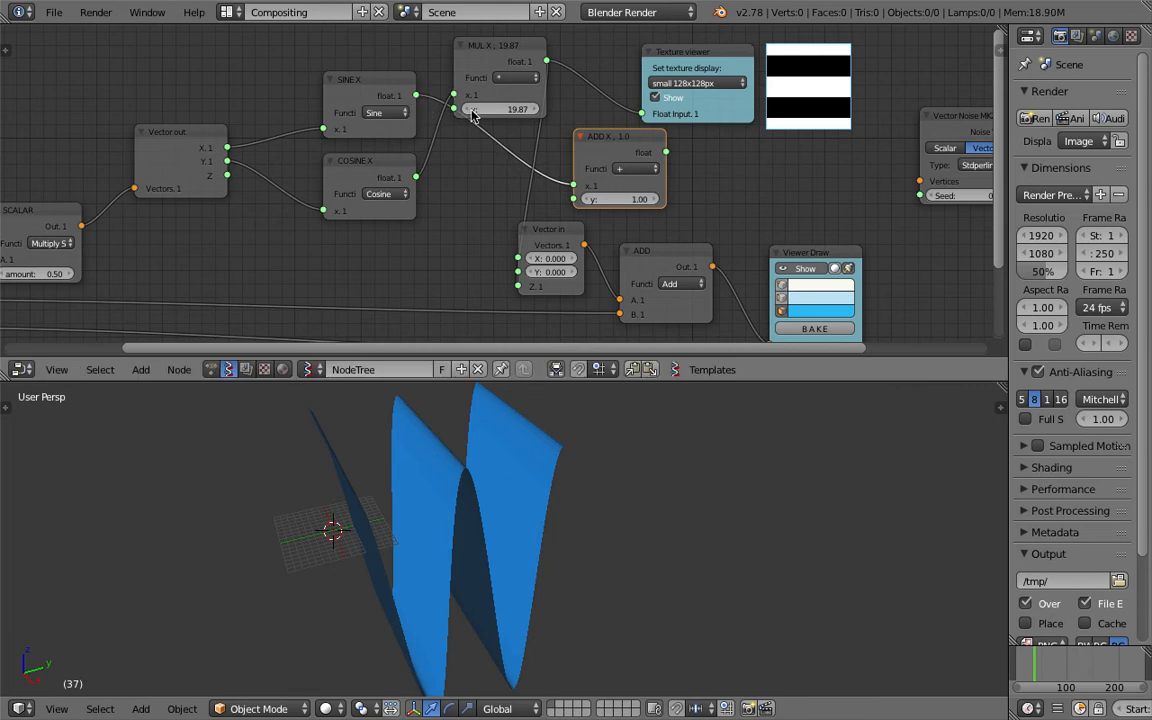
# Connect the Cosine output to the + node's y input and the + node's output to the Texture viewer.
pyautogui.moveTo(420, 175); pyautogui.dragTo(595, 202)
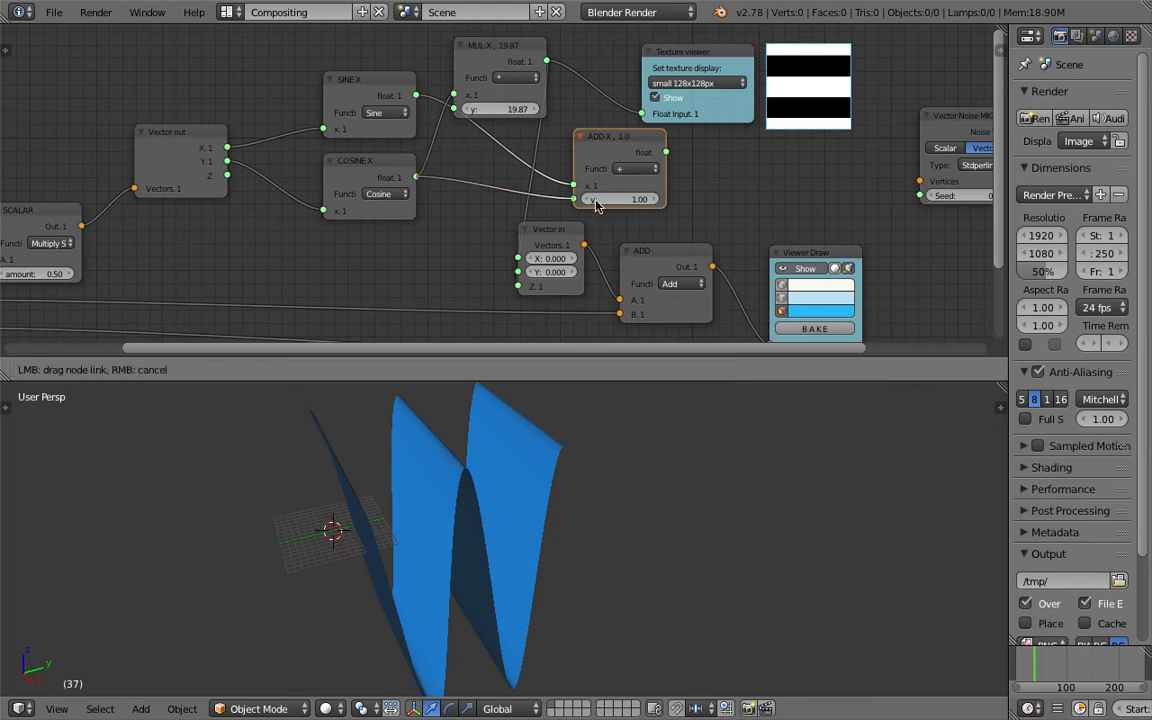
pyautogui.moveTo(669, 151); pyautogui.dragTo(695, 140)
pyautogui.moveTo(820, 99); pyautogui.dragTo(799, 120, button='middle')
pyautogui.moveTo(660, 488); pyautogui.dragTo(625, 465, button='middle')
# Replace the multiply node with the + node feeding Vector in's Z, and save over texture_viewer_demo_002.blend.
pyautogui.click(496, 80)
pyautogui.moveTo(490, 80); pyautogui.dragTo(482, 85)
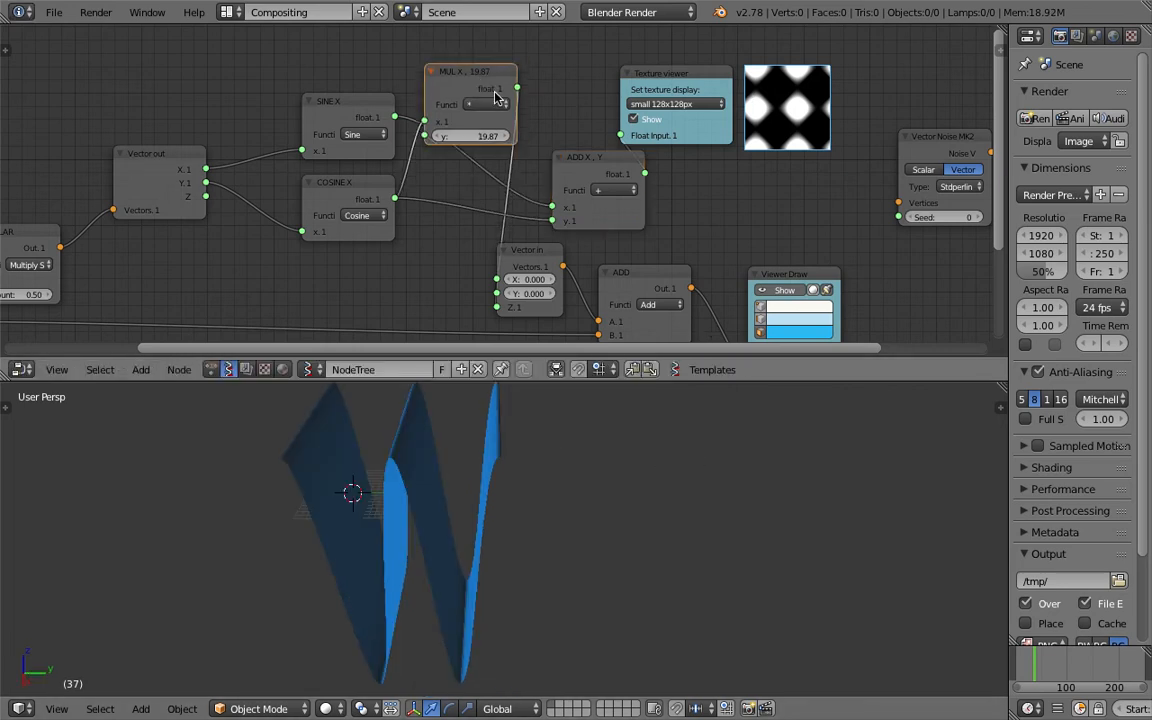
pyautogui.press('x')
pyautogui.moveTo(588, 167); pyautogui.dragTo(425, 447)
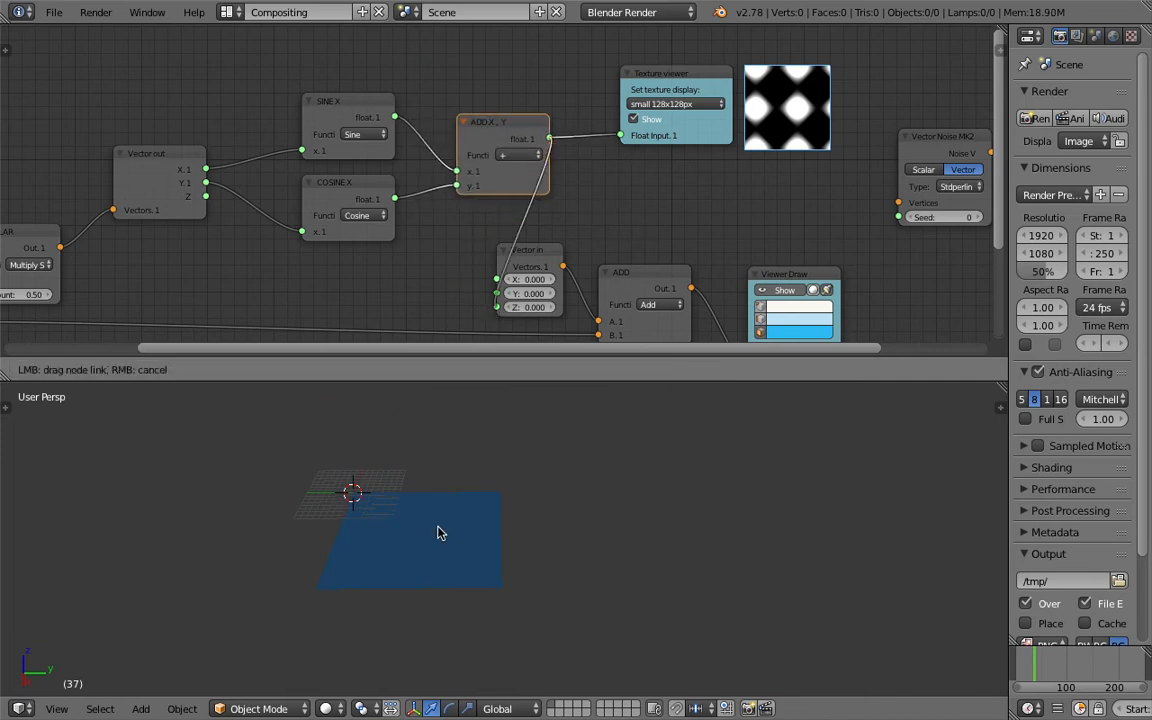
pyautogui.moveTo(465, 531); pyautogui.dragTo(483, 530)
pyautogui.hotkey('ctrl', 's')
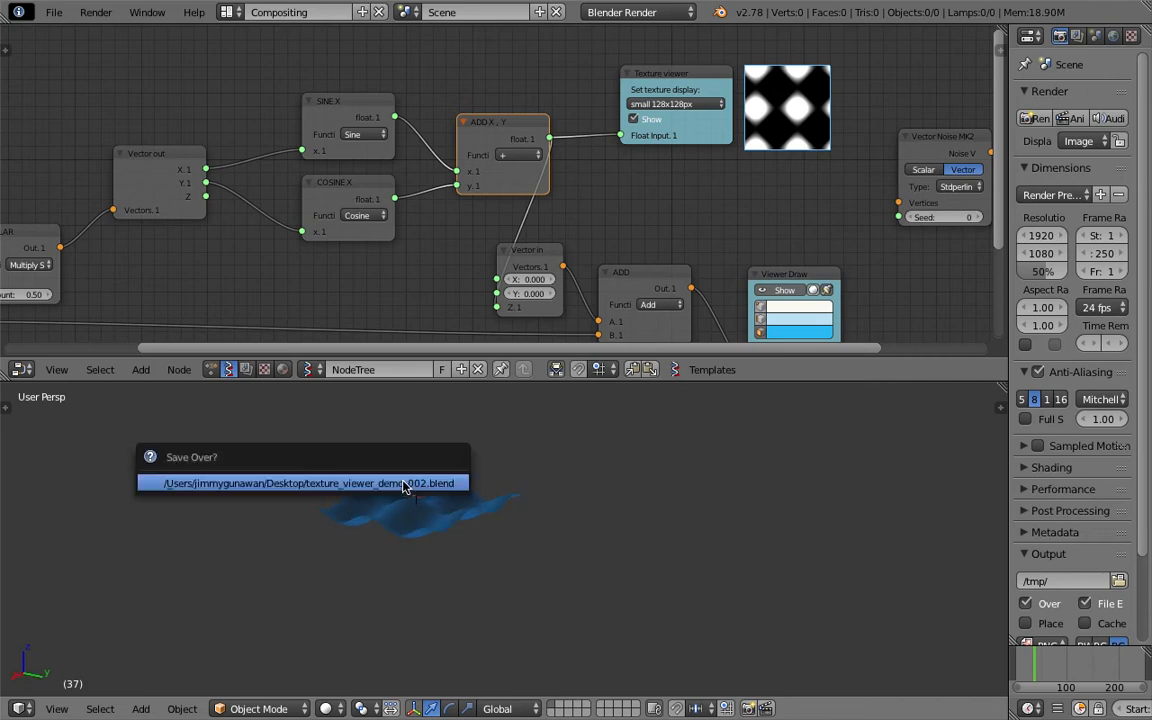
pyautogui.press('Return')
# Bake the displaced wave mesh from Viewer Draw and move the baked object about 32 units along the Y axis.
pyautogui.moveTo(479, 528)
pyautogui.mouseDown(button='middle')
pyautogui.moveTo(481, 512)
pyautogui.moveTo(391, 501)
pyautogui.moveTo(563, 568)
pyautogui.moveTo(571, 625)
pyautogui.moveTo(522, 607)
pyautogui.moveTo(543, 496)
pyautogui.moveTo(567, 528)
pyautogui.moveTo(483, 530)
pyautogui.moveTo(656, 473)
pyautogui.moveTo(530, 452)
pyautogui.moveTo(548, 540)
pyautogui.moveTo(486, 550)
pyautogui.moveTo(582, 556)
pyautogui.mouseUp(button='middle')
pyautogui.scroll(-9, 585, 205)
pyautogui.moveTo(608, 208); pyautogui.dragTo(525, 155, button='middle')
pyautogui.scroll(4, 530, 165)
pyautogui.moveTo(624, 246); pyautogui.dragTo(562, 174, button='middle')
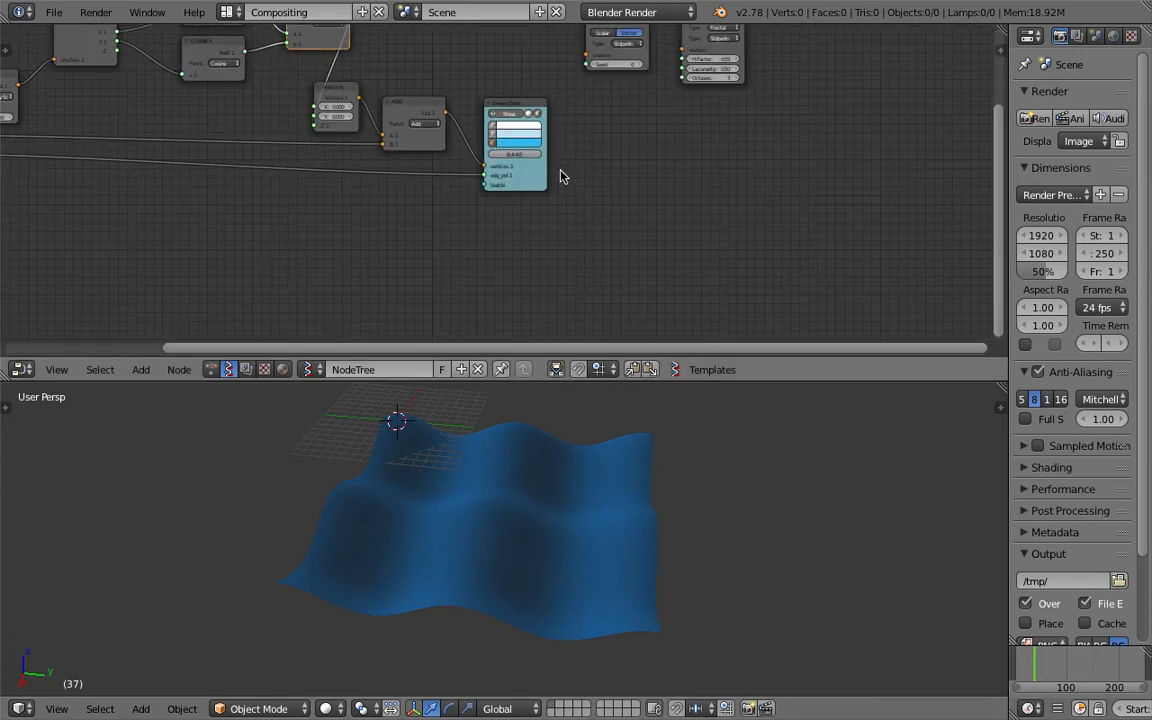
pyautogui.click(514, 154)
pyautogui.scroll(-2, 580, 490)
pyautogui.press('g')
pyautogui.press('y')
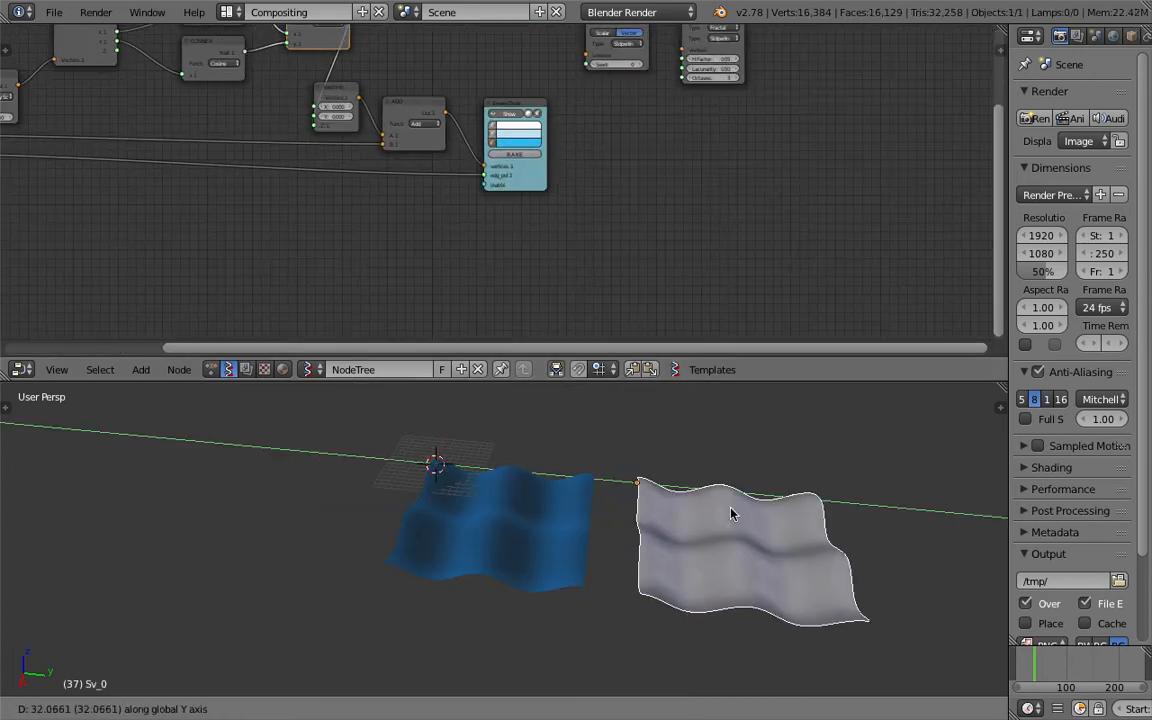
pyautogui.click(737, 516)
# Examine the baked wave mesh up close and beside the live preview mesh from different angles.
pyautogui.moveTo(737, 516); pyautogui.dragTo(565, 478, button='middle')
pyautogui.press('a')
pyautogui.scroll(4, 565, 478)
pyautogui.keyDown('shift'); pyautogui.moveTo(565, 478); pyautogui.dragTo(511, 518, button='middle'); pyautogui.keyUp('shift')
pyautogui.scroll(7, 511, 518)
pyautogui.rightClick(510, 516)
pyautogui.scroll(-6, 510, 516)
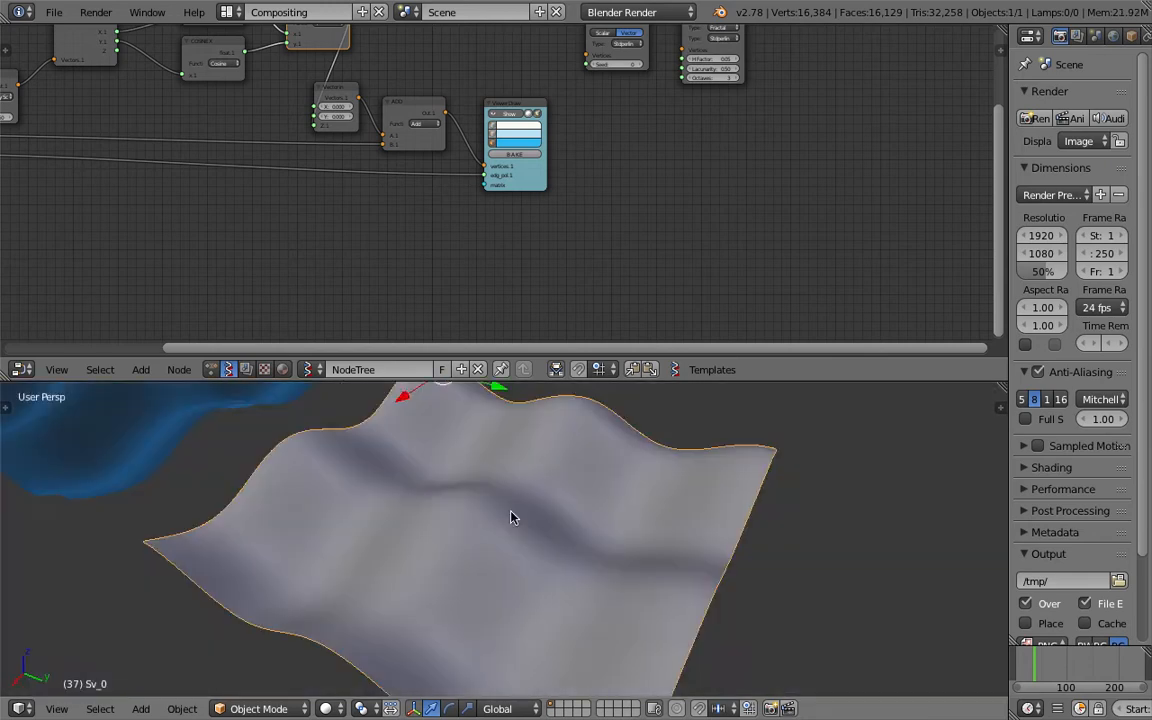
pyautogui.write('oo')
pyautogui.press('Return')
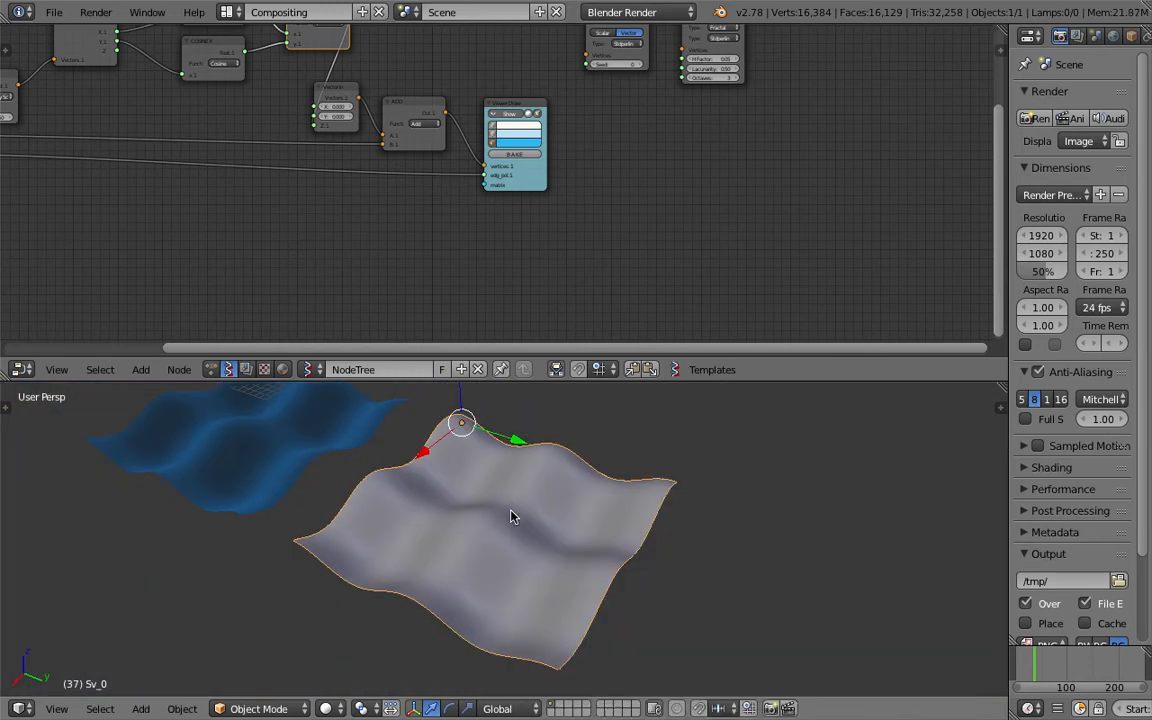
pyautogui.scroll(5, 510, 511)
pyautogui.moveTo(510, 511); pyautogui.dragTo(617, 535, button='middle')
pyautogui.scroll(-5, 612, 538)
pyautogui.press('a')
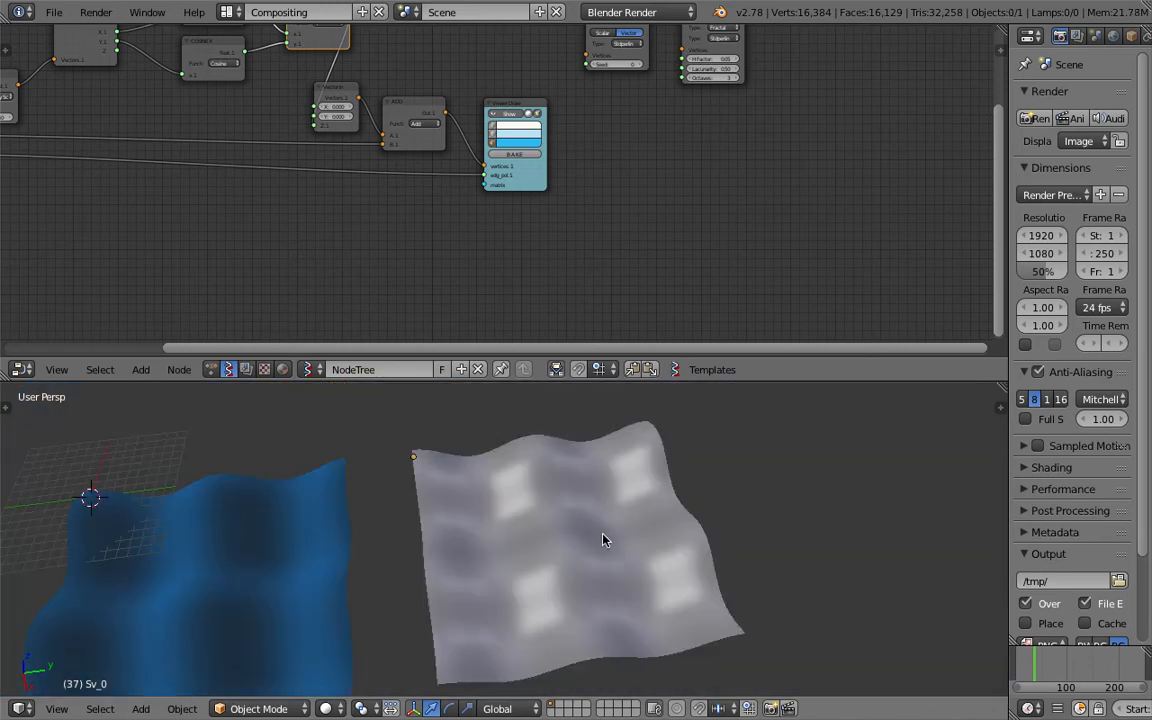
pyautogui.moveTo(545, 542); pyautogui.dragTo(638, 478, button='middle')
pyautogui.scroll(5, 612, 178)
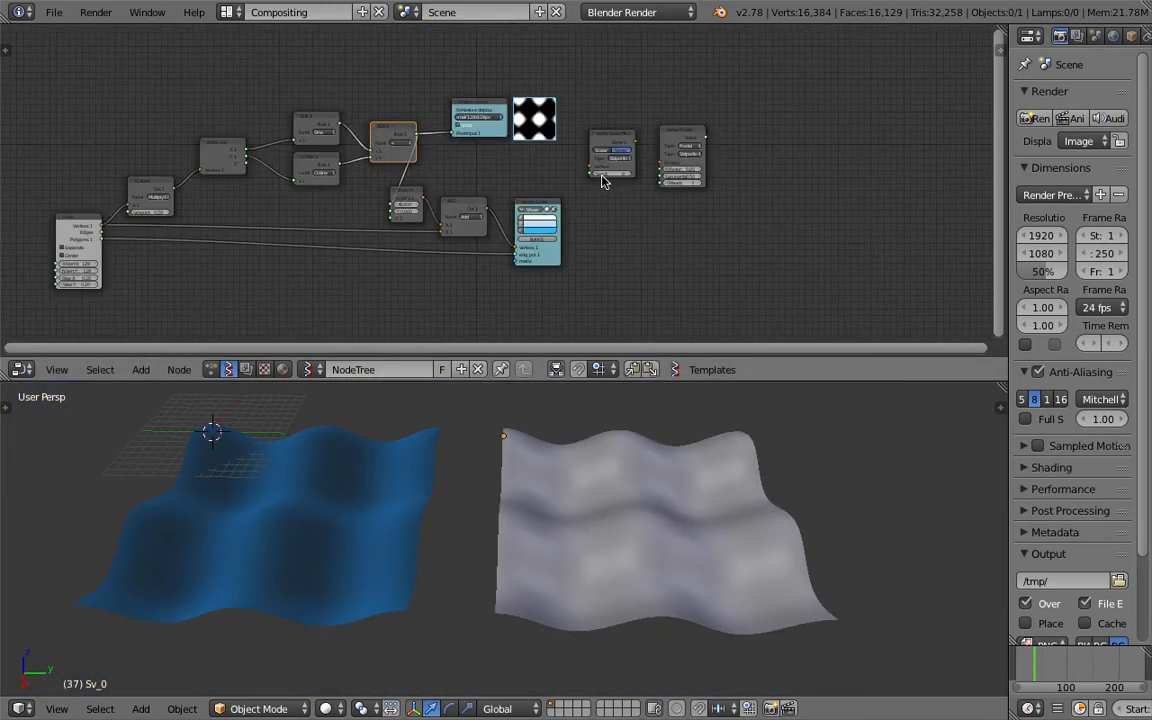
# Space the Texture viewer and the + node further apart and save over texture_viewer_demo_002.blend.
pyautogui.scroll(4, 640, 190)
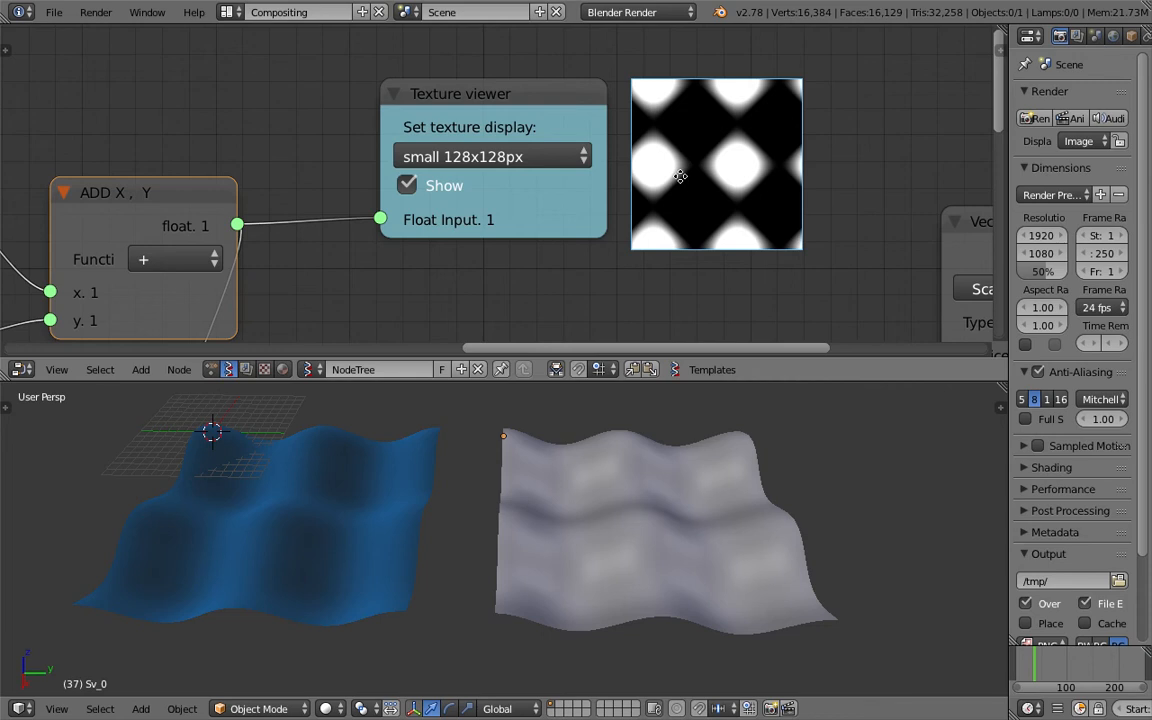
pyautogui.moveTo(738, 153); pyautogui.dragTo(720, 163, button='middle')
pyautogui.scroll(-3, 545, 158)
pyautogui.moveTo(515, 145); pyautogui.dragTo(527, 105, button='middle')
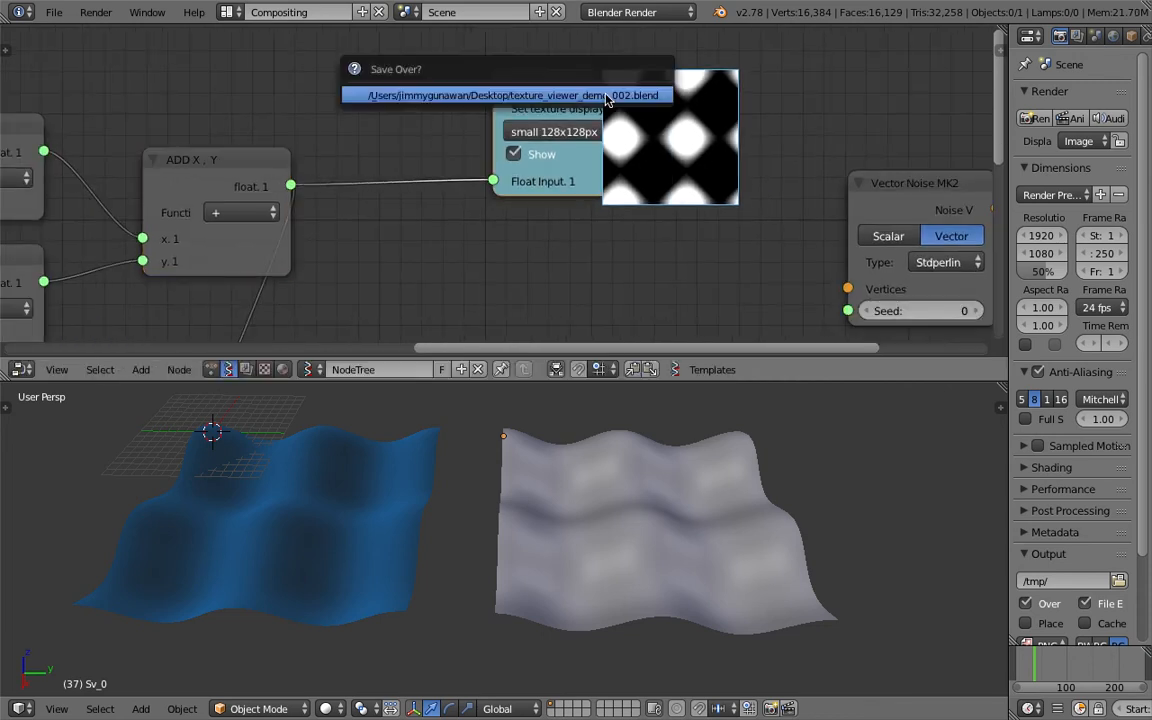
pyautogui.scroll(-3, 590, 115)
pyautogui.moveTo(489, 163); pyautogui.dragTo(483, 171, button='middle')
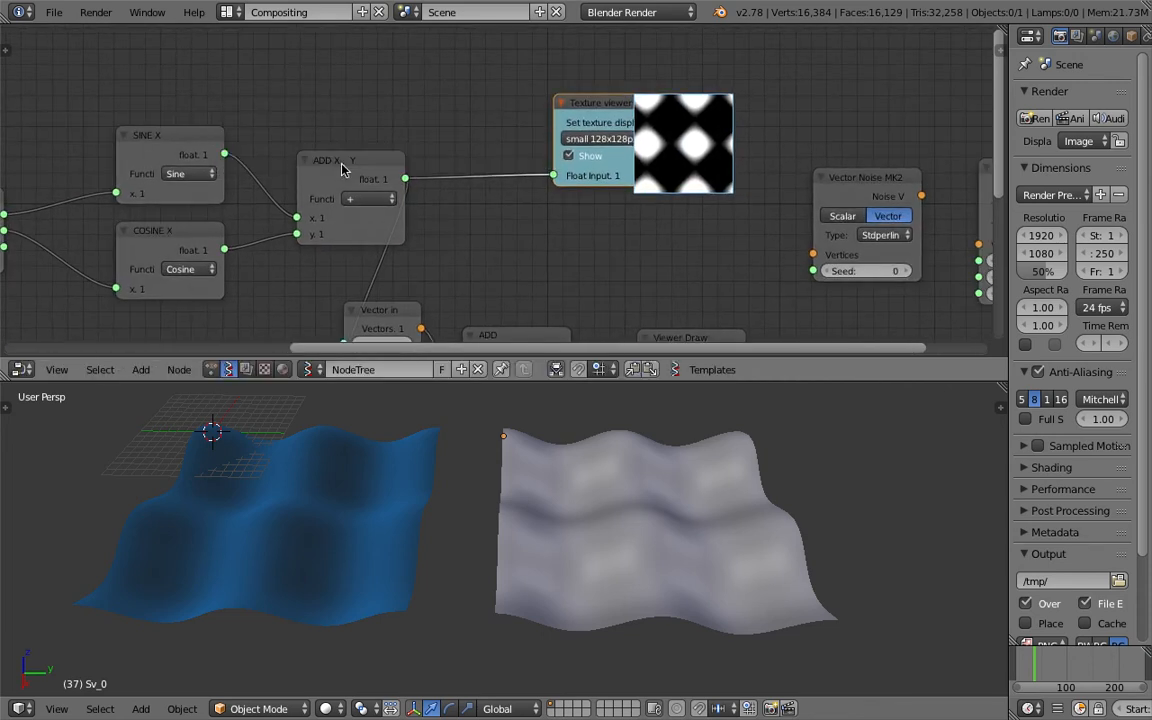
pyautogui.moveTo(342, 165); pyautogui.dragTo(297, 154)
pyautogui.hotkey('ctrl', 's')
pyautogui.click(296, 155)
pyautogui.scroll(-2, 460, 130)
pyautogui.moveTo(452, 118); pyautogui.dragTo(441, 115, button='middle')
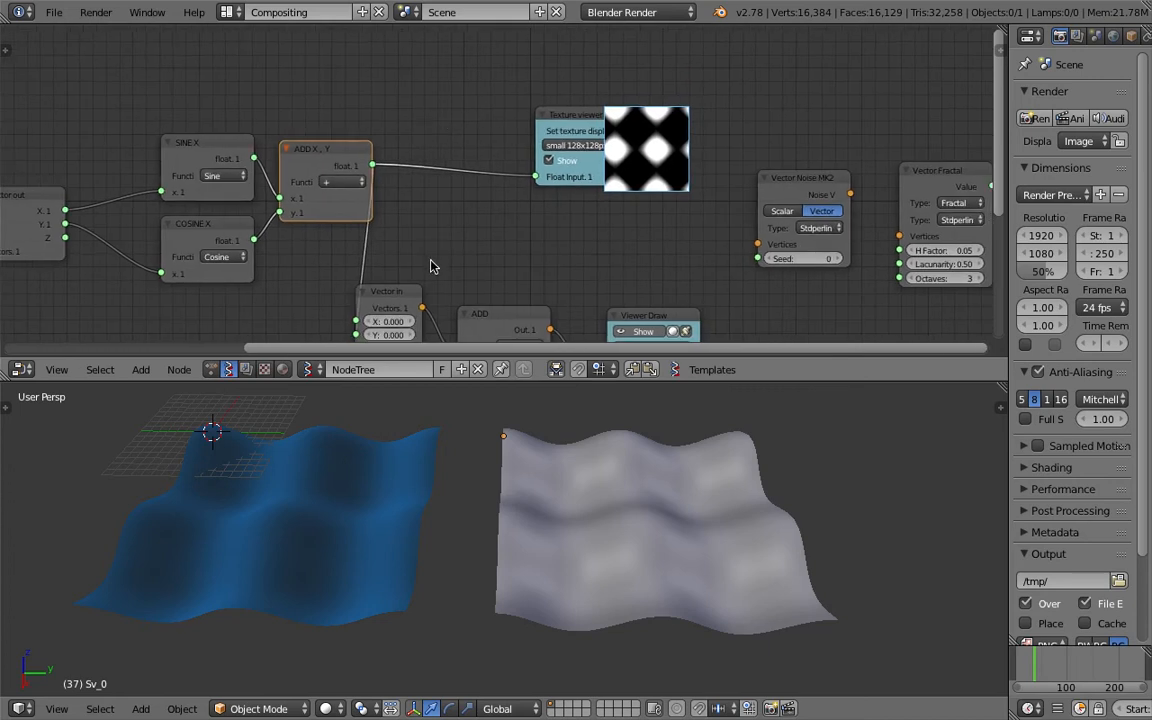
# Move the Viewer Draw and vector ADD nodes right and Vector in up and right to open up the layout.
pyautogui.moveTo(431, 266); pyautogui.dragTo(420, 200, button='middle')
pyautogui.scroll(-1, 484, 231)
pyautogui.moveTo(607, 250); pyautogui.dragTo(715, 256)
pyautogui.moveTo(510, 253); pyautogui.dragTo(624, 246)
pyautogui.moveTo(389, 225); pyautogui.dragTo(430, 183)
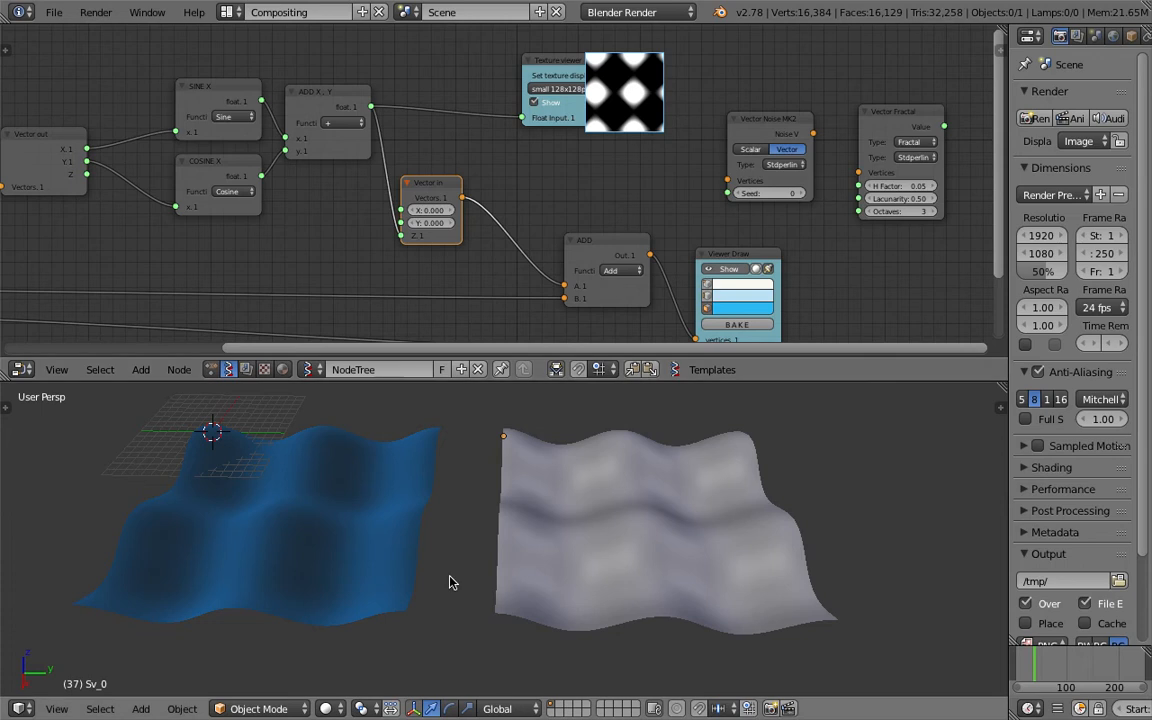
# Compare the live and baked wave meshes from lower and higher angles, saving over the current file.
pyautogui.moveTo(449, 582); pyautogui.dragTo(404, 527, button='middle')
pyautogui.hotkey('ctrl', 's')
pyautogui.click(404, 527)
pyautogui.keyDown('shift'); pyautogui.moveTo(349, 432); pyautogui.dragTo(437, 470, button='middle'); pyautogui.keyUp('shift')
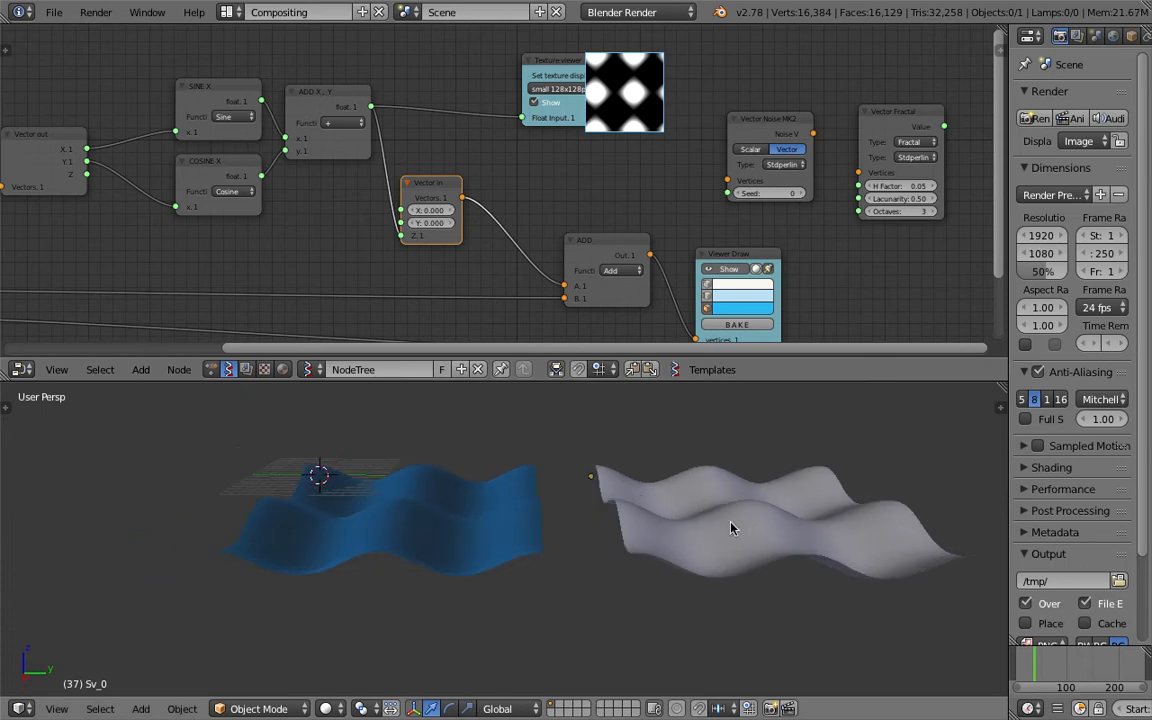
pyautogui.moveTo(912, 527); pyautogui.dragTo(708, 474, button='middle')
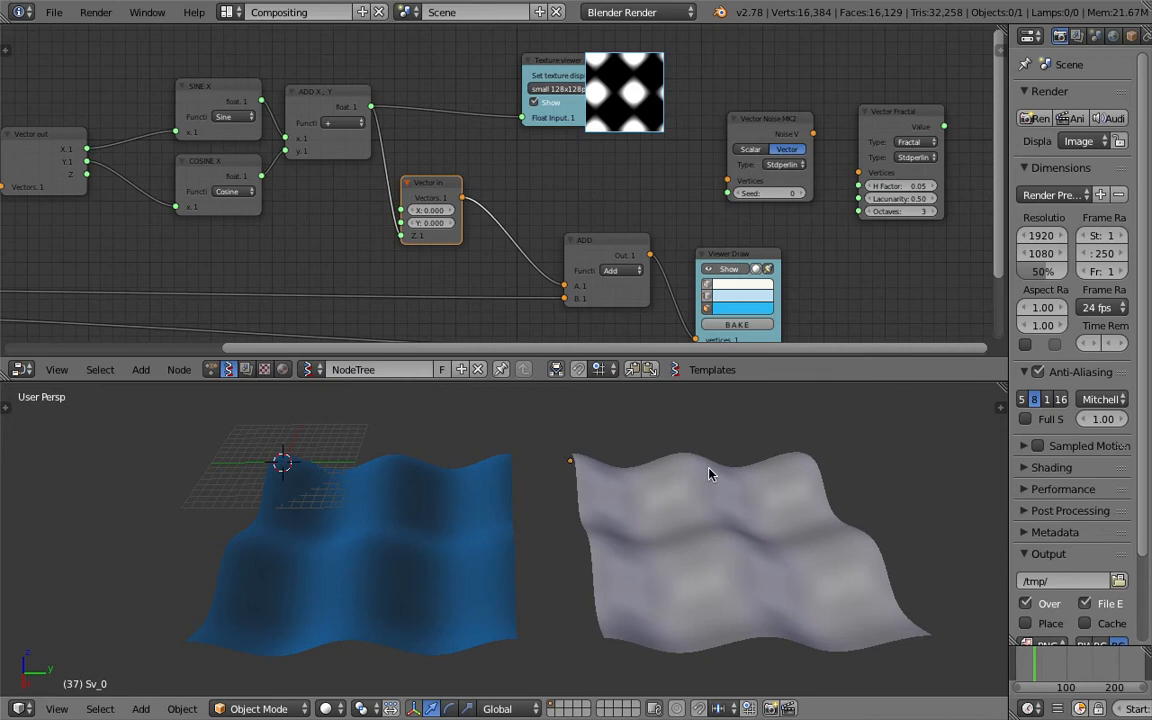
pyautogui.hotkey('ctrl', 's')
pyautogui.click(706, 431)
# Move the Texture viewer node up and slightly right to clear space beside the + node.
pyautogui.moveTo(477, 52); pyautogui.dragTo(494, 94, button='middle')
pyautogui.scroll(2, 494, 94)
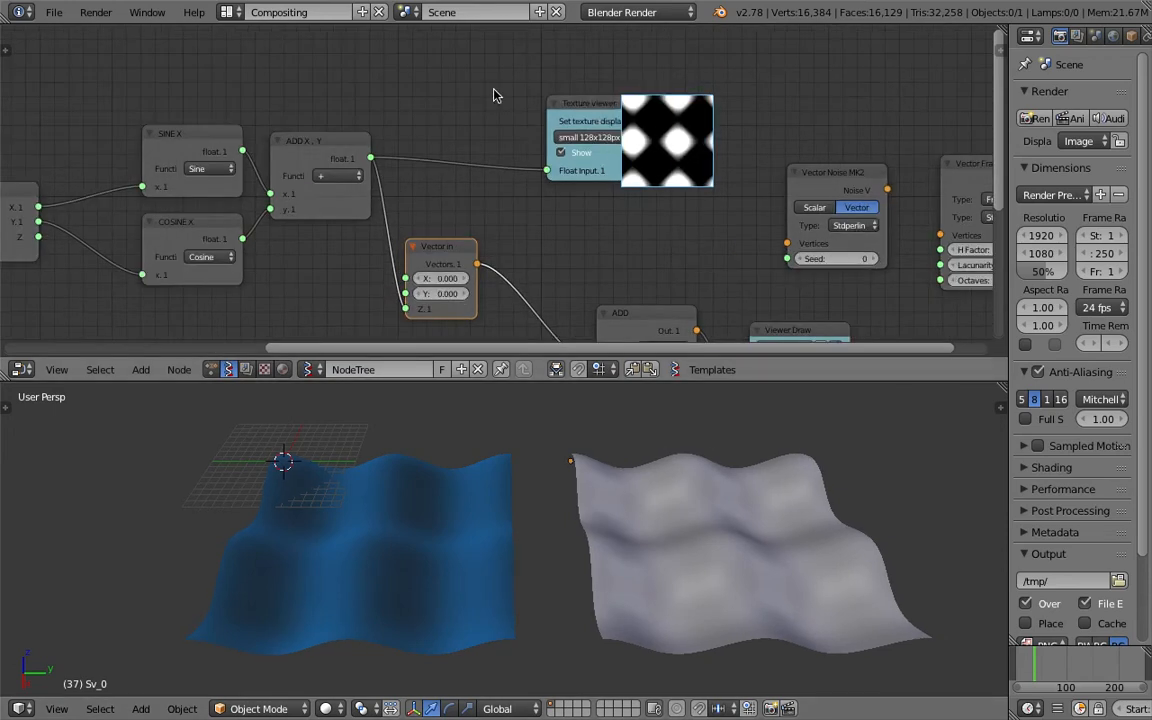
pyautogui.moveTo(583, 122); pyautogui.dragTo(620, 63)
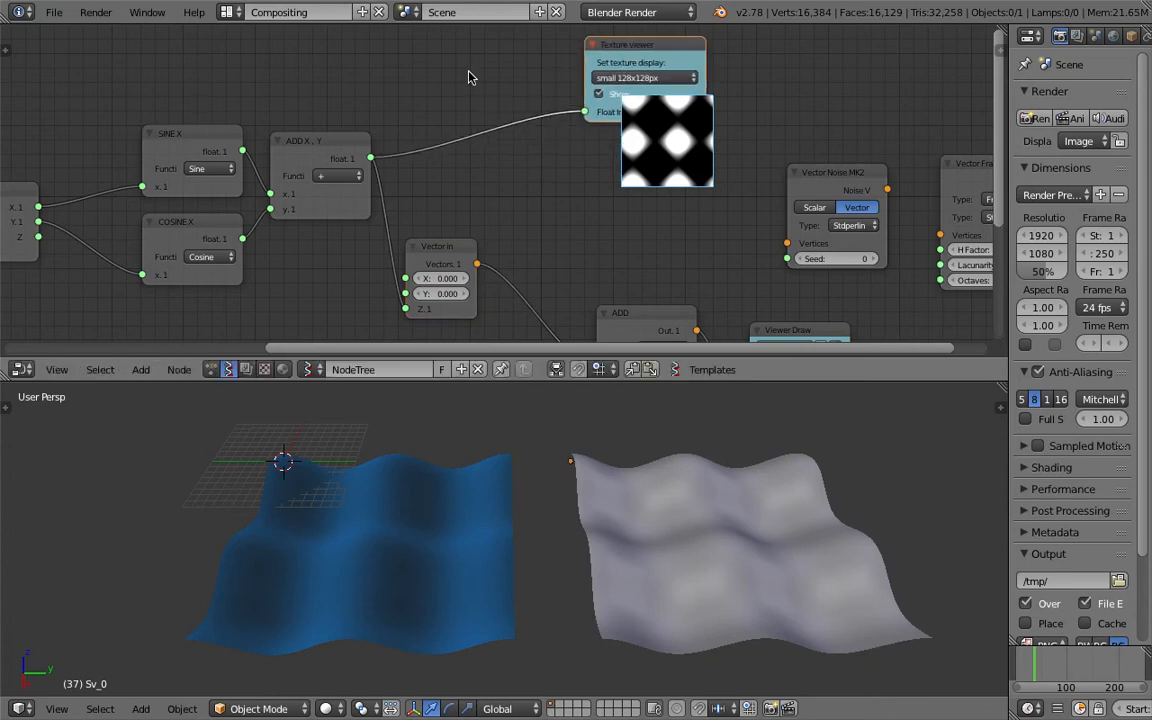
# Insert a Map Range node between the + node's output and Vector in's Z input, and save the file.
pyautogui.hotkey('shift', 'a')
pyautogui.click(421, 73)
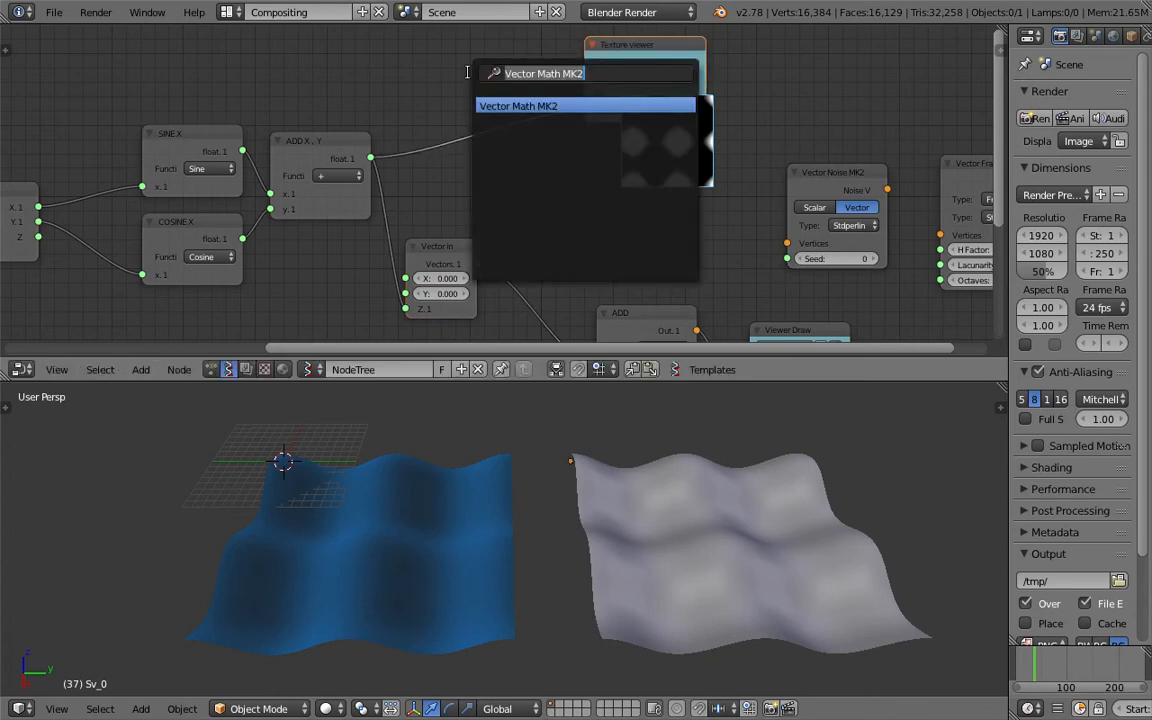
pyautogui.write('map')
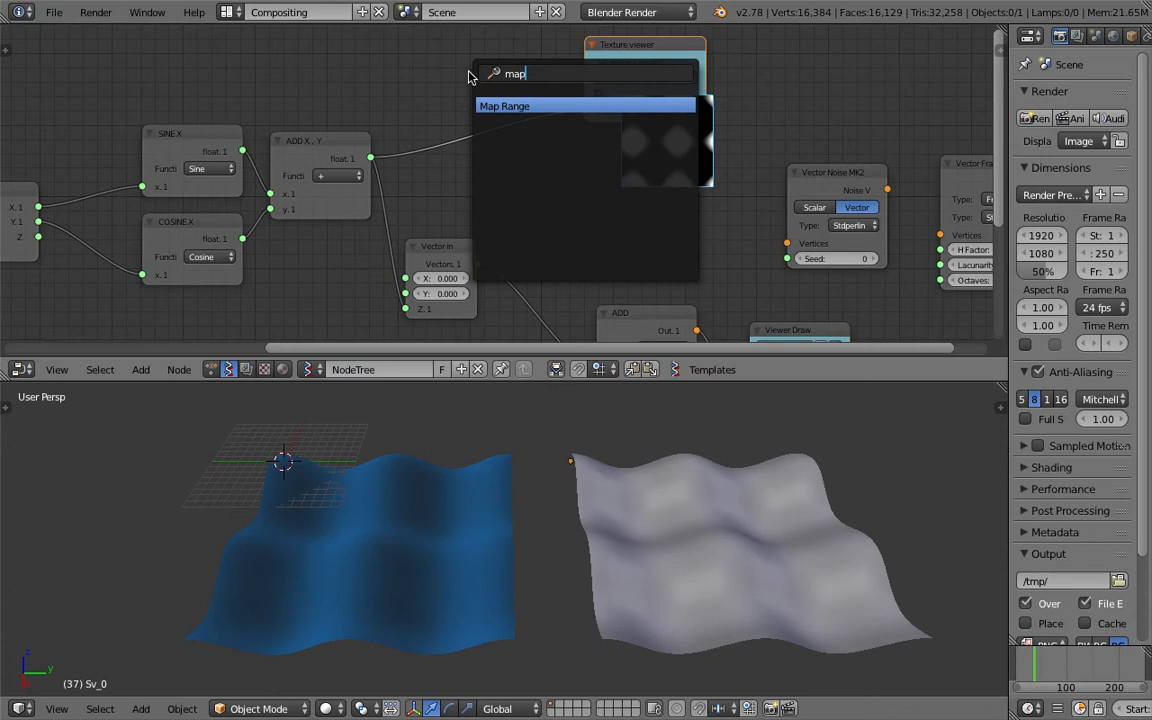
pyautogui.press('Return')
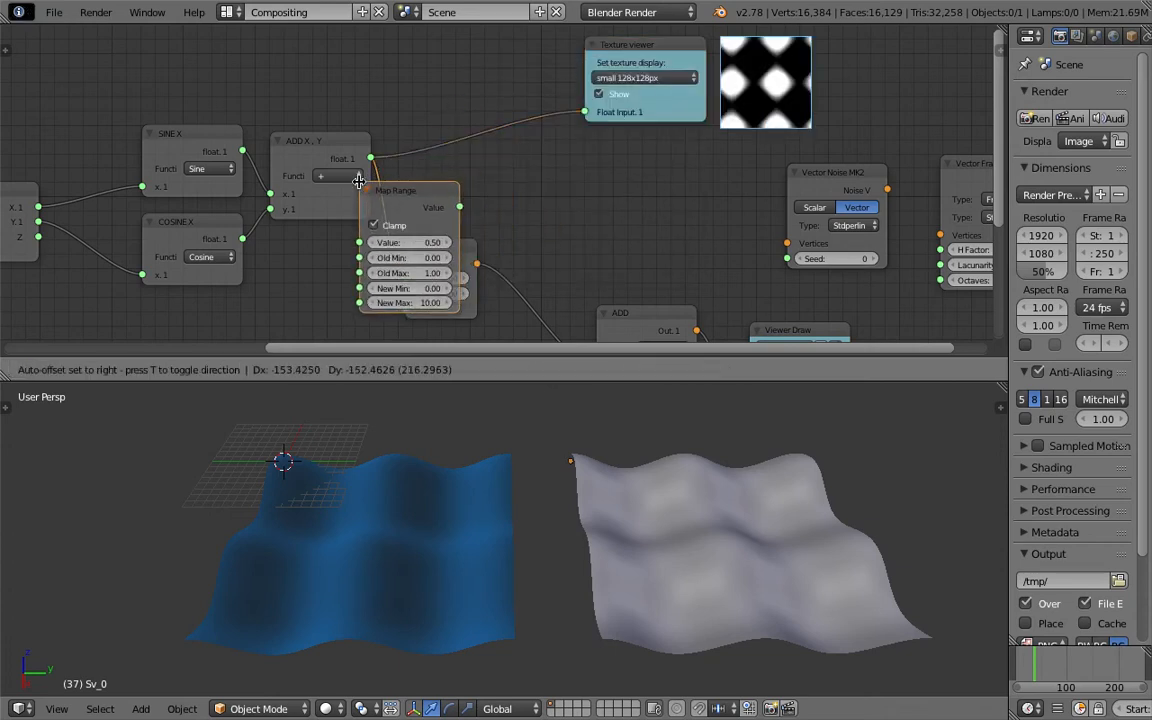
pyautogui.click(358, 180)
pyautogui.moveTo(563, 396); pyautogui.dragTo(465, 519, button='middle')
pyautogui.hotkey('ctrl', 's')
pyautogui.hotkey('ctrl', 's')
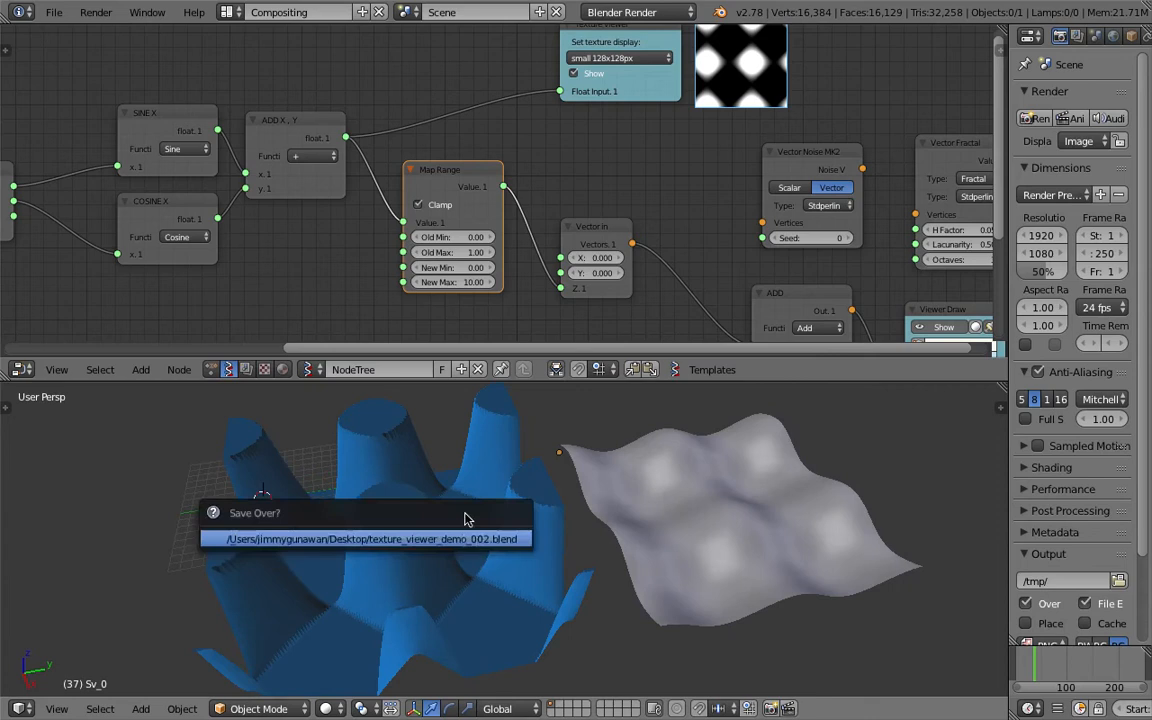
pyautogui.press('Return')
# Set the Map Range node's Old Min to -1 and New Max to 1, and save over the current file.
pyautogui.scroll(1, 440, 240)
pyautogui.click(434, 222)
pyautogui.write('-1')
pyautogui.press('Tab')
pyautogui.press('Tab')
pyautogui.press('Tab')
pyautogui.write('1')
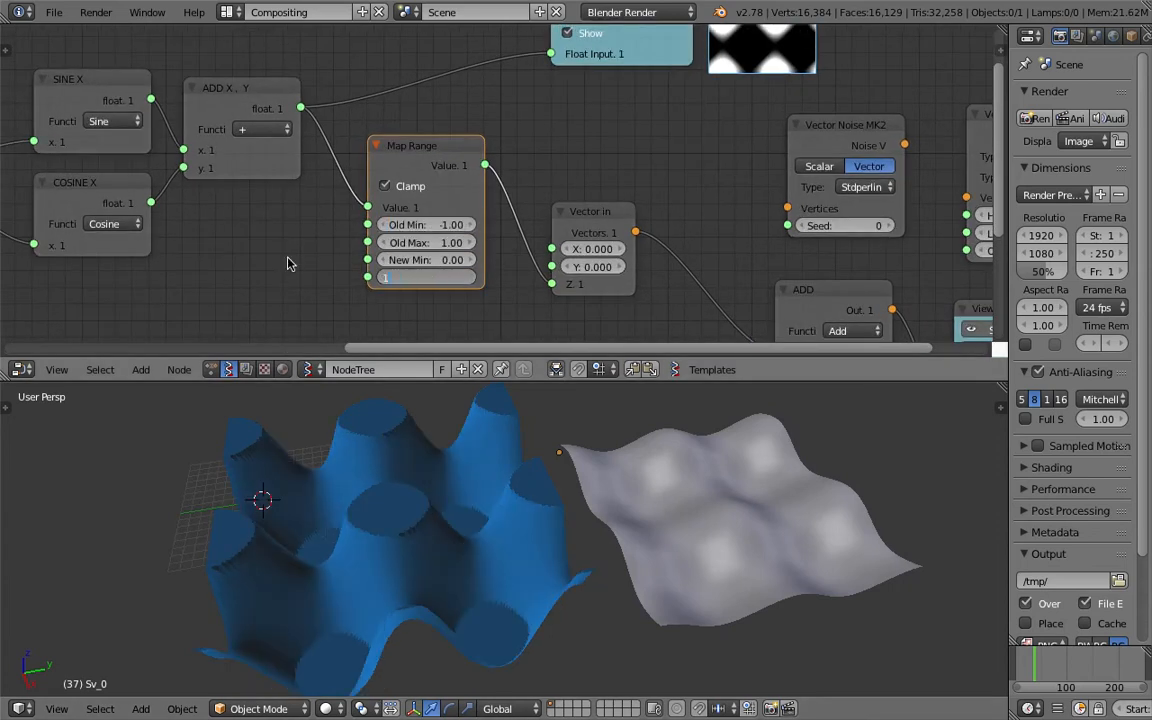
pyautogui.press('Return')
pyautogui.scroll(1, 411, 140)
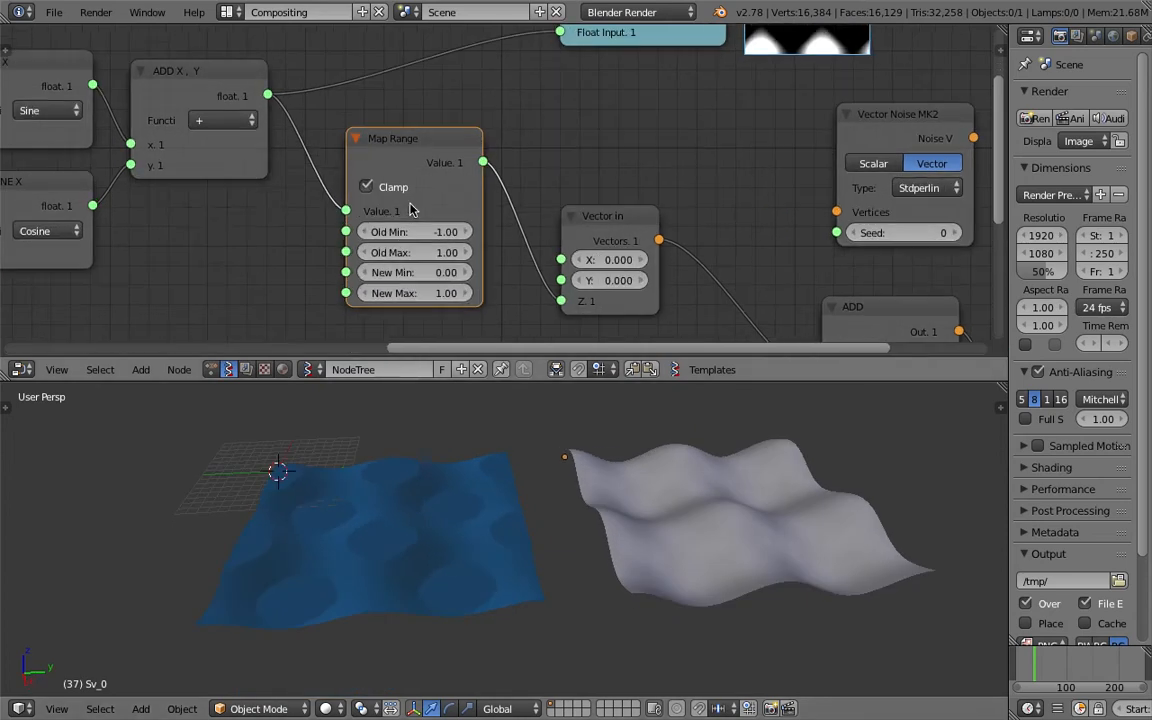
pyautogui.moveTo(470, 537); pyautogui.dragTo(485, 510, button='middle')
pyautogui.hotkey('ctrl', 's')
pyautogui.click(484, 510)
# Raise the Map Range node's New Max to 2 and finally 3, view the meshes side-on, and save the file.
pyautogui.click(414, 293)
pyautogui.write('2')
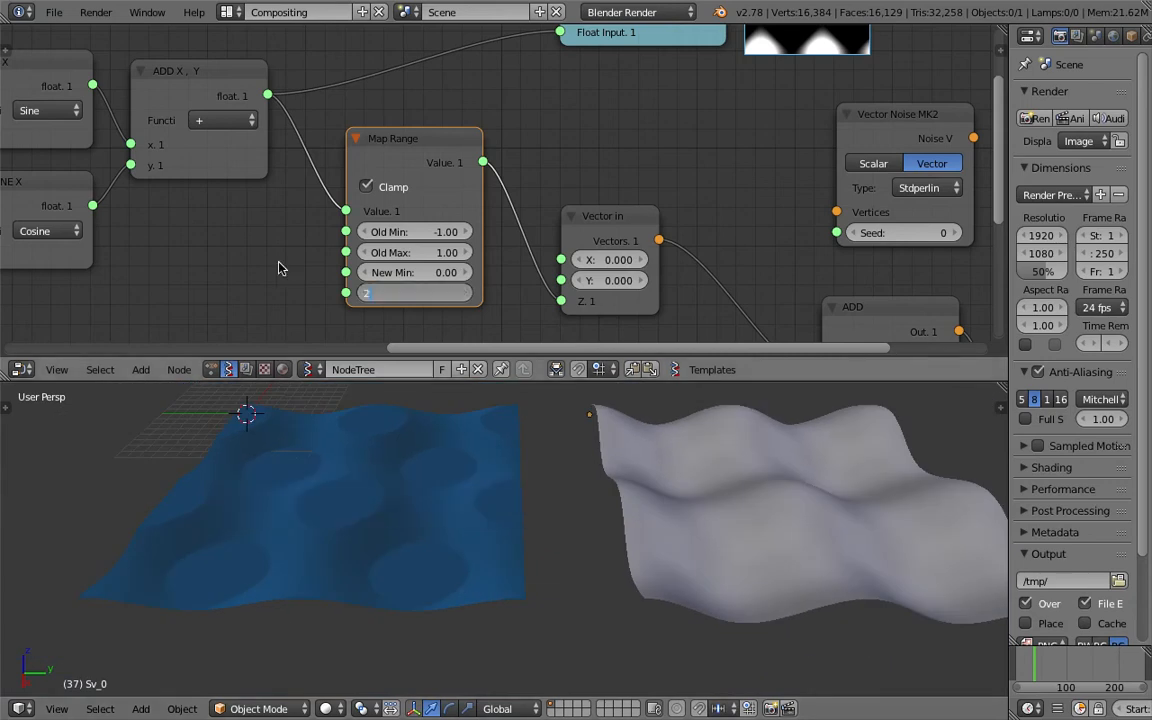
pyautogui.press('Return')
pyautogui.click(420, 294)
pyautogui.write('3')
pyautogui.press('Return')
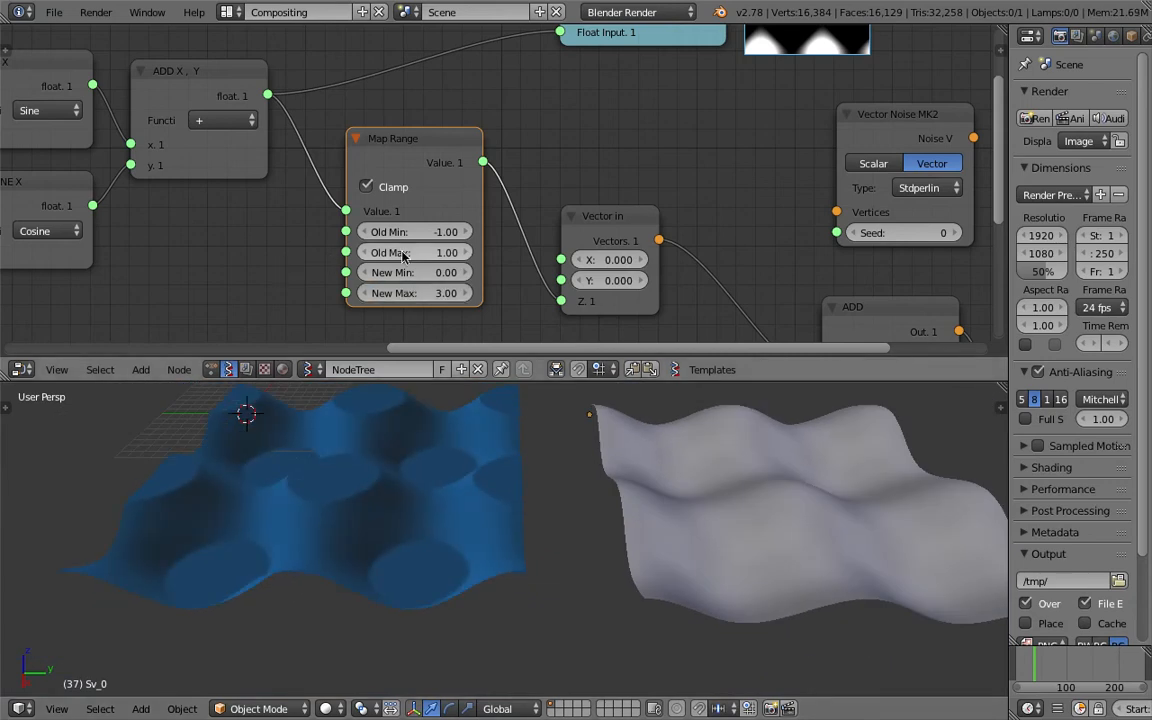
pyautogui.moveTo(540, 500); pyautogui.dragTo(445, 494, button='middle')
pyautogui.hotkey('ctrl', 's')
pyautogui.click(603, 527)
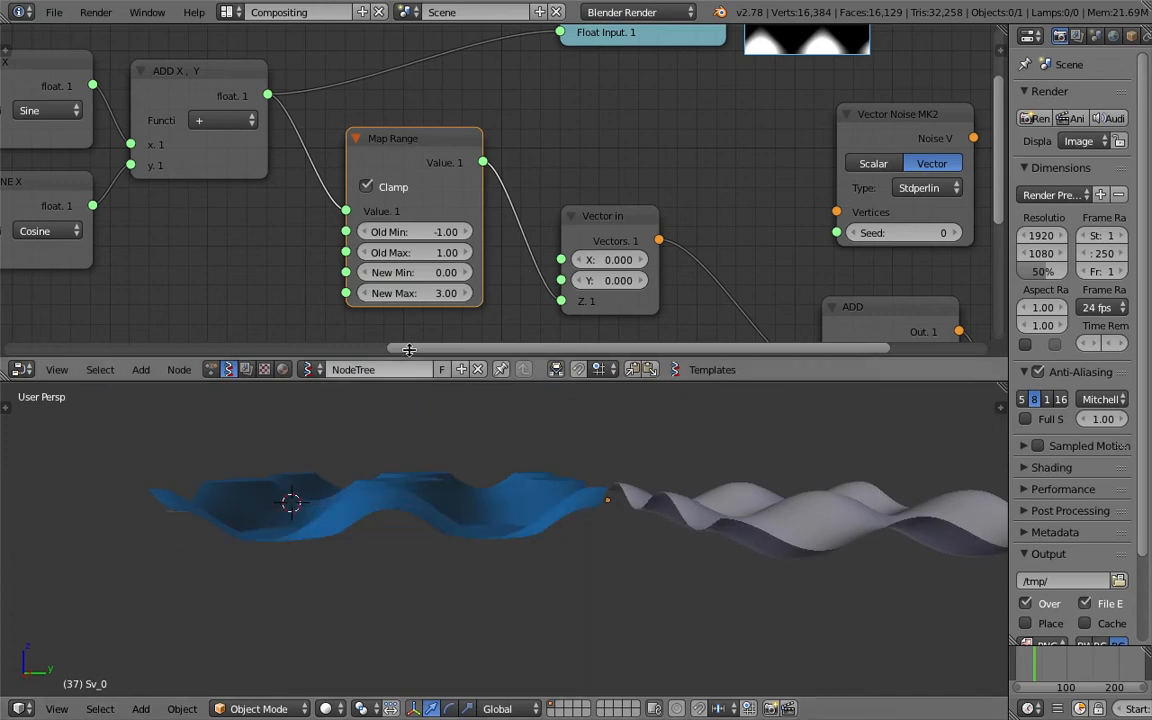
# Save the scene as the next numbered version after texture_viewer_demo_002.blend in the Desktop folder.
pyautogui.click(54, 12)
pyautogui.click(95, 167)
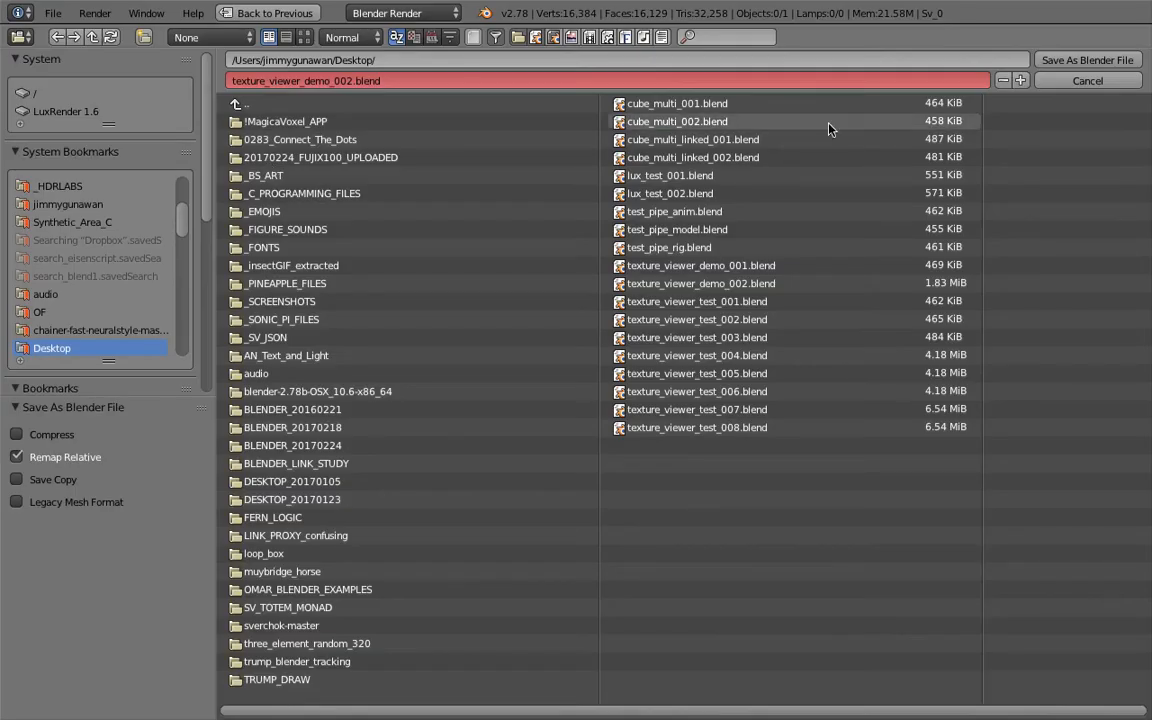
pyautogui.click(1022, 80)
pyautogui.click(1067, 61)
# Move the Vector in node up and right and the Viewer Draw node right, saving the file.
pyautogui.scroll(-1, 487, 240)
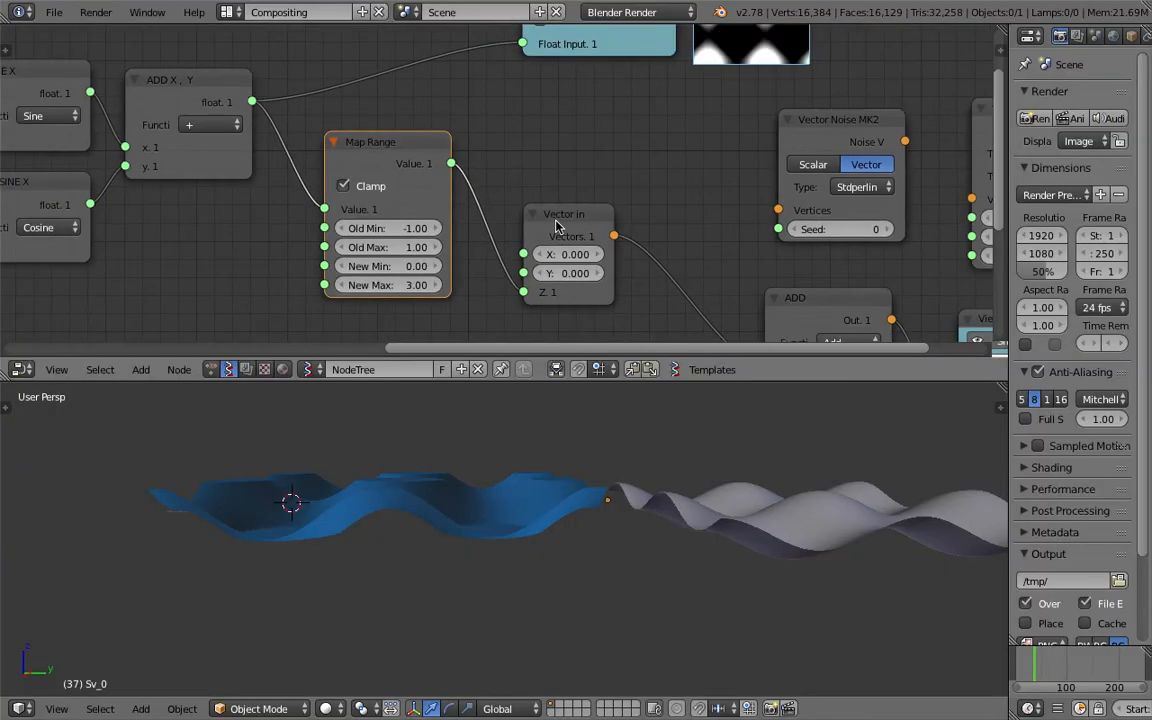
pyautogui.moveTo(560, 222); pyautogui.dragTo(591, 190)
pyautogui.scroll(-1, 674, 215)
pyautogui.hotkey('ctrl', 's')
pyautogui.moveTo(674, 215)
pyautogui.mouseDown(button='middle')
pyautogui.moveTo(538, 199)
pyautogui.moveTo(352, 89)
pyautogui.mouseUp(button='middle')
pyautogui.click(542, 197)
pyautogui.moveTo(676, 199); pyautogui.dragTo(719, 206)
pyautogui.moveTo(672, 500)
pyautogui.mouseDown(button='middle')
pyautogui.moveTo(716, 537)
pyautogui.moveTo(506, 494)
pyautogui.moveTo(537, 535)
pyautogui.moveTo(499, 527)
pyautogui.mouseUp(button='middle')
pyautogui.moveTo(336, 143); pyautogui.dragTo(576, 170, button='middle')
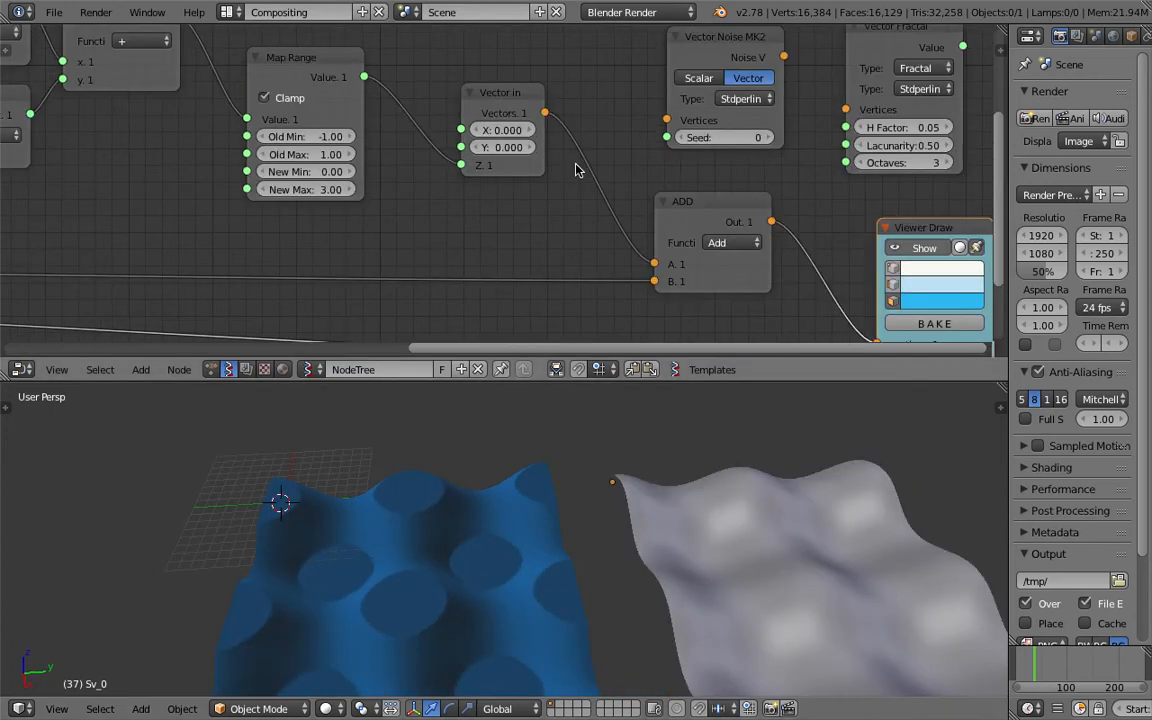
# Try New Max values of 4 and 10 on the Map Range node to exaggerate the wave displacement.
pyautogui.moveTo(293, 174); pyautogui.dragTo(321, 192, button='middle')
pyautogui.click(360, 214)
pyautogui.write('4')
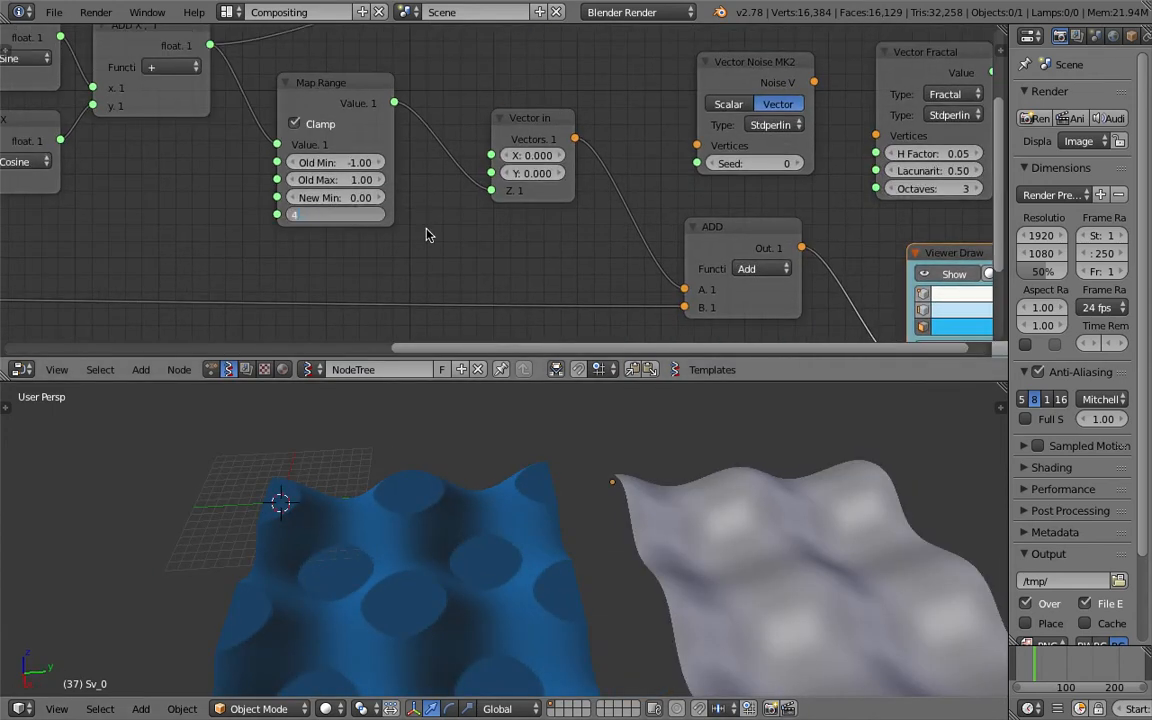
pyautogui.write('.0')
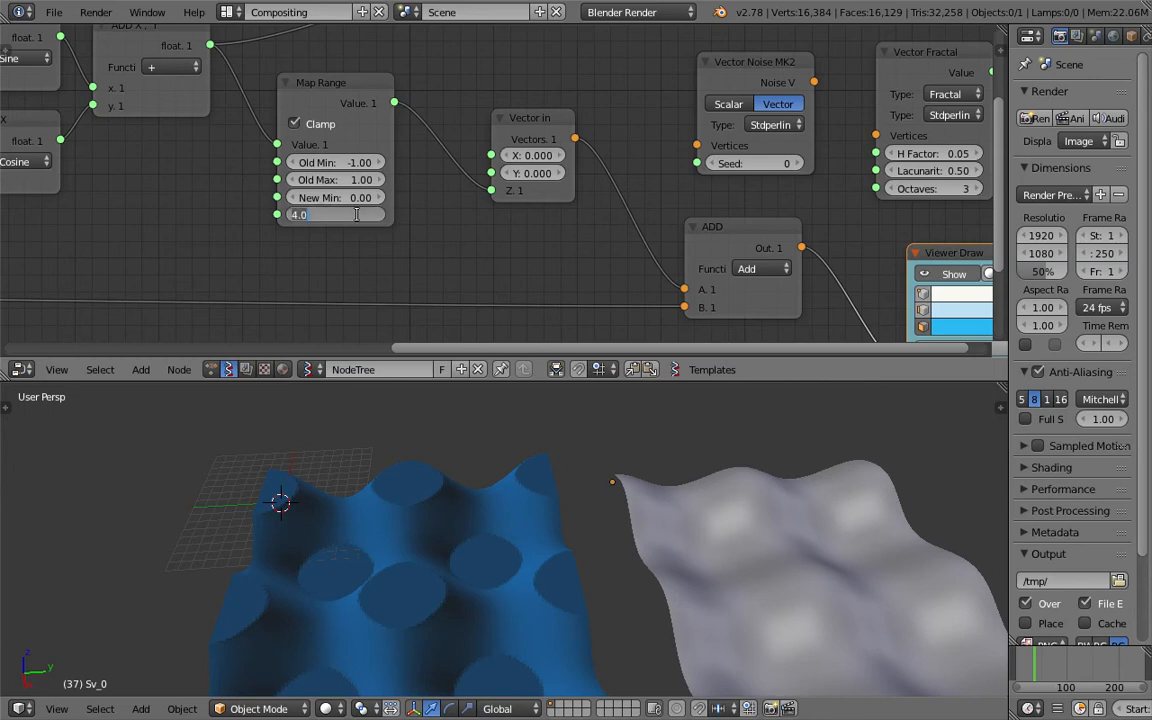
pyautogui.press('Return')
pyautogui.moveTo(517, 520); pyautogui.dragTo(438, 469, button='middle')
pyautogui.moveTo(442, 230); pyautogui.dragTo(411, 249, button='middle')
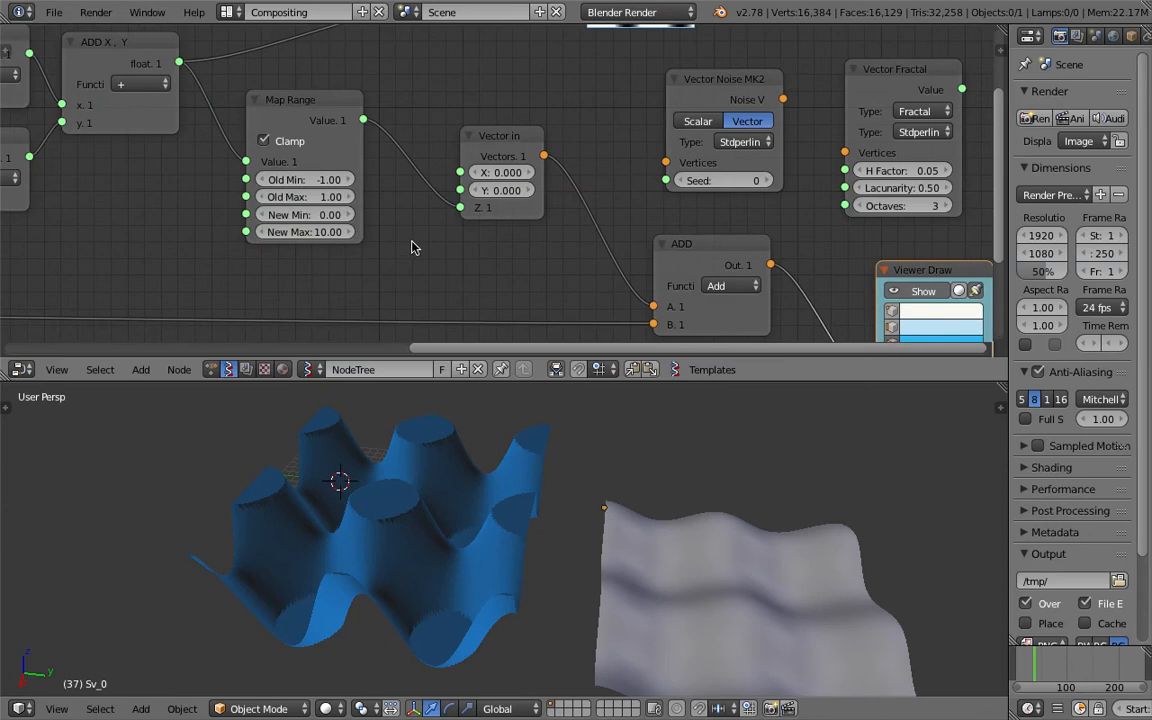
# Toggle Clamp off and on in the Map Range node to compare the pointed and flattened wave peaks.
pyautogui.click(264, 140)
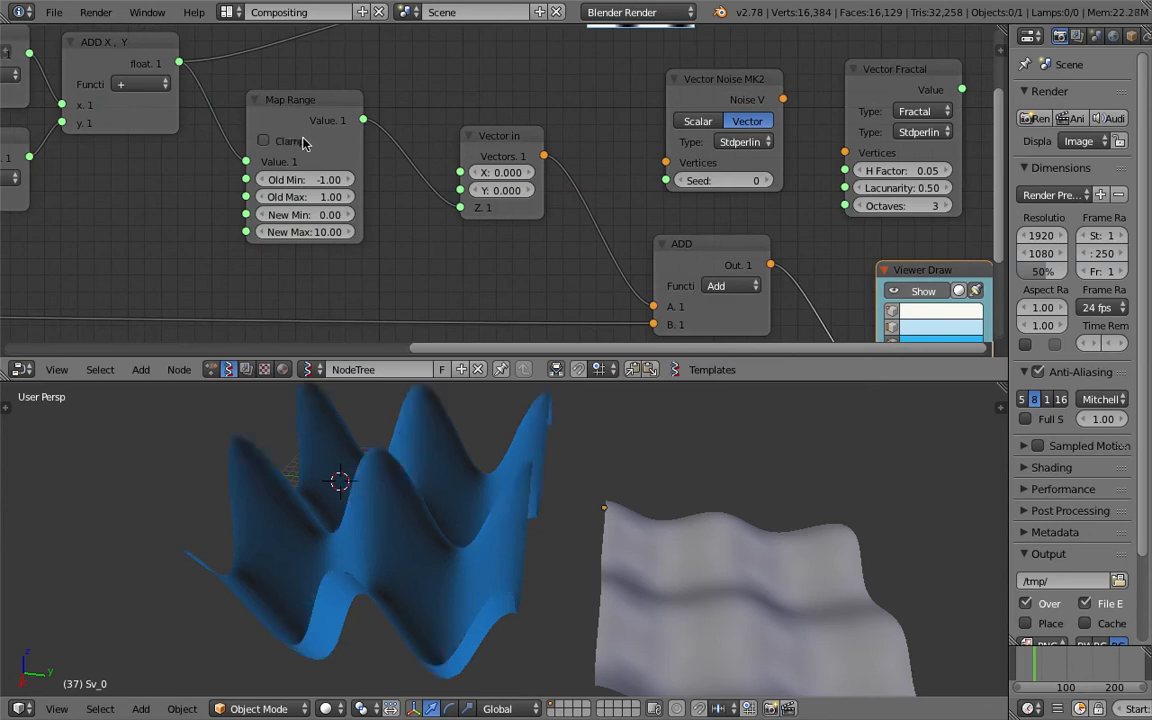
pyautogui.click(264, 140)
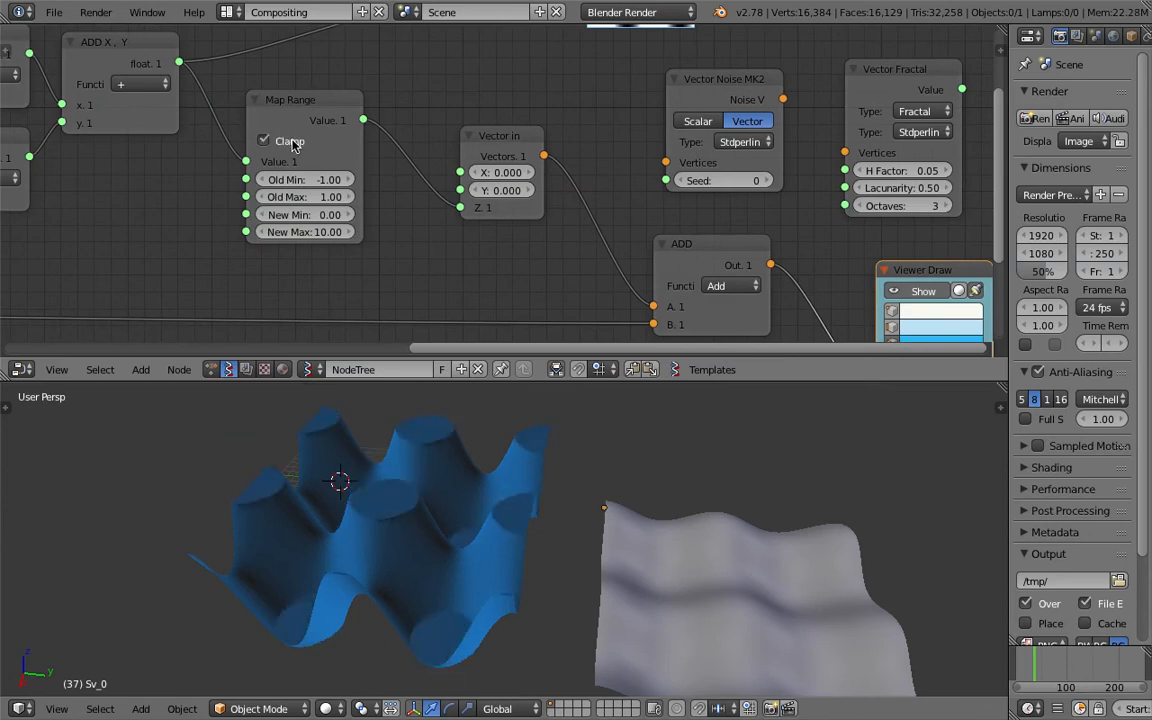
pyautogui.click(290, 142)
pyautogui.click(289, 142)
# Set the Map Range node's New Max to 1.
pyautogui.click(335, 231)
pyautogui.write('1')
pyautogui.press('Return')
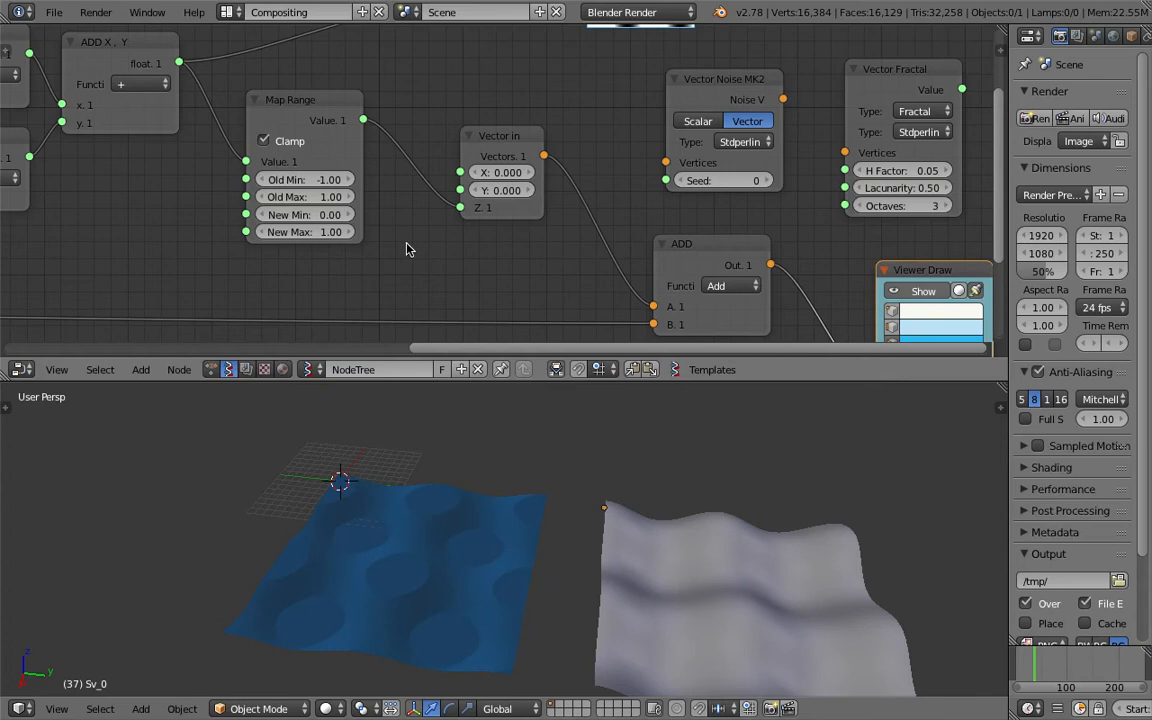
# Set the Map Range node's Old Max to 2 and Old Min to -2.
pyautogui.click(320, 181)
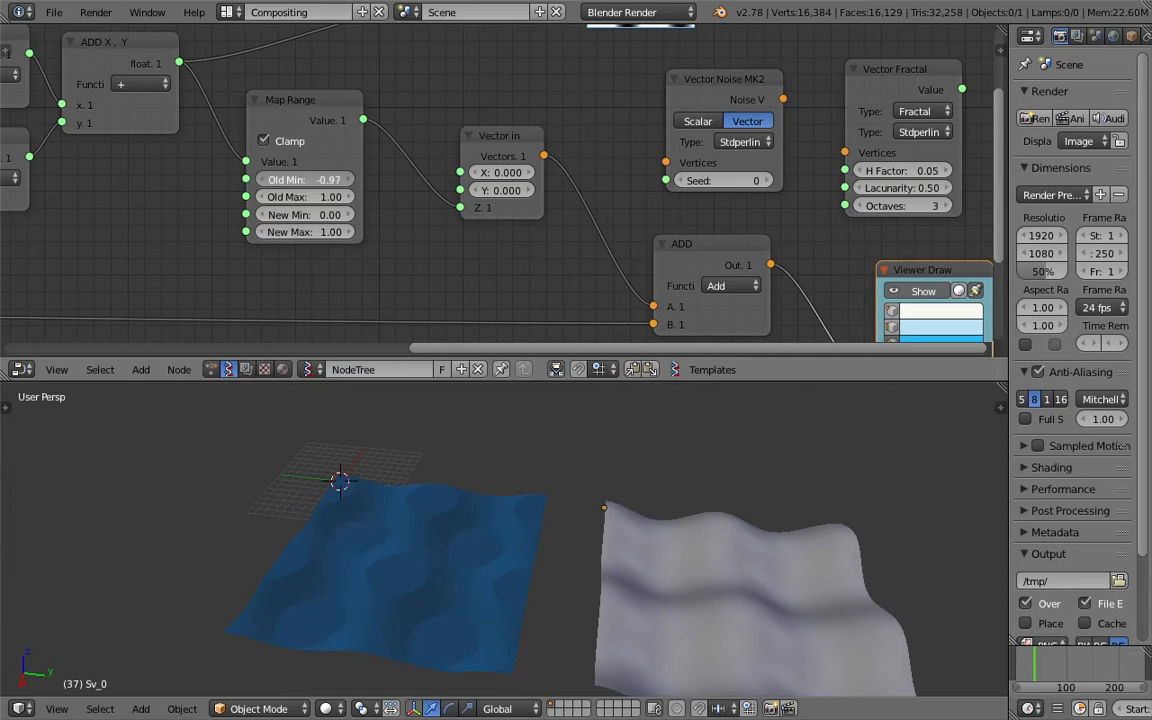
pyautogui.moveTo(320, 181); pyautogui.dragTo(290, 181)
pyautogui.moveTo(320, 181); pyautogui.dragTo(314, 181)
pyautogui.click(325, 199)
pyautogui.write('2')
pyautogui.press('Return')
pyautogui.moveTo(446, 513); pyautogui.dragTo(512, 477, button='middle')
pyautogui.click(322, 181)
pyautogui.write('-2')
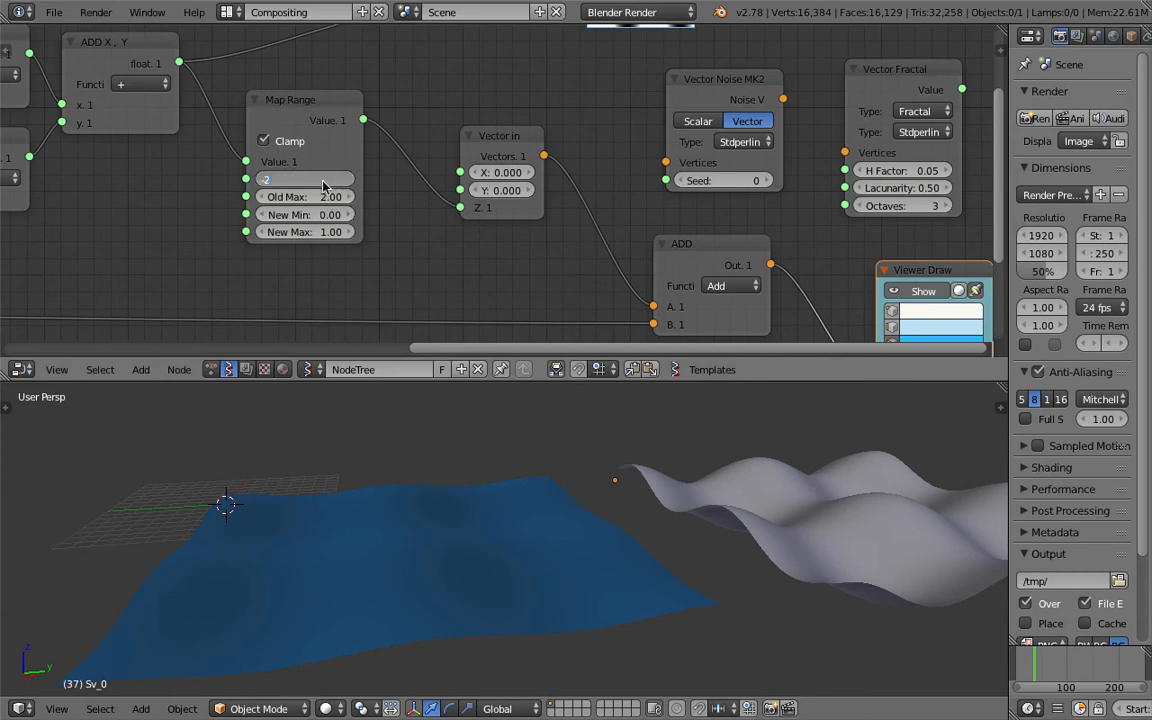
pyautogui.press('Return')
# Move the Vector in node slightly down and right, farther from Map Range.
pyautogui.scroll(-3, 494, 487)
pyautogui.moveTo(494, 489); pyautogui.dragTo(452, 487, button='middle')
pyautogui.moveTo(310, 122); pyautogui.dragTo(507, 222, button='middle')
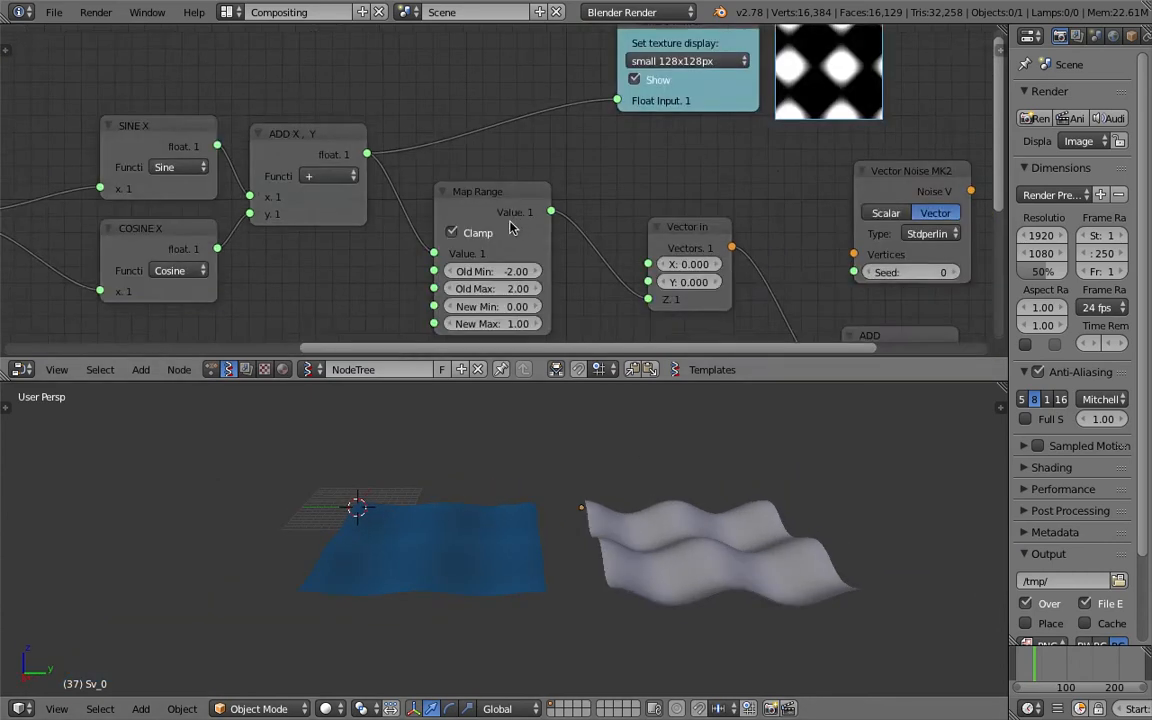
pyautogui.scroll(-1, 400, 229)
pyautogui.moveTo(201, 310); pyautogui.dragTo(472, 243, button='middle')
pyautogui.moveTo(362, 274); pyautogui.dragTo(75, 223, button='middle')
pyautogui.moveTo(532, 519); pyautogui.dragTo(525, 558, button='middle')
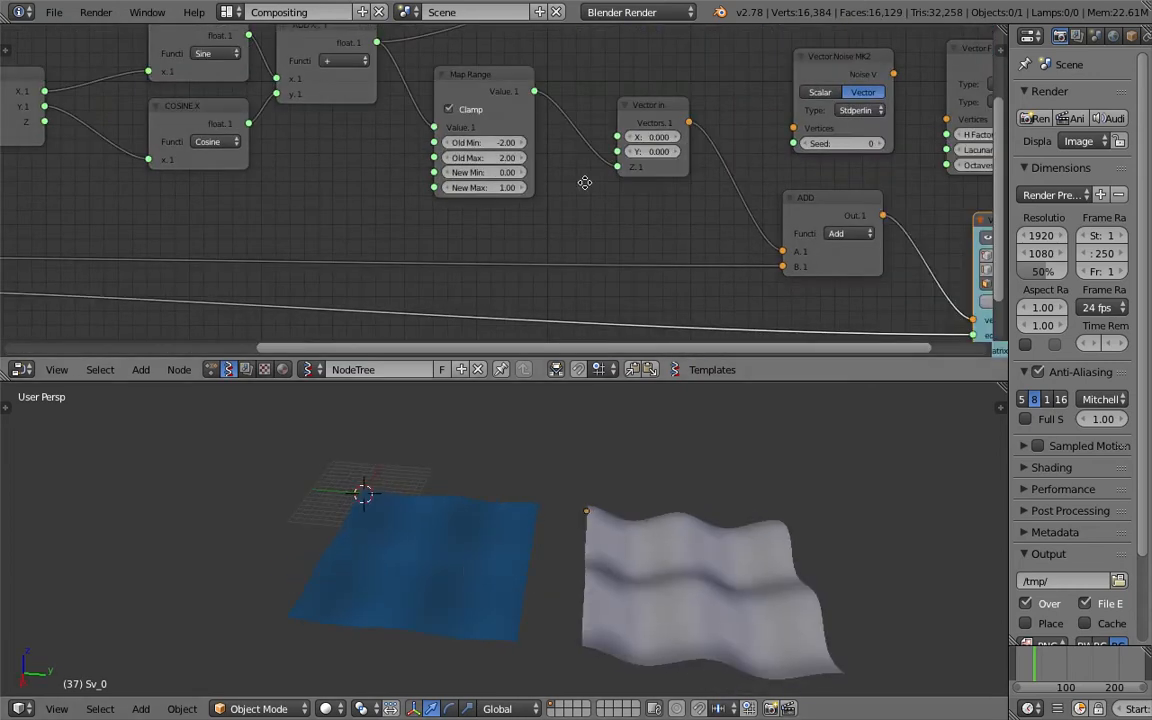
pyautogui.moveTo(583, 185); pyautogui.dragTo(428, 216, button='middle')
pyautogui.moveTo(506, 136); pyautogui.dragTo(532, 151)
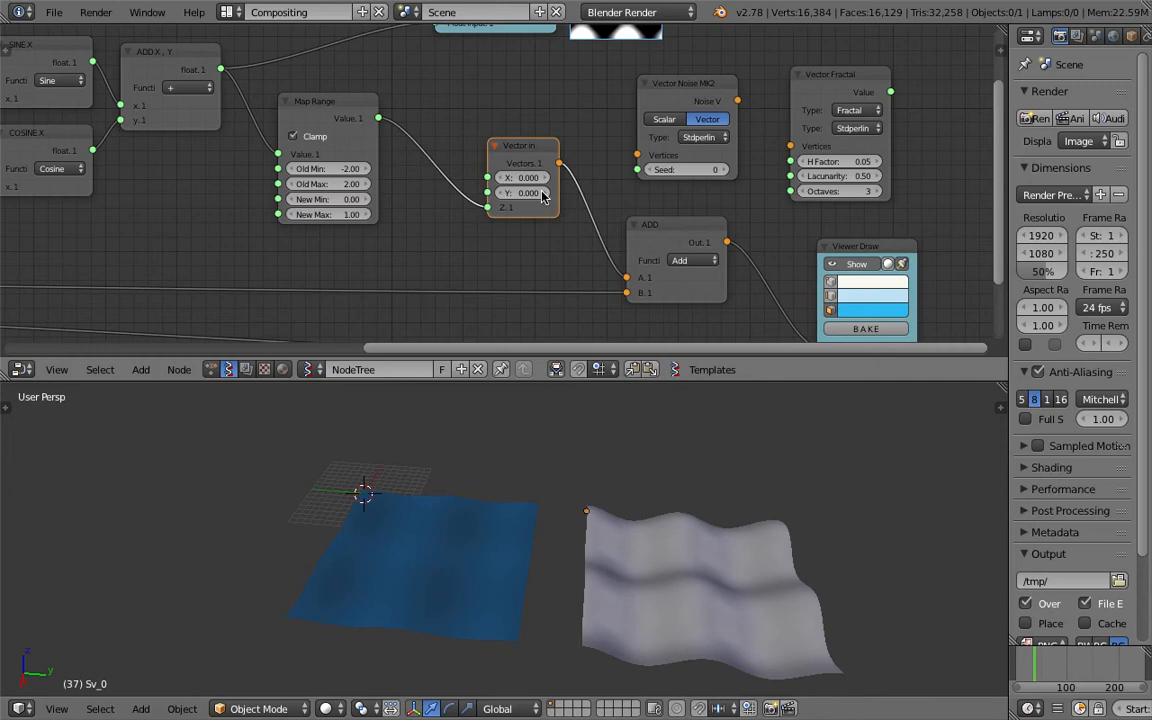
# Connect Map Range's Value output to the Texture viewer's Float Input, and save the file.
pyautogui.moveTo(541, 190); pyautogui.dragTo(516, 235, button='middle')
pyautogui.moveTo(552, 127); pyautogui.dragTo(529, 174, button='middle')
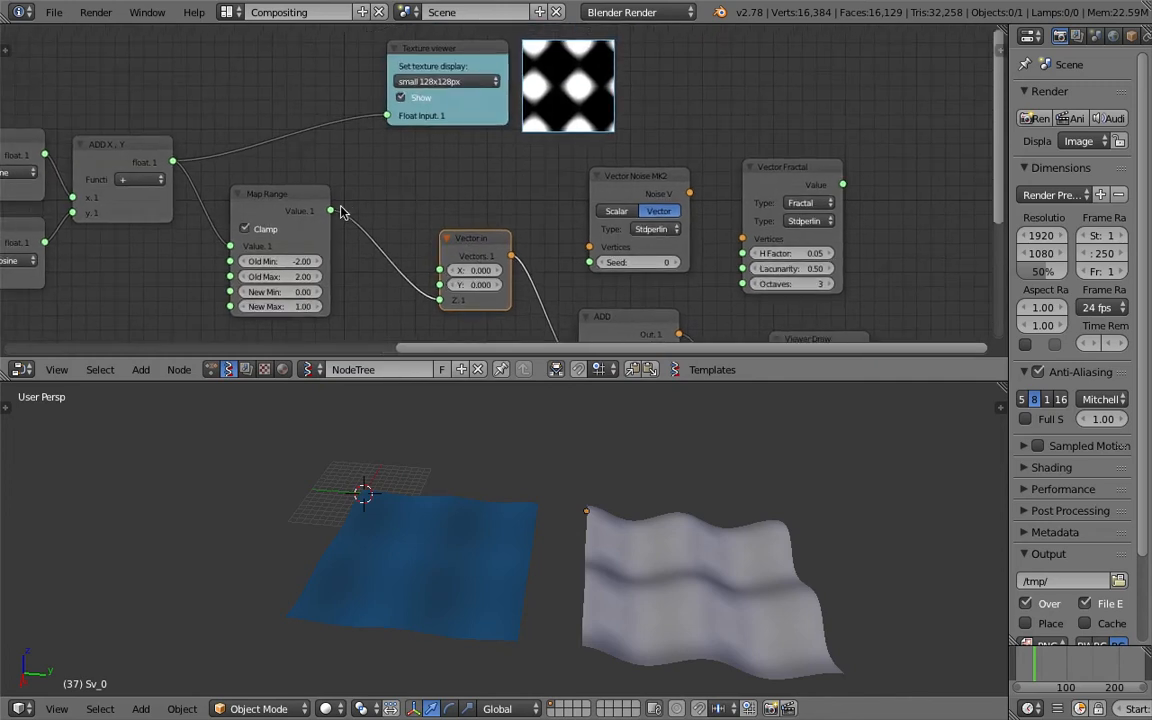
pyautogui.moveTo(338, 211); pyautogui.dragTo(390, 120)
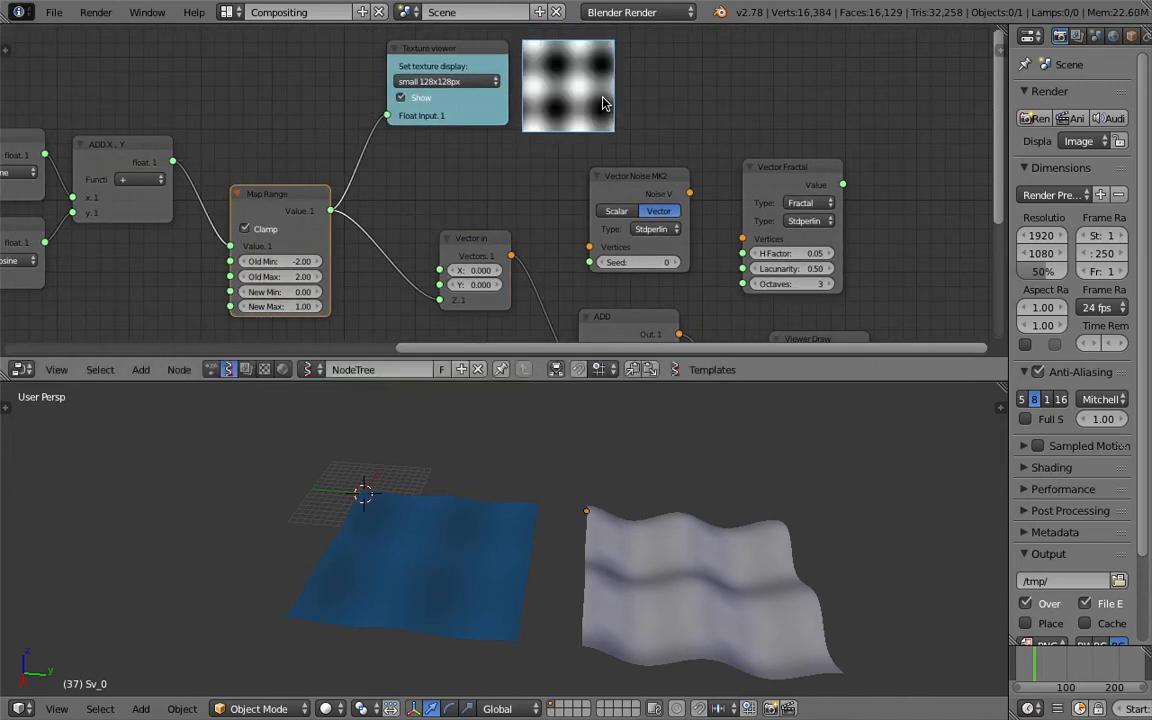
pyautogui.moveTo(604, 103); pyautogui.dragTo(553, 141, button='middle')
pyautogui.scroll(3, 526, 165)
pyautogui.hotkey('ctrl', 's')
pyautogui.click(527, 160)
# Examine the remapped wave texture in the Texture viewer preview up close, saving over the current file.
pyautogui.moveTo(574, 66); pyautogui.dragTo(560, 135, button='middle')
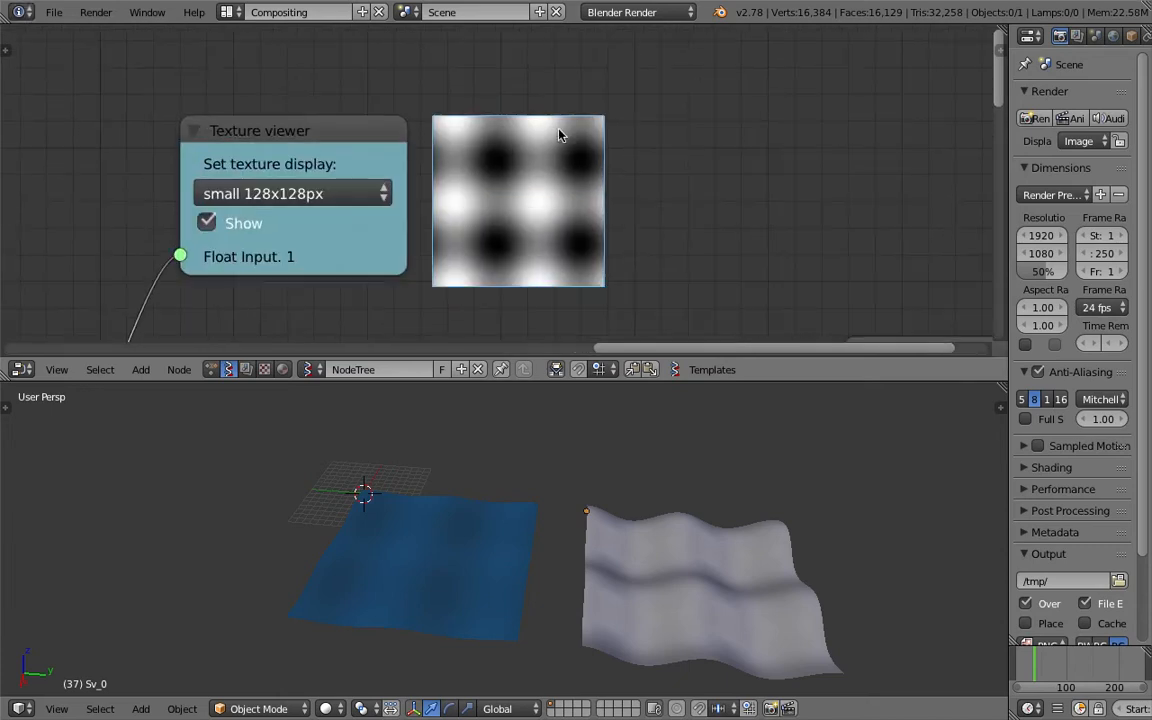
pyautogui.scroll(-1, 545, 178)
pyautogui.moveTo(505, 228); pyautogui.dragTo(517, 199, button='middle')
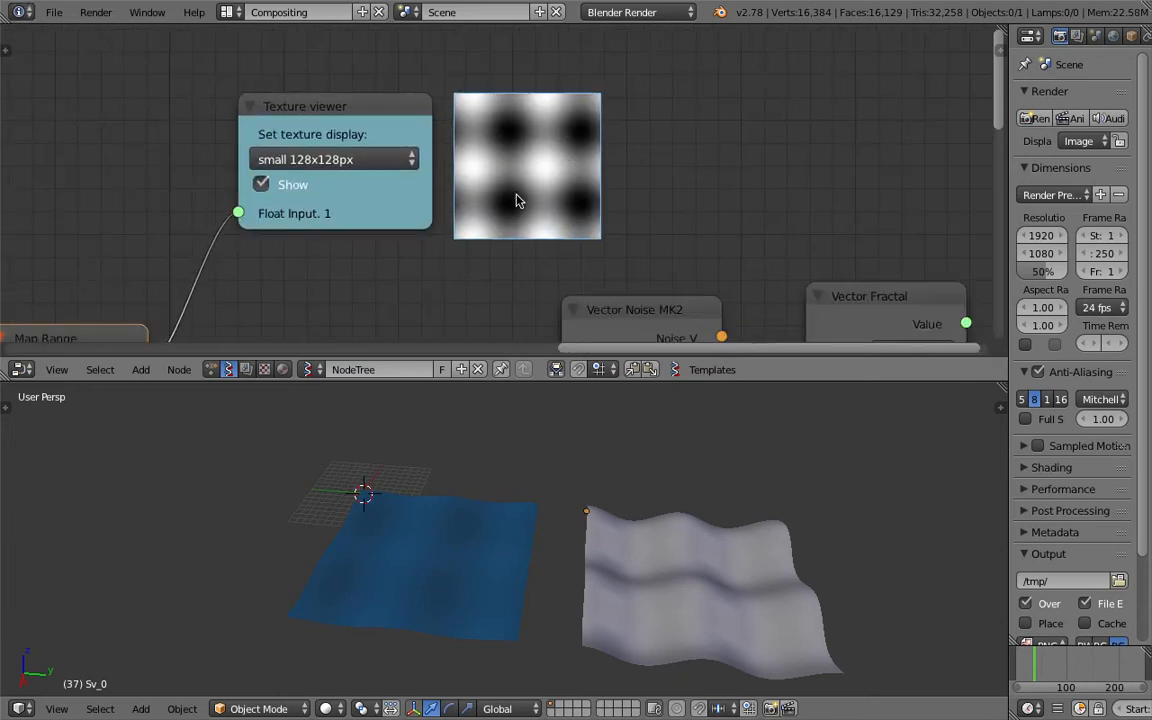
pyautogui.scroll(3, 543, 172)
pyautogui.scroll(-4, 514, 246)
pyautogui.moveTo(494, 268); pyautogui.dragTo(546, 183, button='middle')
pyautogui.hotkey('ctrl', 's')
pyautogui.click(546, 186)
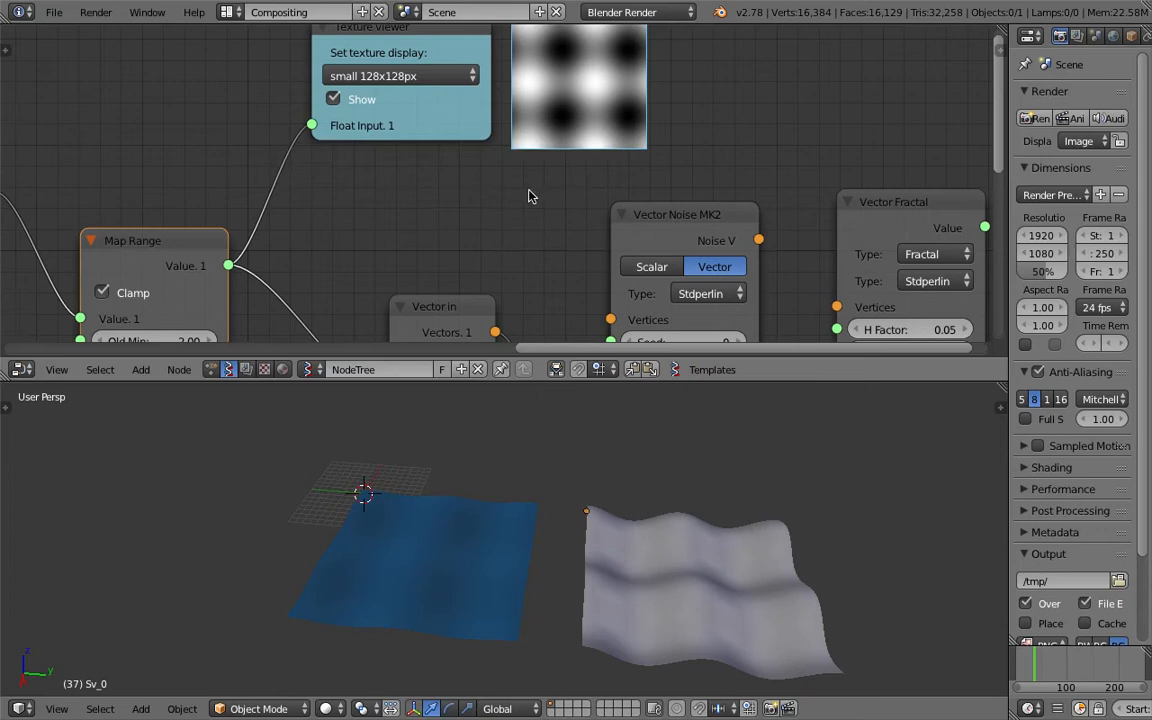
# Move the Vector in node up and right to make room after Map Range, and save the file.
pyautogui.moveTo(469, 293); pyautogui.dragTo(513, 212, button='middle')
pyautogui.moveTo(500, 229); pyautogui.dragTo(537, 186)
pyautogui.hotkey('ctrl', 's')
pyautogui.click(536, 189)
pyautogui.moveTo(478, 217); pyautogui.dragTo(532, 177, button='middle')
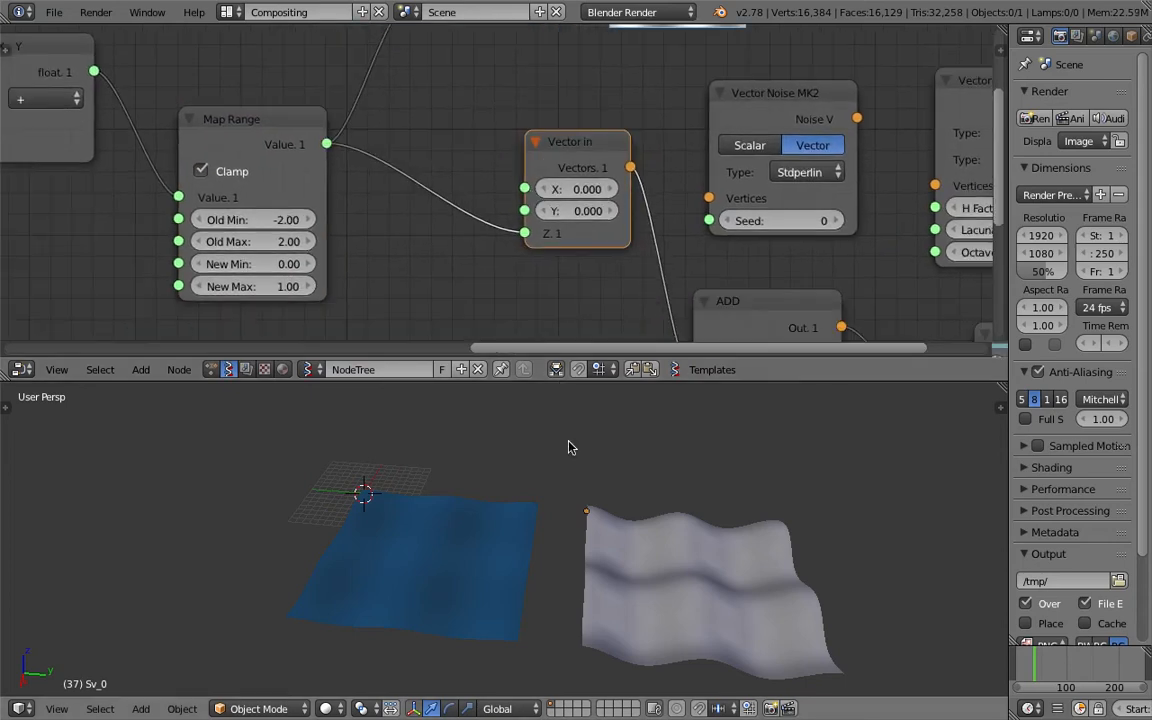
# Insert a Math node between Map Range's Value output and Vector in's Z input.
pyautogui.moveTo(453, 205); pyautogui.dragTo(458, 175, button='middle')
pyautogui.hotkey('ctrl', 'f')
pyautogui.write('mah')
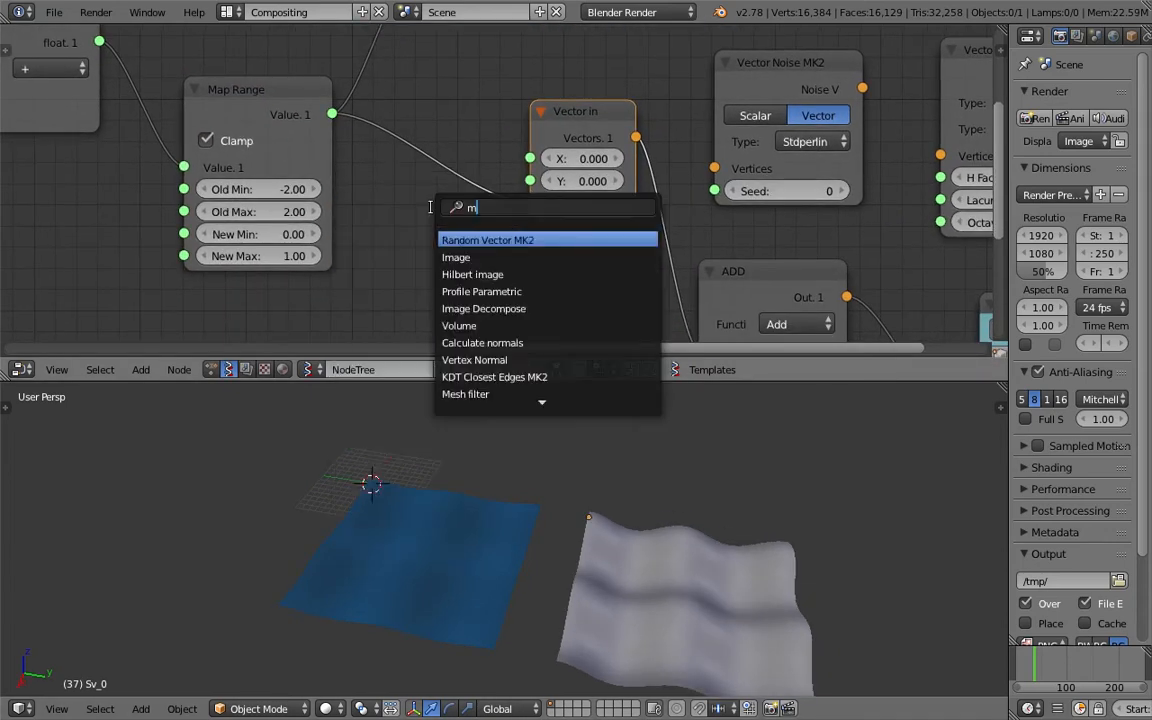
pyautogui.press('BackSpace')
pyautogui.write('t')
pyautogui.press('Down')
pyautogui.press('Down')
pyautogui.press('Down')
pyautogui.press('Down')
pyautogui.press('Down')
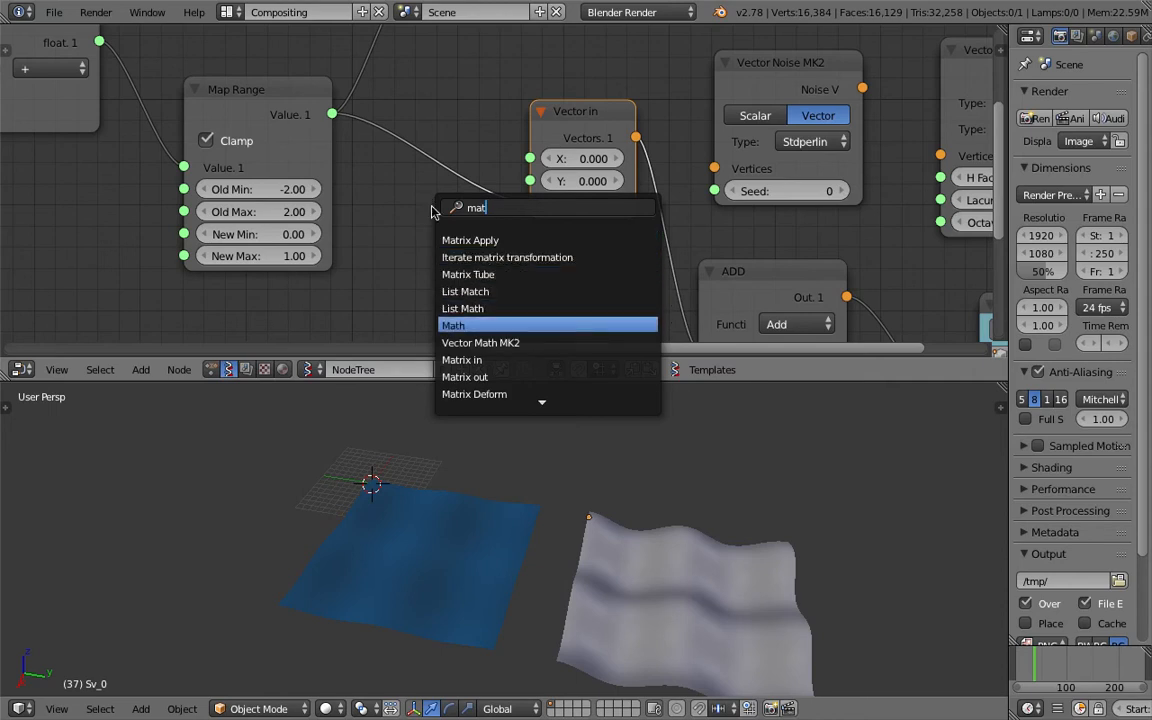
pyautogui.press('Return')
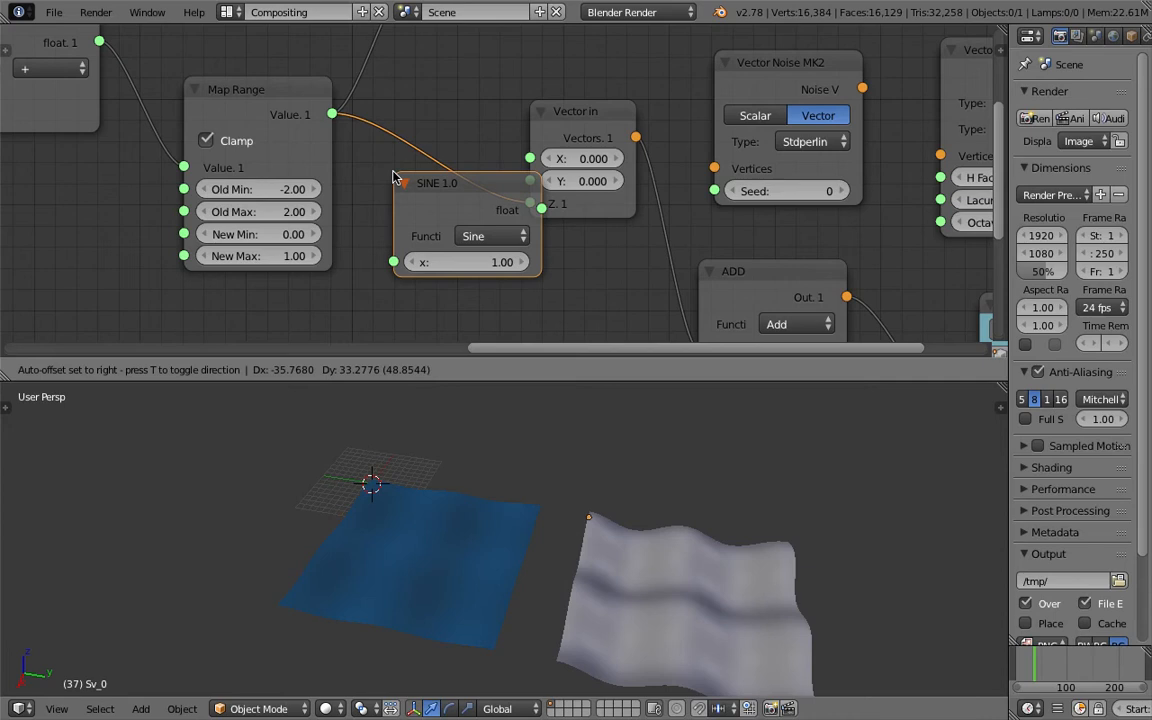
pyautogui.click(419, 177)
# Set the new Math node's function to * and its y value to 5.
pyautogui.click(512, 236)
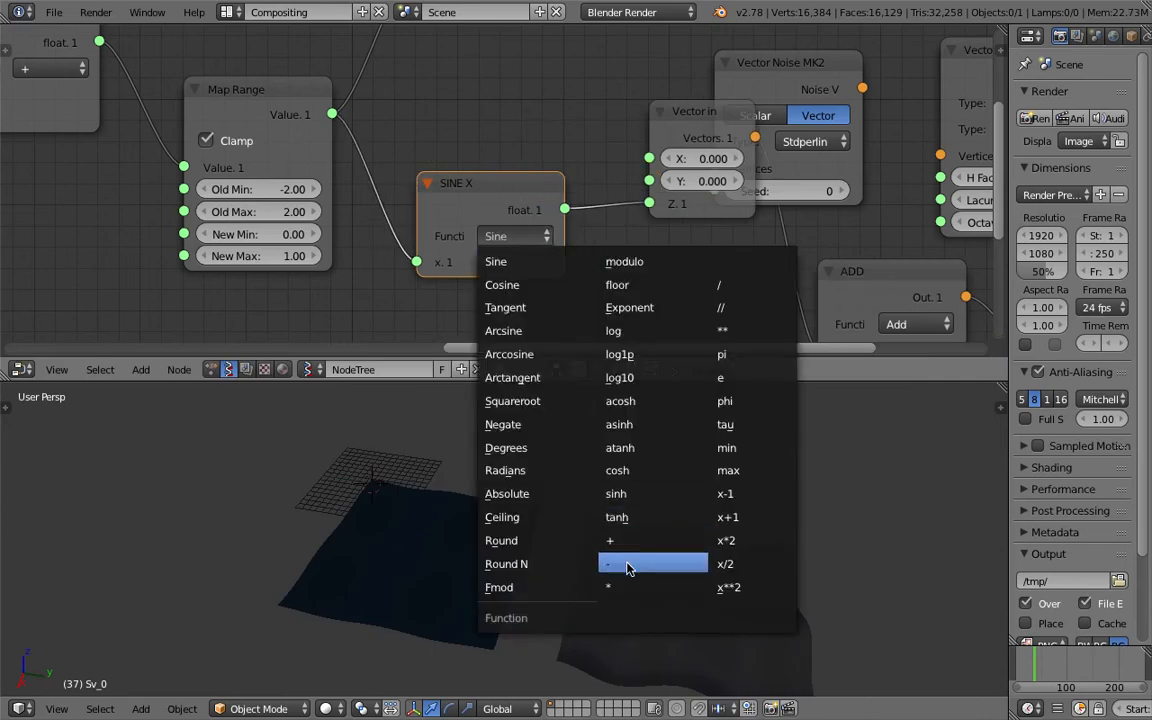
pyautogui.press('Return')
pyautogui.click(490, 285)
pyautogui.write('5')
pyautogui.press('Return')
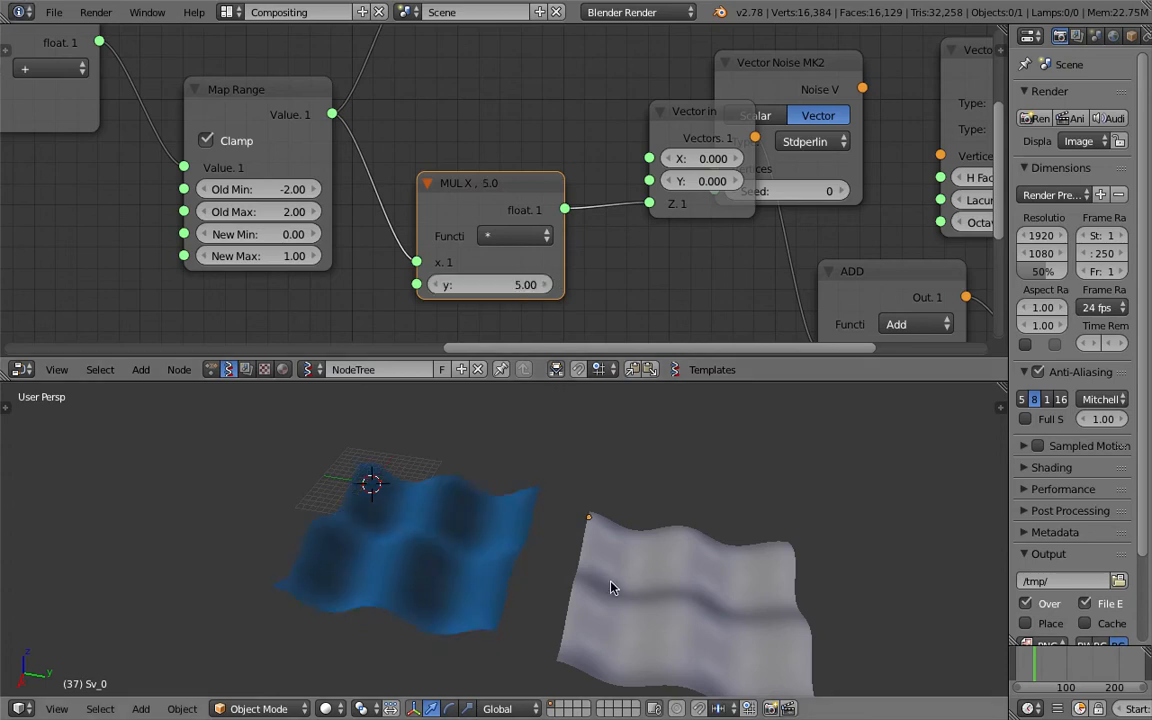
# Try y values of 10 and 20 on the multiply node to compare wave heights.
pyautogui.click(519, 287)
pyautogui.write('10')
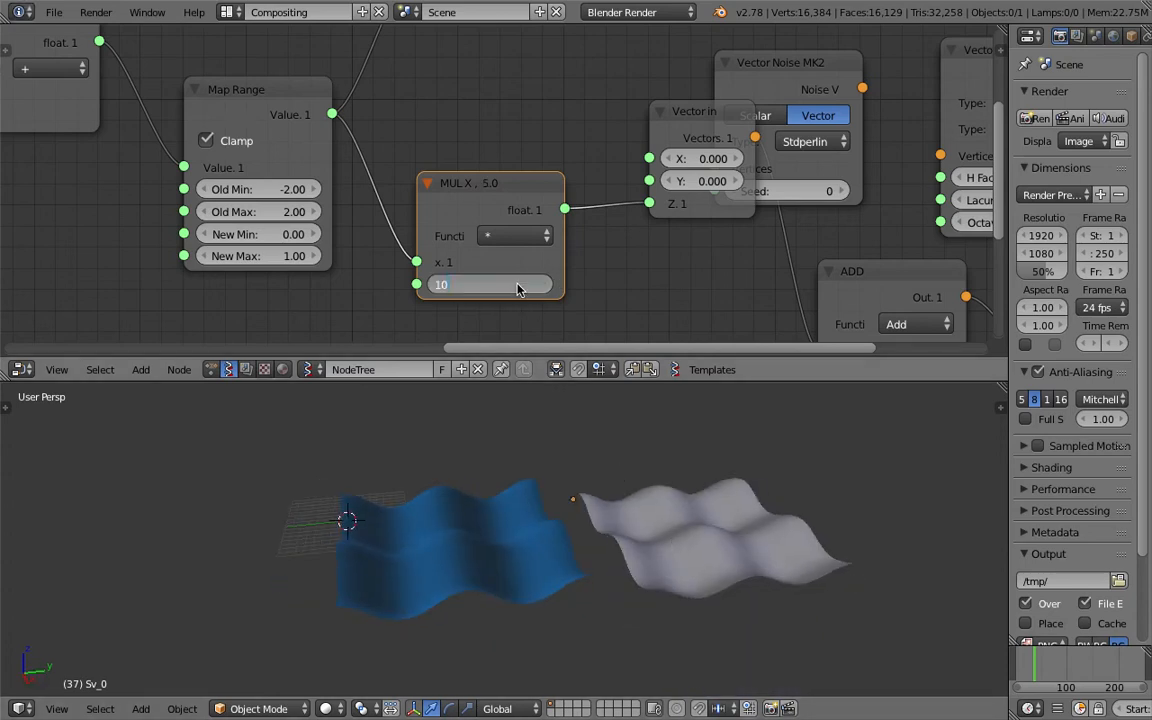
pyautogui.press('Return')
pyautogui.click(504, 285)
pyautogui.write('20')
pyautogui.press('Return')
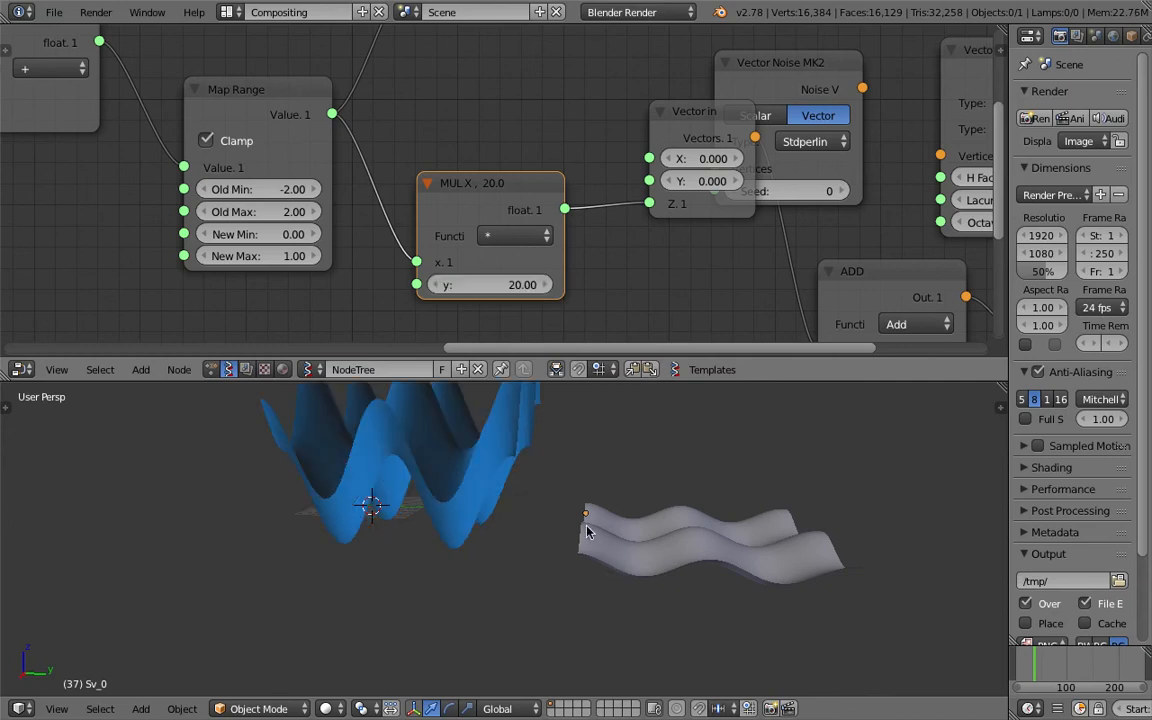
# Save the file and set the multiply node's y value to 10.
pyautogui.hotkey('ctrl', 's')
pyautogui.click(512, 284)
pyautogui.write('1')
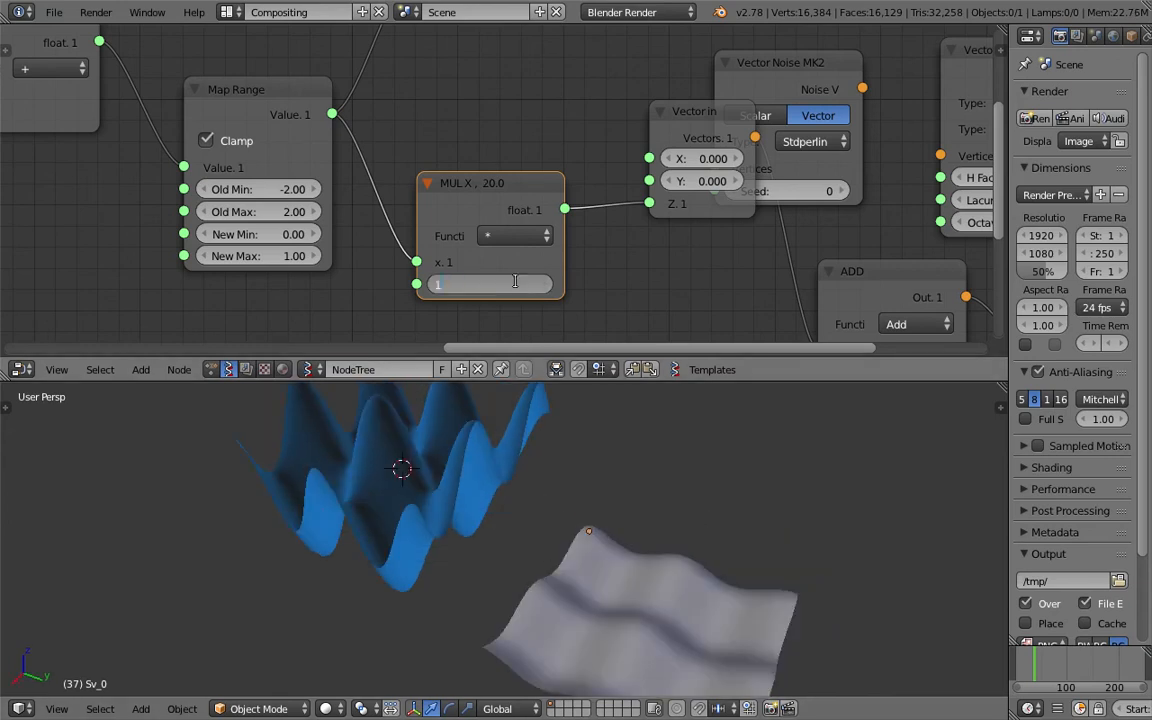
pyautogui.press('Return')
pyautogui.scroll(-1, 524, 254)
pyautogui.moveTo(700, 500)
pyautogui.mouseDown(button='middle')
pyautogui.moveTo(707, 530)
pyautogui.moveTo(678, 527)
pyautogui.moveTo(694, 514)
pyautogui.mouseUp(button='middle')
# Move the Vector Noise MK2 node up and right, clear of Vector in, and the Vector Fractal node right.
pyautogui.scroll(-4, 678, 527)
pyautogui.scroll(-2, 527, 175)
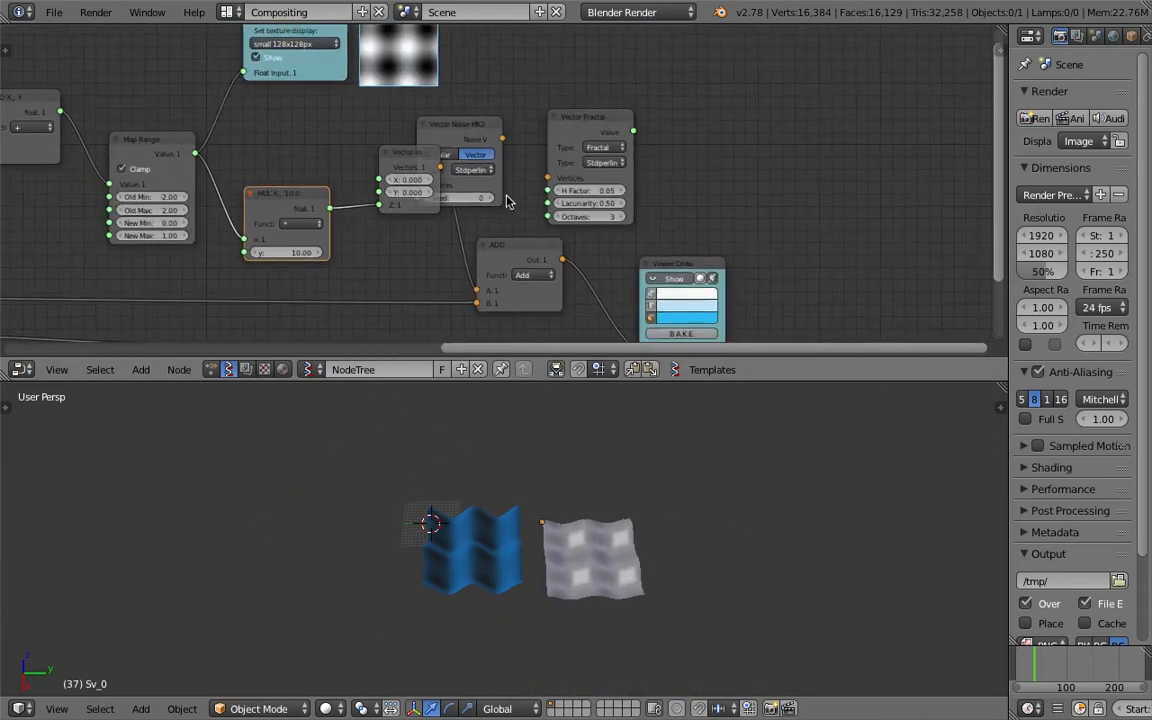
pyautogui.moveTo(480, 124); pyautogui.dragTo(741, 68)
pyautogui.moveTo(629, 123); pyautogui.dragTo(724, 148)
pyautogui.moveTo(722, 68); pyautogui.dragTo(560, 42)
pyautogui.moveTo(560, 42); pyautogui.dragTo(720, 58, button='middle')
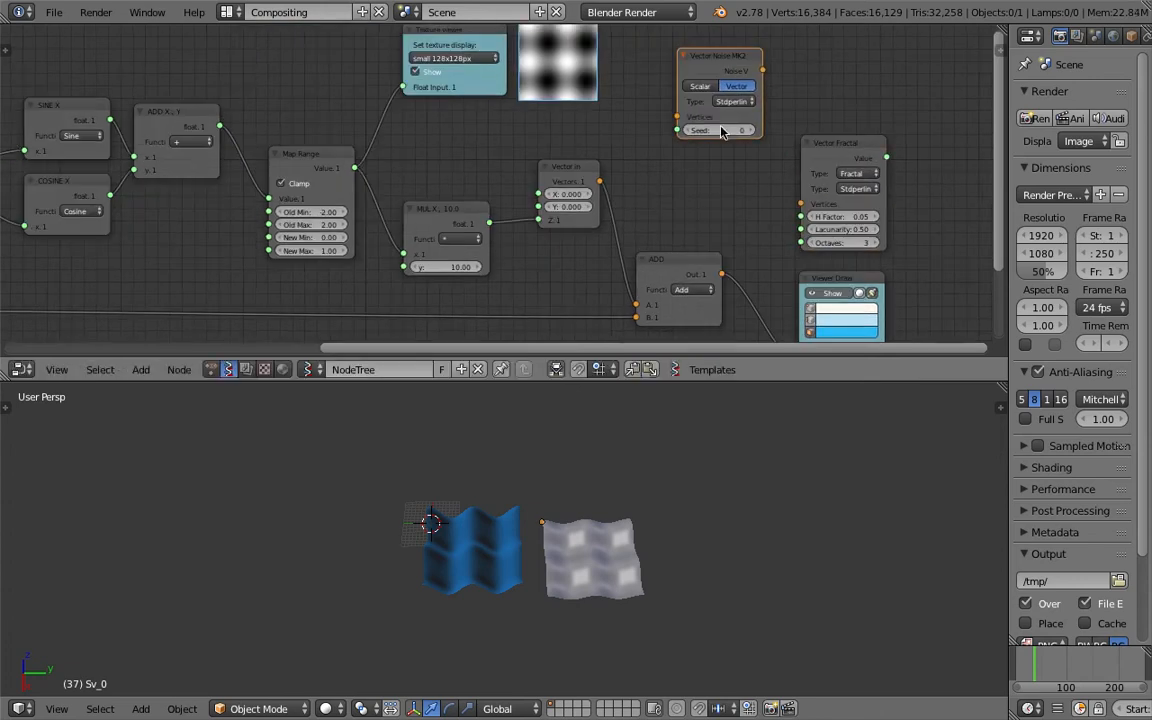
# Enlarge the node editor by shrinking the 3D view below it and the Properties editor beside it.
pyautogui.moveTo(637, 382); pyautogui.dragTo(640, 555)
pyautogui.scroll(-3, 481, 211)
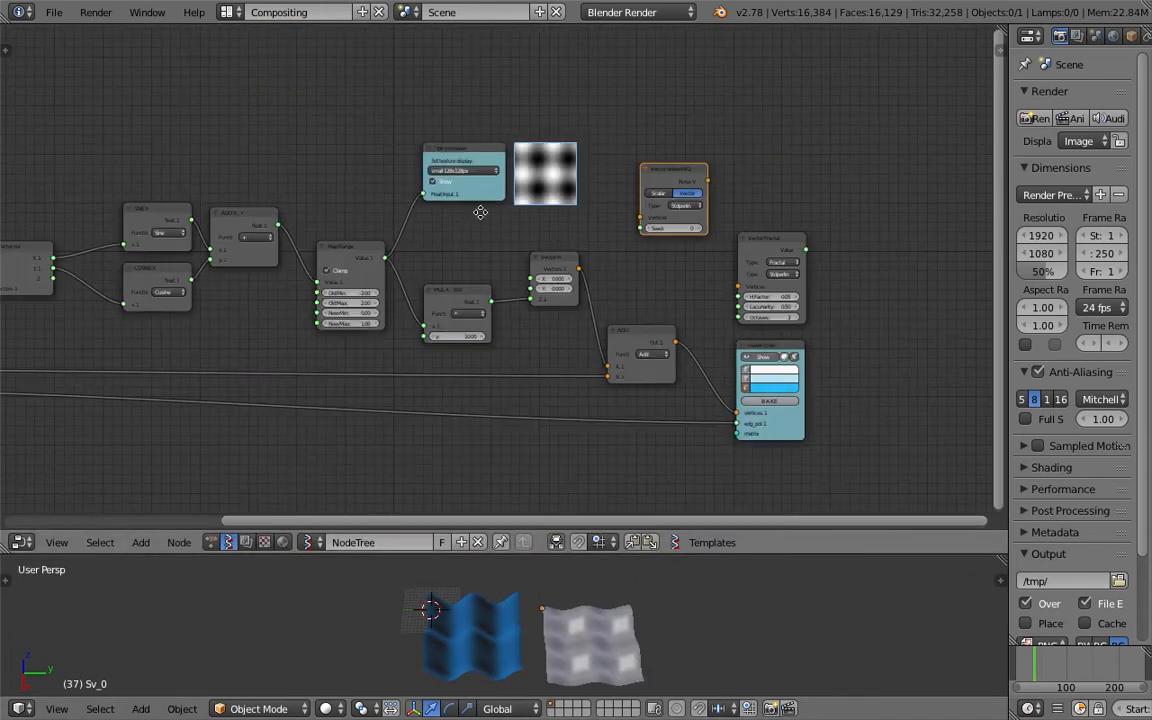
pyautogui.moveTo(481, 211); pyautogui.dragTo(491, 207, button='middle')
pyautogui.scroll(2, 491, 207)
pyautogui.moveTo(1007, 143); pyautogui.dragTo(1120, 143)
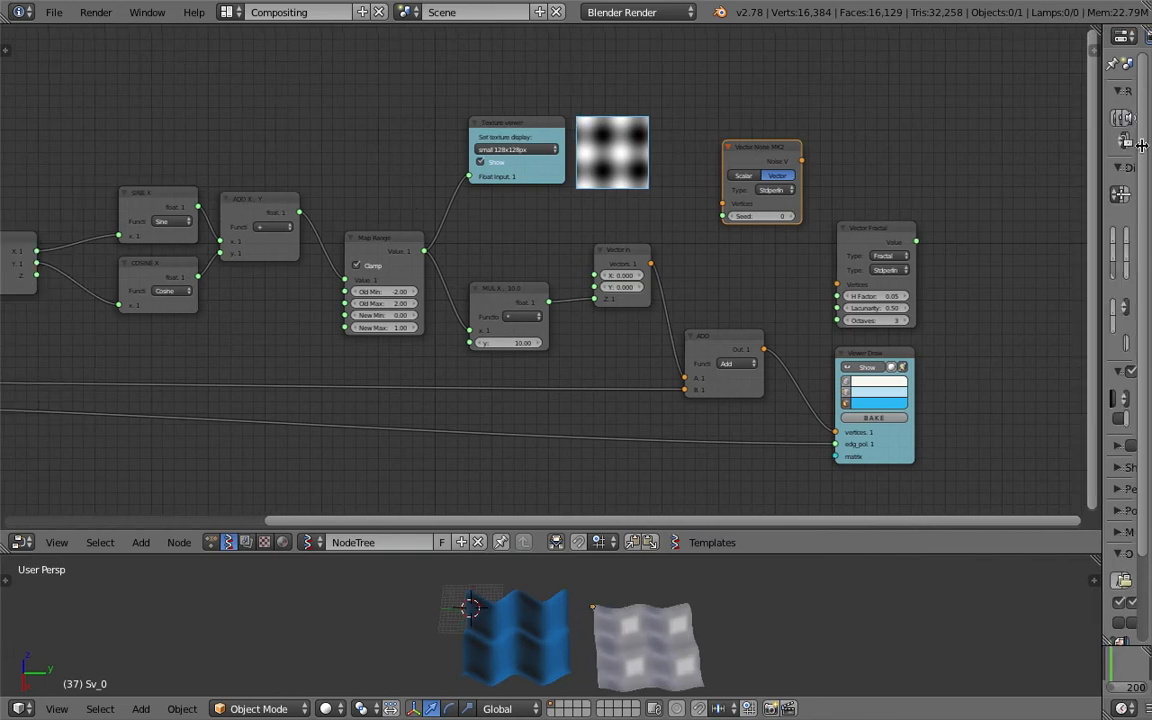
pyautogui.scroll(1, 514, 108)
# Shift the Texture viewer node slightly up and left, and place a duplicate of it beyond Vector Noise MK2.
pyautogui.moveTo(514, 108); pyautogui.dragTo(493, 96)
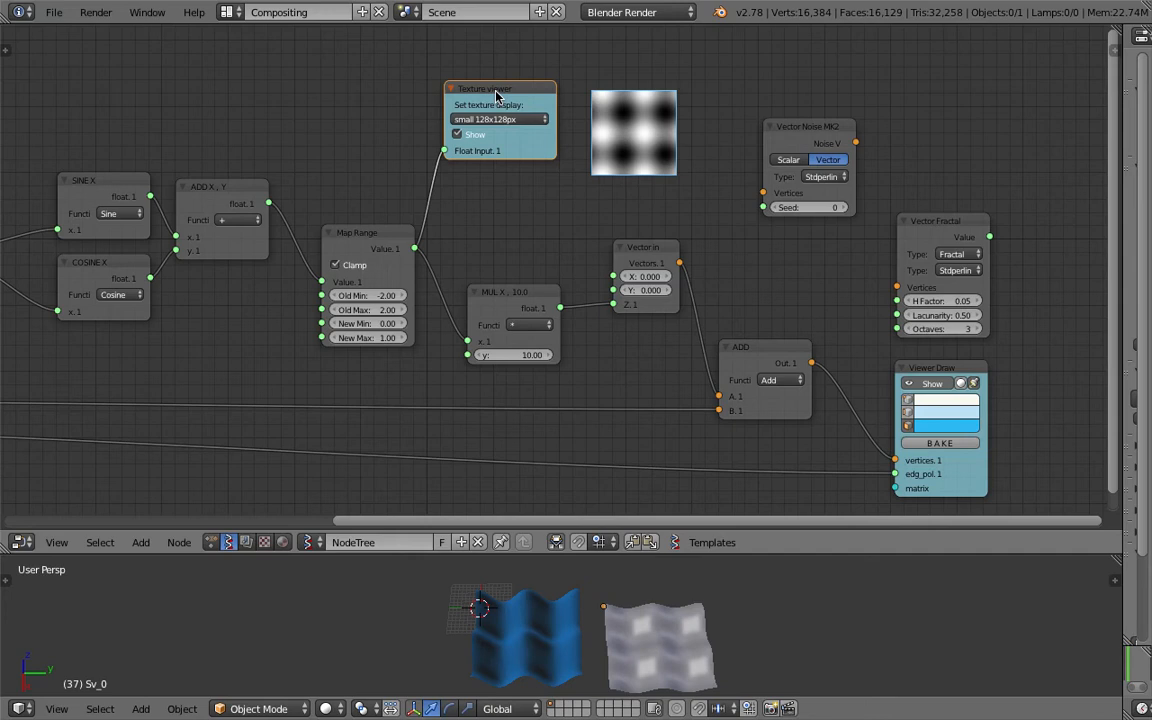
pyautogui.hotkey('shift', 'd')
pyautogui.click(955, 112)
pyautogui.moveTo(710, 188); pyautogui.dragTo(788, 172, button='middle')
# Duplicate the multiply-scalar vector node above the original and connect the Plane's vertices to its A input.
pyautogui.scroll(-1, 788, 172)
pyautogui.scroll(-1, 788, 172)
pyautogui.moveTo(75, 284); pyautogui.dragTo(169, 302)
pyautogui.scroll(-1, 169, 302)
pyautogui.moveTo(169, 301); pyautogui.dragTo(196, 277, button='middle')
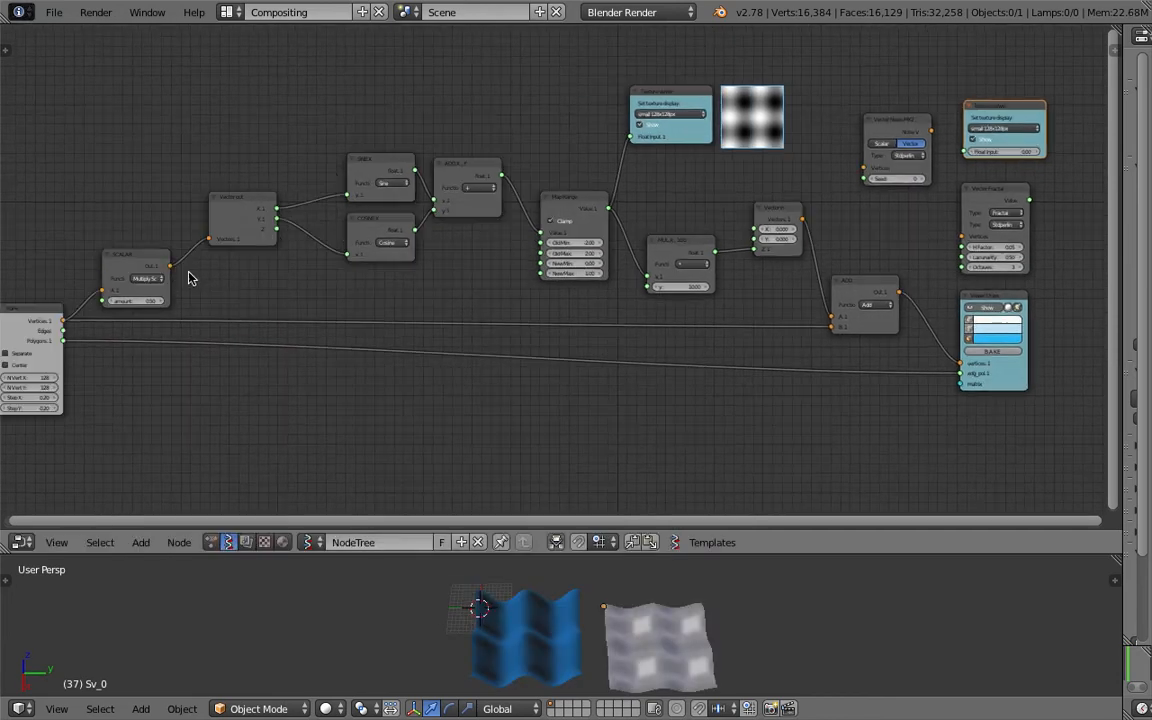
pyautogui.moveTo(170, 268); pyautogui.dragTo(83, 146)
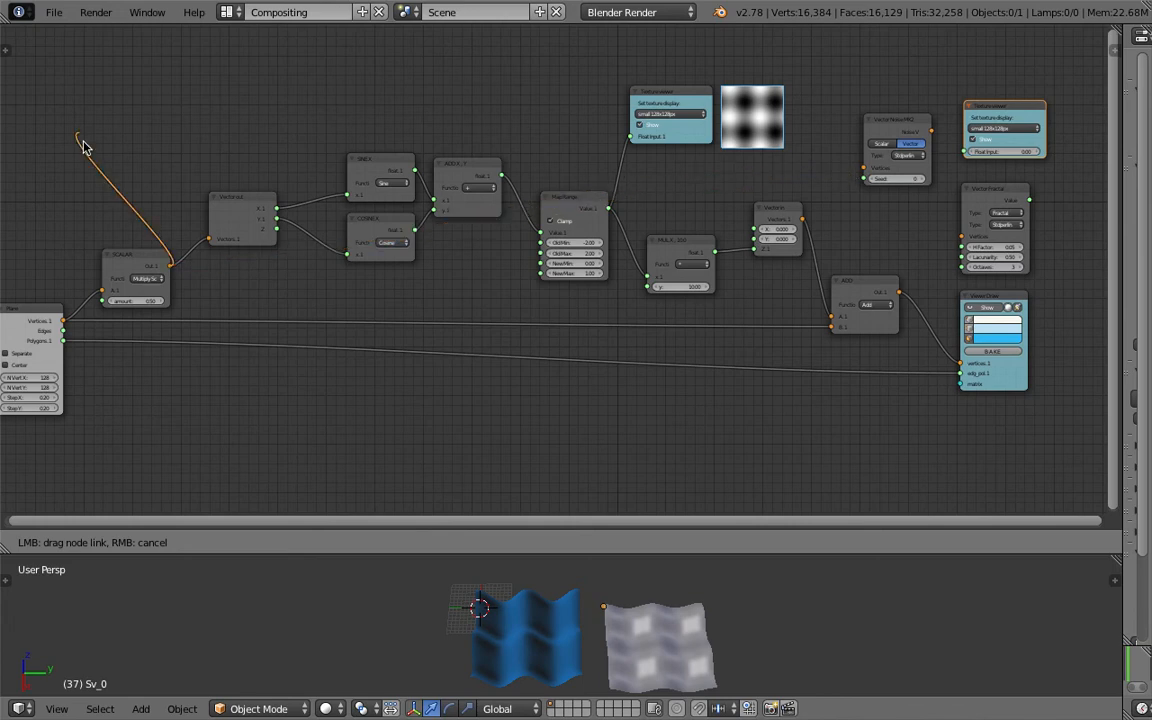
pyautogui.moveTo(71, 321); pyautogui.dragTo(121, 260)
pyautogui.click(127, 261)
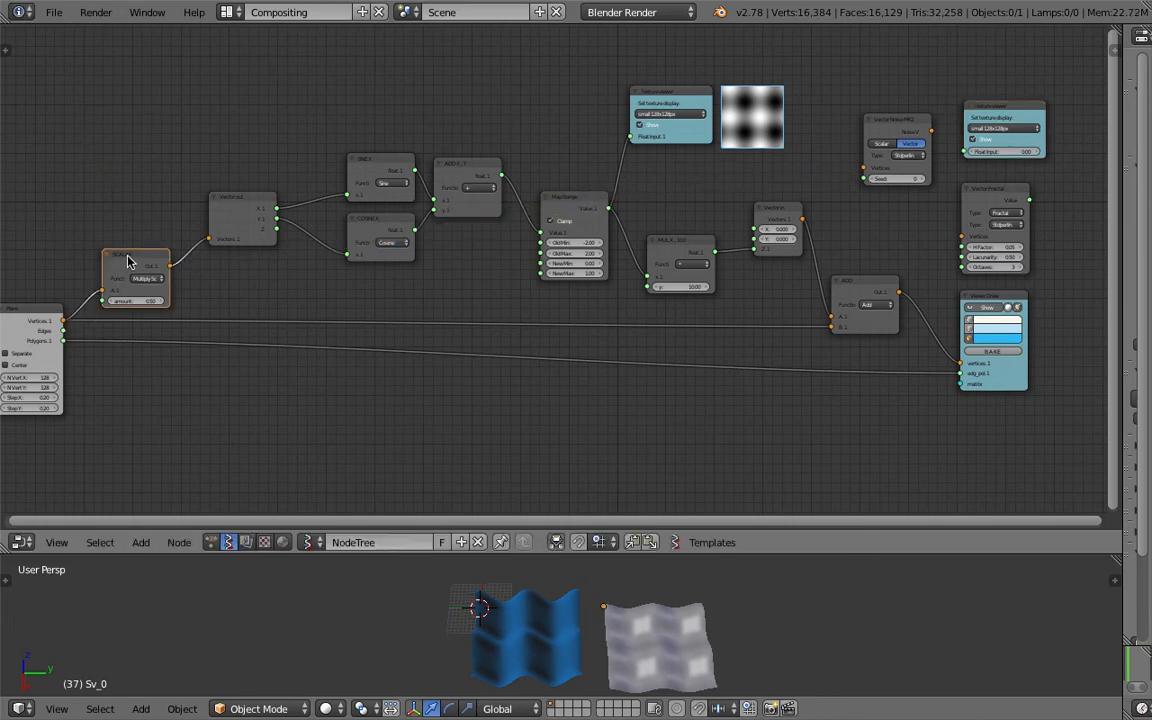
pyautogui.hotkey('shift', 'd')
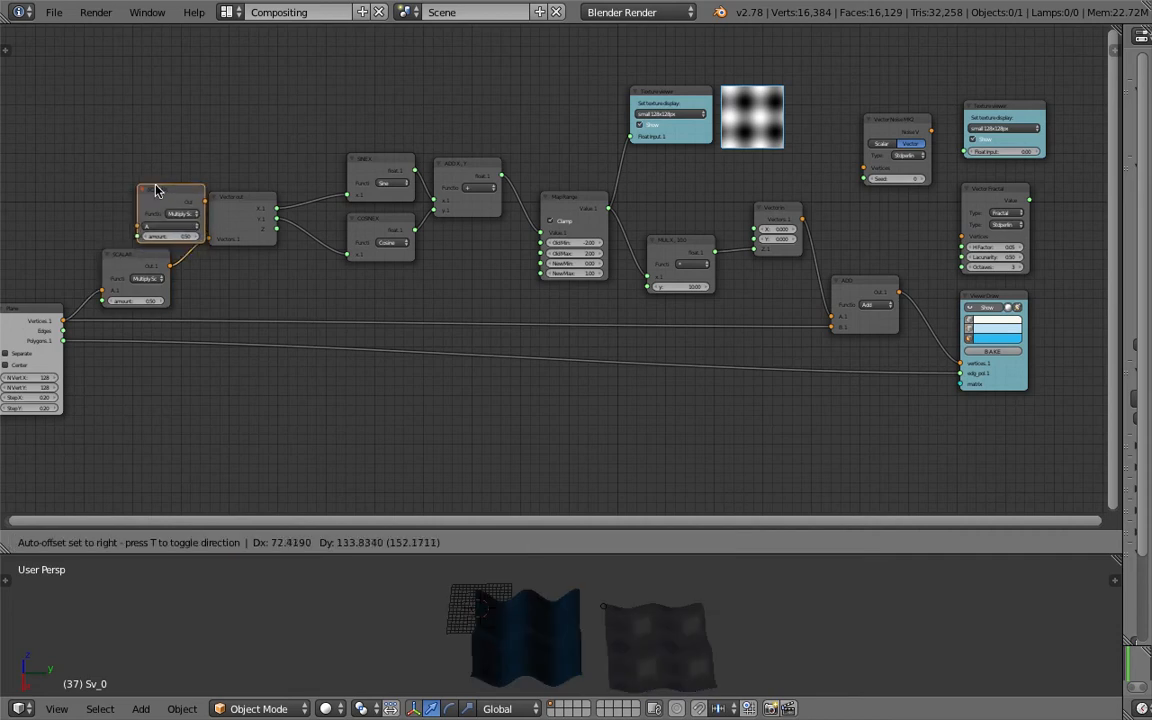
pyautogui.click(116, 221)
pyautogui.moveTo(71, 321); pyautogui.dragTo(113, 207)
pyautogui.moveTo(82, 298); pyautogui.dragTo(115, 213)
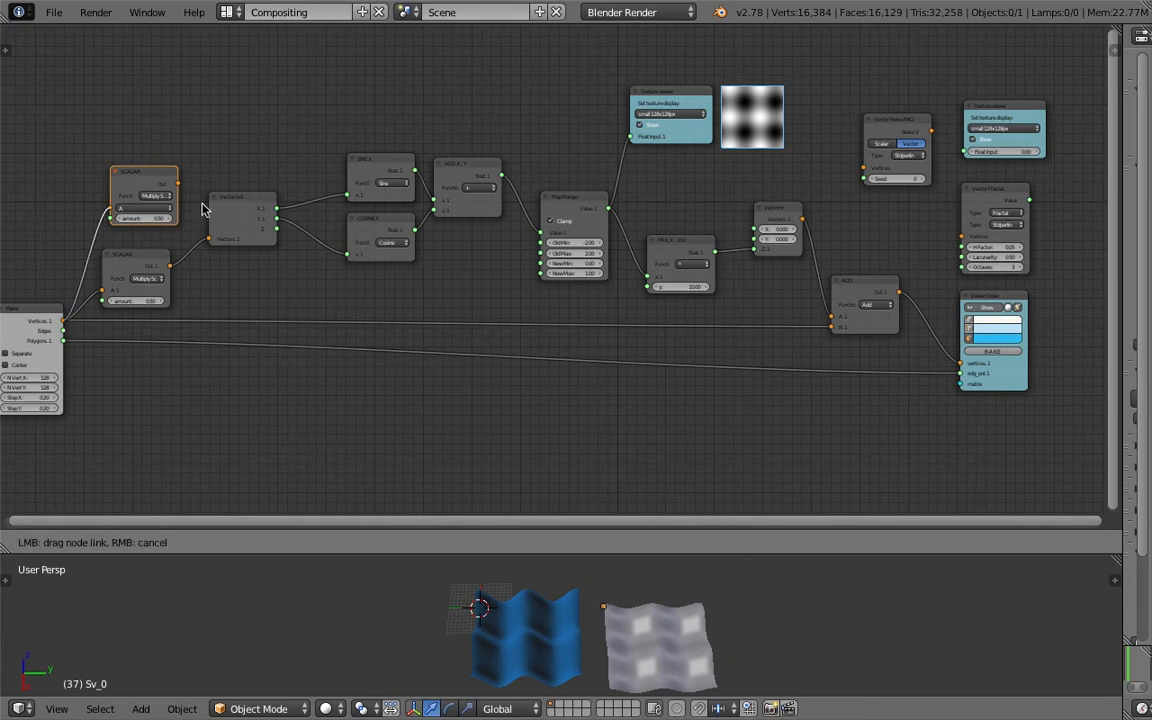
# Connect the duplicated scalar node's output to the Vertices inputs of Vector Noise MK2 and Vector Fractal, shifting both nodes left.
pyautogui.moveTo(181, 191); pyautogui.dragTo(181, 188)
pyautogui.moveTo(250, 173); pyautogui.dragTo(867, 75)
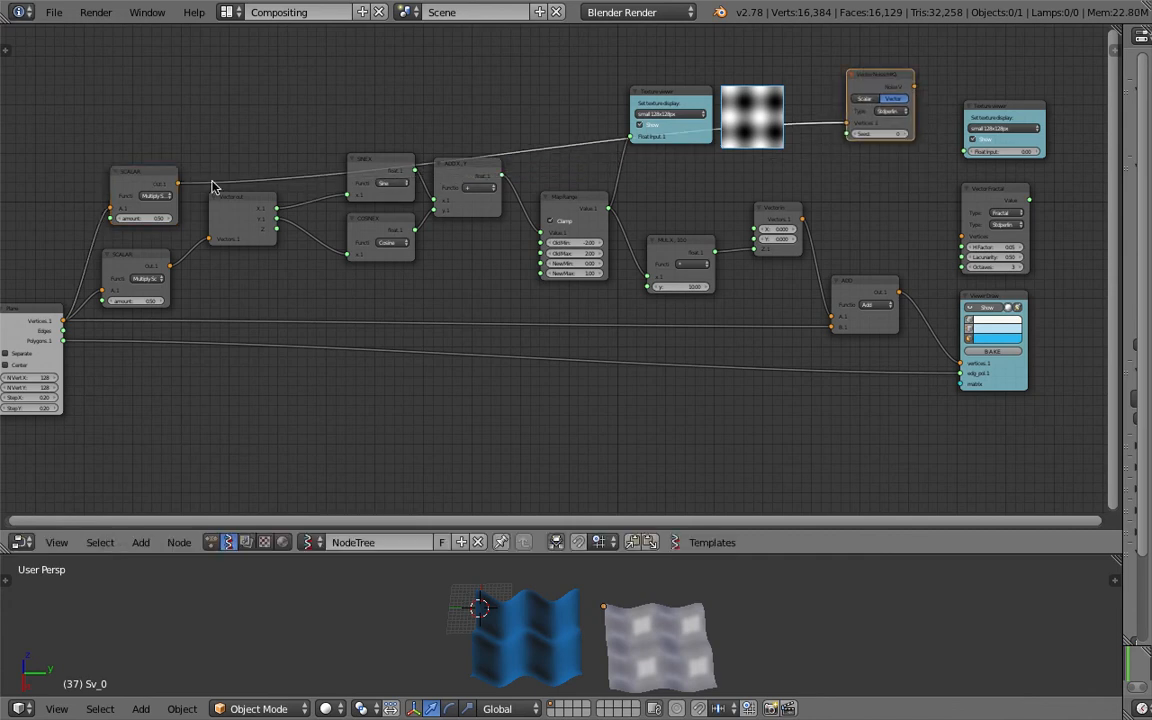
pyautogui.moveTo(187, 185); pyautogui.dragTo(958, 240)
pyautogui.moveTo(985, 194); pyautogui.dragTo(870, 170)
# Connect the Vector Fractal node's Value output to the duplicated Texture viewer's Float Input.
pyautogui.moveTo(846, 166); pyautogui.dragTo(455, 211, button='middle')
pyautogui.scroll(4, 495, 220)
pyautogui.scroll(2, 602, 221)
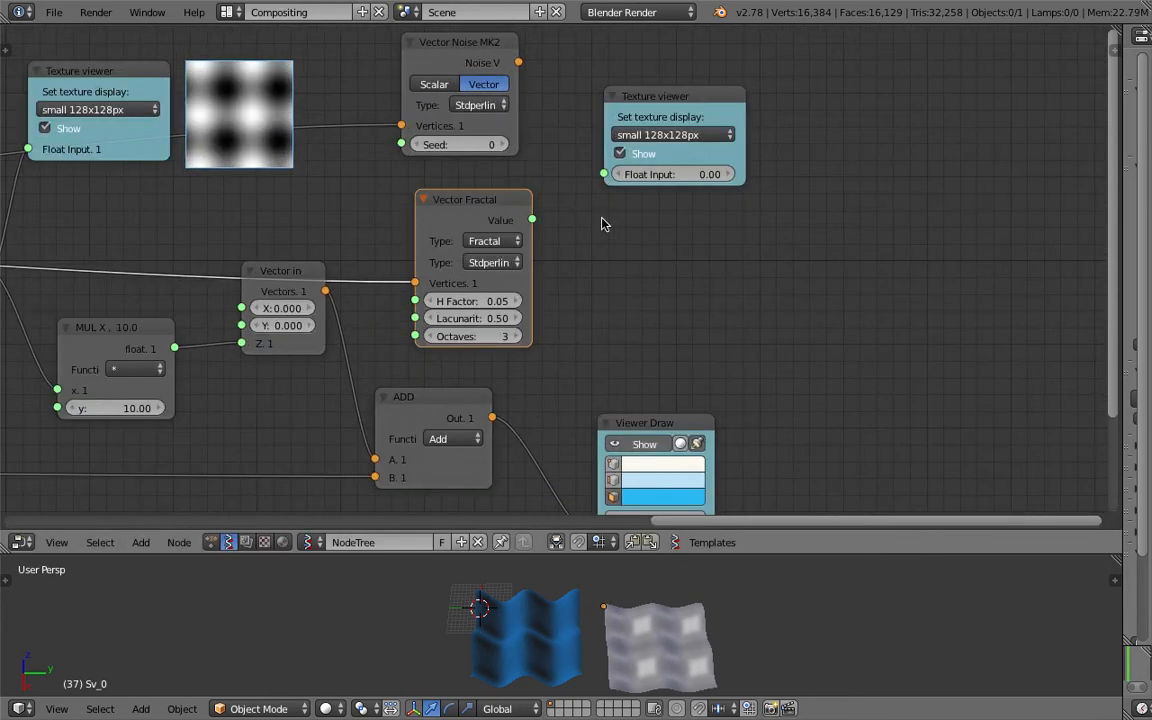
pyautogui.moveTo(514, 87); pyautogui.dragTo(536, 160)
pyautogui.moveTo(528, 242); pyautogui.dragTo(583, 222)
pyautogui.scroll(1, 628, 647)
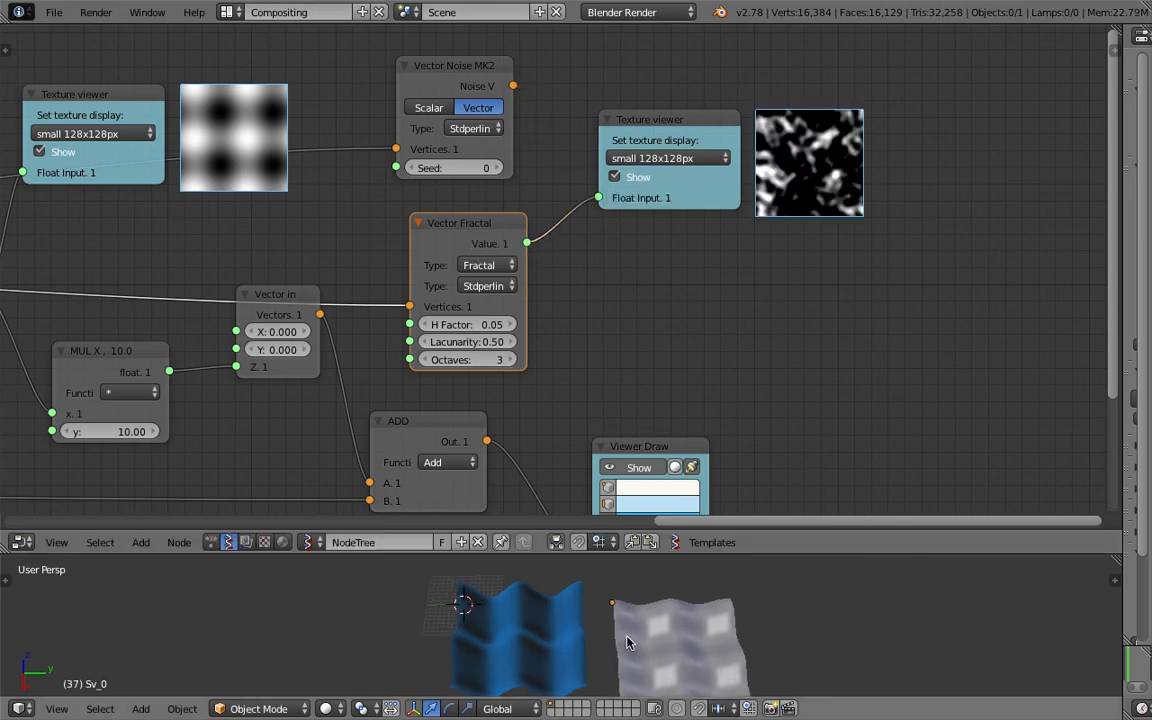
# Show the Vector Noise MK2 output in Scalar mode through another duplicate of the Texture viewer placed above the fractal's viewer.
pyautogui.moveTo(836, 244); pyautogui.dragTo(816, 288, button='middle')
pyautogui.scroll(1, 852, 192)
pyautogui.scroll(-1, 857, 168)
pyautogui.moveTo(774, 244); pyautogui.dragTo(792, 299, button='middle')
pyautogui.click(663, 217)
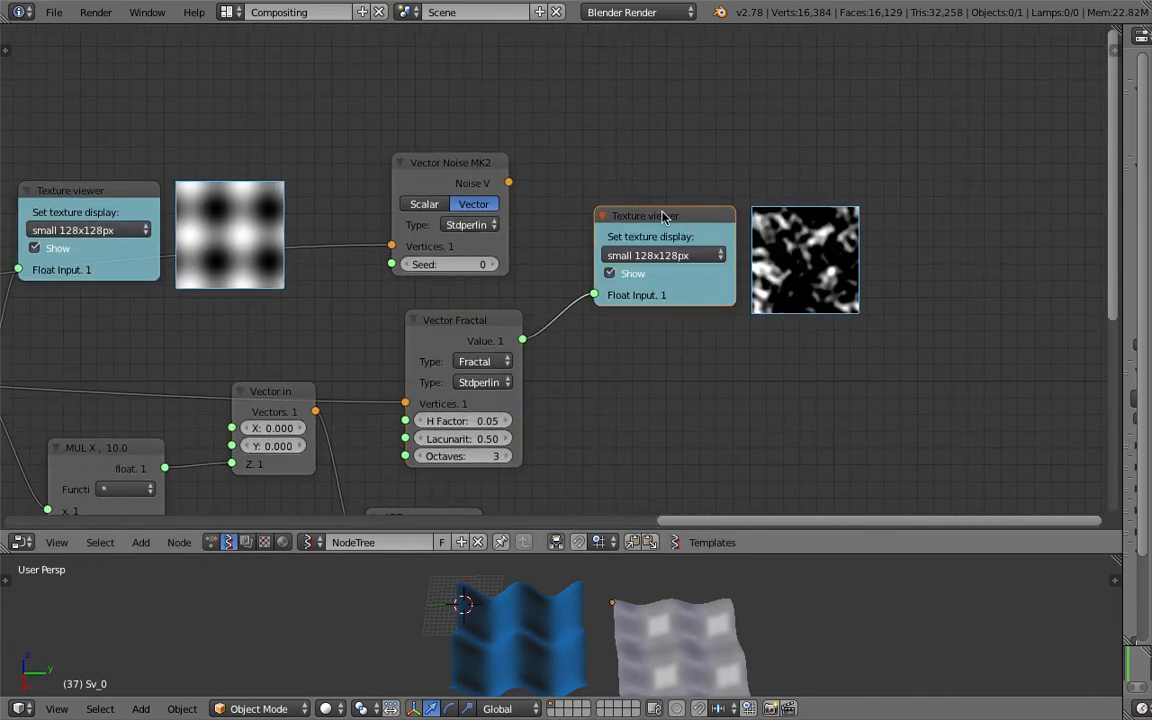
pyautogui.hotkey('shift', 'd')
pyautogui.click(646, 104)
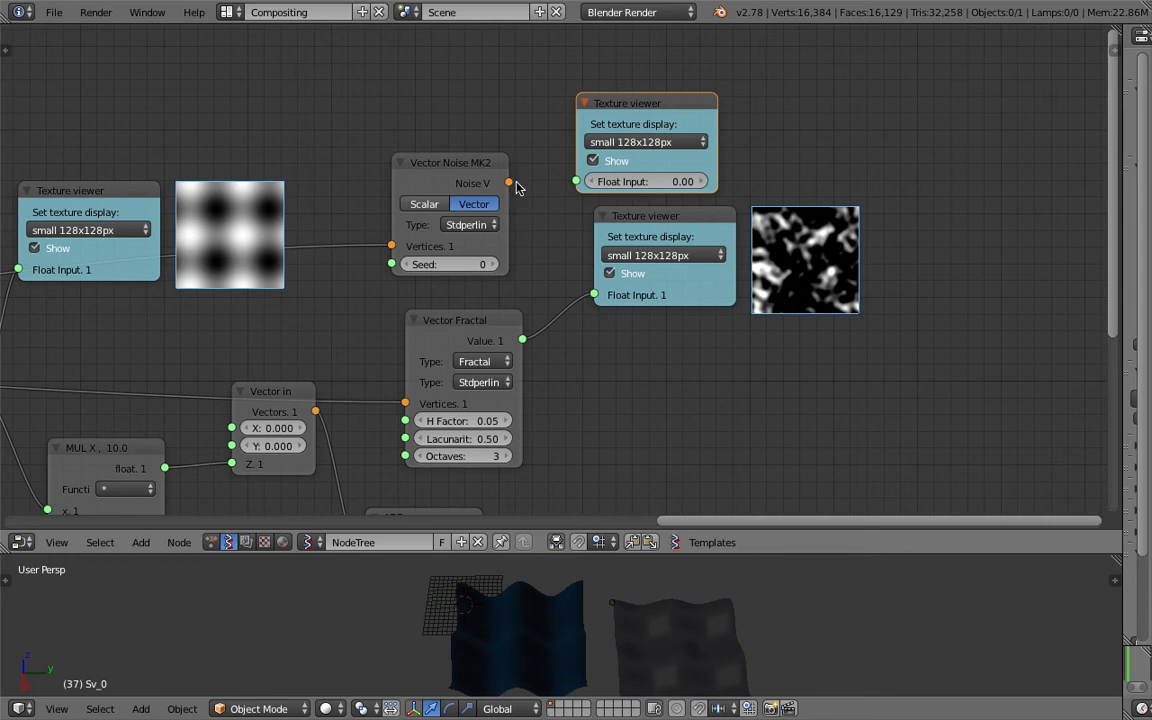
pyautogui.click(438, 202)
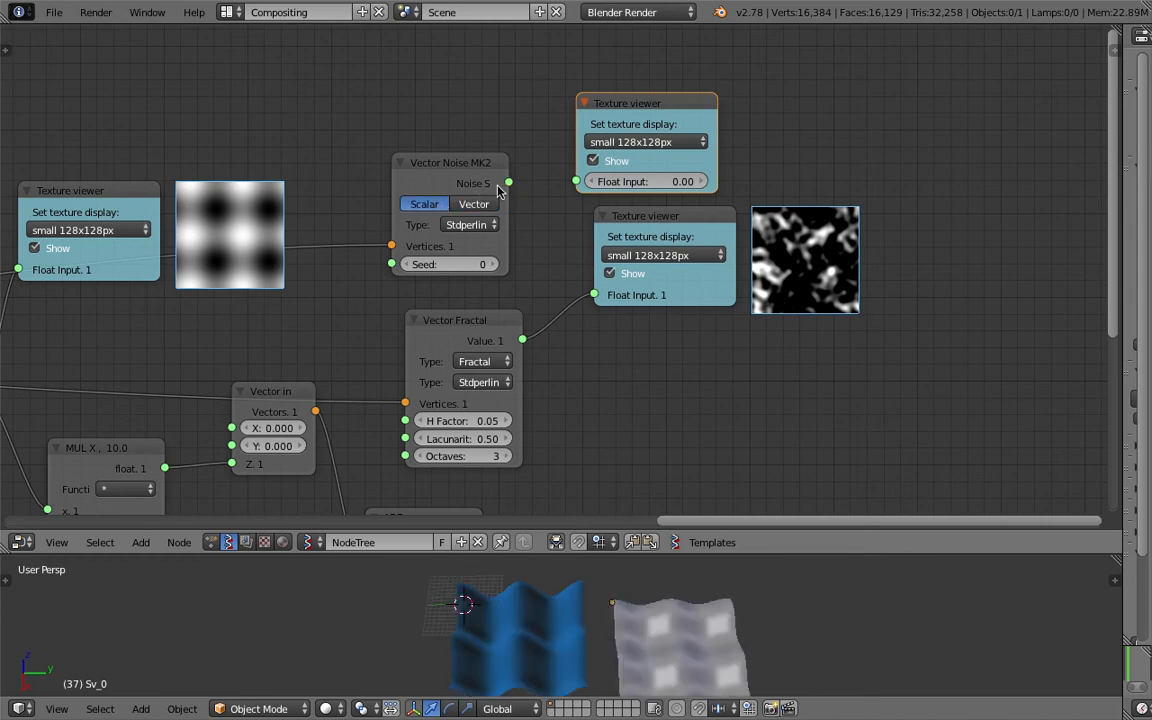
pyautogui.moveTo(507, 183); pyautogui.dragTo(584, 186)
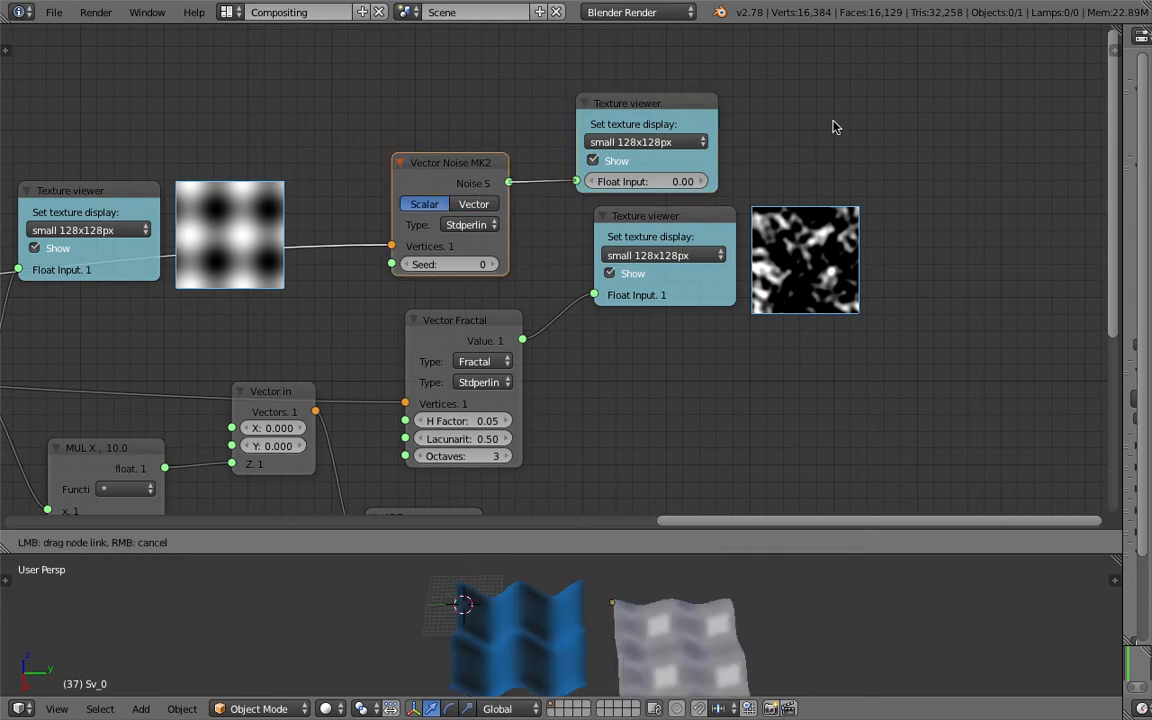
# Align the fractal's Texture viewer below the noise viewer so their previews do not overlap, and save the file.
pyautogui.moveTo(777, 169); pyautogui.dragTo(761, 179, button='middle')
pyautogui.moveTo(674, 234); pyautogui.dragTo(677, 251)
pyautogui.hotkey('ctrl', 's')
pyautogui.click(677, 257)
pyautogui.scroll(-1, 744, 318)
pyautogui.moveTo(704, 325); pyautogui.dragTo(752, 309, button='middle')
pyautogui.hotkey('ctrl', 's')
pyautogui.click(752, 309)
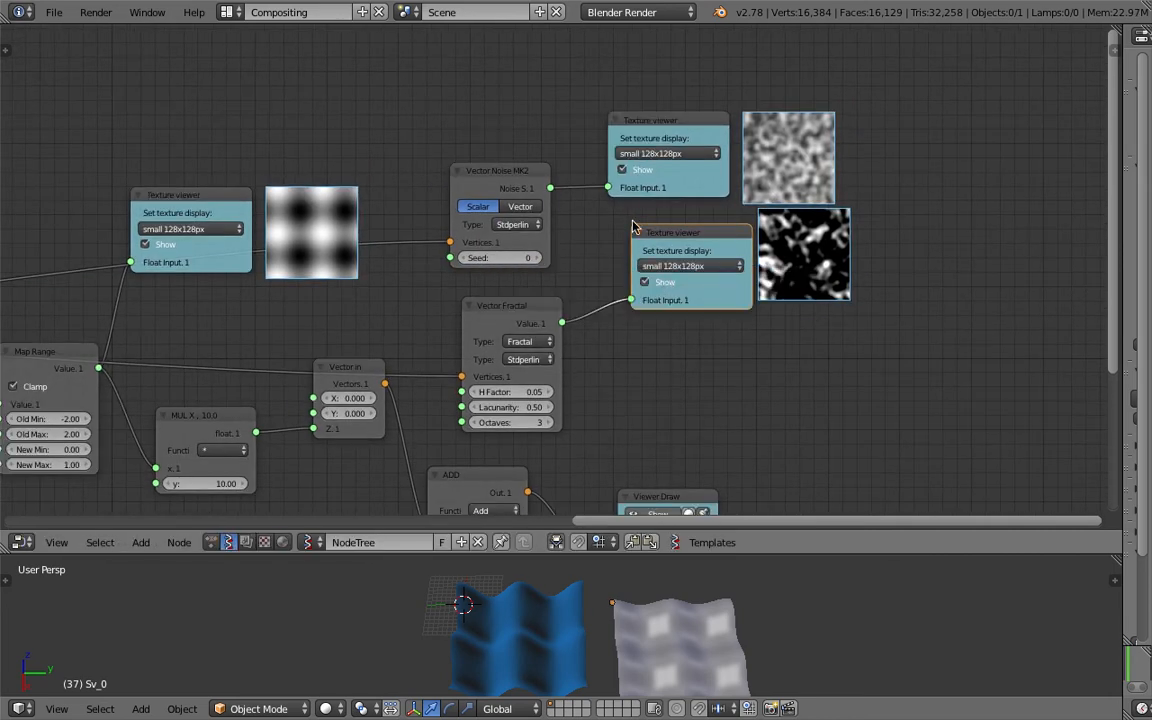
pyautogui.moveTo(831, 594); pyautogui.dragTo(792, 590, button='middle')
pyautogui.moveTo(782, 592); pyautogui.dragTo(797, 599, button='middle')
pyautogui.moveTo(660, 228); pyautogui.dragTo(635, 229)
# Move the wave pattern's Texture viewer up and right, away from Map Range, and save the file.
pyautogui.moveTo(383, 182); pyautogui.dragTo(703, 211, button='middle')
pyautogui.moveTo(607, 239); pyautogui.dragTo(609, 196)
pyautogui.moveTo(561, 293); pyautogui.dragTo(493, 275, button='middle')
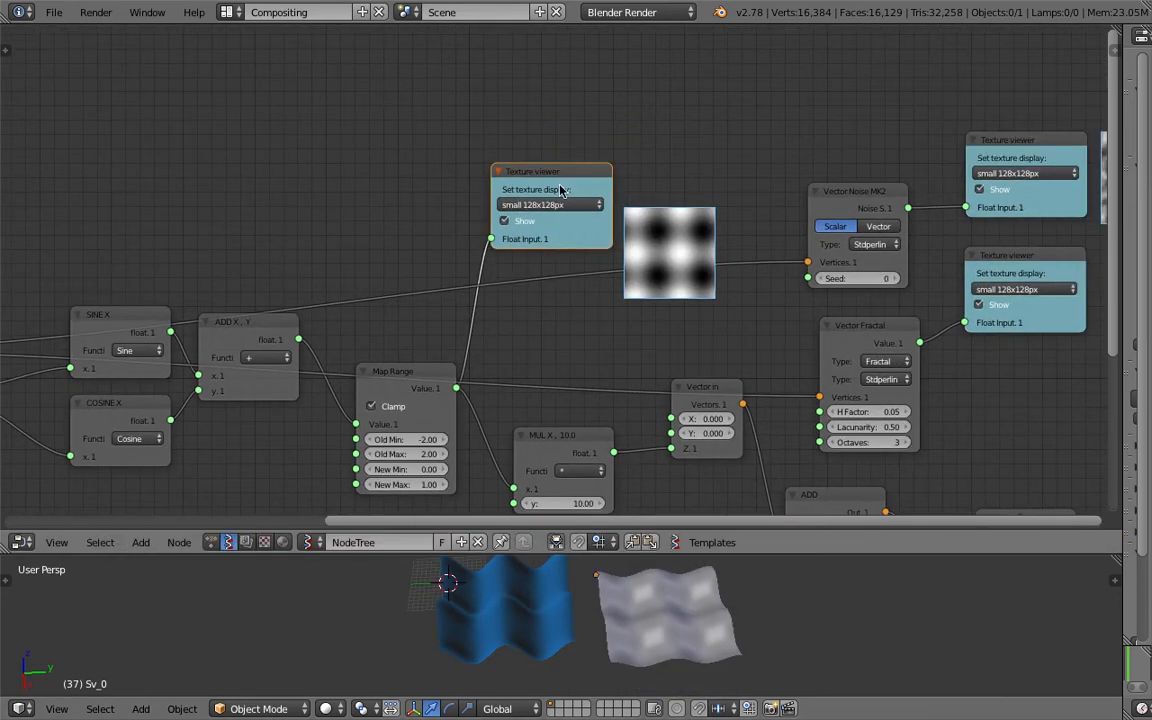
pyautogui.moveTo(560, 190); pyautogui.dragTo(629, 155)
pyautogui.hotkey('ctrl', 's')
pyautogui.click(630, 149)
pyautogui.moveTo(540, 150); pyautogui.dragTo(489, 151, button='middle')
# Insert a Math node between Map Range and its Texture viewer, and move that viewer up.
pyautogui.hotkey('shift', 'a')
pyautogui.click(437, 148)
pyautogui.write('math')
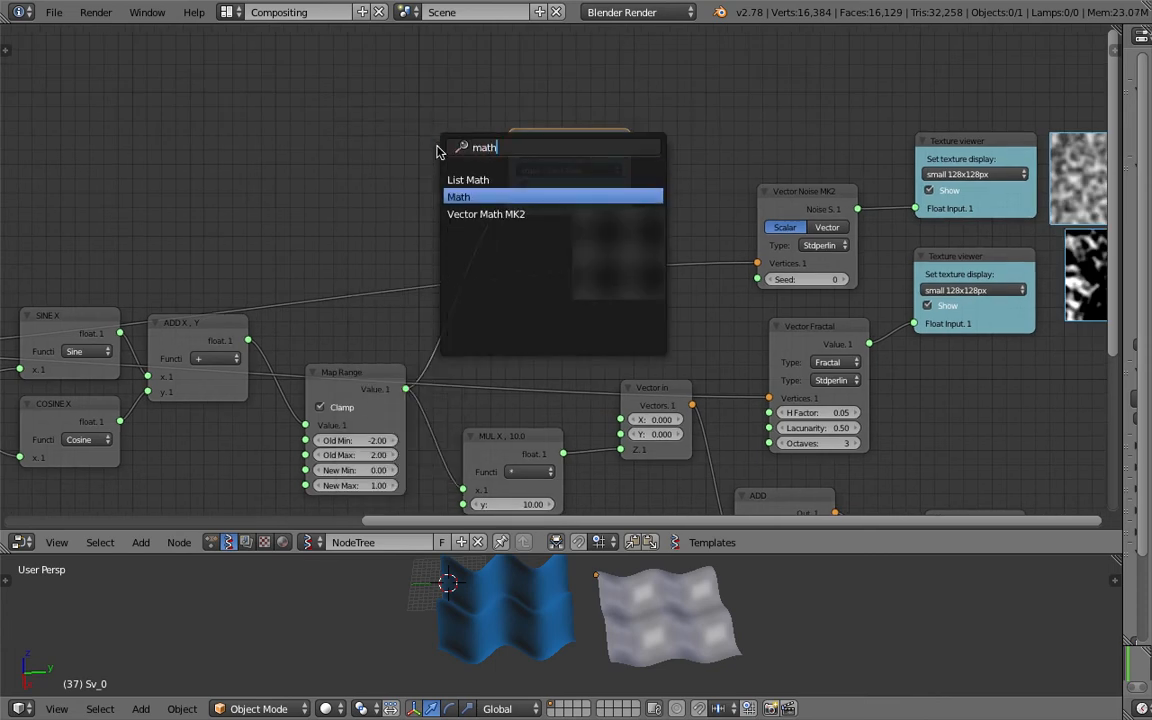
pyautogui.press('Return')
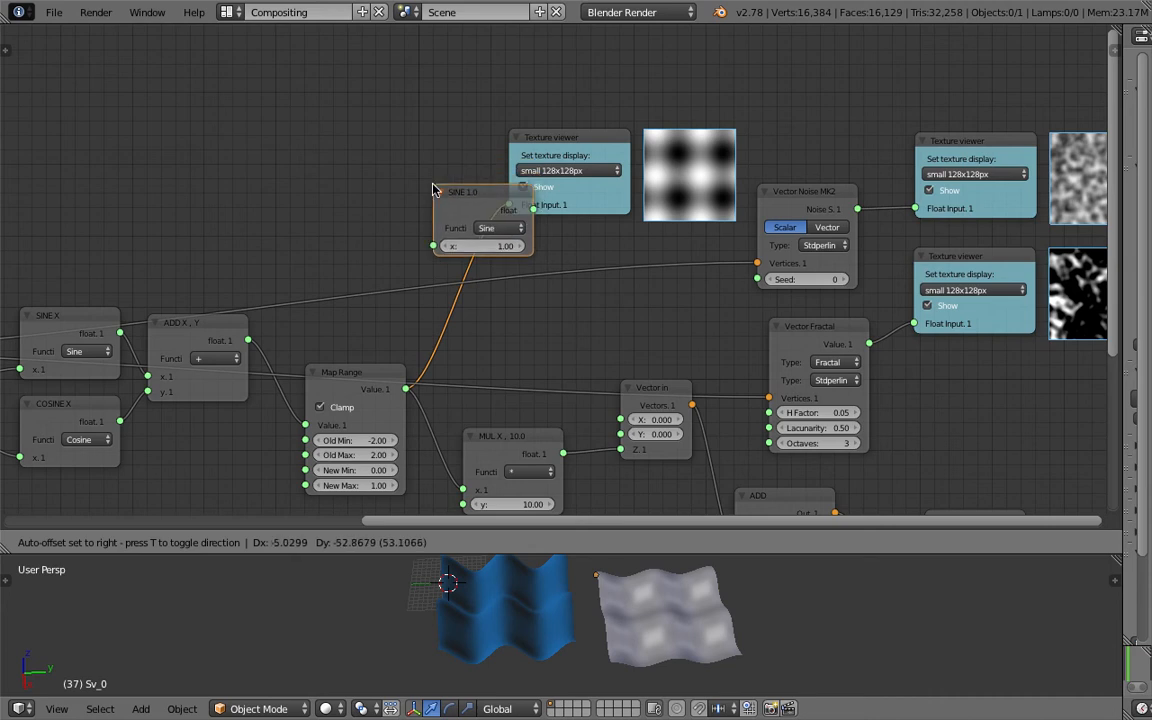
pyautogui.click(464, 188)
pyautogui.moveTo(485, 213); pyautogui.dragTo(406, 224, button='middle')
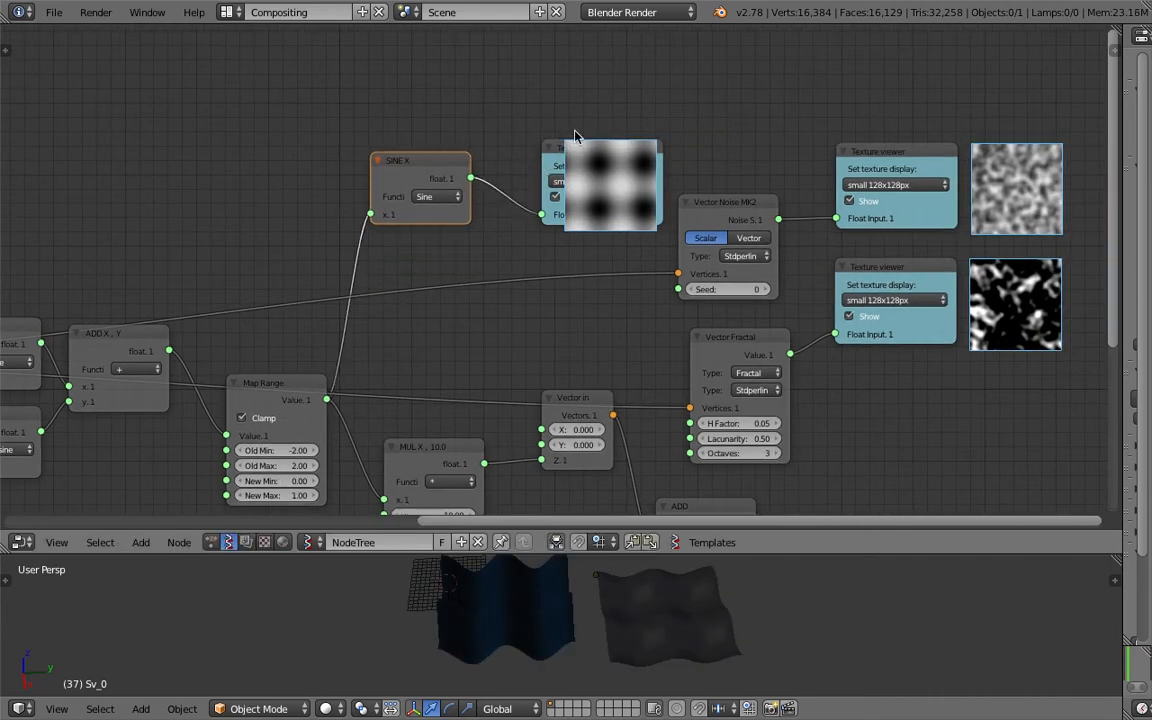
pyautogui.moveTo(581, 149); pyautogui.dragTo(556, 95)
# Set the inserted Math node's function to modulo.
pyautogui.click(424, 198)
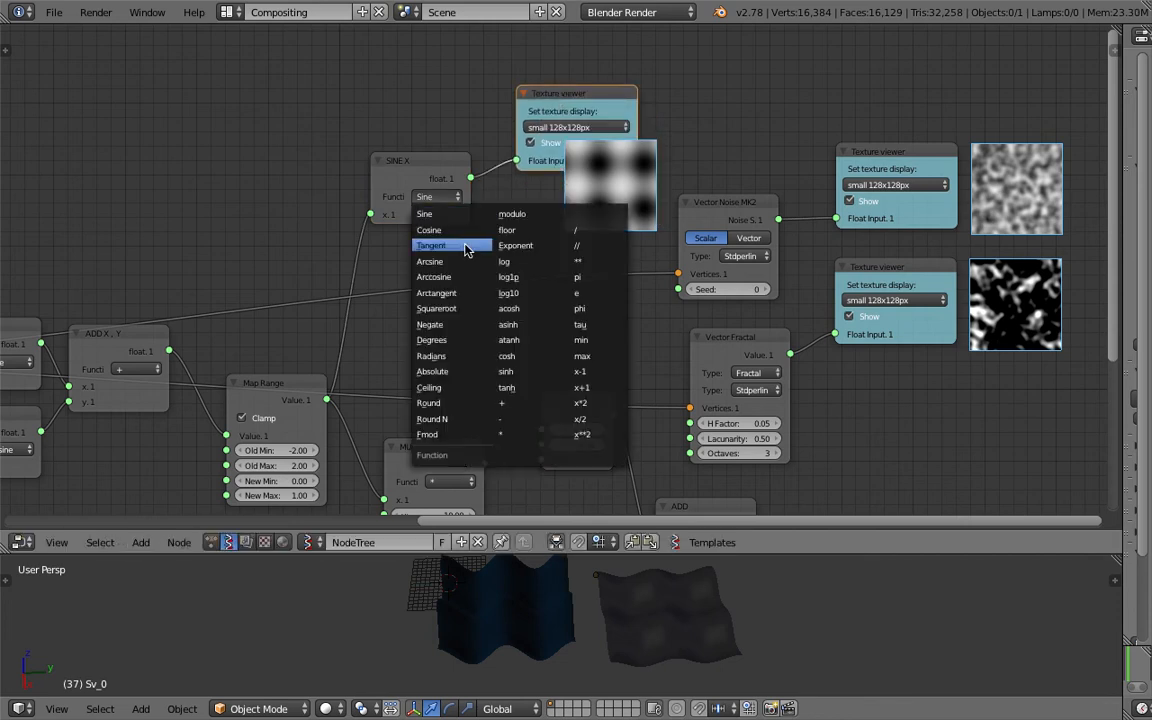
pyautogui.click(531, 206)
pyautogui.moveTo(544, 211); pyautogui.dragTo(509, 224, button='middle')
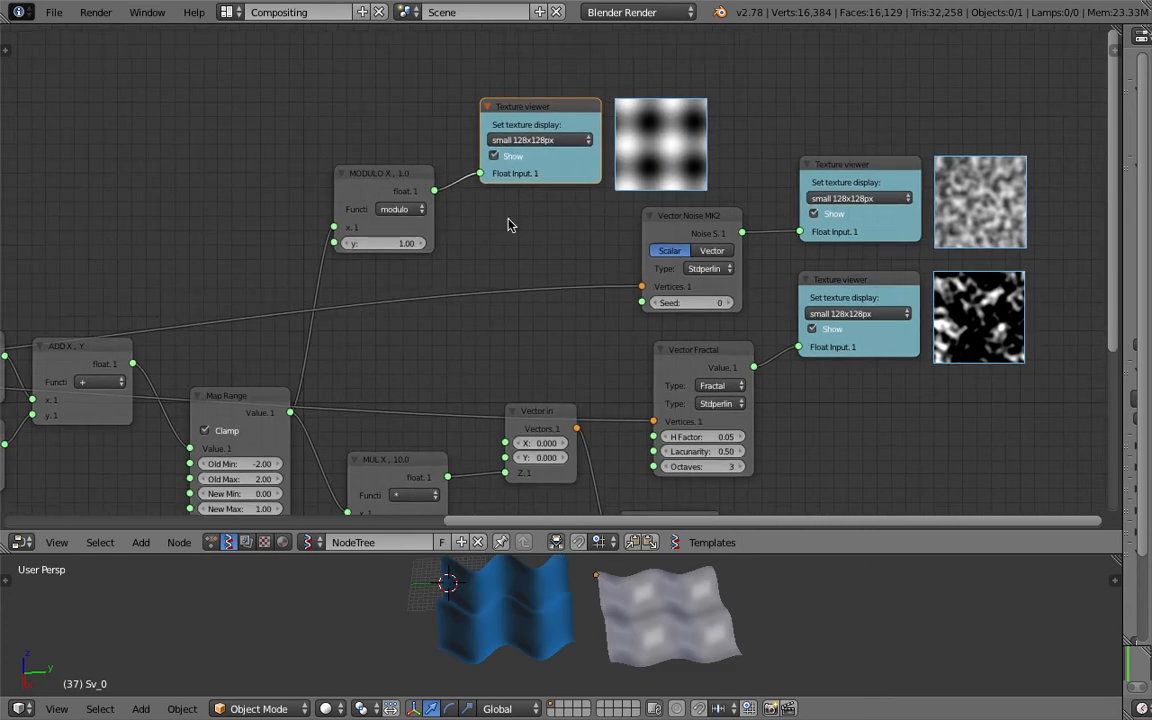
pyautogui.scroll(2, 509, 224)
# Try y values of 2, 5 and 0.2 on the modulo node to compare the resulting textures.
pyautogui.click(352, 240)
pyautogui.write('2')
pyautogui.click(441, 238)
pyautogui.click(372, 241)
pyautogui.write('5')
pyautogui.click(427, 242)
pyautogui.click(367, 241)
pyautogui.write('0.2')
pyautogui.press('Return')
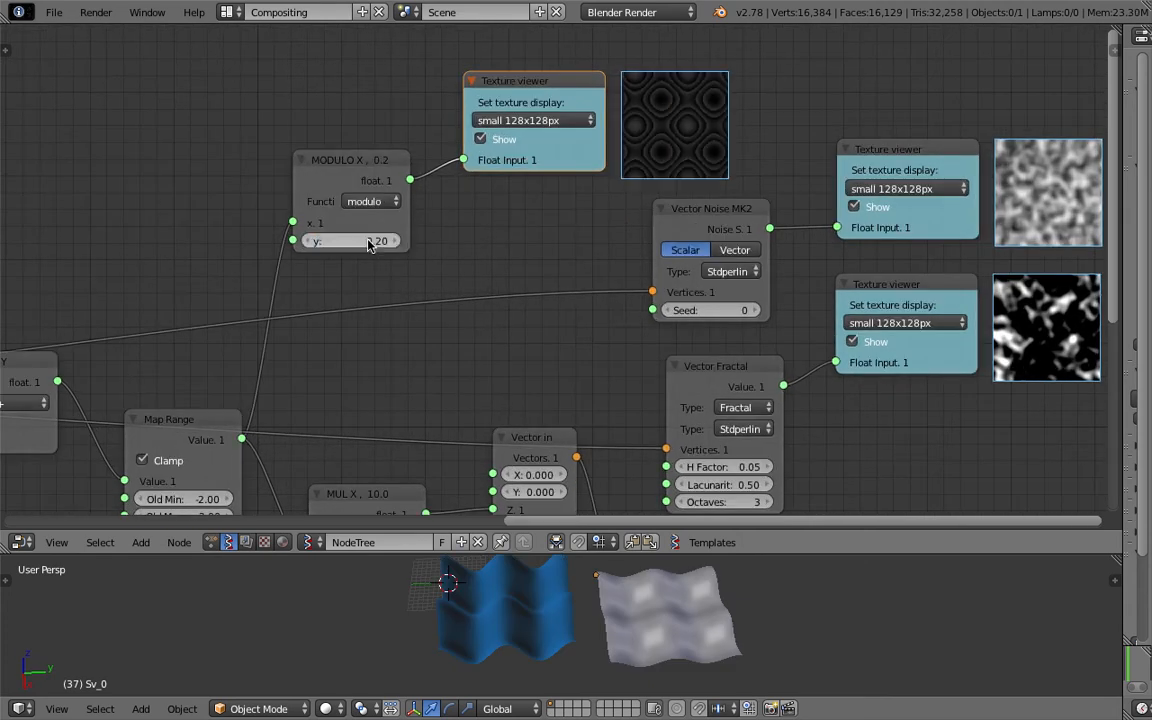
# Try y values of 0.1, 0.37 and 0.5 on the modulo node while viewing the texture up close.
pyautogui.scroll(4, 610, 145)
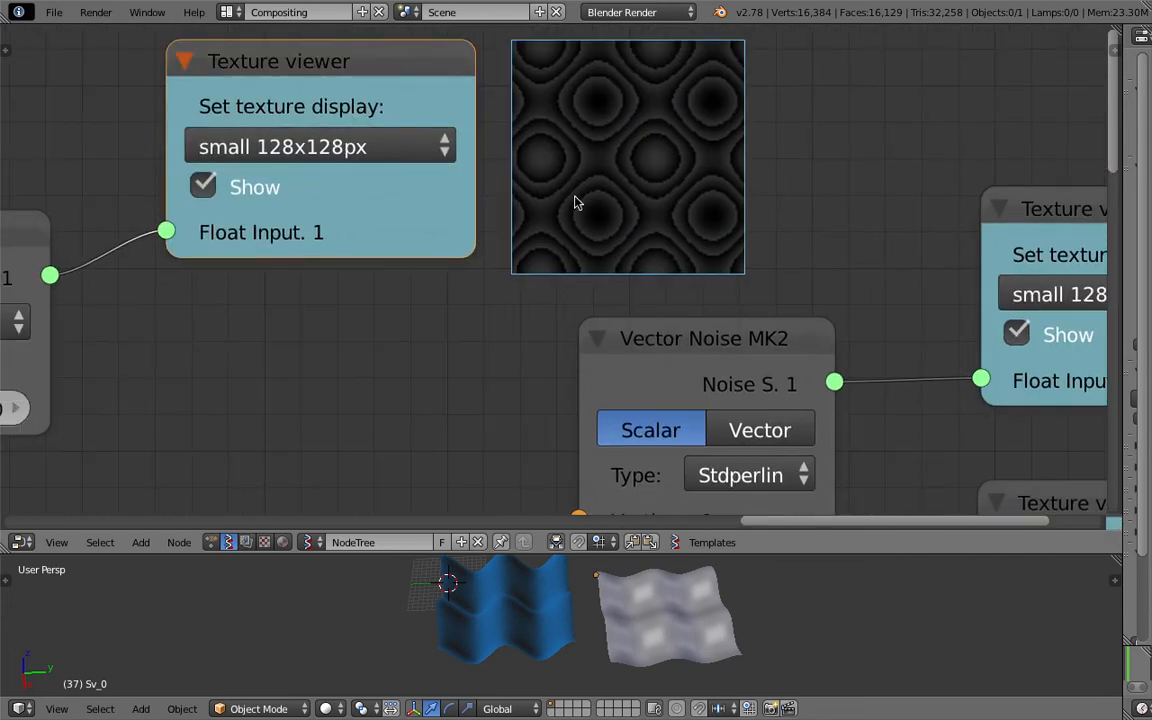
pyautogui.scroll(-1, 575, 203)
pyautogui.click(234, 387)
pyautogui.write('.1')
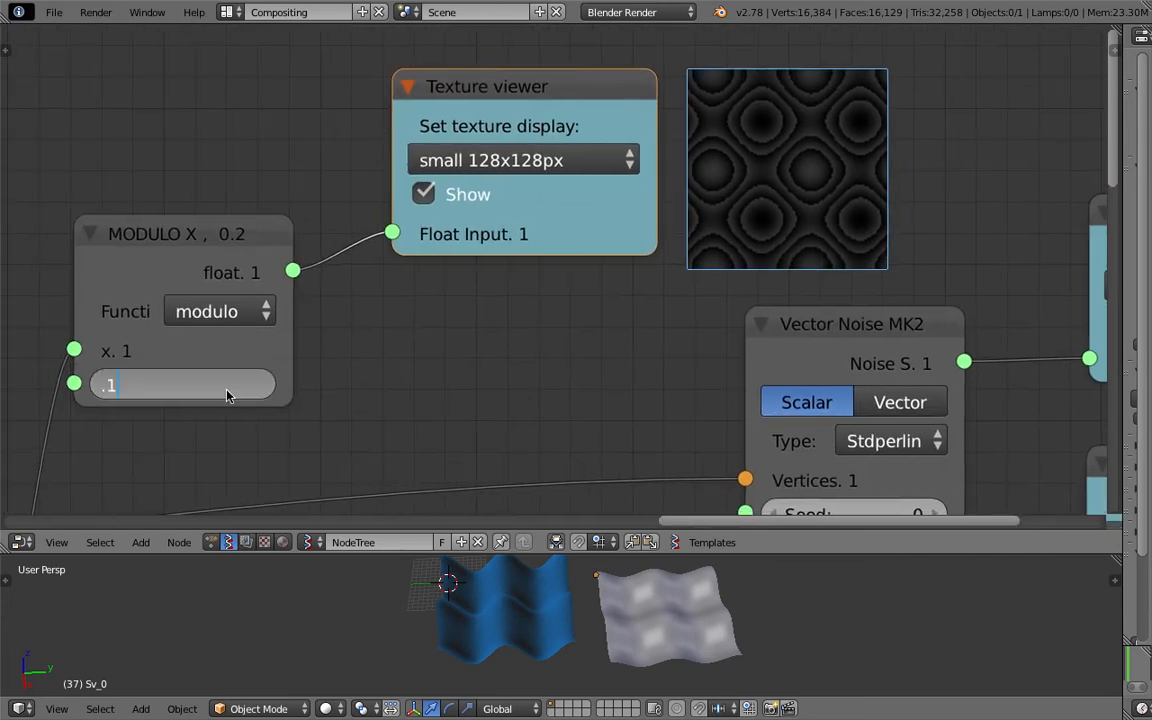
pyautogui.press('Return')
pyautogui.moveTo(244, 386); pyautogui.dragTo(330, 386)
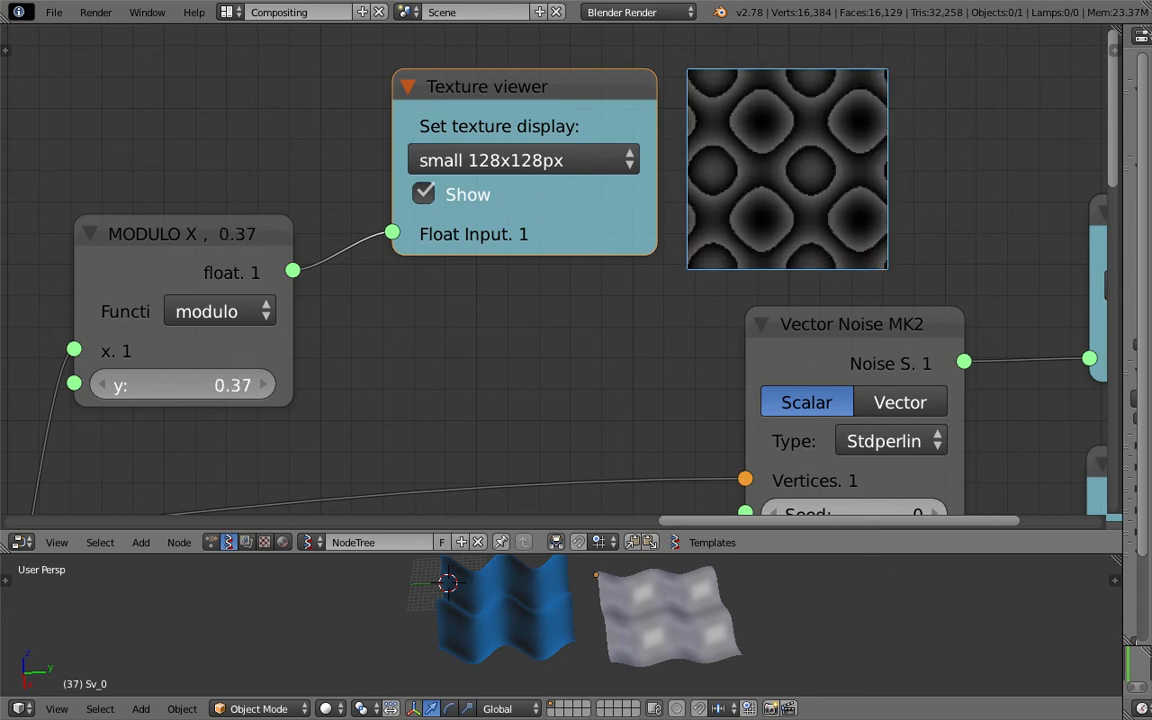
pyautogui.click(224, 384)
pyautogui.write('0.5')
pyautogui.press('Return')
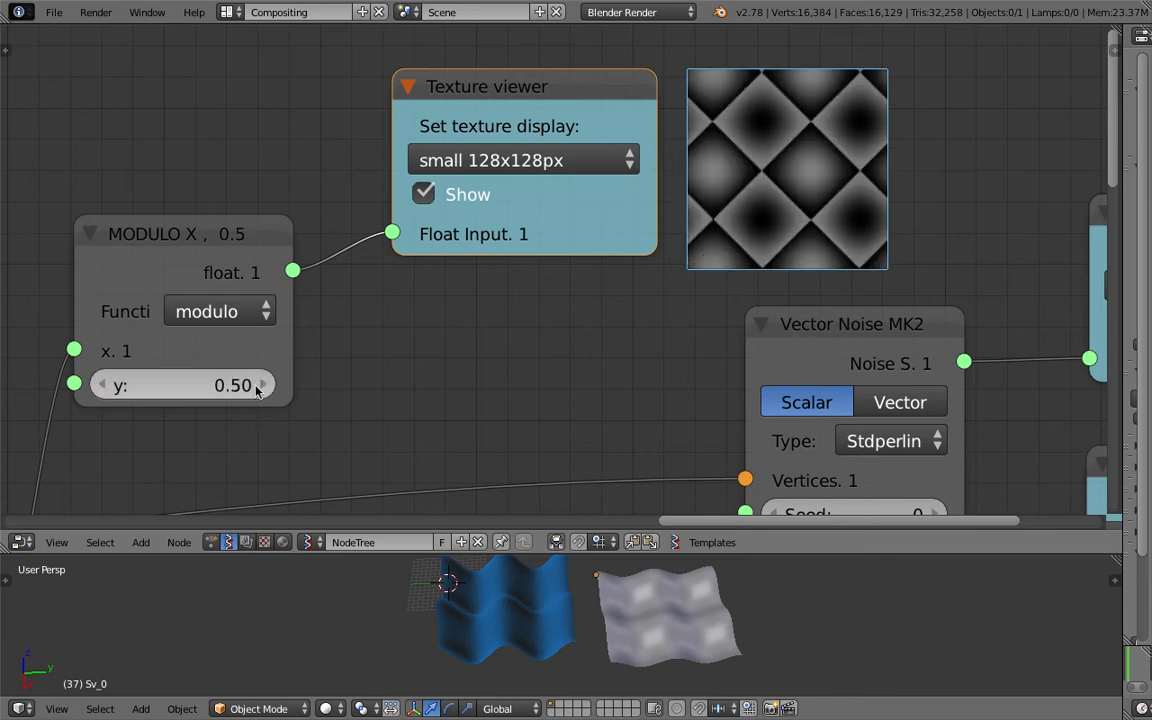
# Set the modulo node's y value to 0.32.
pyautogui.scroll(-1, 257, 390)
pyautogui.moveTo(298, 366); pyautogui.dragTo(238, 363)
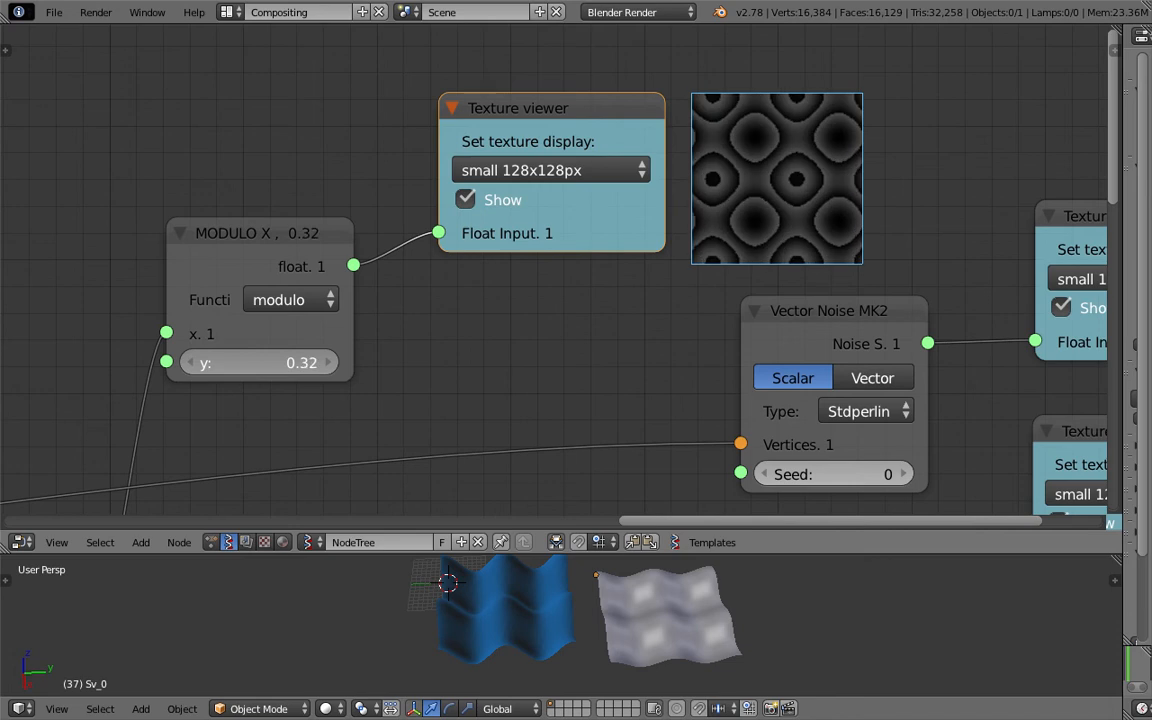
pyautogui.scroll(-1, 535, 328)
# Insert a duplicate of the modulo node between Map Range and the original, and set its function to *.
pyautogui.moveTo(298, 372); pyautogui.dragTo(572, 217, button='middle')
pyautogui.scroll(-1, 528, 300)
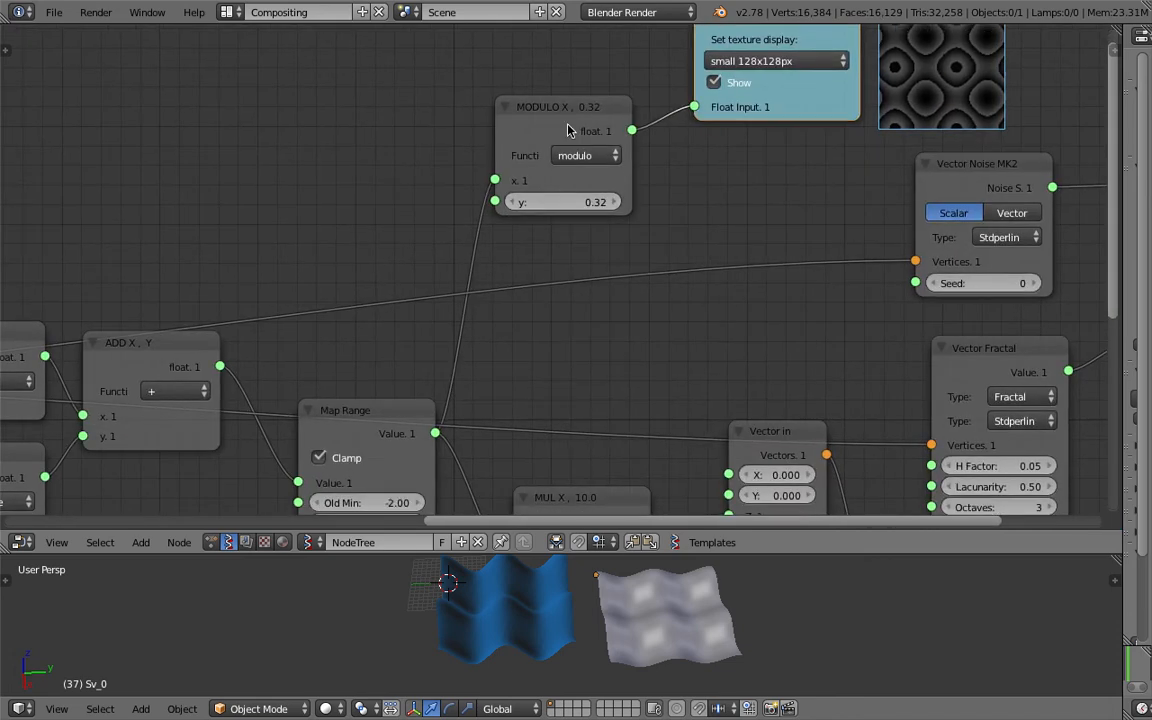
pyautogui.moveTo(567, 130); pyautogui.dragTo(588, 128)
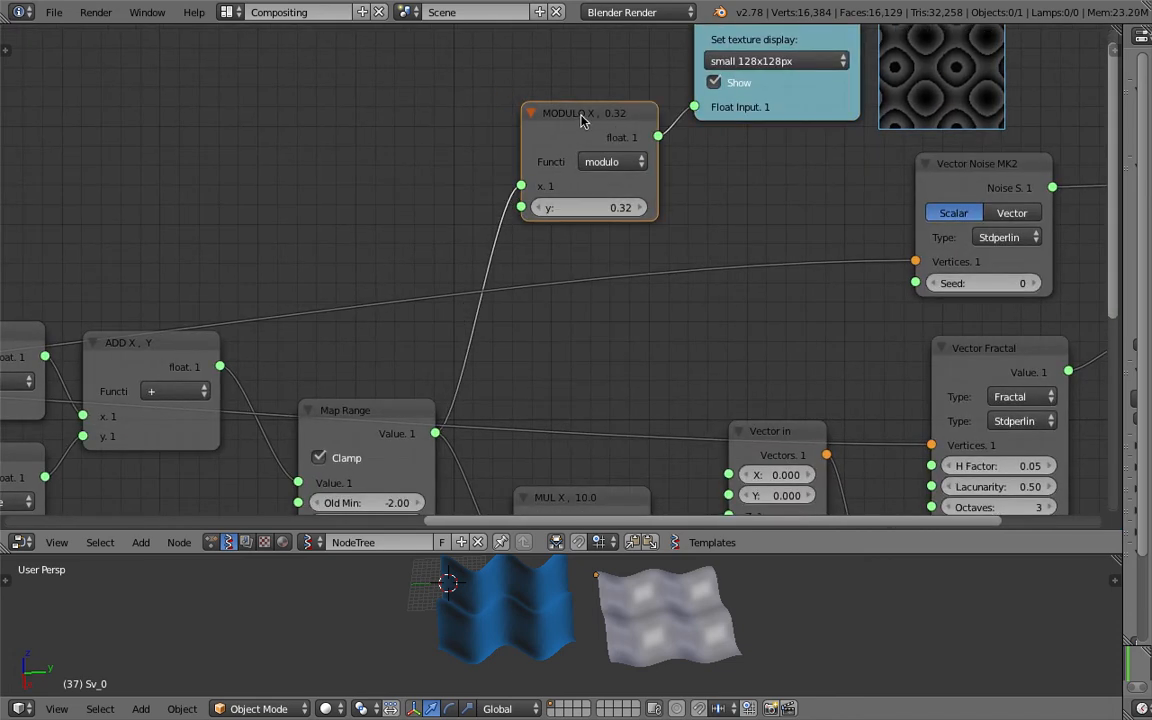
pyautogui.hotkey('shift', 'd')
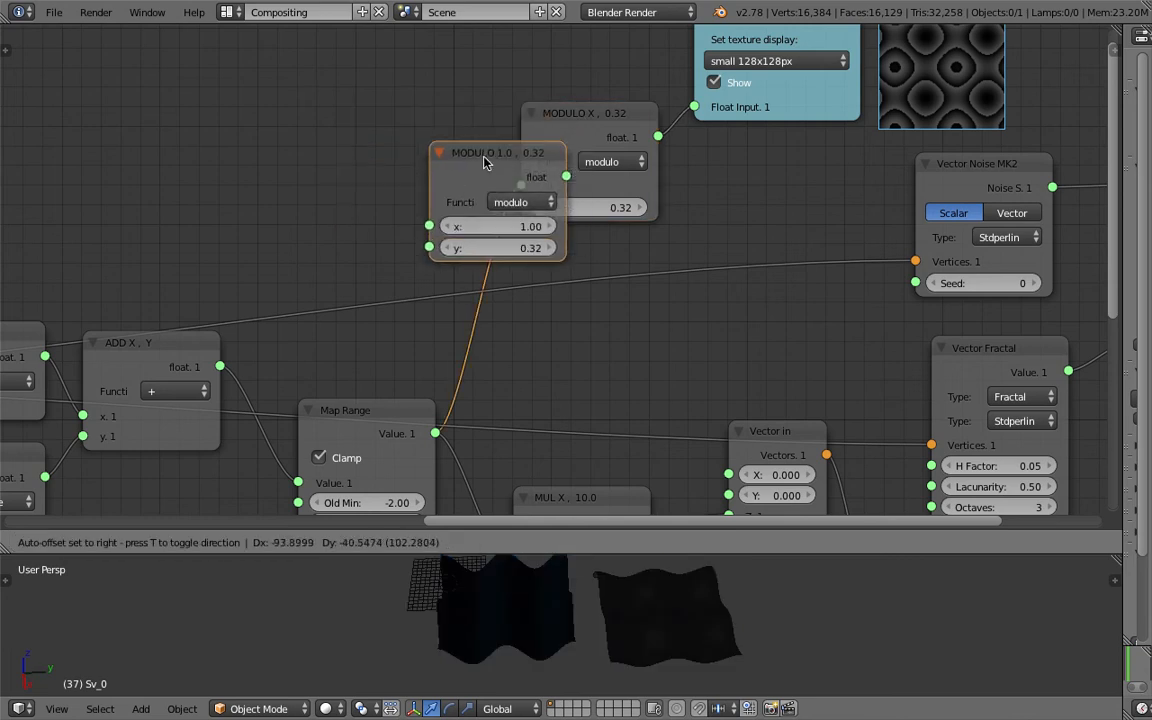
pyautogui.click(472, 170)
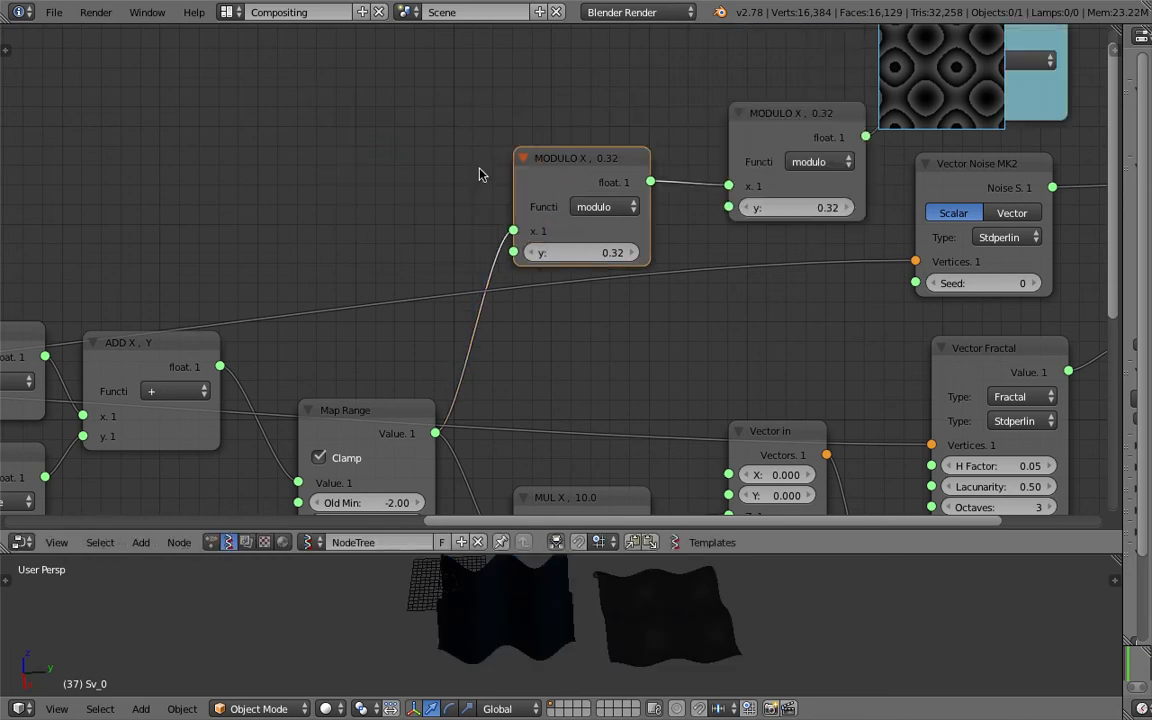
pyautogui.click(600, 206)
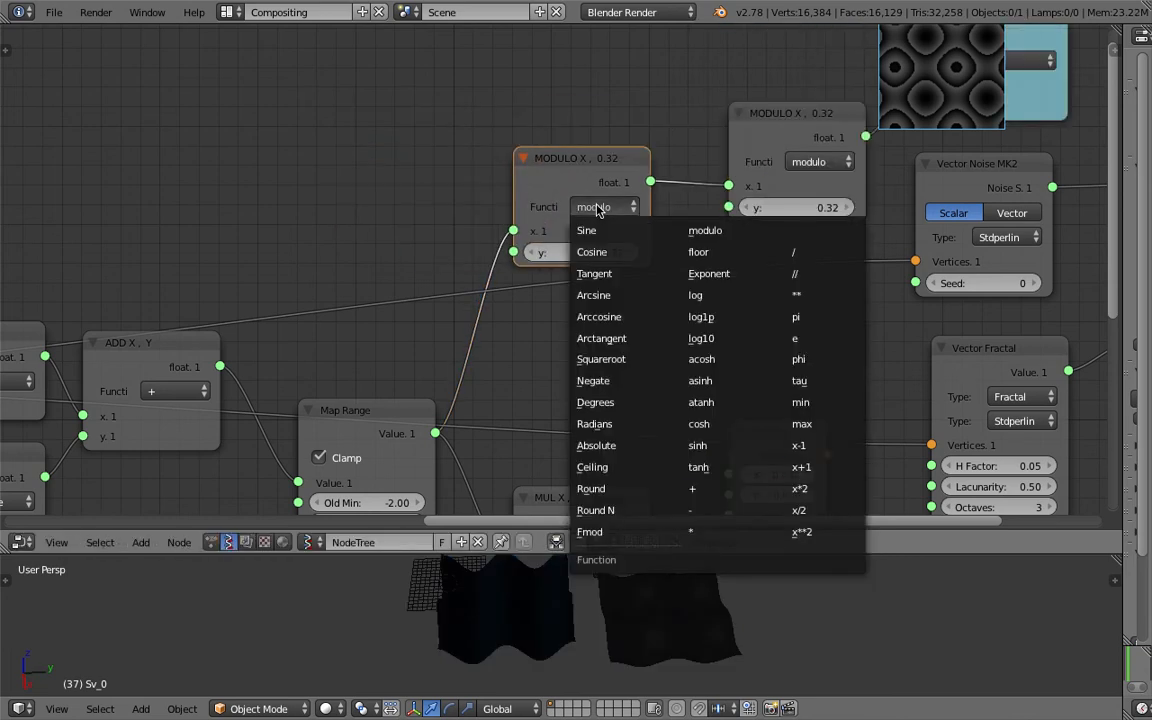
pyautogui.click(738, 532)
# Try a y value of 2 on the new multiply node and settle on 3.
pyautogui.click(585, 252)
pyautogui.write('2')
pyautogui.press('Return')
pyautogui.moveTo(424, 128); pyautogui.dragTo(273, 159, button='middle')
pyautogui.scroll(-2, 320, 205)
pyautogui.click(368, 288)
pyautogui.write('3')
pyautogui.press('Return')
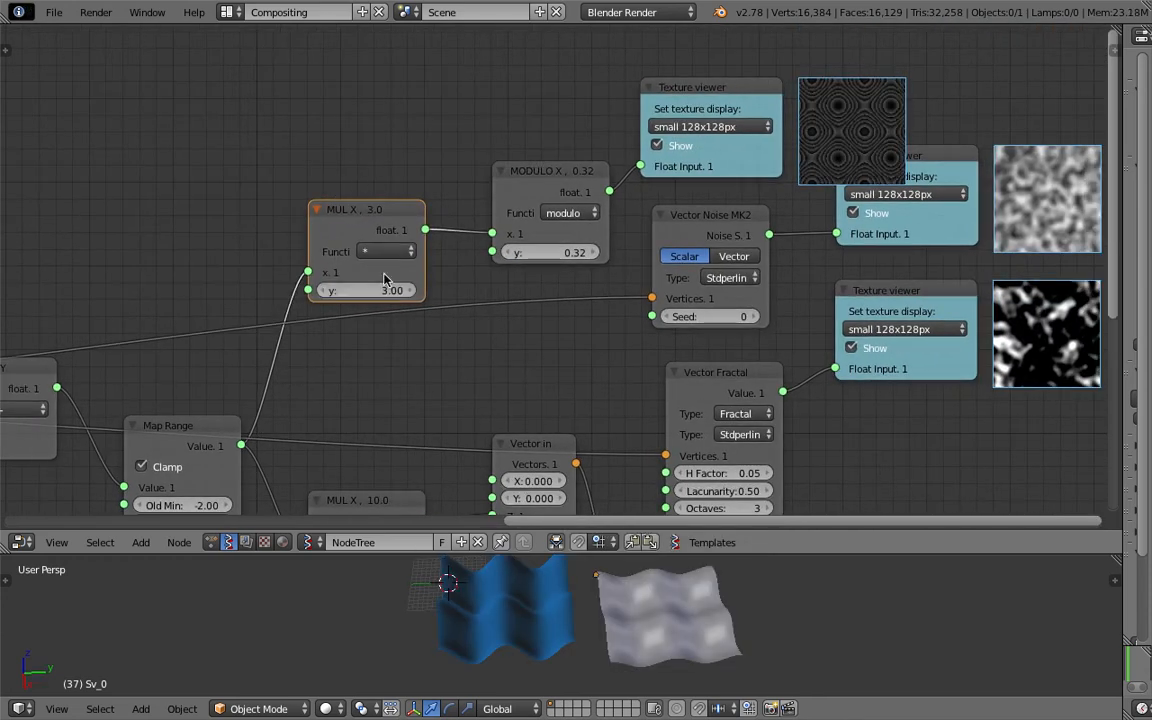
pyautogui.moveTo(955, 87); pyautogui.dragTo(838, 100, button='middle')
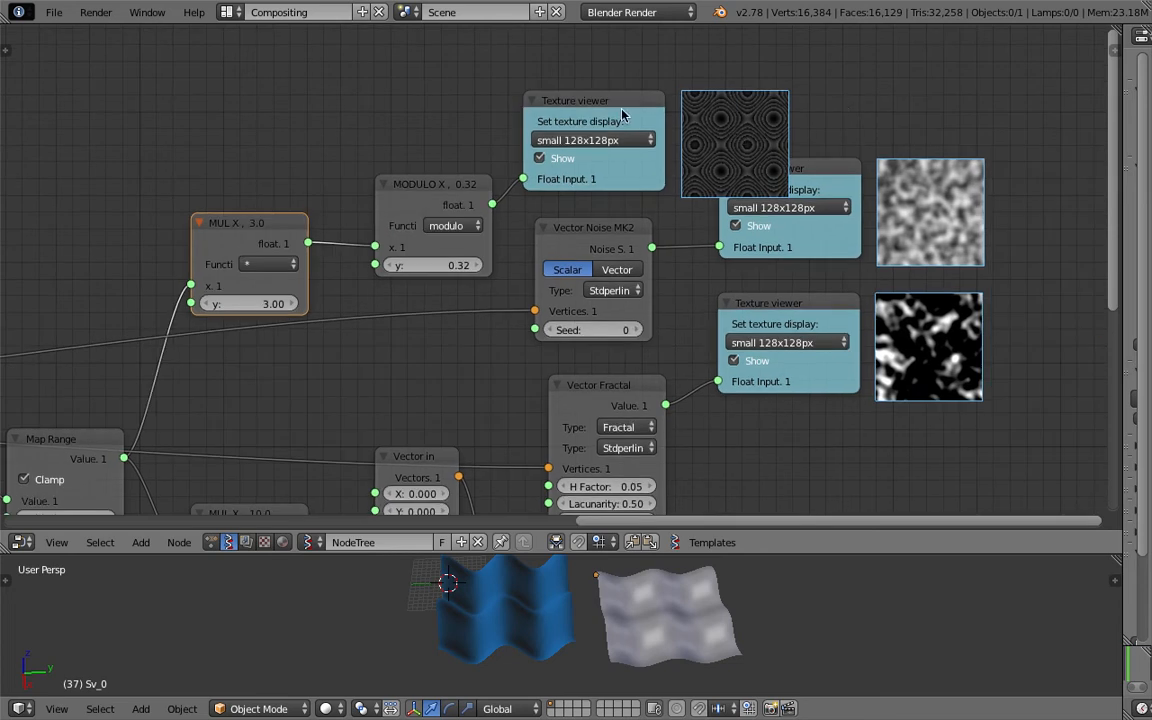
# Connect the modulo output to the x input of the MUL X, 10.0 node and enlarge the 3D view to inspect the displacement.
pyautogui.click(621, 115)
pyautogui.scroll(-3, 586, 185)
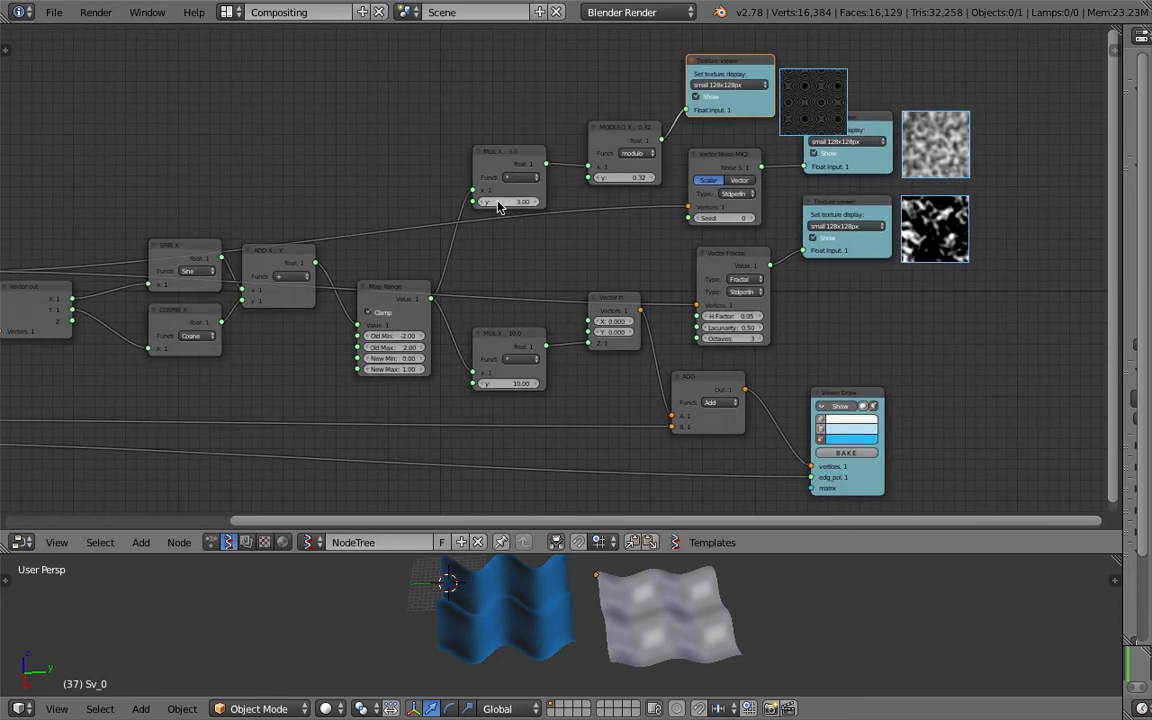
pyautogui.moveTo(662, 143); pyautogui.dragTo(472, 372)
pyautogui.moveTo(522, 556); pyautogui.dragTo(522, 358)
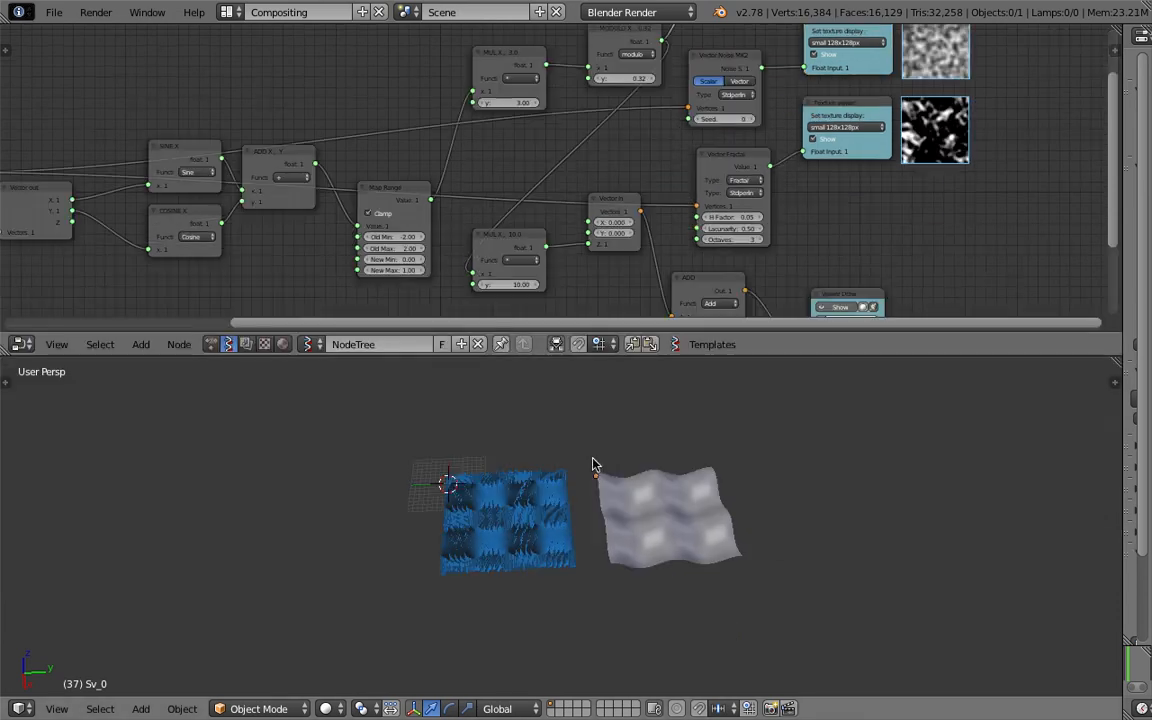
pyautogui.scroll(4, 610, 470)
pyautogui.moveTo(560, 525); pyautogui.dragTo(509, 489, button='middle')
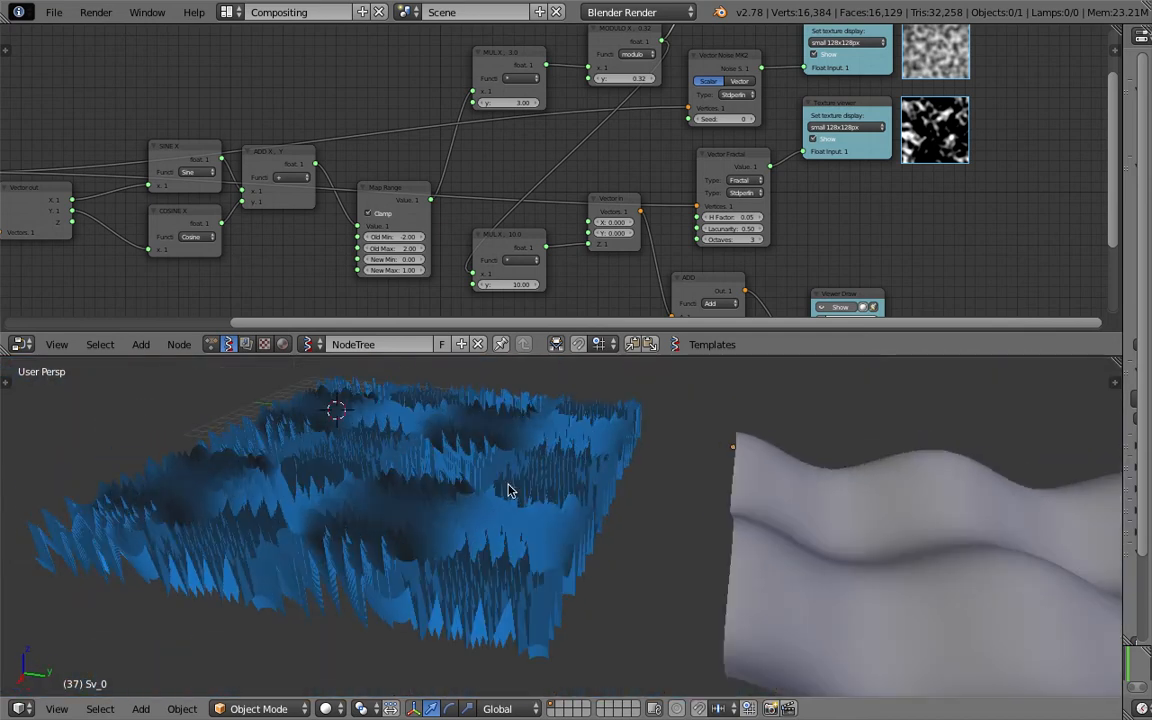
# Try y values of 1 and 2 on the modulo node, checking the displaced mesh, and settle on 1.
pyautogui.scroll(3, 511, 147)
pyautogui.moveTo(511, 147); pyautogui.dragTo(528, 153, button='middle')
pyautogui.click(444, 182)
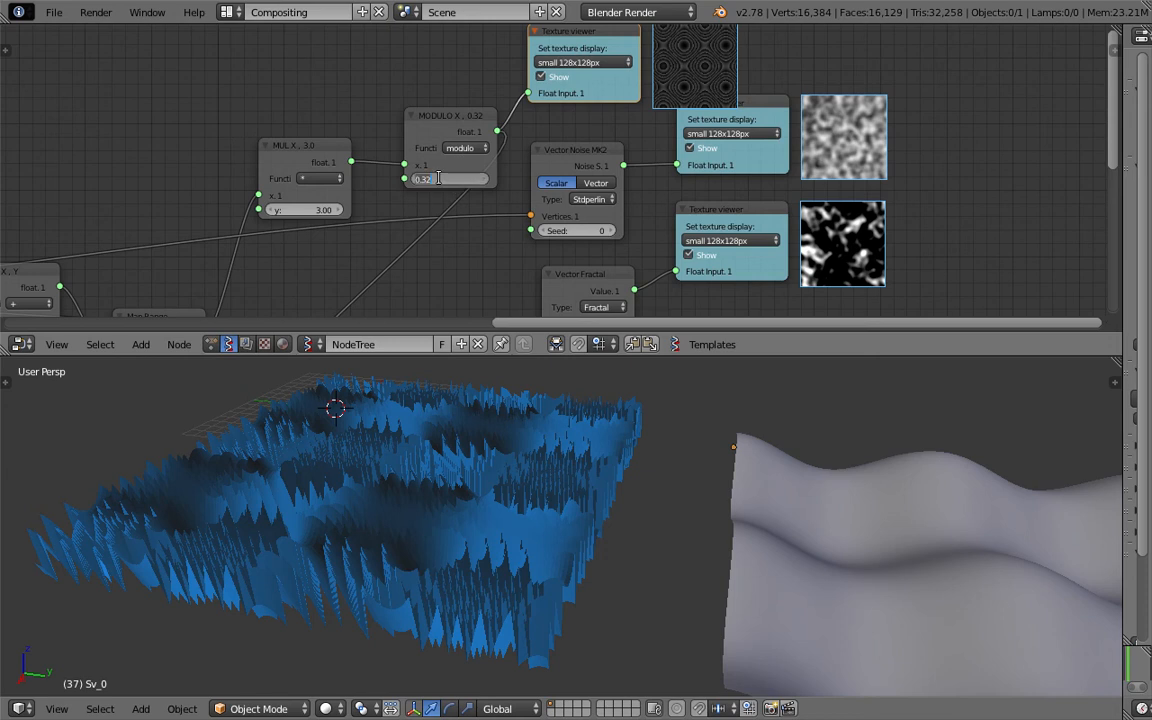
pyautogui.write('1')
pyautogui.press('Return')
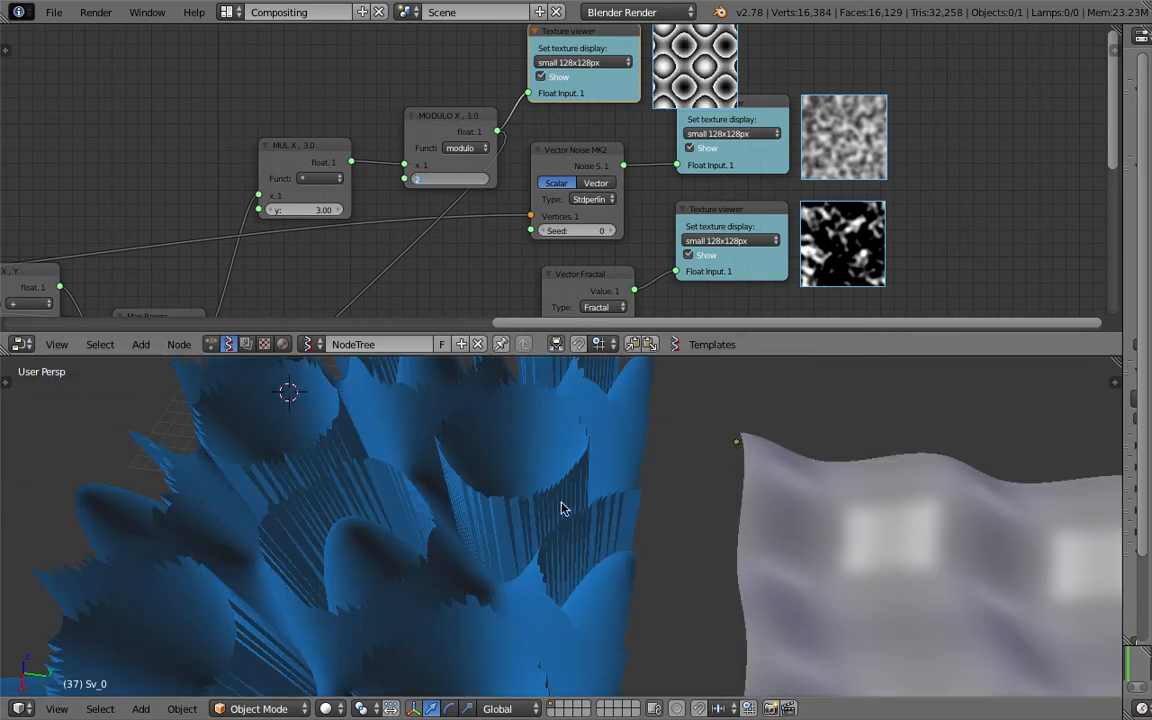
pyautogui.press('Return')
pyautogui.moveTo(625, 490); pyautogui.dragTo(674, 515, button='middle')
pyautogui.scroll(-5, 661, 494)
pyautogui.click(465, 175)
pyautogui.press('BackSpace')
pyautogui.press('Return')
# Try a y value of 1 on the multiply node feeding modulo, and settle on 2.
pyautogui.click(308, 209)
pyautogui.write('1')
pyautogui.press('Return')
pyautogui.click(313, 208)
pyautogui.write('2')
pyautogui.press('Return')
pyautogui.moveTo(440, 450); pyautogui.dragTo(505, 470, button='middle')
pyautogui.scroll(-1, 432, 155)
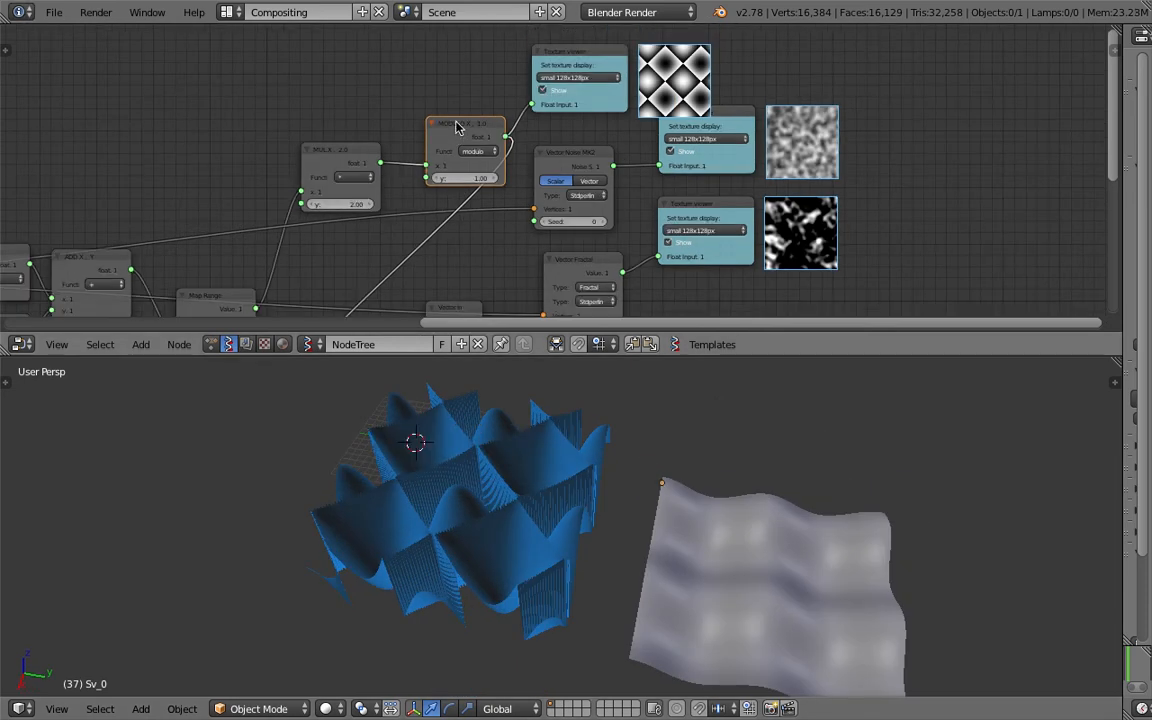
# Delete the modulo node and its feeding multiply node, and connect Map Range's value directly to the uppermost Texture viewer.
pyautogui.keyDown('shift'); pyautogui.click(350, 157); pyautogui.keyUp('shift')
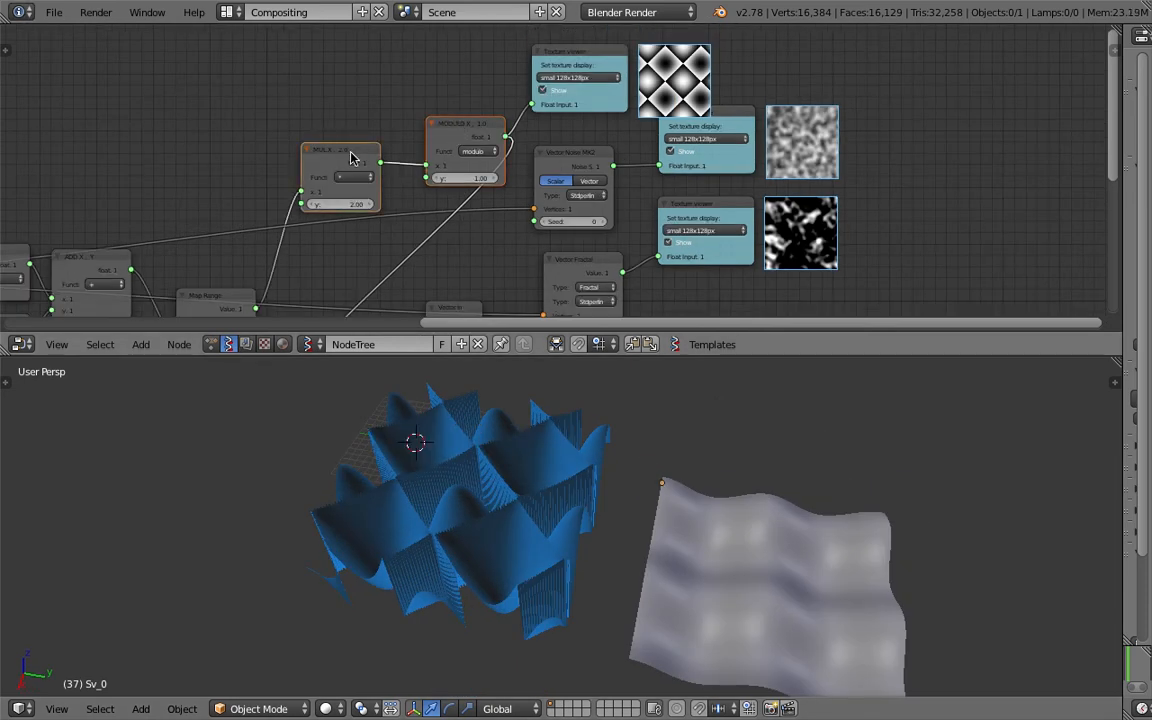
pyautogui.press('x')
pyautogui.moveTo(235, 299); pyautogui.dragTo(541, 110)
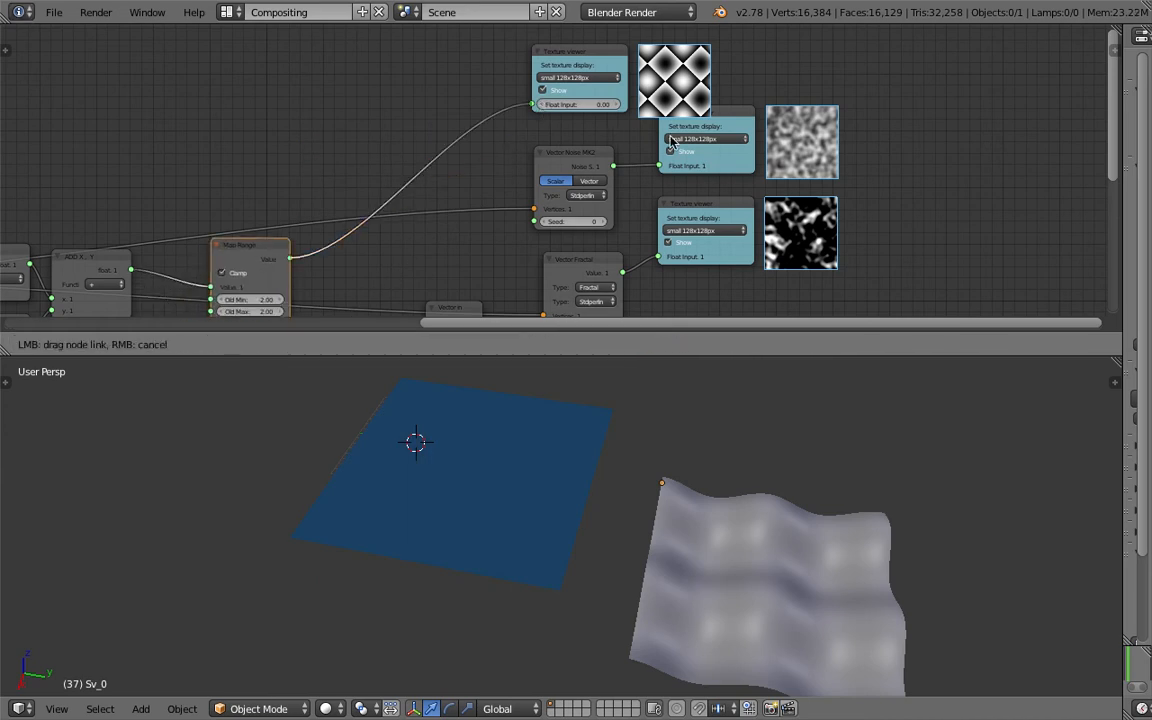
# Move the Map Range Texture viewer into line above the vector noise Texture viewer and refresh its preview position.
pyautogui.moveTo(712, 147); pyautogui.dragTo(667, 178, button='middle')
pyautogui.scroll(2, 667, 178)
pyautogui.scroll(1, 596, 194)
pyautogui.moveTo(593, 192); pyautogui.dragTo(538, 211, button='middle')
pyautogui.scroll(-1, 538, 211)
pyautogui.moveTo(460, 95); pyautogui.dragTo(629, 64)
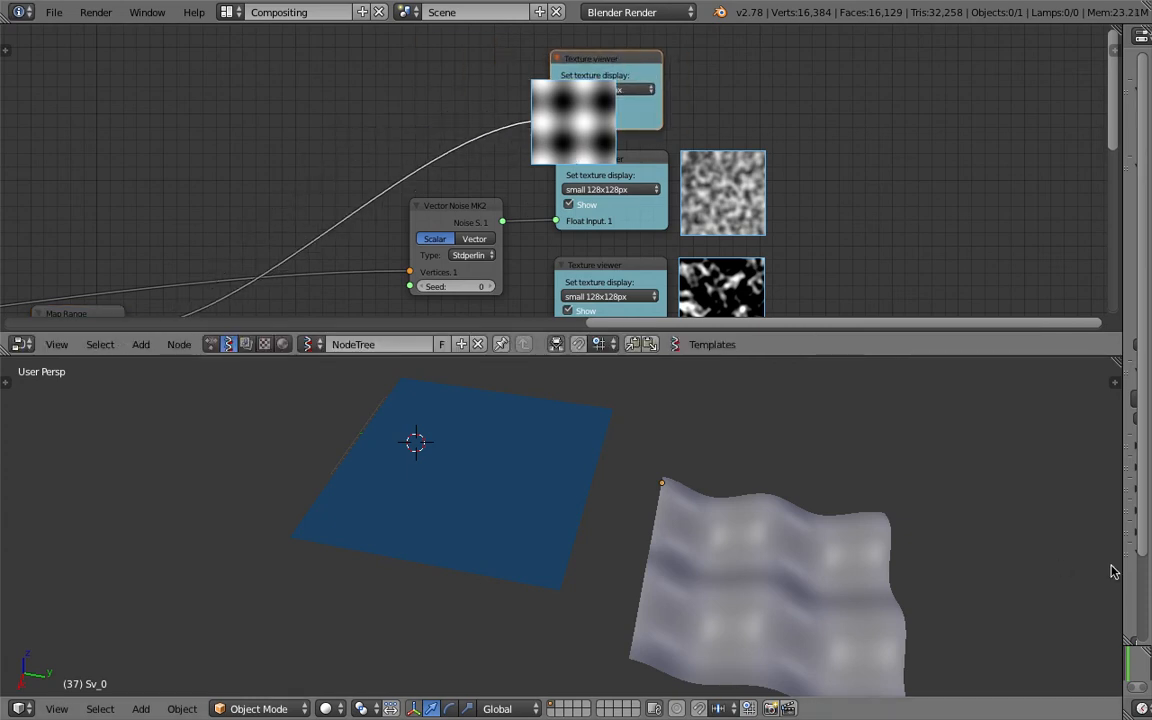
pyautogui.click(1140, 662)
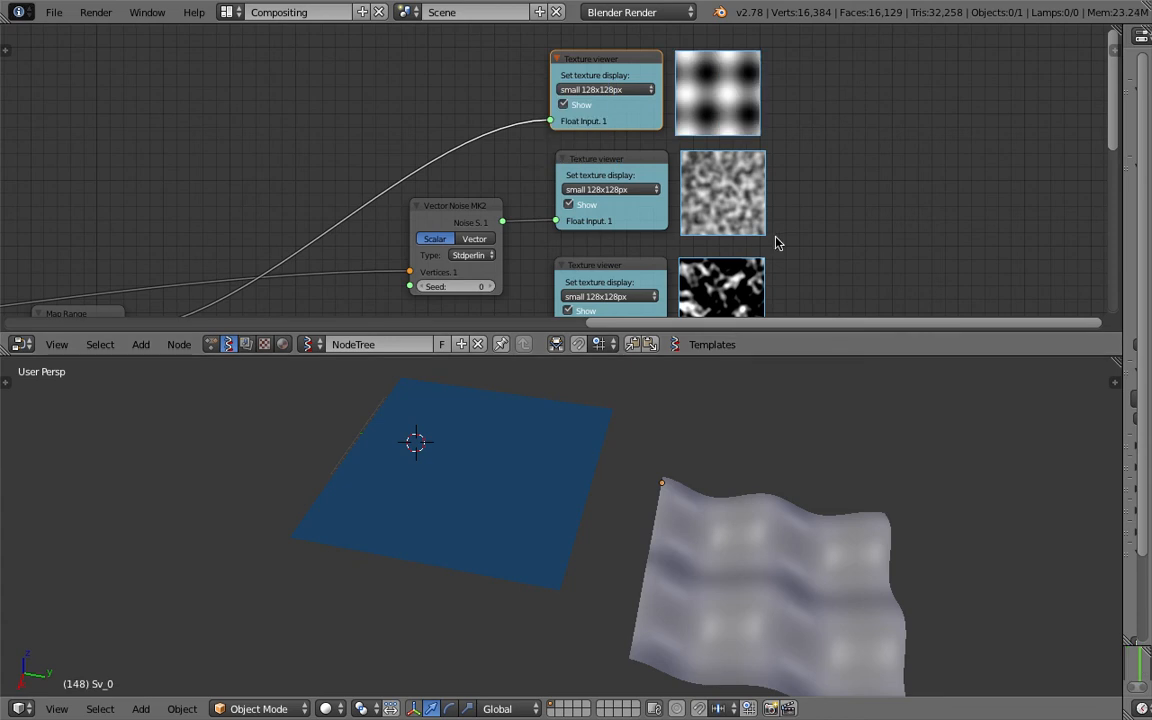
# Enlarge the node editor area and line up the Vector Noise and Vector Fractal nodes beside their Texture viewers.
pyautogui.scroll(-5, 620, 240)
pyautogui.moveTo(600, 223); pyautogui.dragTo(588, 153, button='middle')
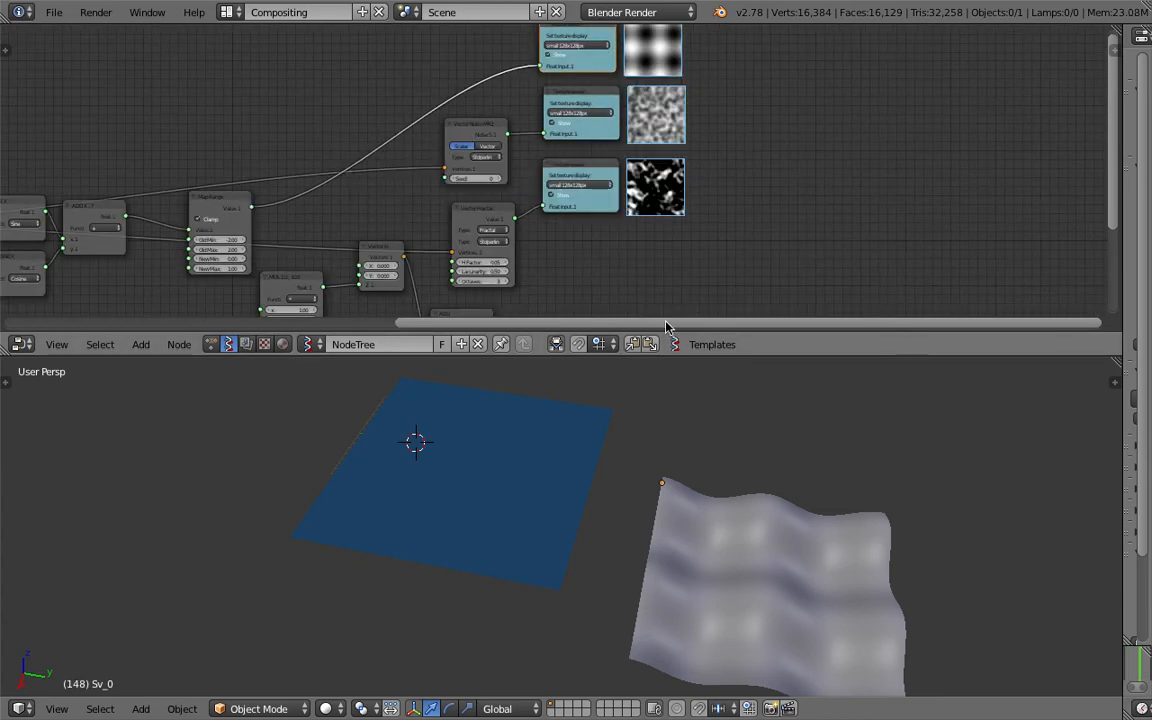
pyautogui.moveTo(684, 352); pyautogui.dragTo(699, 490)
pyautogui.scroll(1, 672, 132)
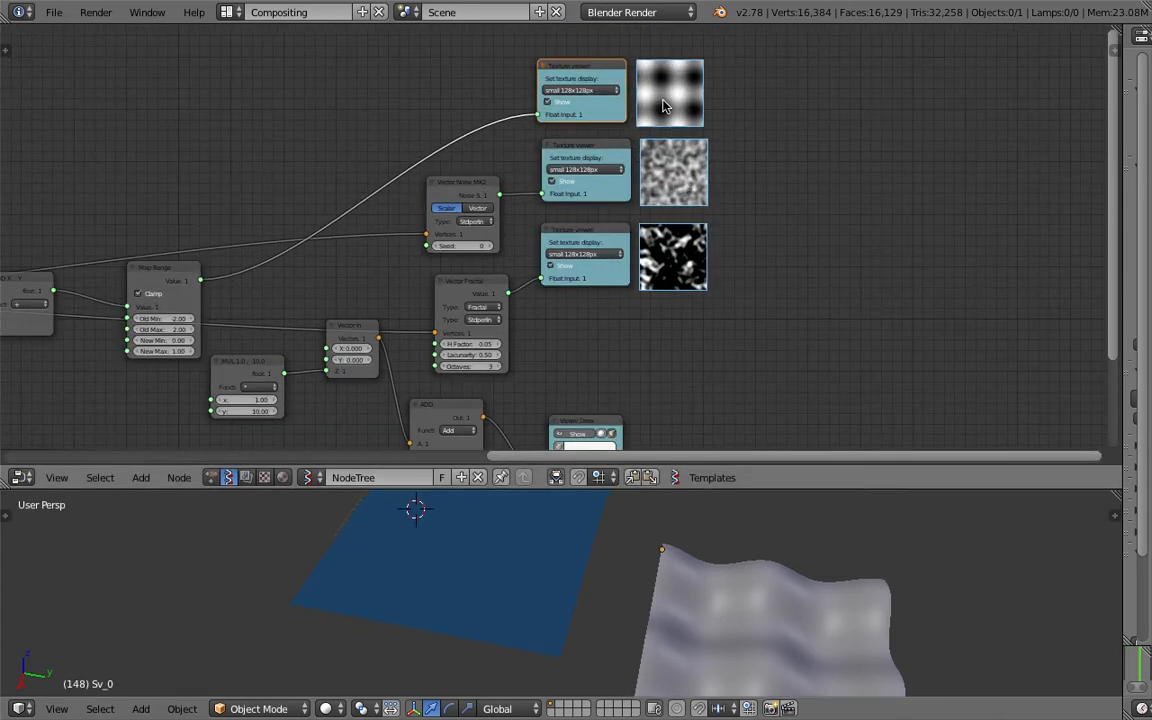
pyautogui.scroll(-2, 676, 175)
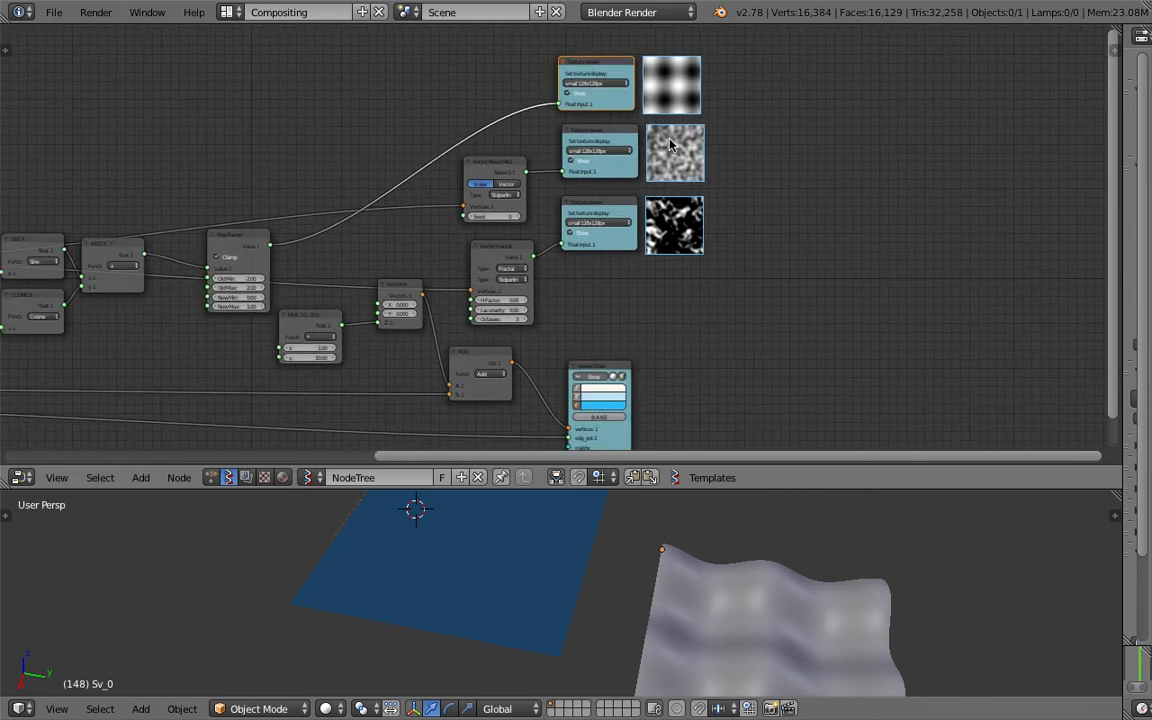
pyautogui.scroll(3, 686, 141)
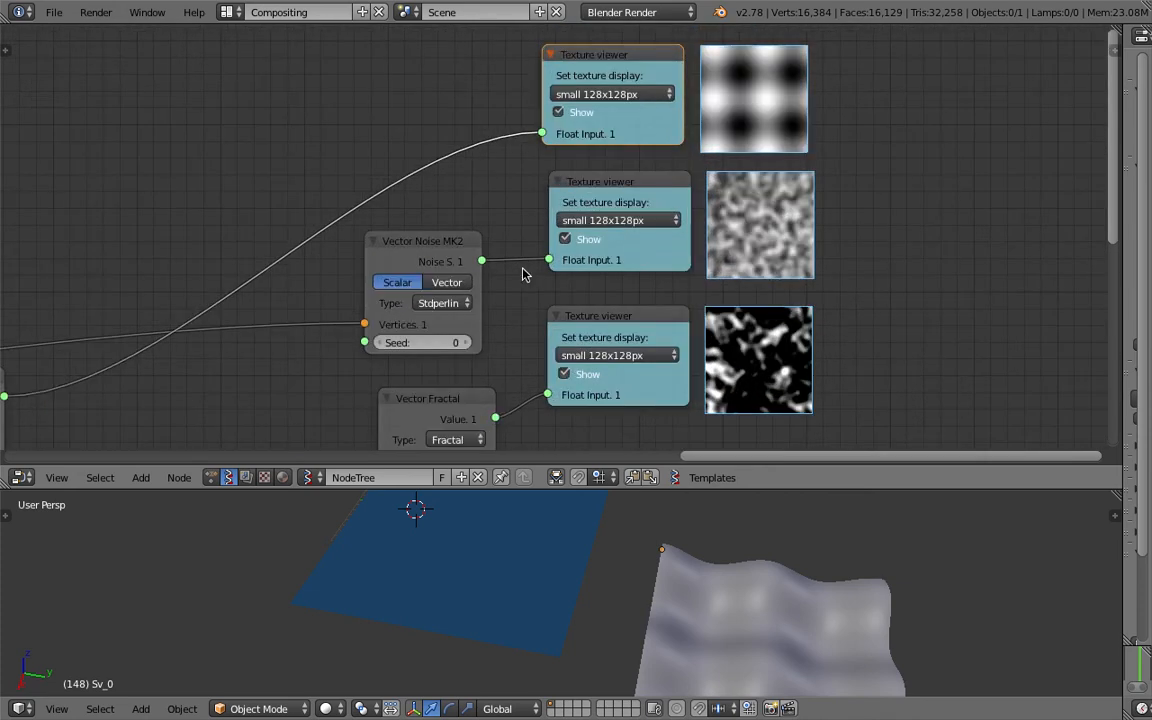
pyautogui.moveTo(429, 241); pyautogui.dragTo(430, 225)
pyautogui.moveTo(445, 401); pyautogui.dragTo(481, 326, button='middle')
pyautogui.moveTo(478, 330); pyautogui.dragTo(466, 306)
# Set the Vector Noise MK2 node's noise type to Cellnoise.
pyautogui.click(478, 214)
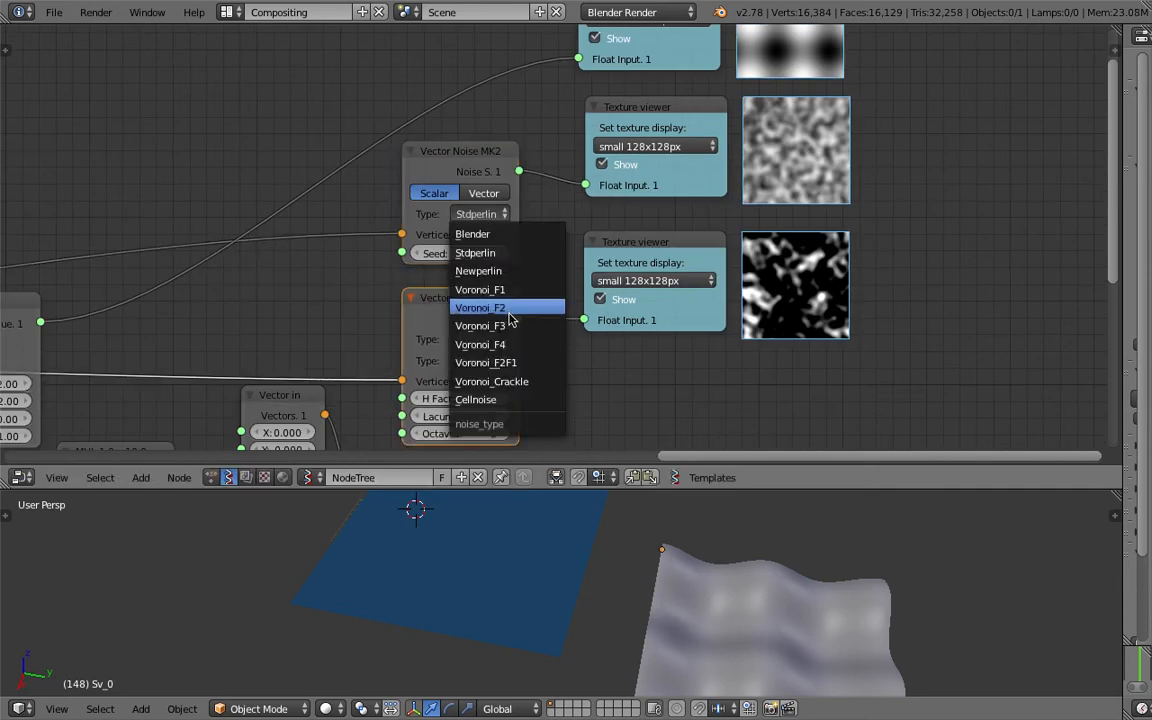
pyautogui.click(499, 400)
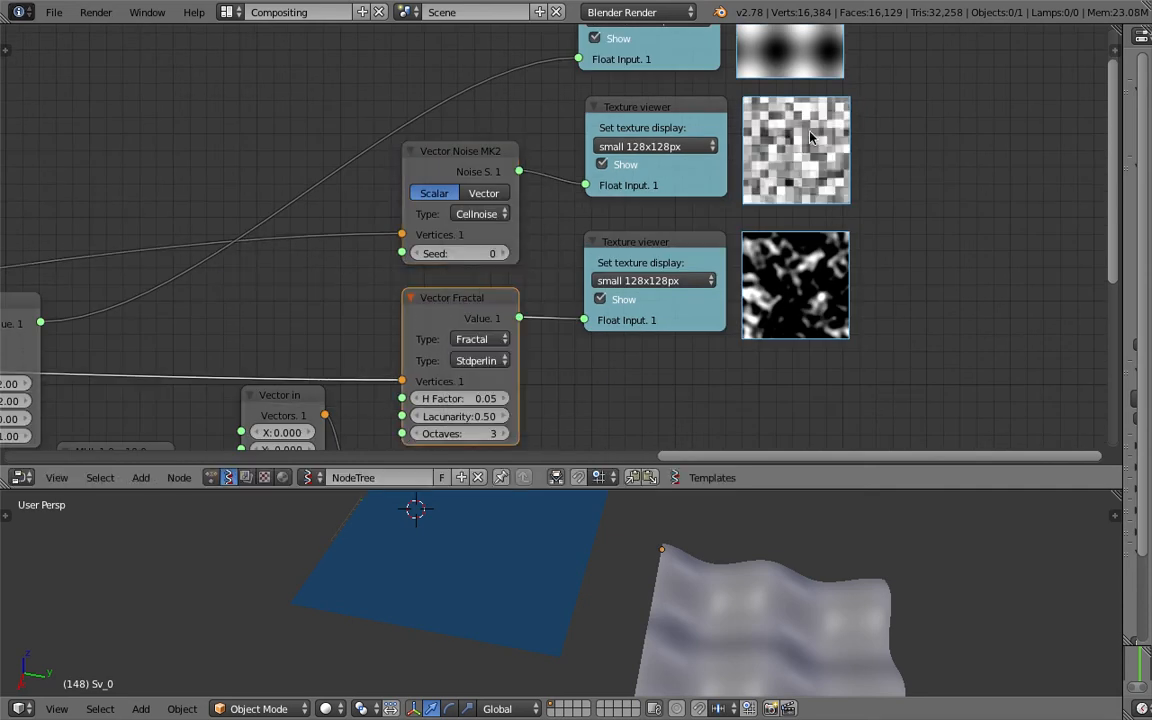
pyautogui.scroll(-2, 762, 204)
pyautogui.scroll(-2, 762, 202)
pyautogui.scroll(1, 812, 167)
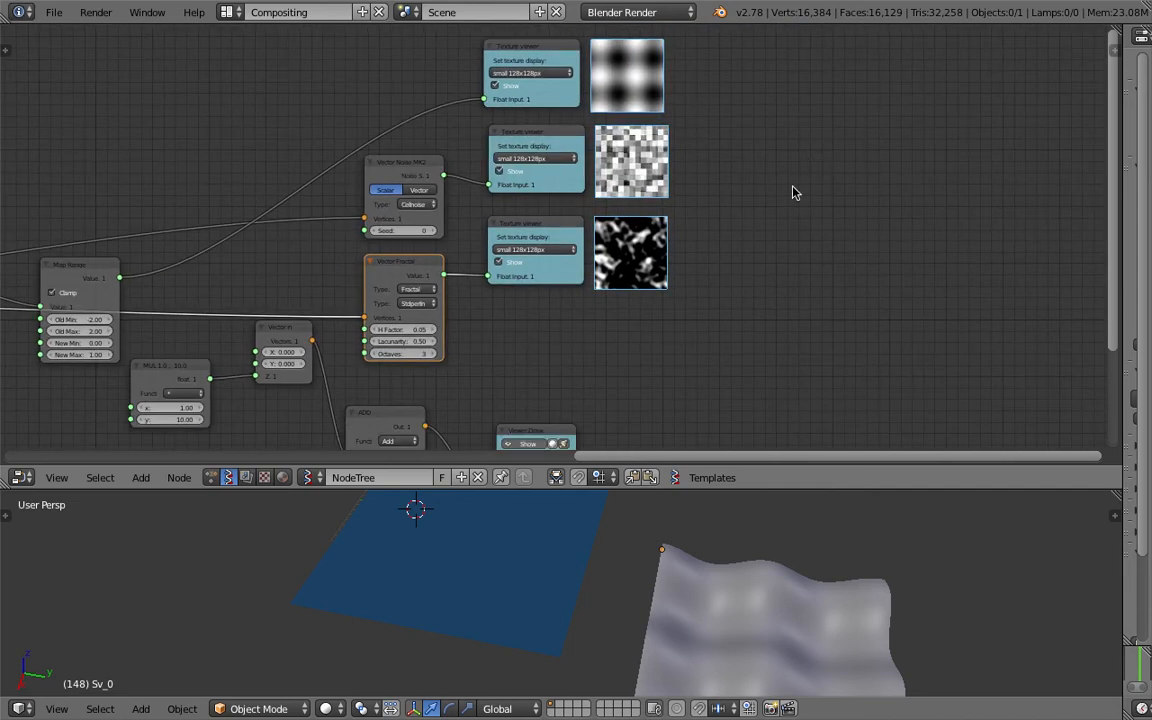
# Save the blend file over its existing version.
pyautogui.scroll(-1, 794, 190)
pyautogui.hotkey('ctrl', 's')
pyautogui.click(812, 181)
# Spread out the multiply, Vector in, Map Range and ADD X, Y nodes to make room in the node tree.
pyautogui.moveTo(275, 324); pyautogui.dragTo(269, 338)
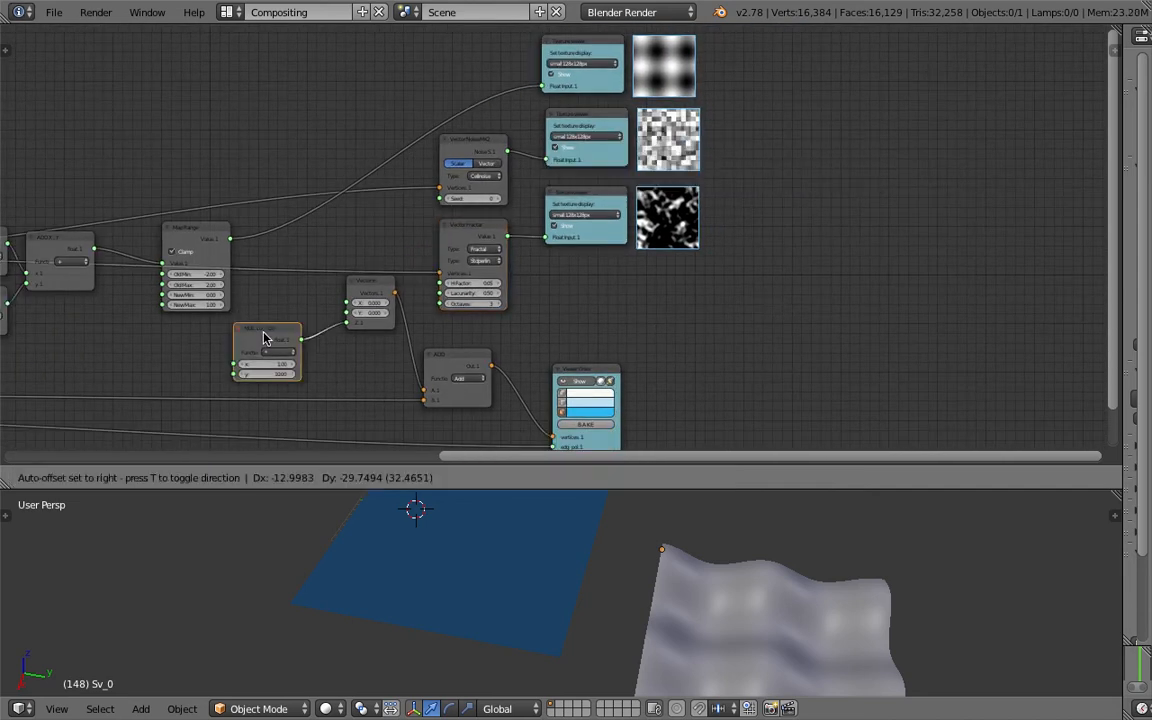
pyautogui.scroll(1, 370, 336)
pyautogui.moveTo(380, 336); pyautogui.dragTo(378, 353)
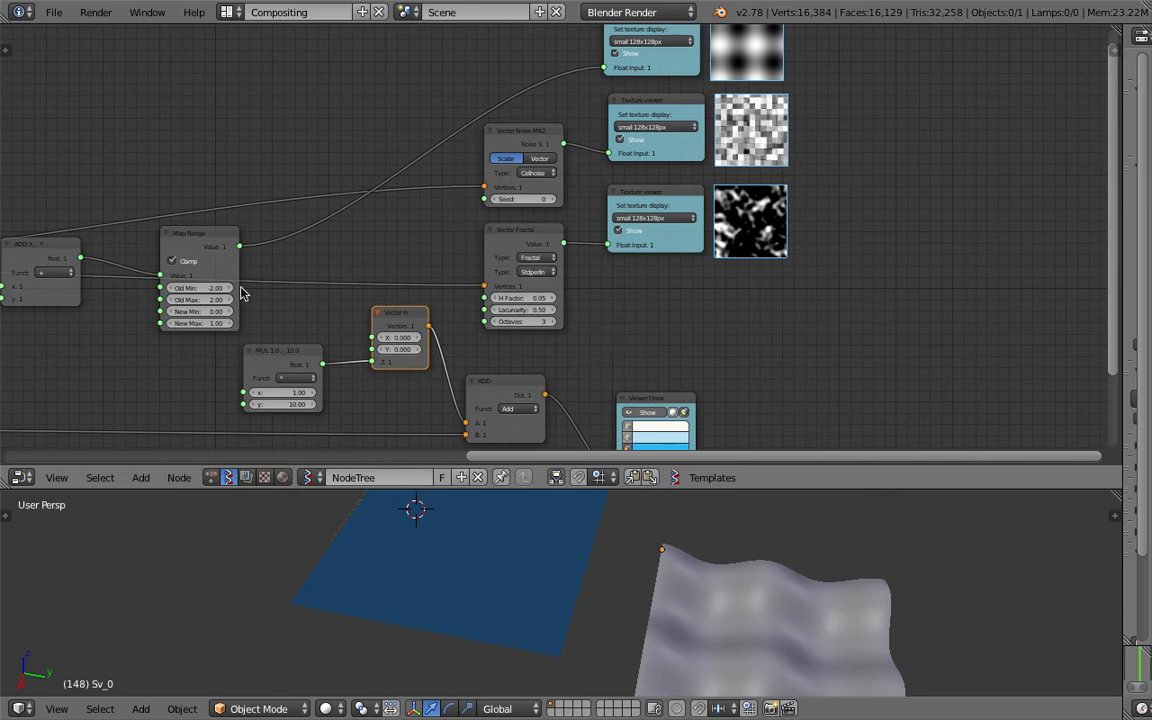
pyautogui.moveTo(240, 291); pyautogui.dragTo(397, 273, button='middle')
pyautogui.moveTo(341, 222); pyautogui.dragTo(362, 84)
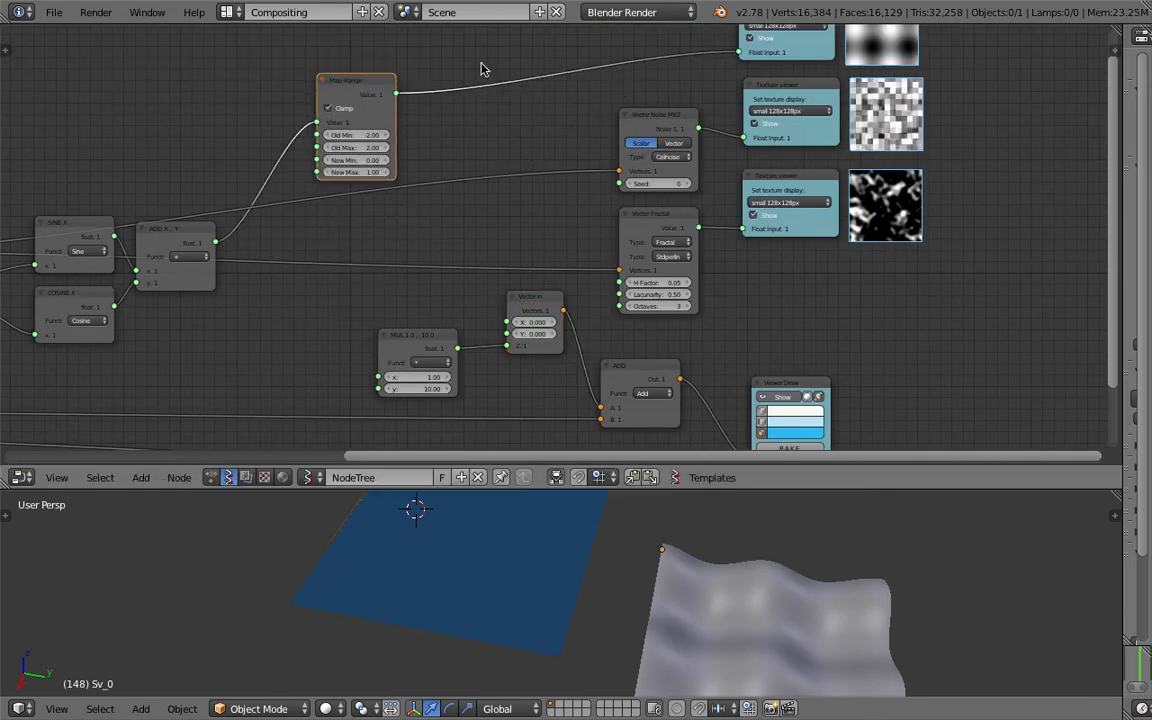
pyautogui.moveTo(350, 195); pyautogui.dragTo(394, 191, button='middle')
pyautogui.moveTo(219, 231); pyautogui.dragTo(257, 133)
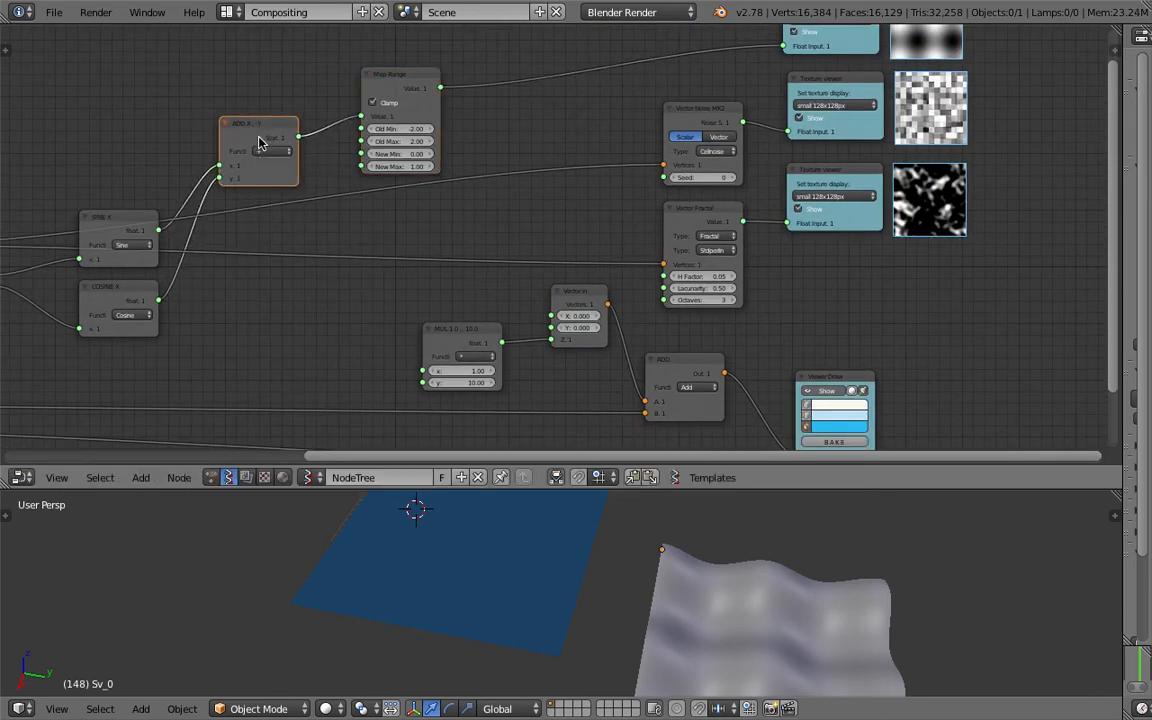
# Change the function of the multiply node feeding Vector in to + and reposition the node.
pyautogui.moveTo(363, 255); pyautogui.dragTo(343, 190, button='middle')
pyautogui.scroll(2, 442, 265)
pyautogui.click(444, 283)
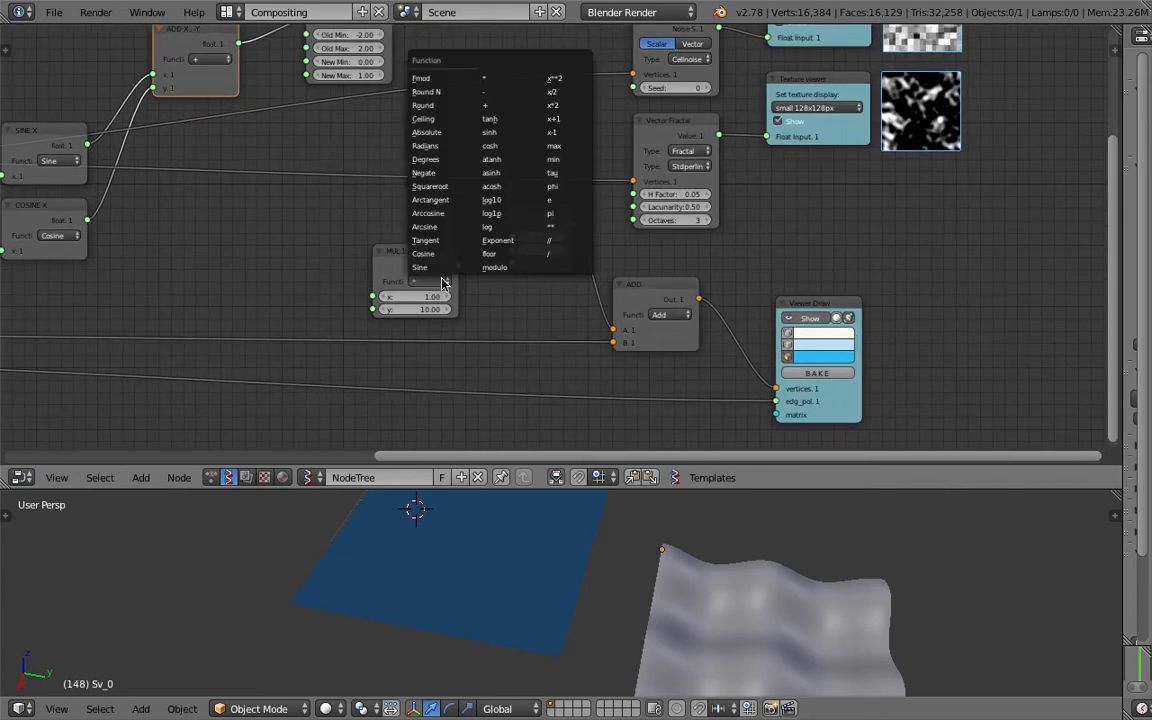
pyautogui.click(490, 106)
pyautogui.moveTo(437, 250); pyautogui.dragTo(426, 239)
# Connect Map Range's value and Vector Noise's output to the add node's x and y inputs, leaving space before Vector in.
pyautogui.scroll(-3, 580, 214)
pyautogui.moveTo(580, 214); pyautogui.dragTo(507, 267, button='middle')
pyautogui.moveTo(529, 216); pyautogui.dragTo(516, 254, button='middle')
pyautogui.moveTo(342, 133); pyautogui.dragTo(316, 383)
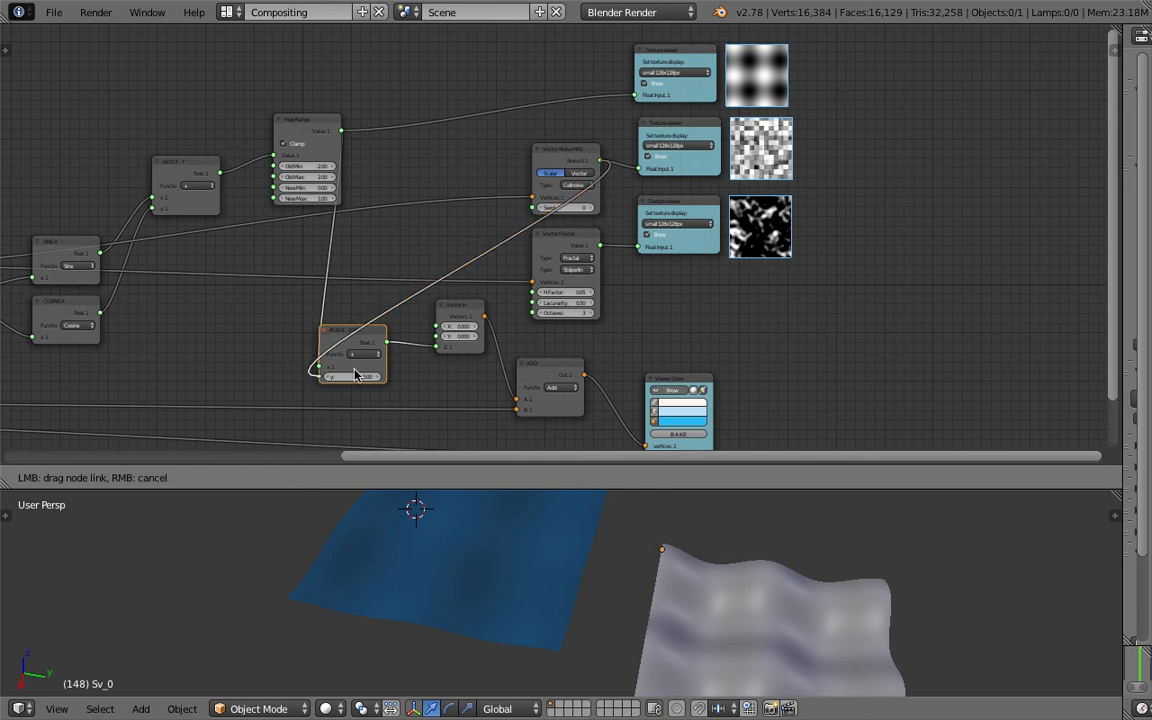
pyautogui.moveTo(360, 338); pyautogui.dragTo(250, 316)
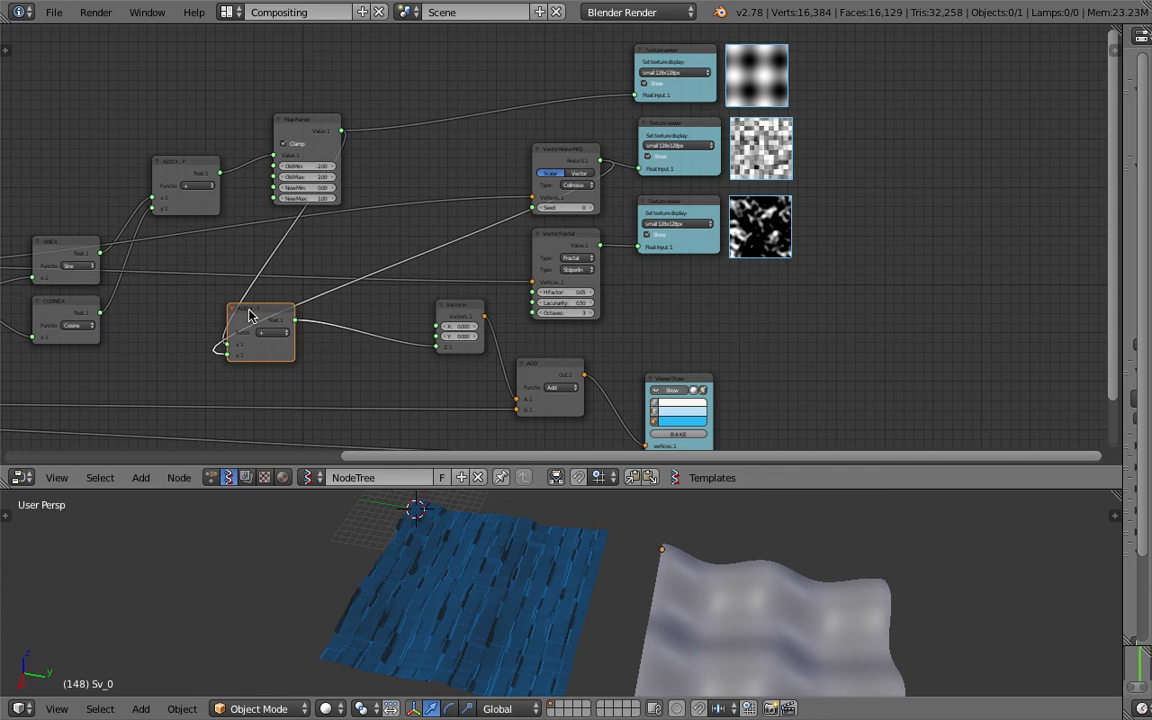
# Insert a duplicate of the add node before Vector in and connect Vector Fractal's value to its y input.
pyautogui.hotkey('shift', 'd')
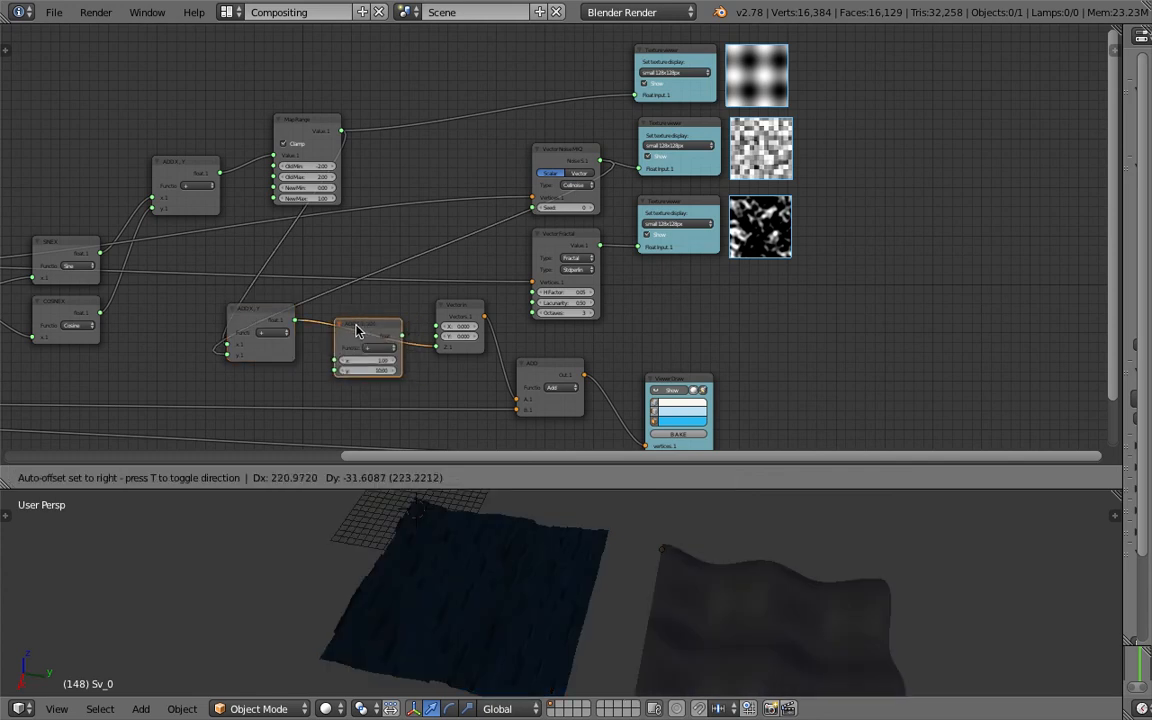
pyautogui.click(357, 331)
pyautogui.moveTo(626, 231); pyautogui.dragTo(636, 227, button='middle')
pyautogui.moveTo(615, 247); pyautogui.dragTo(352, 371)
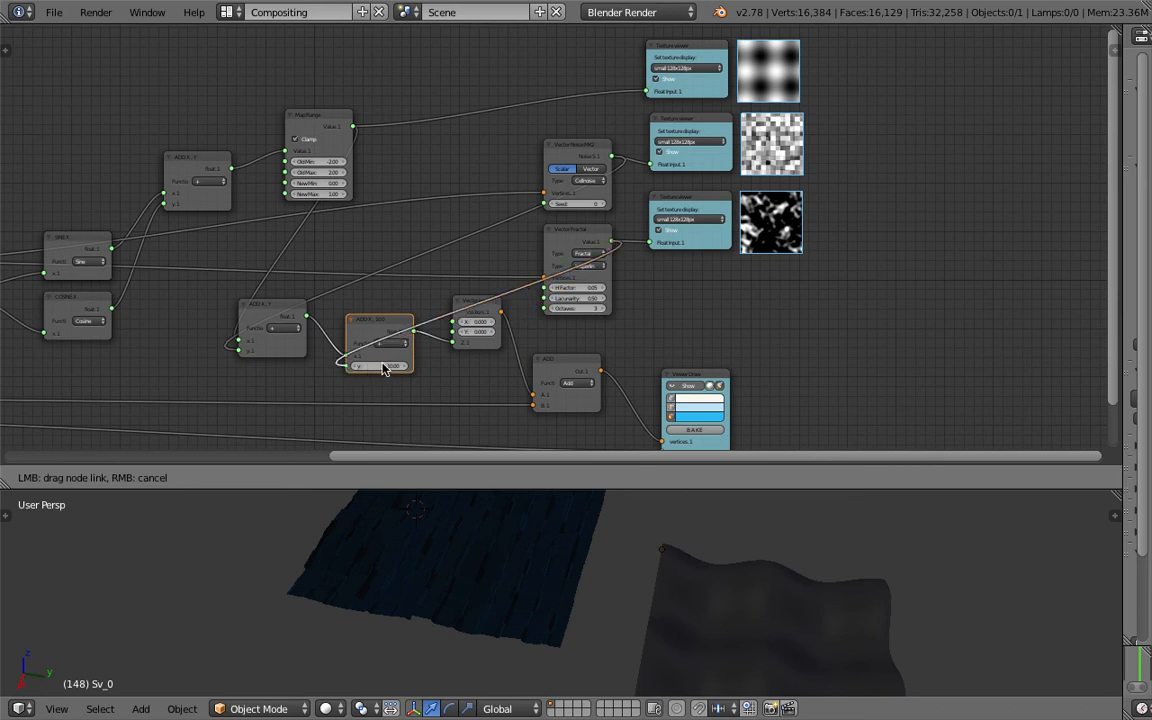
pyautogui.moveTo(438, 435); pyautogui.dragTo(499, 373, button='middle')
pyautogui.scroll(4, 497, 566)
pyautogui.moveTo(497, 566); pyautogui.dragTo(592, 546, button='middle')
pyautogui.scroll(2, 588, 216)
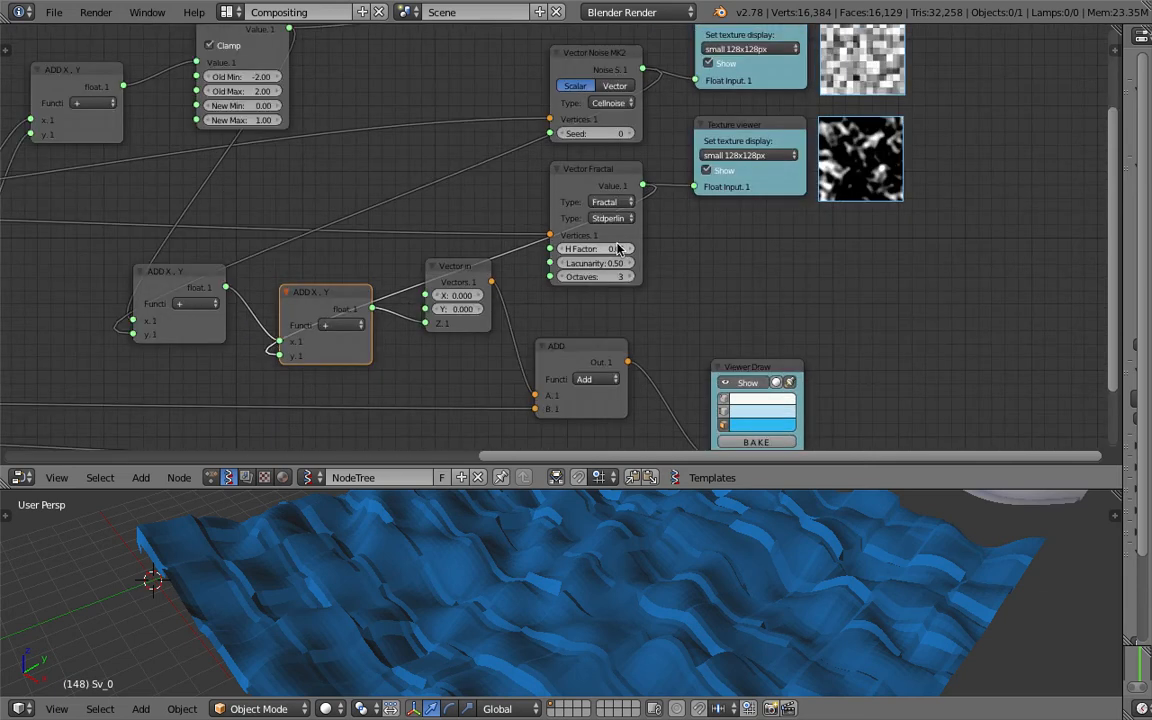
# Try H Factor values of 1, 2 and 3 on the Vector Fractal node.
pyautogui.scroll(2, 515, 225)
pyautogui.click(625, 253)
pyautogui.write('1')
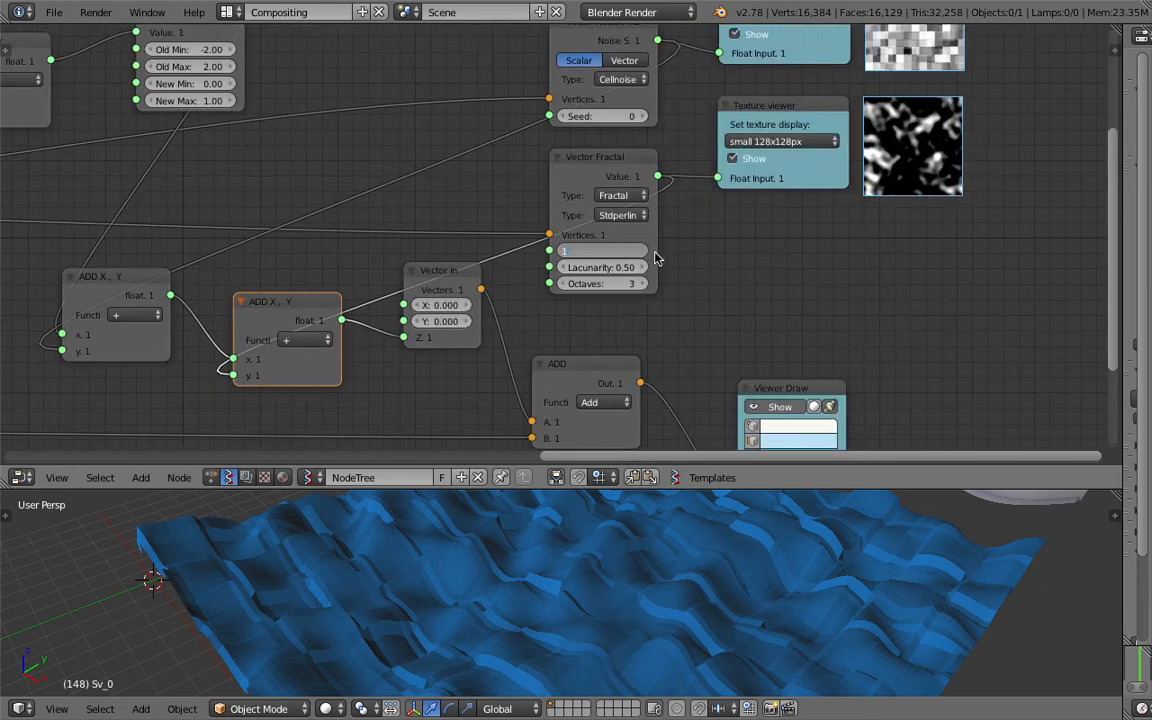
pyautogui.press('Return')
pyautogui.click(634, 252)
pyautogui.write('2')
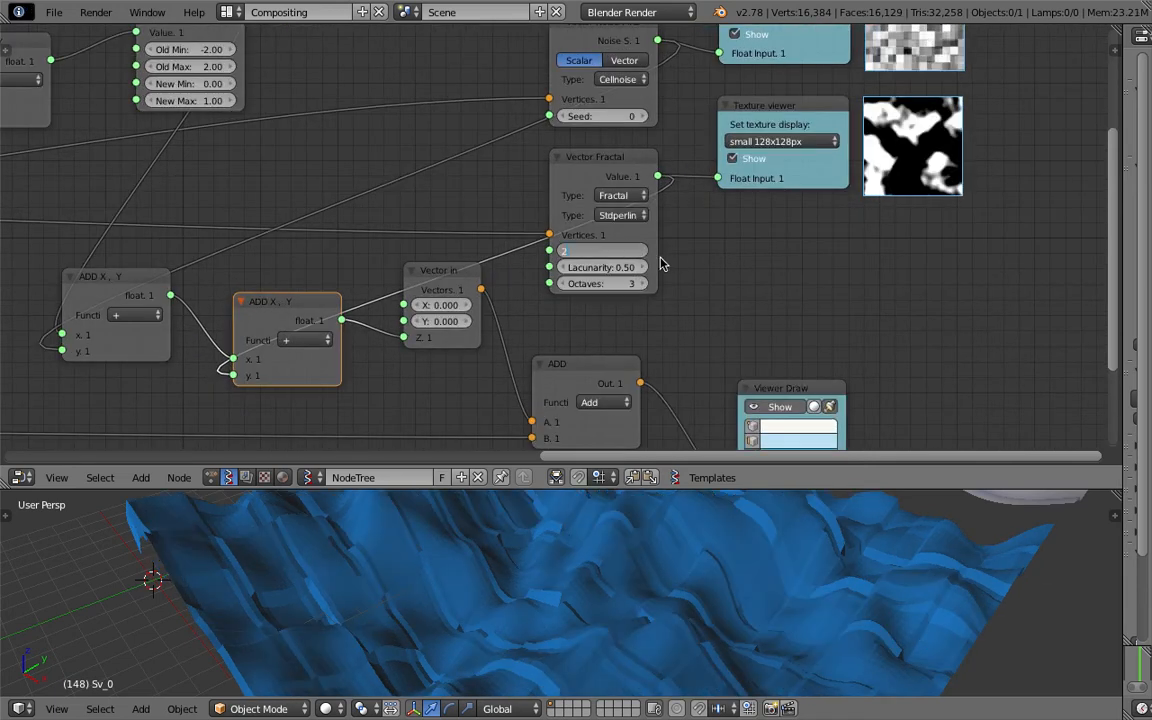
pyautogui.press('Return')
pyautogui.click(616, 251)
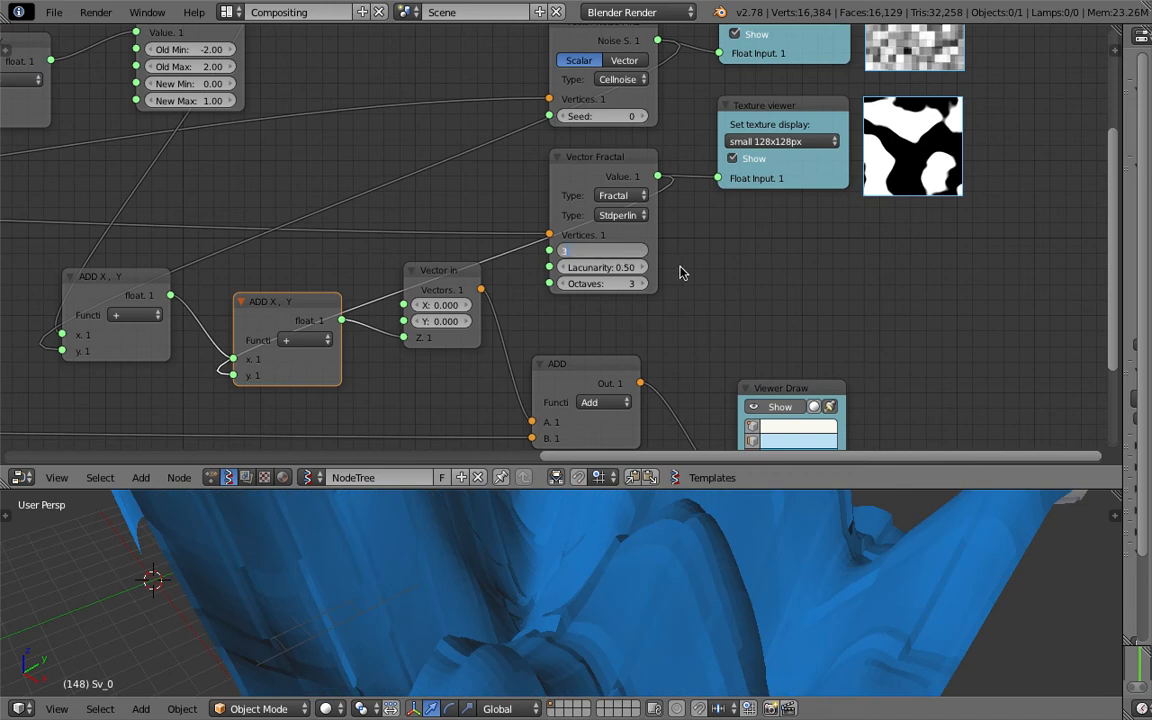
pyautogui.press('Return')
# Try an H Factor of 0.2 on the Vector Fractal node and settle on 0.5.
pyautogui.click(623, 252)
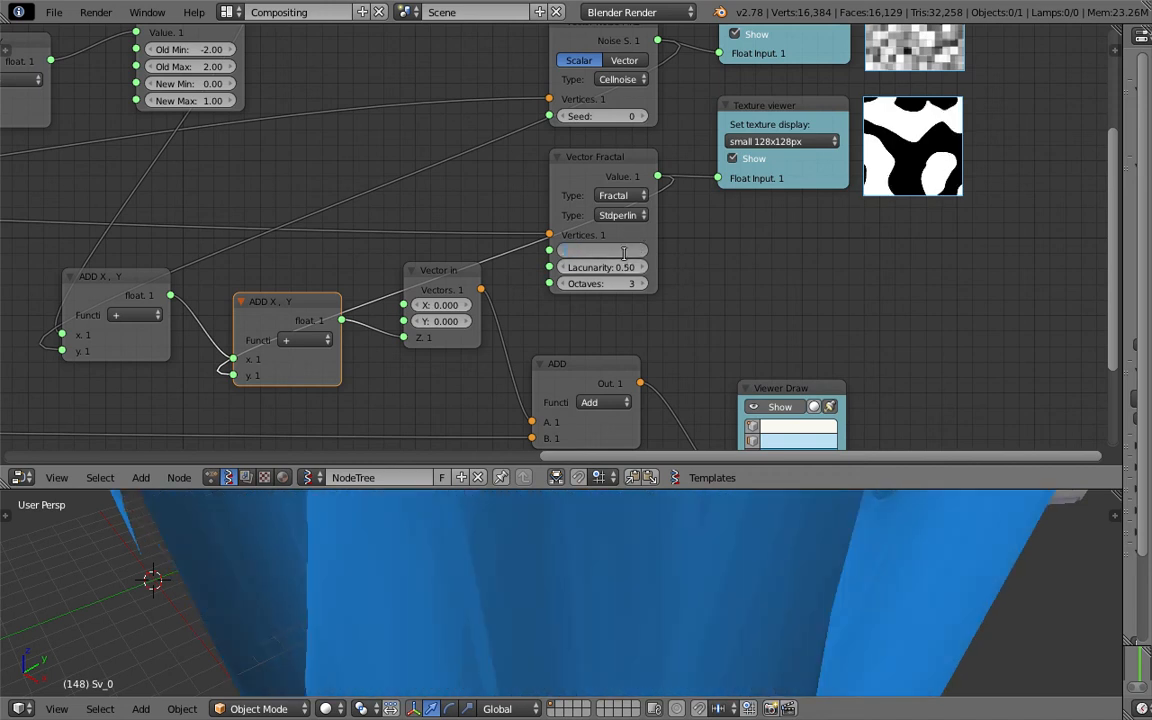
pyautogui.write('.2')
pyautogui.press('Return')
pyautogui.click(617, 253)
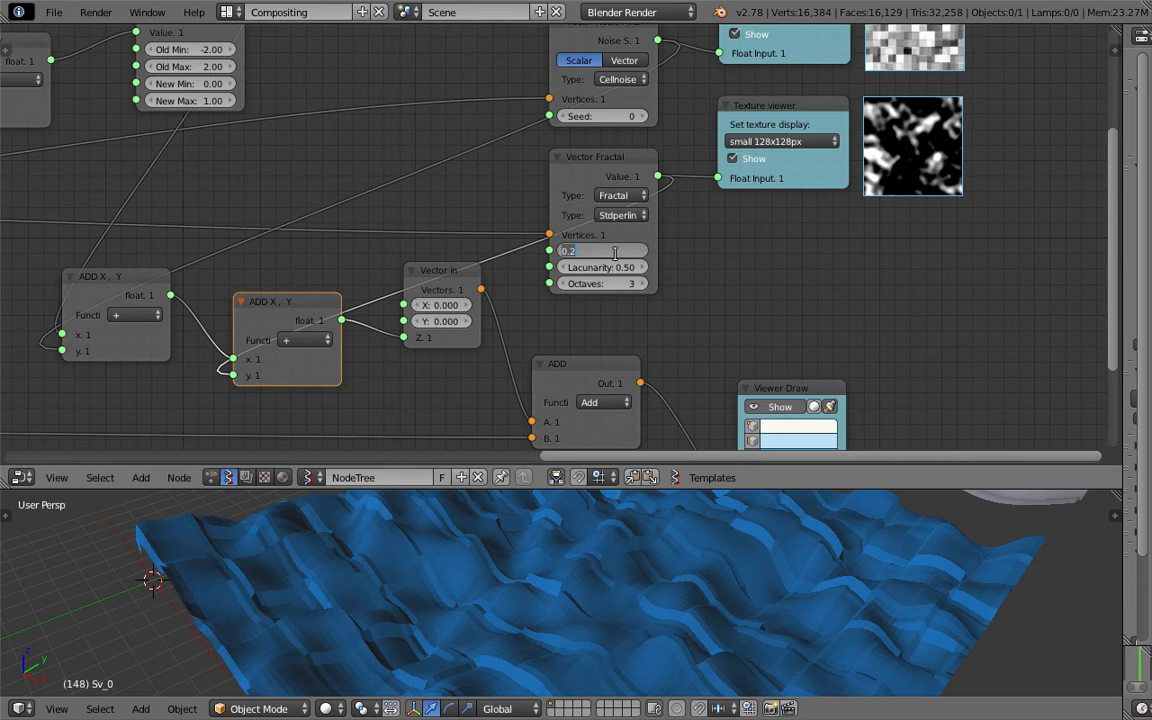
pyautogui.press('Return')
# Try Lacunarity values of 2 and 1 on the Vector Fractal node, and return it to 0.5.
pyautogui.click(625, 268)
pyautogui.write('2')
pyautogui.press('Return')
pyautogui.click(634, 267)
pyautogui.write('1')
pyautogui.press('Return')
pyautogui.click(606, 268)
pyautogui.press('Return')
# Tidy the placement of the Vector Noise node and save over texture_viewer_demo_003.blend.
pyautogui.scroll(-4, 650, 240)
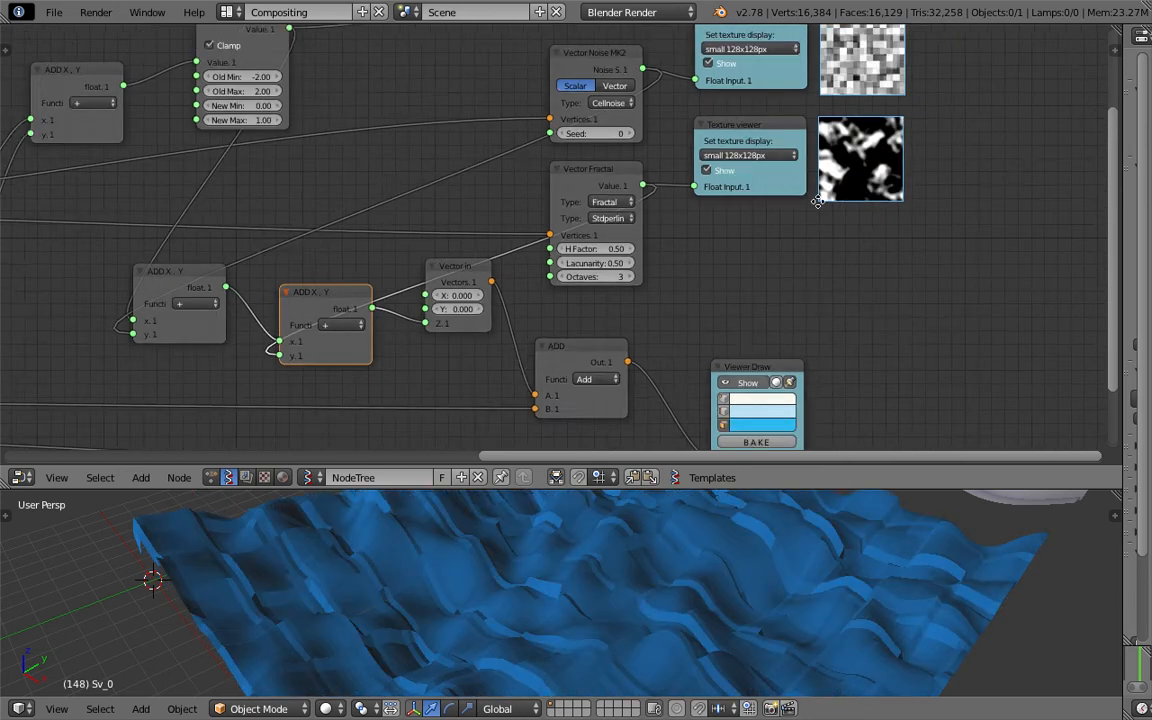
pyautogui.moveTo(683, 218); pyautogui.dragTo(848, 115, button='middle')
pyautogui.hotkey('ctrl', 's')
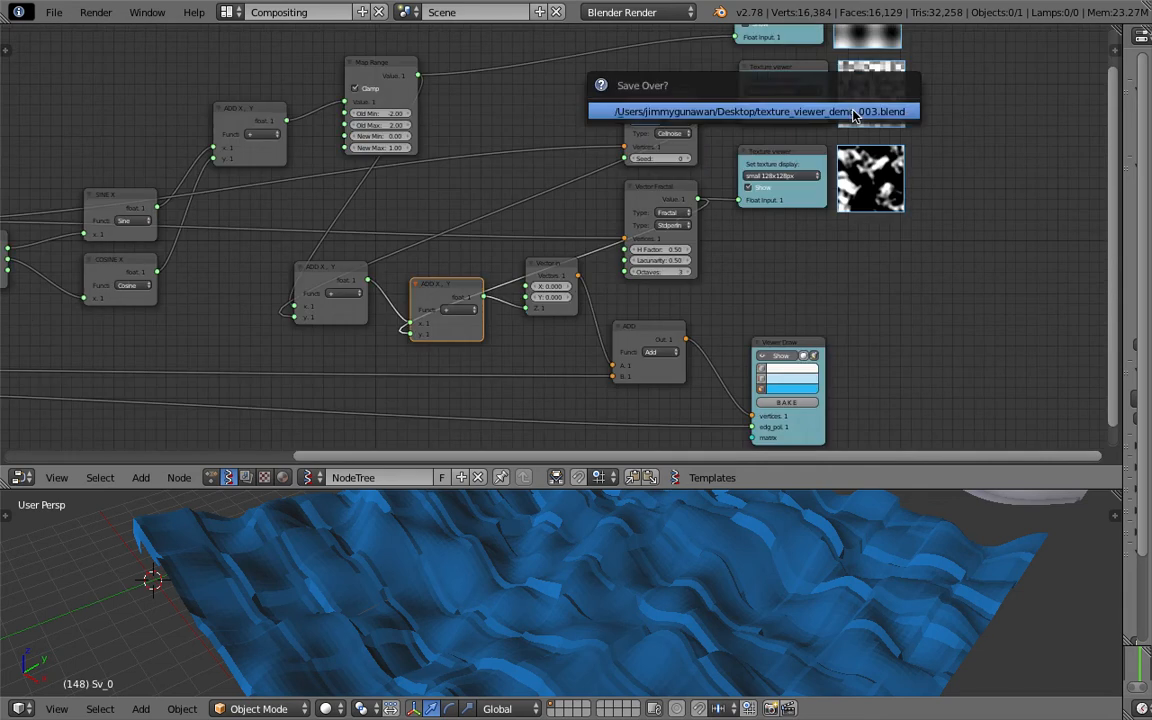
pyautogui.moveTo(650, 116); pyautogui.dragTo(615, 108)
pyautogui.hotkey('ctrl', 's')
pyautogui.click(615, 98)
pyautogui.moveTo(615, 100); pyautogui.dragTo(719, 116, button='middle')
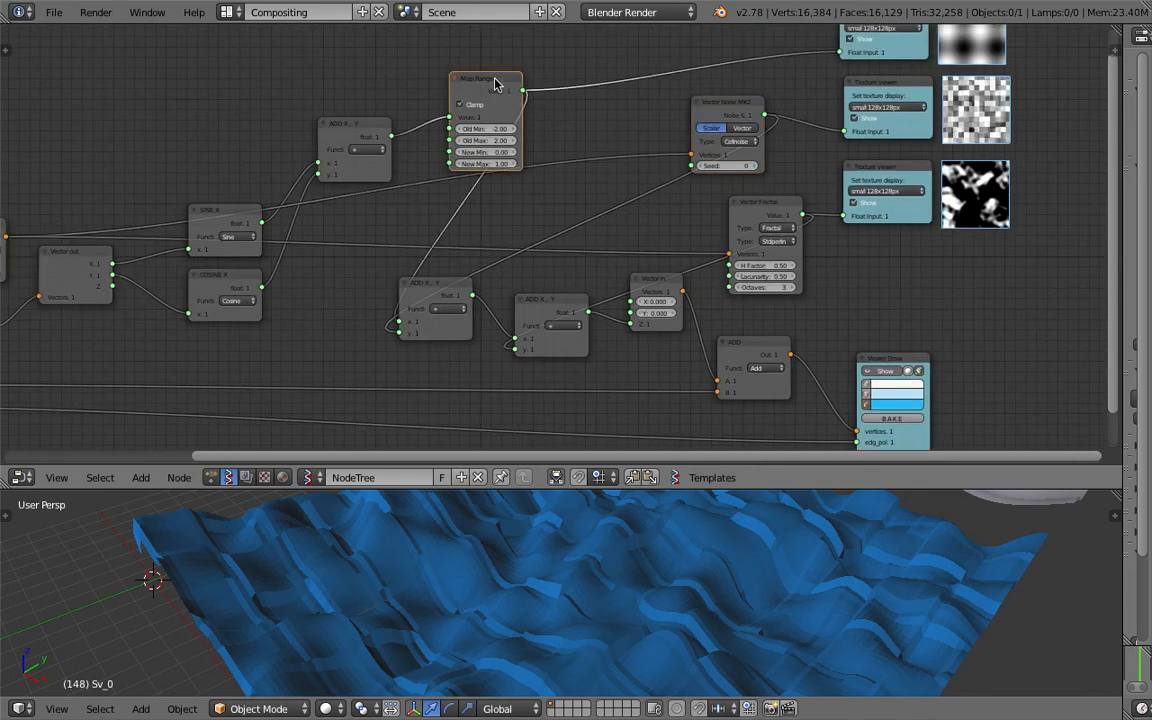
# Move the Map Range node slightly up and away from the noise nodes, and save over texture_viewer_demo_003.blend.
pyautogui.moveTo(496, 82); pyautogui.dragTo(471, 72)
pyautogui.hotkey('ctrl', 's')
pyautogui.click(475, 73)
pyautogui.moveTo(980, 45); pyautogui.dragTo(890, 105, button='middle')
pyautogui.scroll(4, 915, 80)
pyautogui.moveTo(935, 42); pyautogui.dragTo(933, 109, button='middle')
pyautogui.hotkey('ctrl', 's')
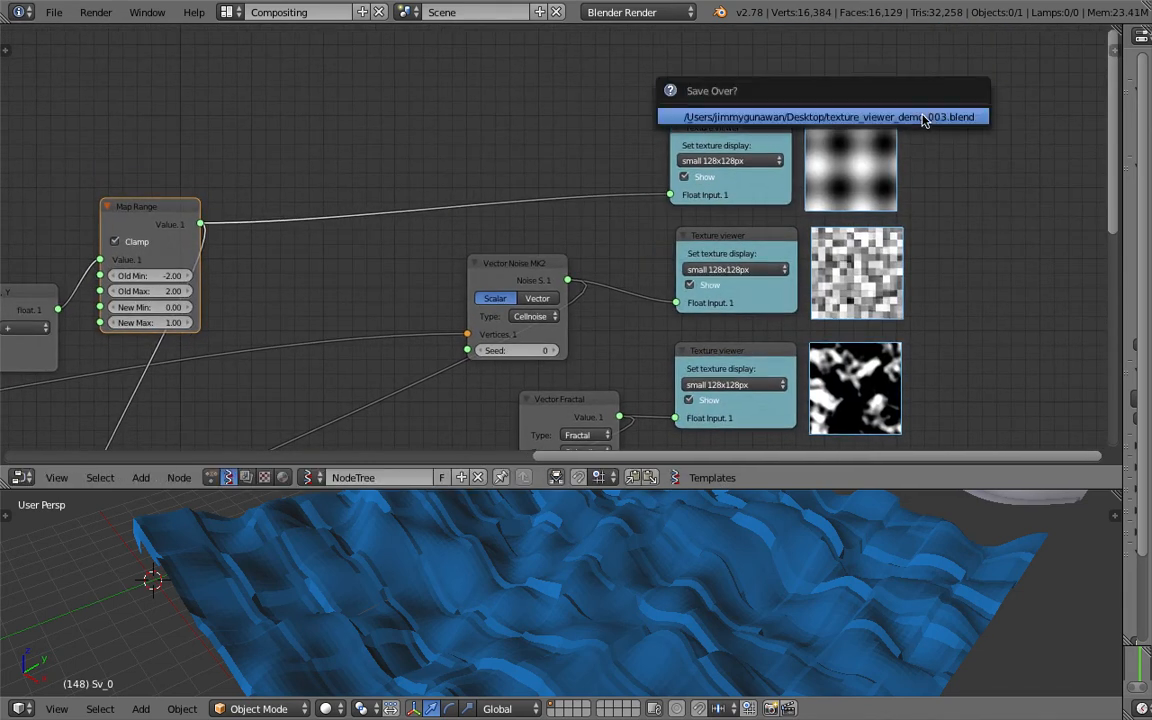
pyautogui.click(926, 121)
# Inspect the three texture previews and their incoming connections, and save over the blend file again.
pyautogui.scroll(5, 905, 154)
pyautogui.moveTo(903, 156); pyautogui.dragTo(720, 188, button='middle')
pyautogui.scroll(-3, 720, 193)
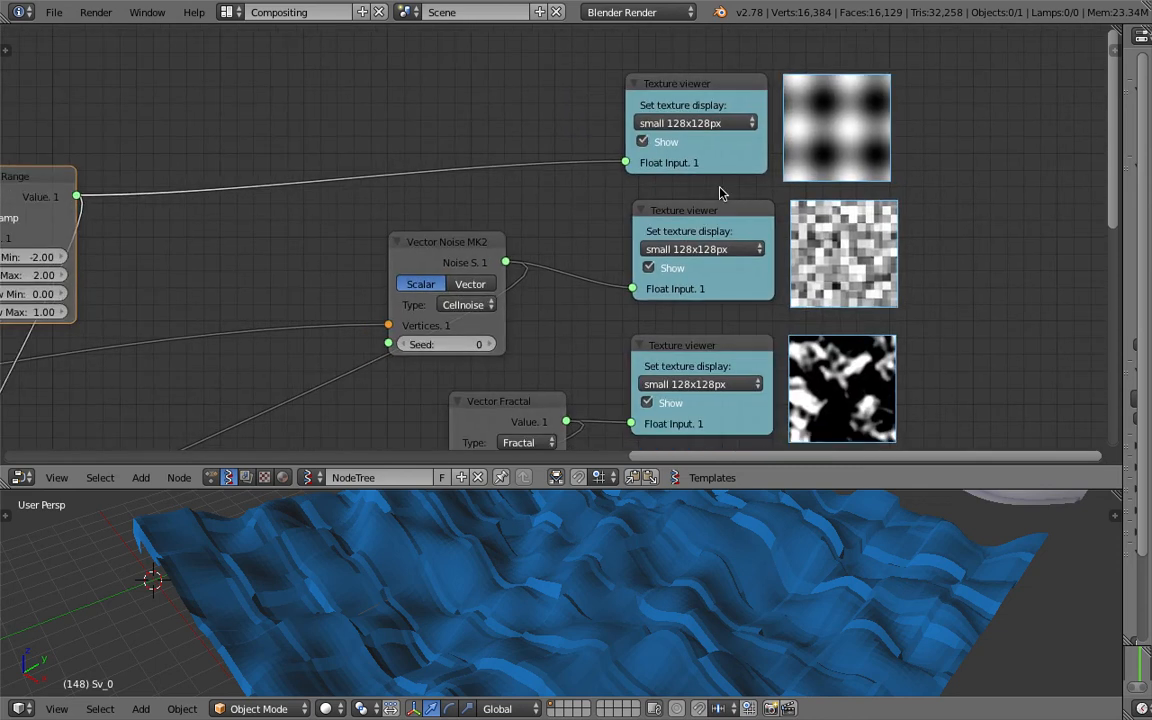
pyautogui.scroll(-4, 700, 195)
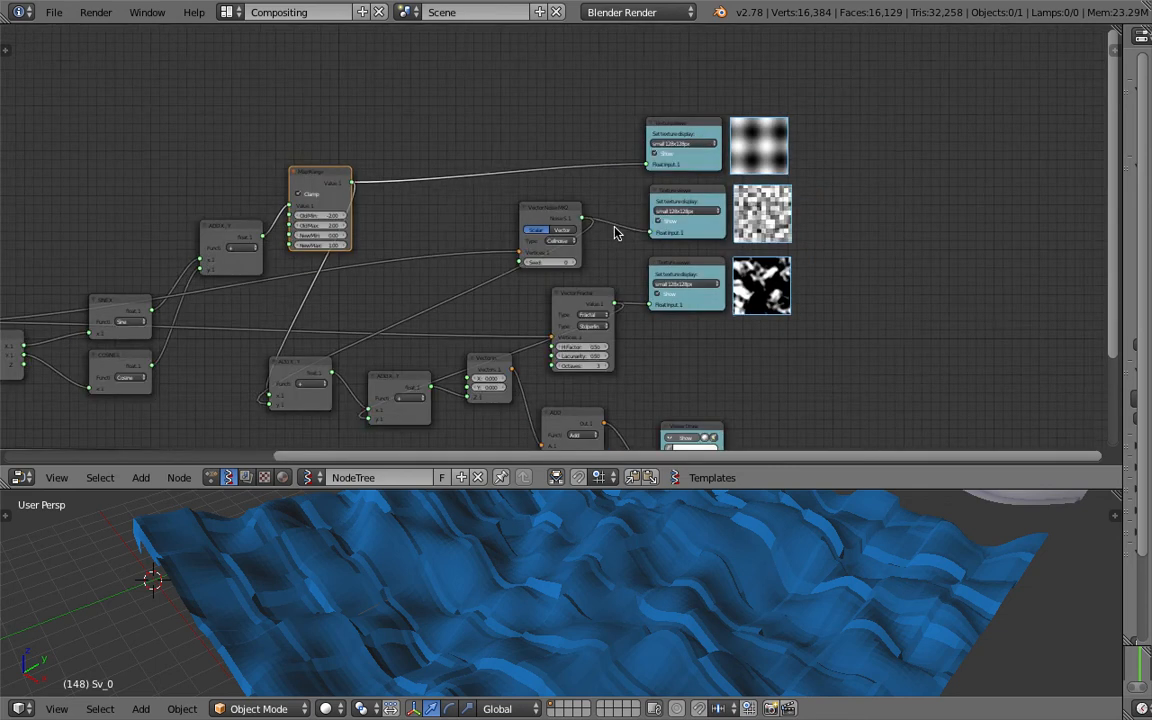
pyautogui.moveTo(617, 231); pyautogui.dragTo(630, 224, button='middle')
pyautogui.moveTo(566, 252); pyautogui.dragTo(663, 213, button='middle')
pyautogui.hotkey('ctrl', 's')
pyautogui.click(663, 210)
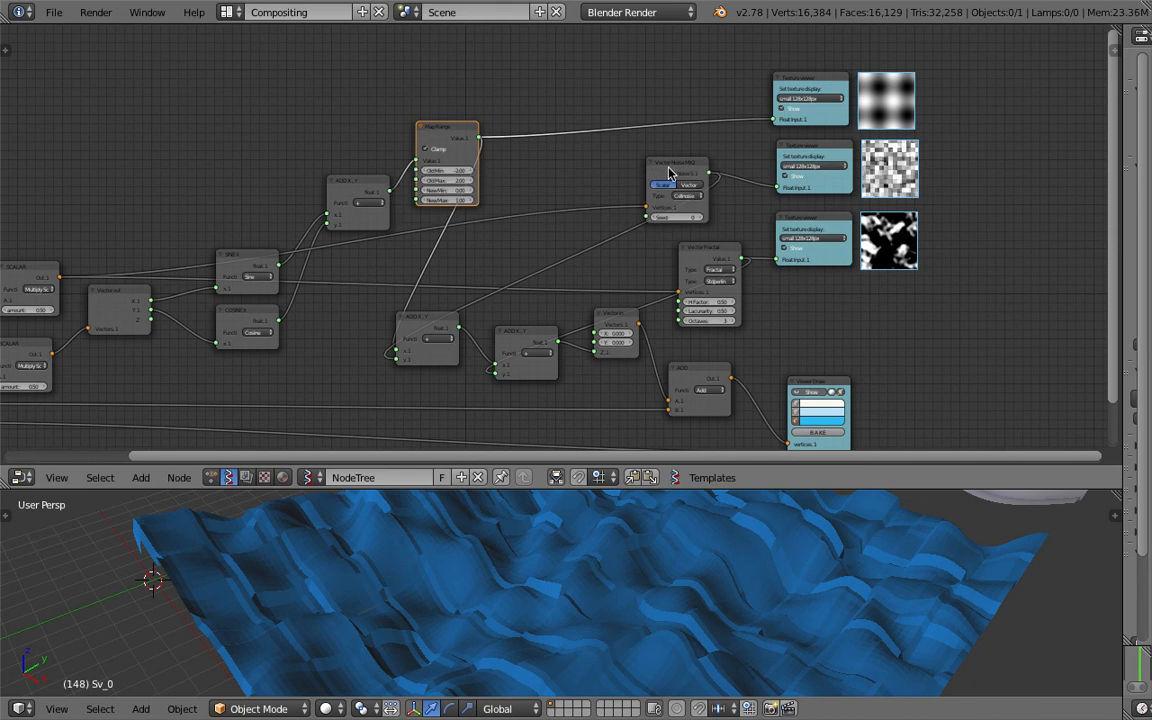
# Move the Vector Noise MK2 node closer to the Map Range node and save over the file.
pyautogui.moveTo(667, 170); pyautogui.dragTo(597, 174)
pyautogui.hotkey('ctrl', 's')
pyautogui.click(603, 168)
pyautogui.moveTo(445, 376); pyautogui.dragTo(453, 344, button='middle')
pyautogui.moveTo(581, 344); pyautogui.dragTo(574, 318, button='middle')
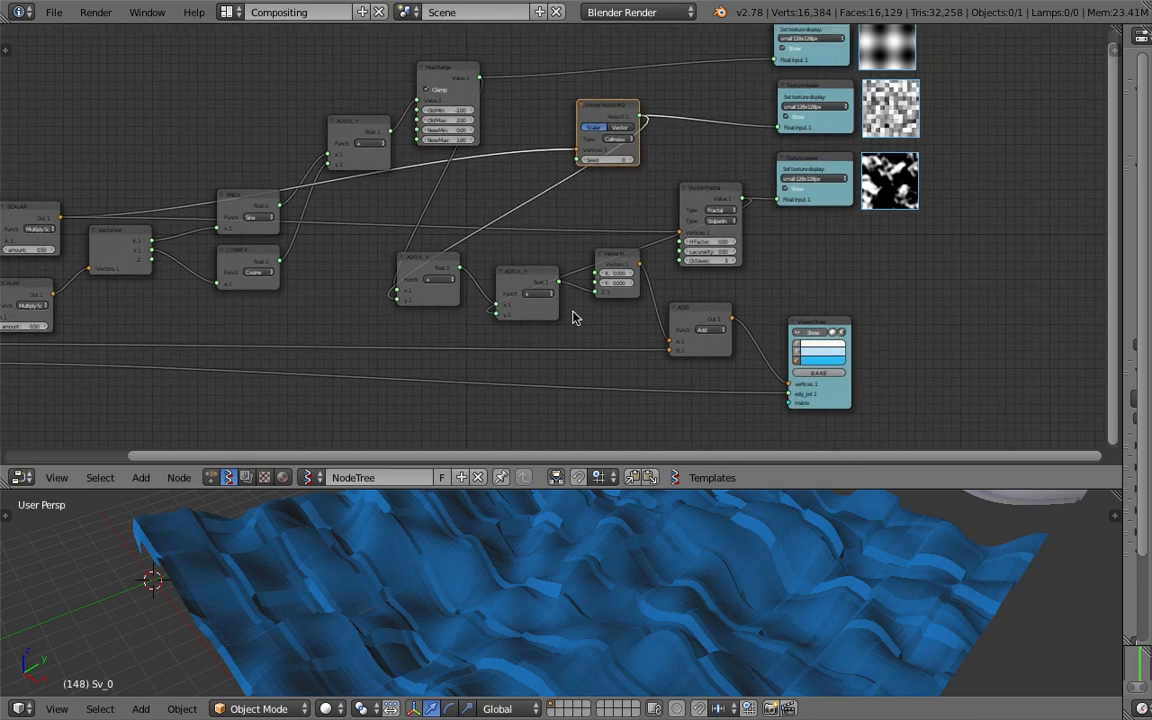
# Reposition the vector ADD node and the Viewer Draw node to space them out, saving over the file.
pyautogui.scroll(1, 653, 330)
pyautogui.moveTo(683, 306); pyautogui.dragTo(668, 309)
pyautogui.moveTo(850, 288); pyautogui.dragTo(781, 268, button='middle')
pyautogui.hotkey('ctrl', 's')
pyautogui.click(764, 293)
pyautogui.moveTo(760, 291); pyautogui.dragTo(785, 314)
pyautogui.scroll(-2, 822, 252)
pyautogui.hotkey('ctrl', 's')
pyautogui.click(803, 264)
# Save over the file and move the second ADD X, Y node closer to the first one.
pyautogui.moveTo(751, 276); pyautogui.dragTo(690, 315, button='middle')
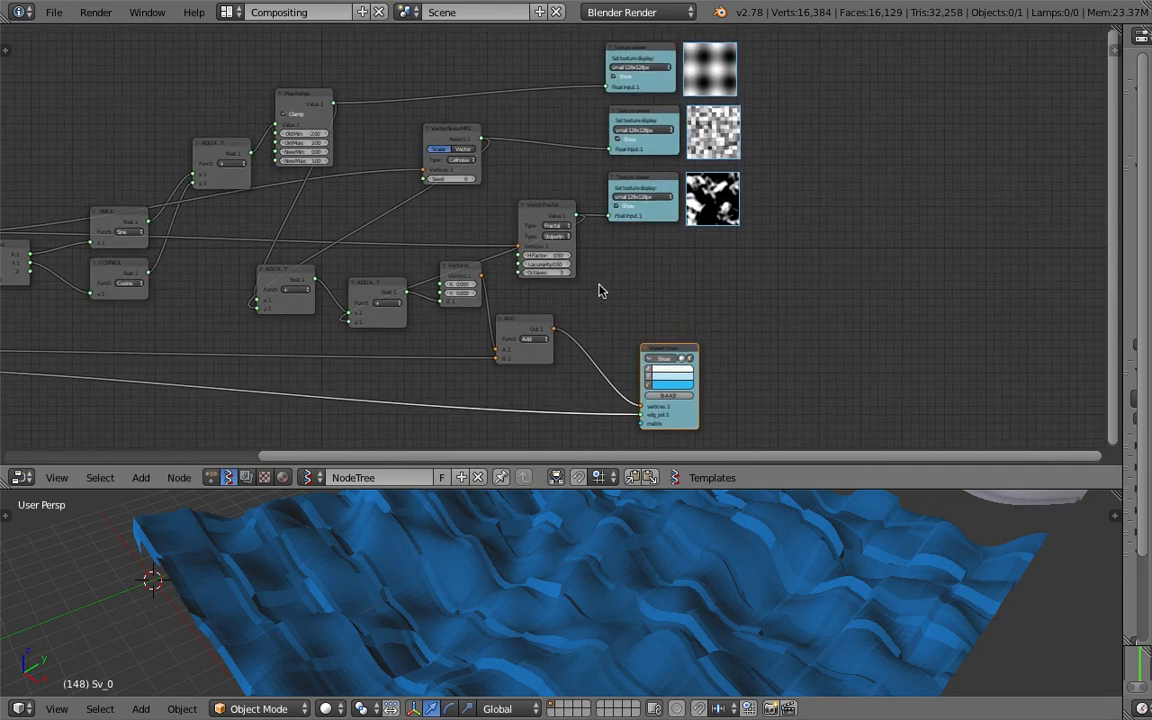
pyautogui.scroll(2, 601, 287)
pyautogui.hotkey('ctrl', 's')
pyautogui.click(580, 285)
pyautogui.moveTo(357, 304); pyautogui.dragTo(342, 290)
# Duplicate the fractal's Texture viewer, feed it the float output of the second ADD X, Y node, and save over the file.
pyautogui.click(658, 178)
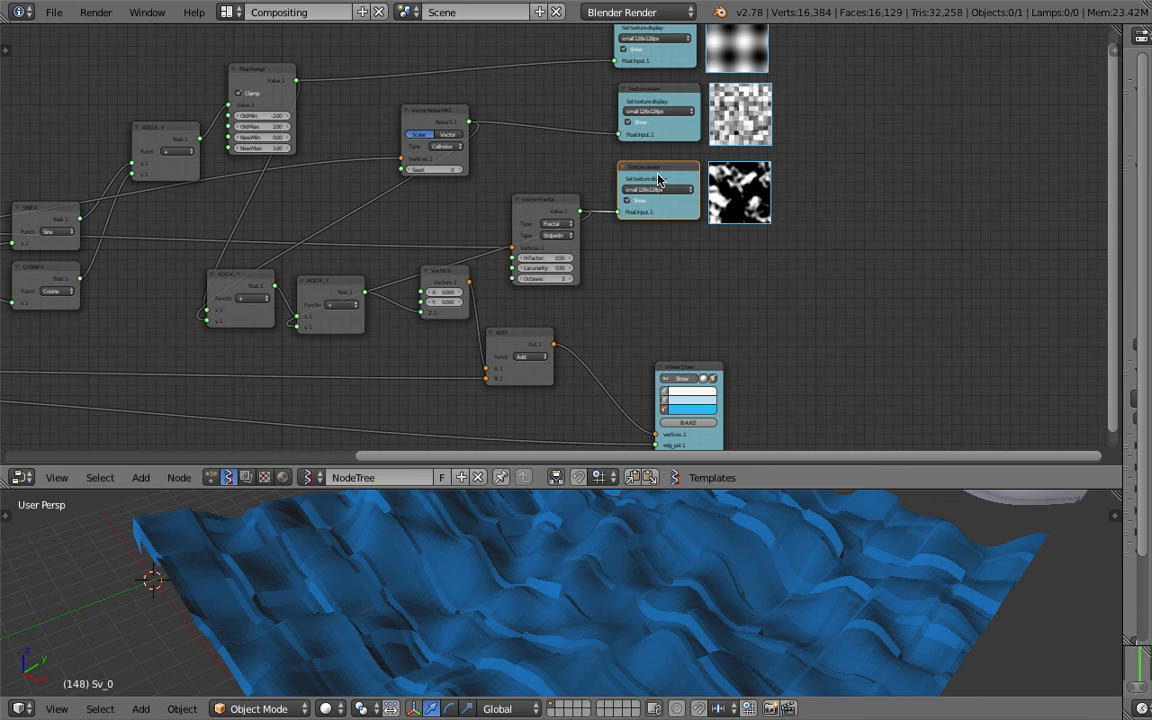
pyautogui.hotkey('shift', 'd')
pyautogui.click(680, 290)
pyautogui.moveTo(366, 293); pyautogui.dragTo(640, 314)
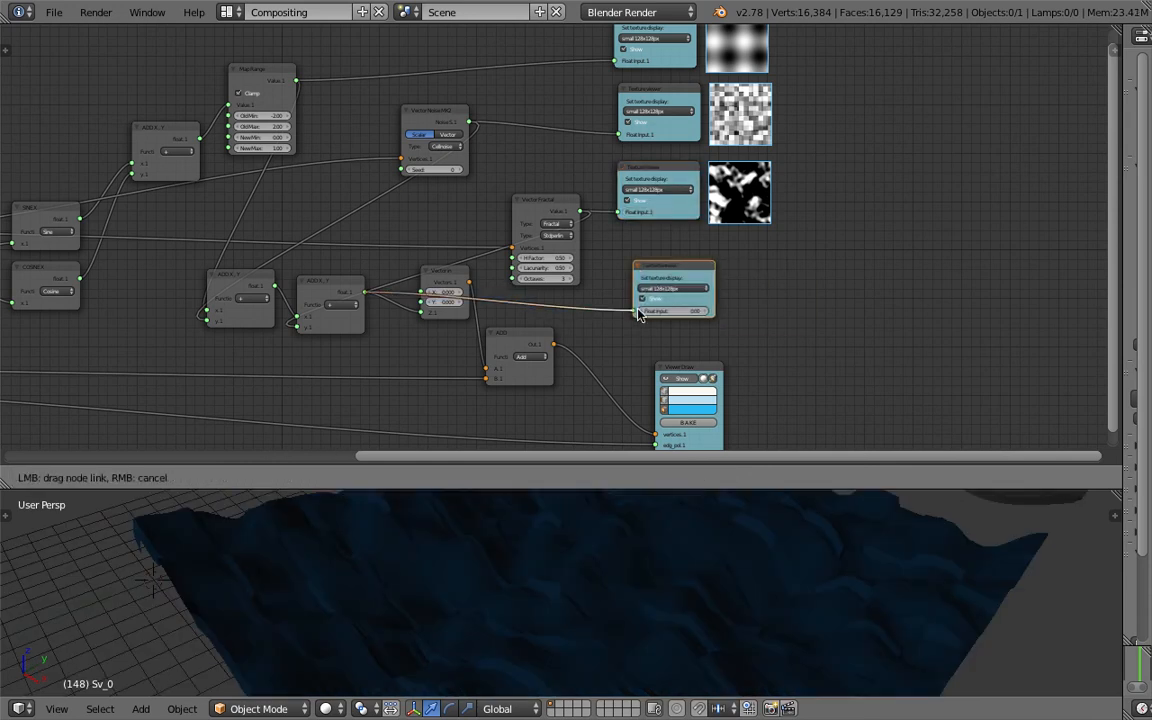
pyautogui.moveTo(640, 314); pyautogui.dragTo(640, 312)
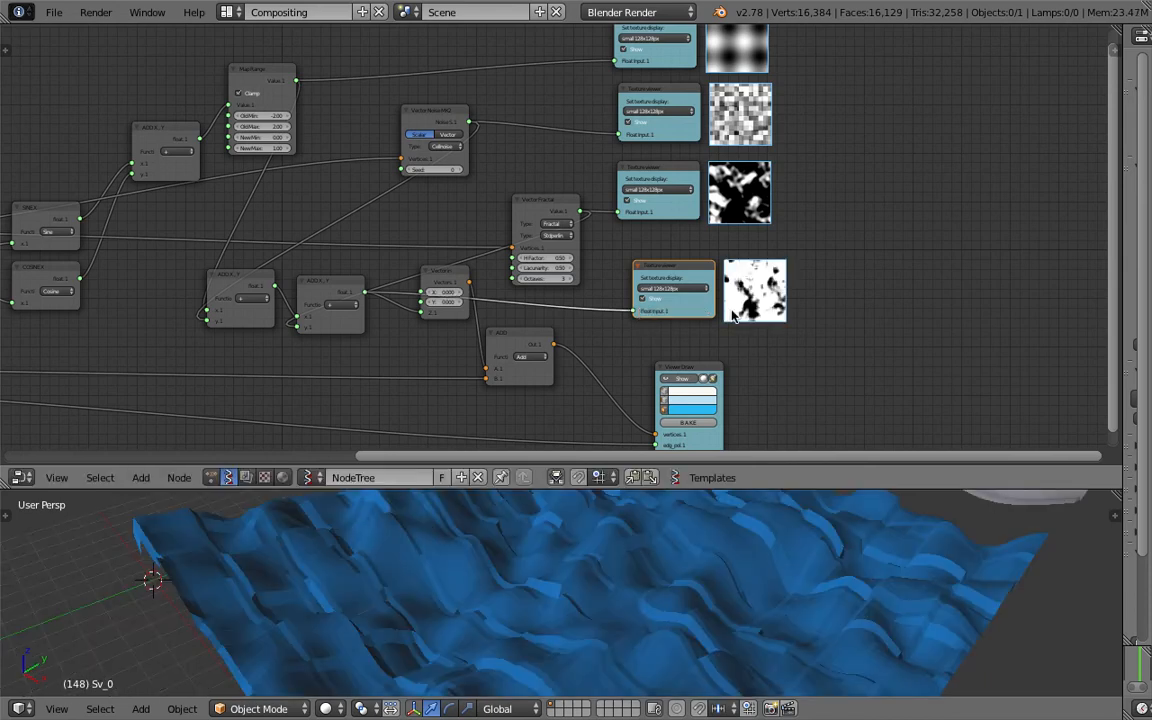
pyautogui.scroll(3, 740, 290)
pyautogui.hotkey('ctrl', 's')
pyautogui.click(745, 286)
# Set the function of the second ADD X, Y node before Vector in to multiply (*).
pyautogui.scroll(-3, 735, 300)
pyautogui.moveTo(727, 285); pyautogui.dragTo(714, 379, button='middle')
pyautogui.moveTo(691, 281); pyautogui.dragTo(790, 175, button='middle')
pyautogui.moveTo(571, 264); pyautogui.dragTo(735, 238, button='middle')
pyautogui.scroll(3, 712, 236)
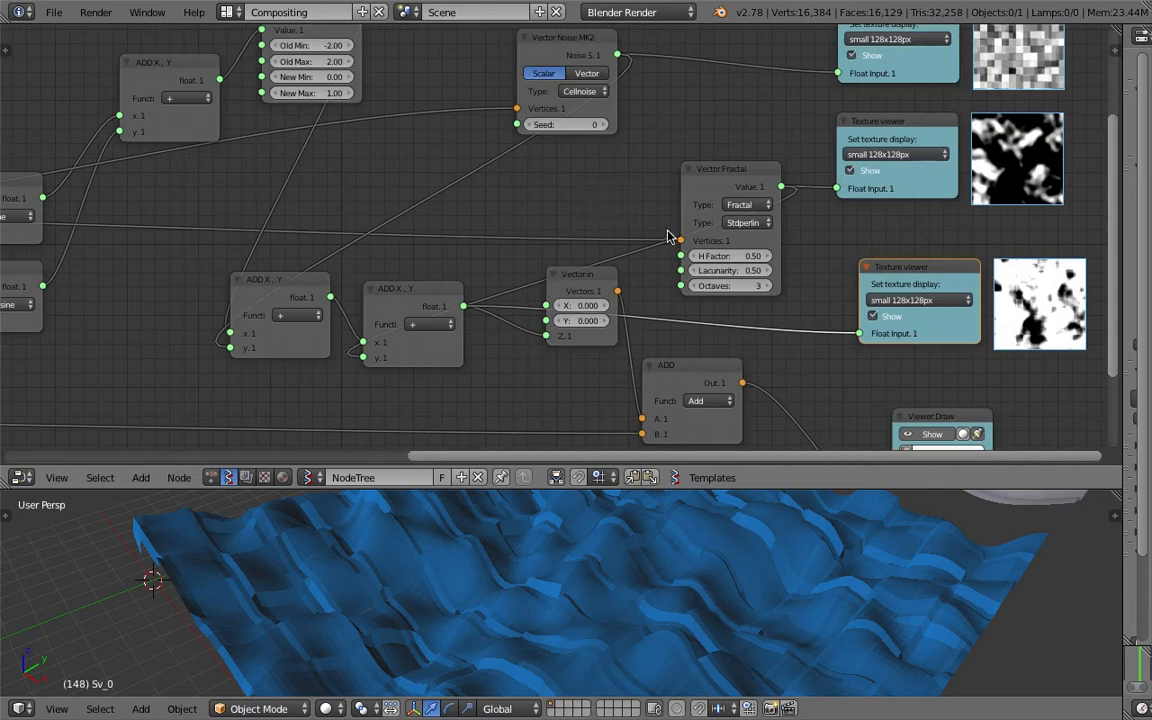
pyautogui.click(439, 327)
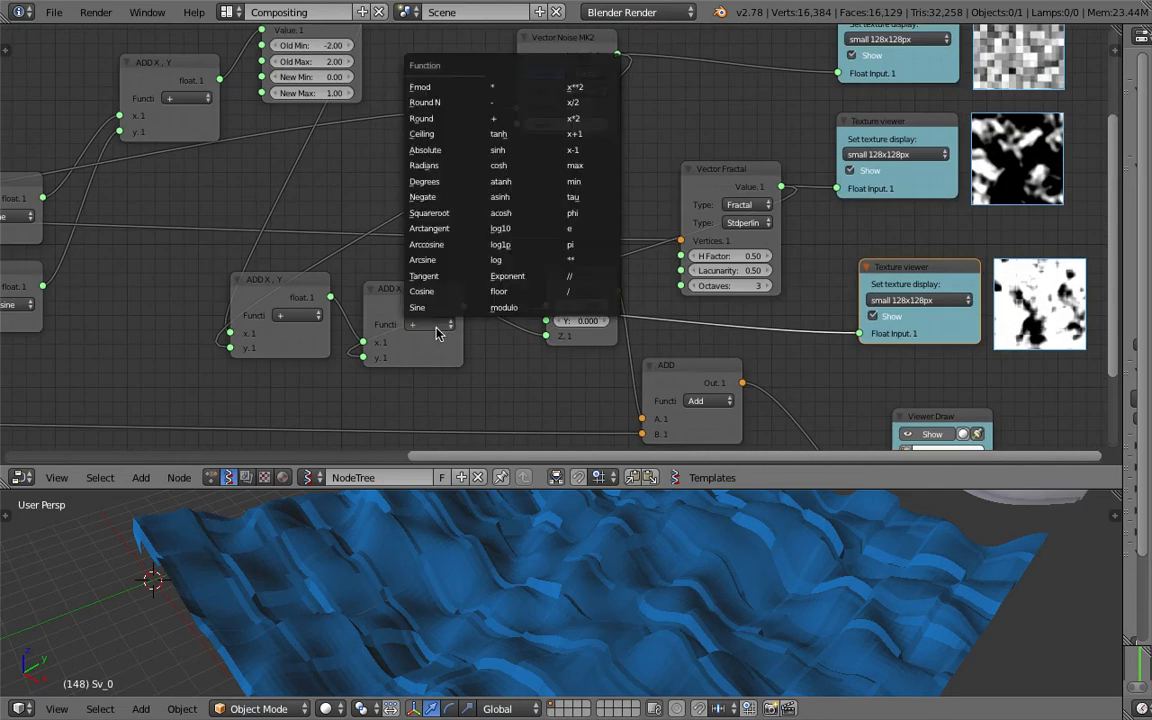
pyautogui.click(495, 87)
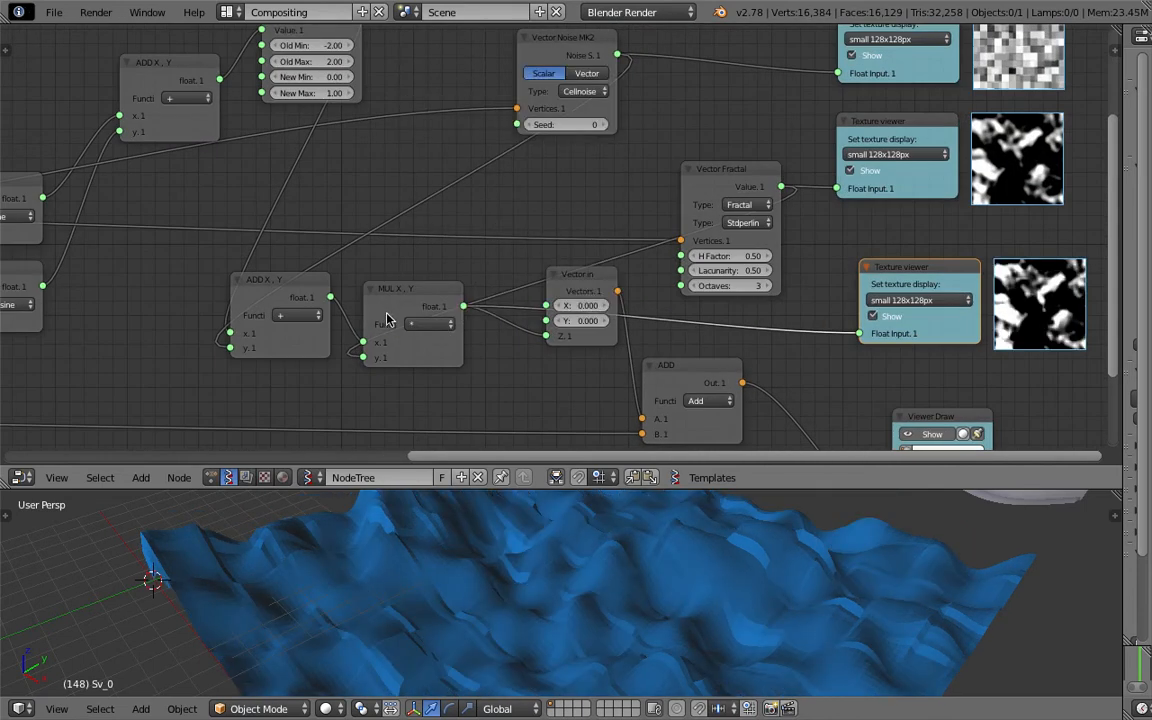
# Try the multiply (*) function on the first combining ADD X, Y node and return it to +.
pyautogui.click(312, 317)
pyautogui.click(392, 77)
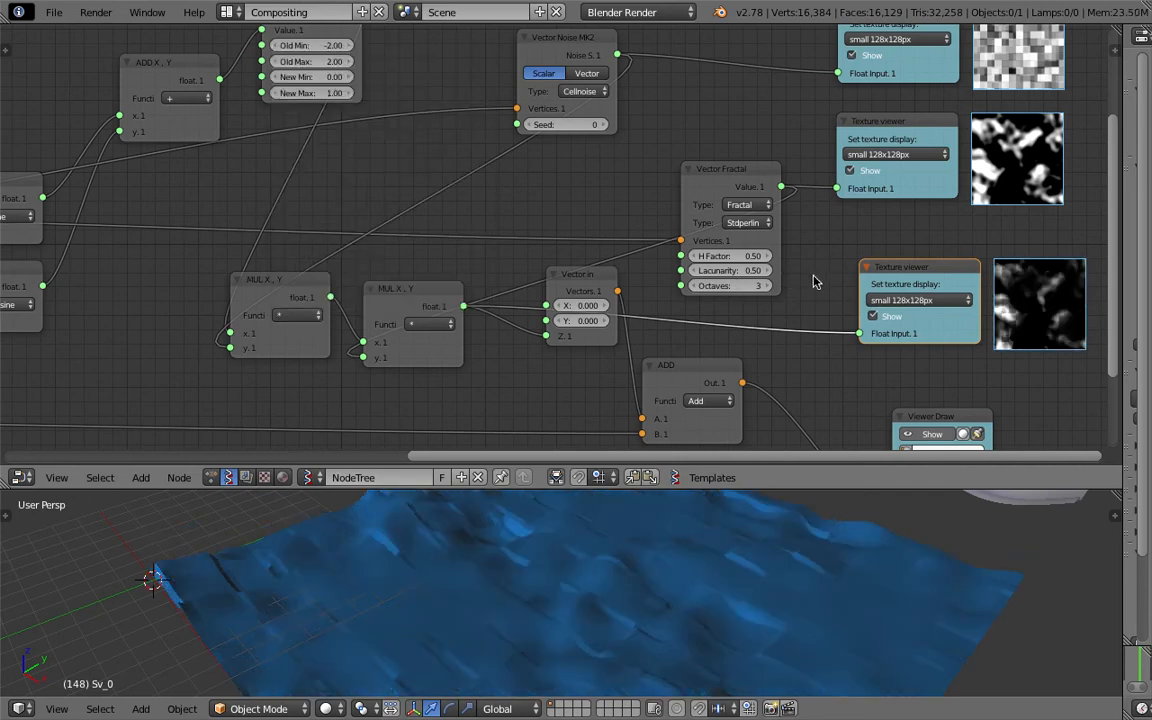
pyautogui.moveTo(812, 272); pyautogui.dragTo(676, 288, button='middle')
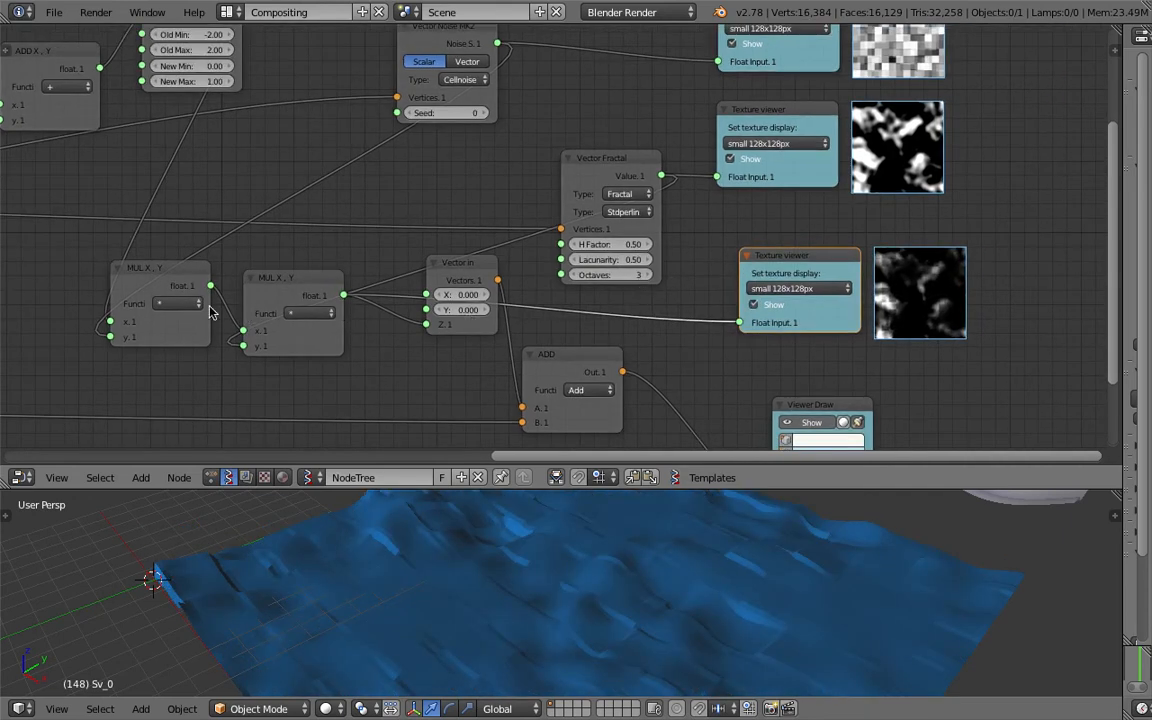
pyautogui.click(178, 303)
pyautogui.click(283, 98)
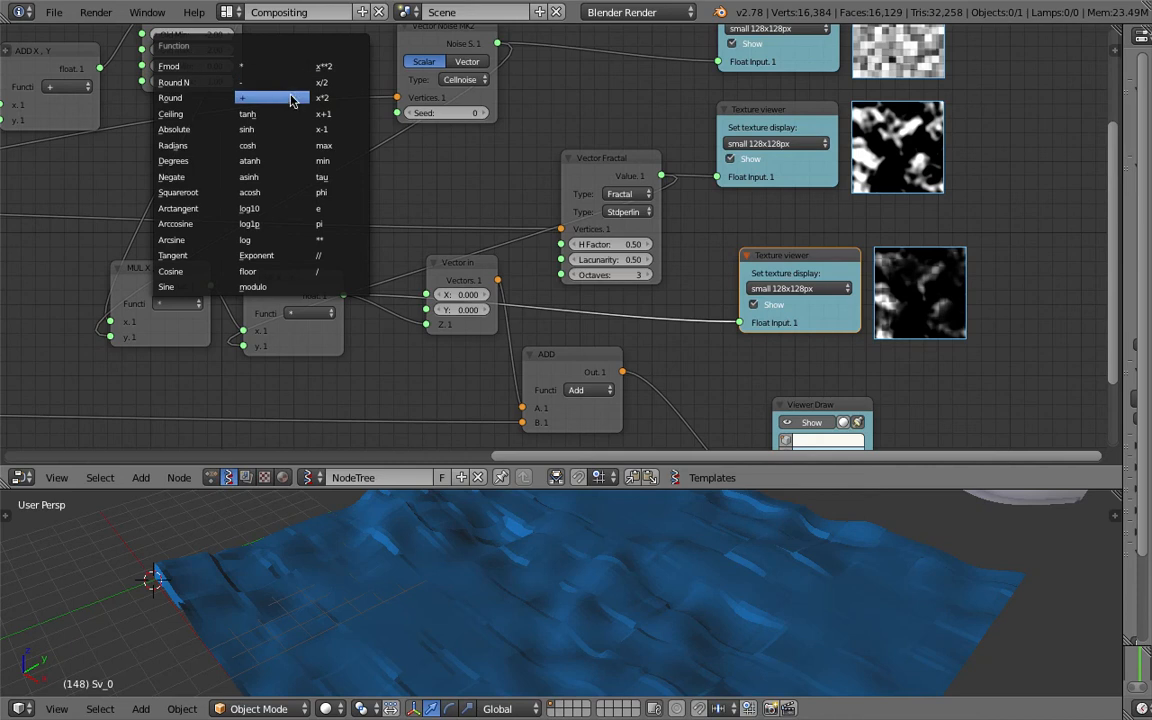
# Show the properties of the combined result's Texture viewer node and save its texture in png format.
pyautogui.moveTo(788, 530); pyautogui.dragTo(547, 569, button='middle')
pyautogui.scroll(-3, 743, 329)
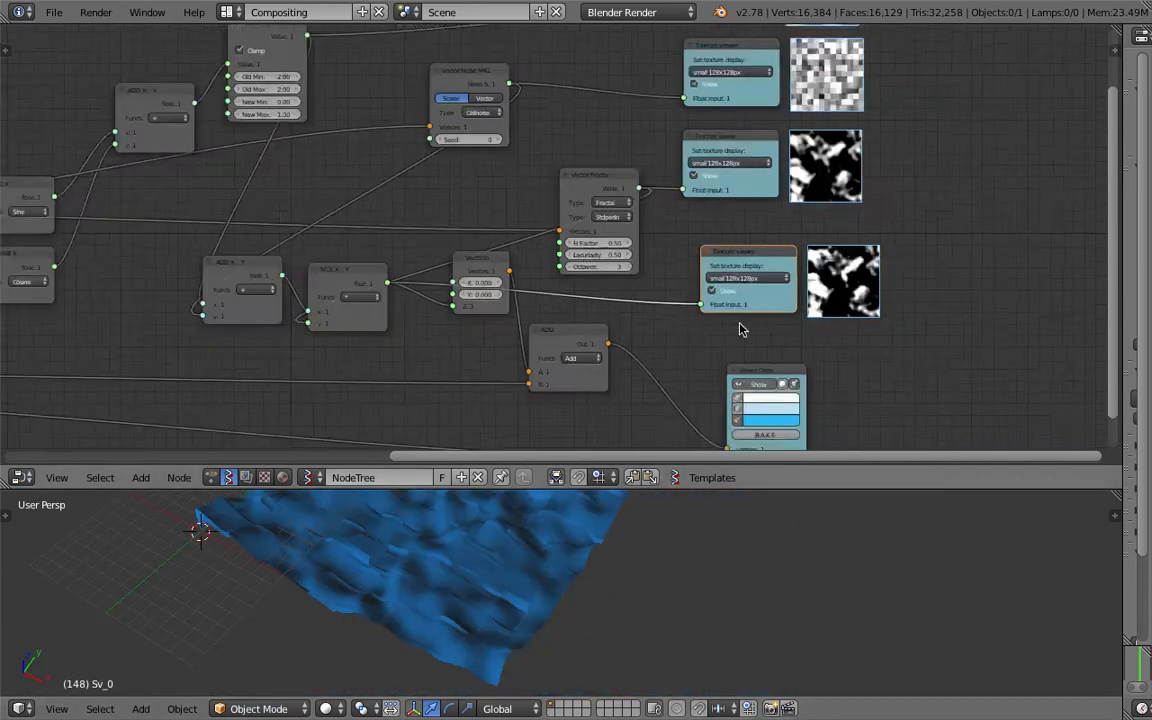
pyautogui.moveTo(743, 329); pyautogui.dragTo(551, 387, button='middle')
pyautogui.scroll(3, 648, 322)
pyautogui.moveTo(735, 281); pyautogui.dragTo(660, 244, button='middle')
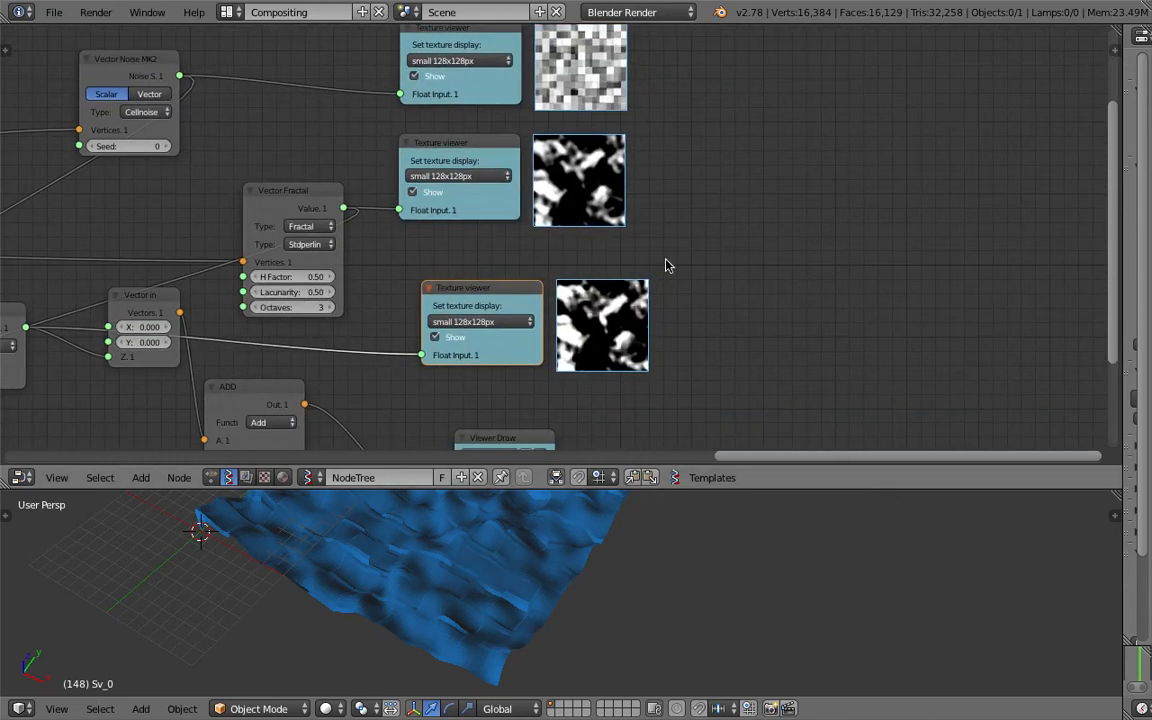
pyautogui.click(500, 321)
pyautogui.press('n')
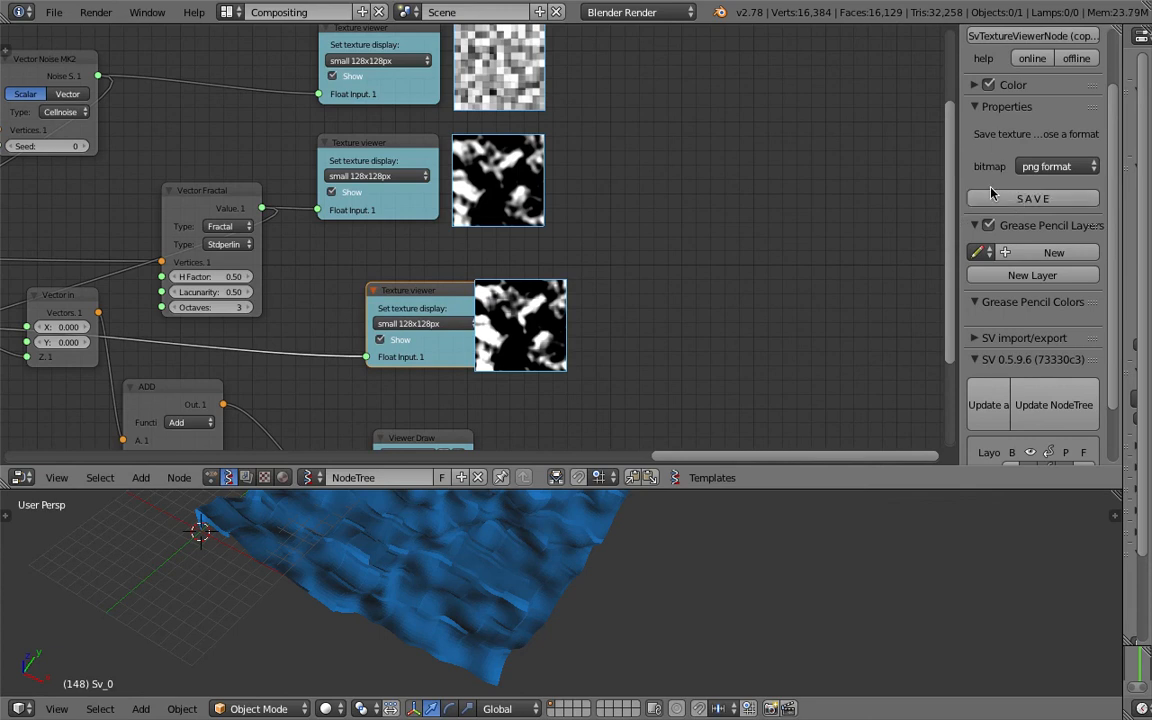
# Switch to Finder on the desktop, open a folder window and go to the tmp folder.
pyautogui.hotkey('ctrl', 'Left')
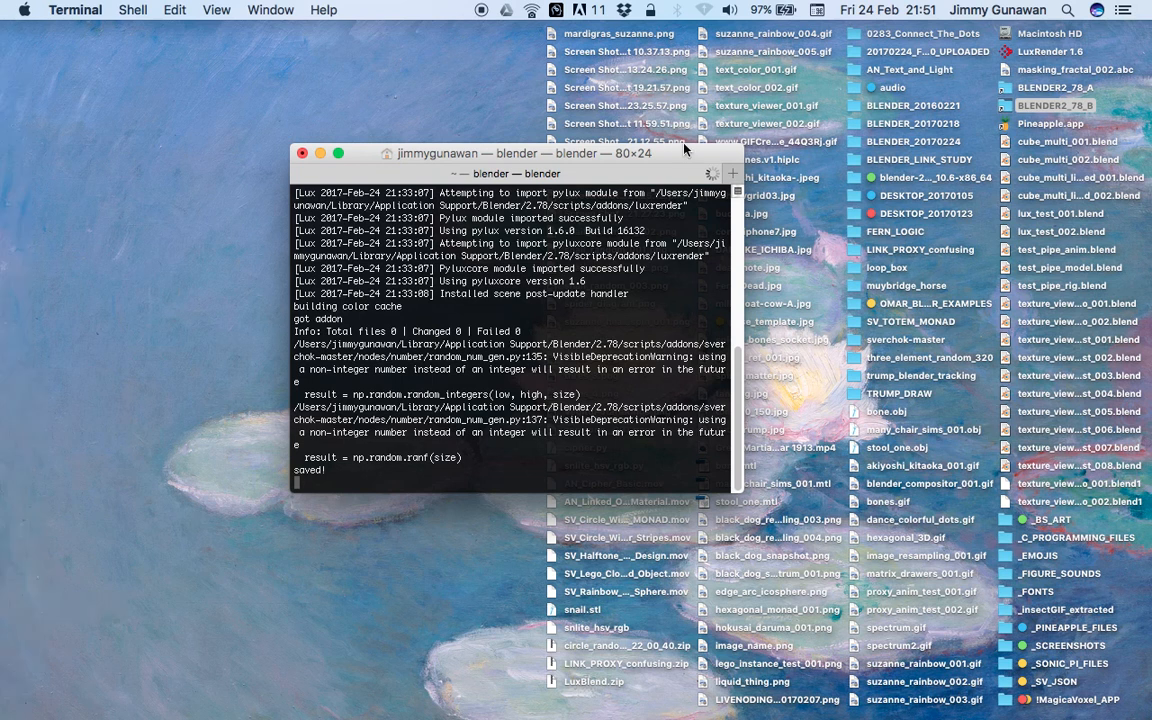
pyautogui.click(855, 71)
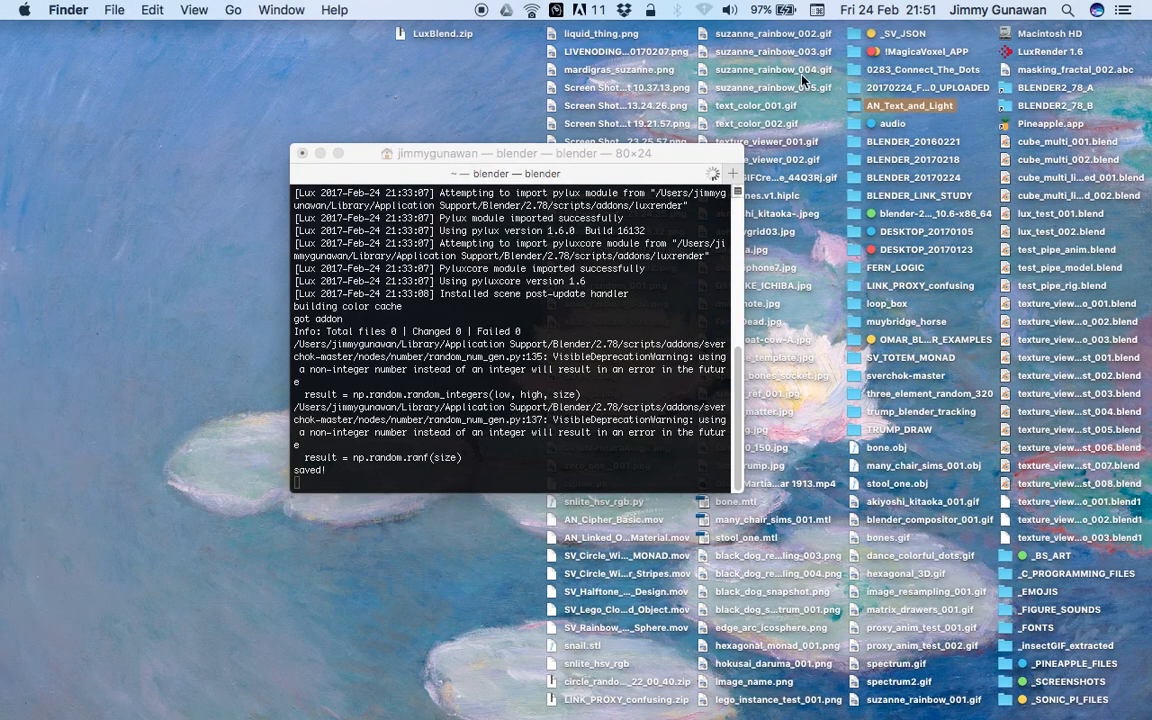
pyautogui.click(855, 89)
pyautogui.click(855, 106)
pyautogui.doubleClick(855, 106)
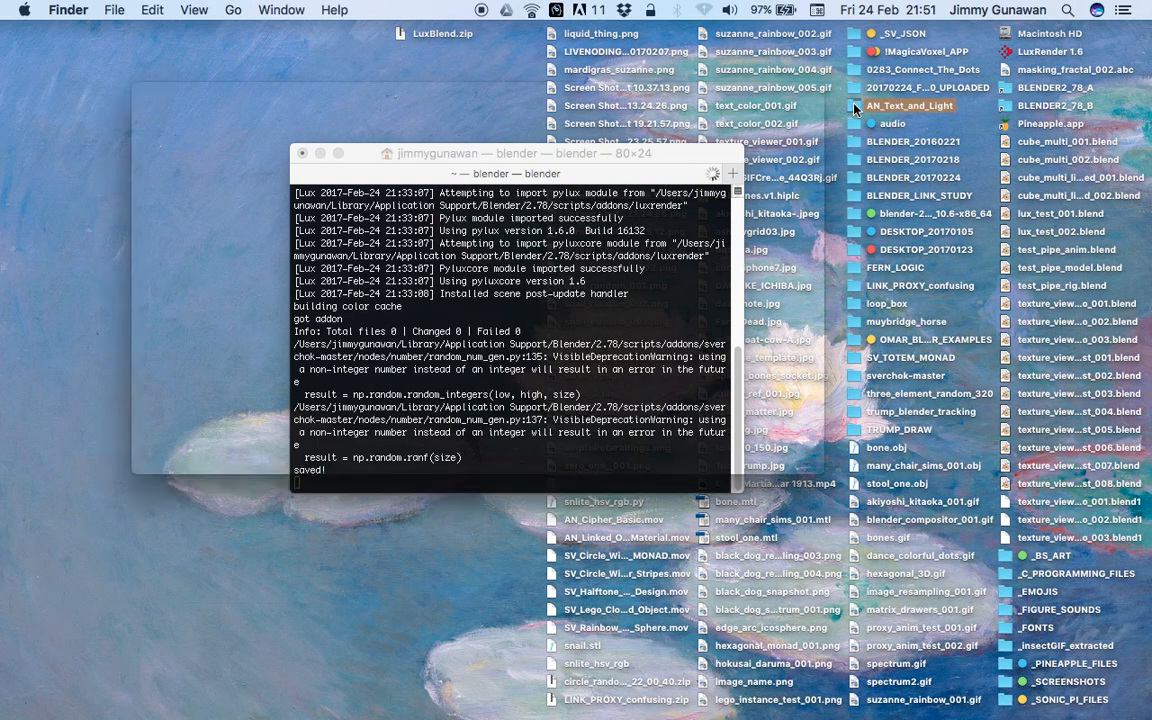
pyautogui.click(200, 300)
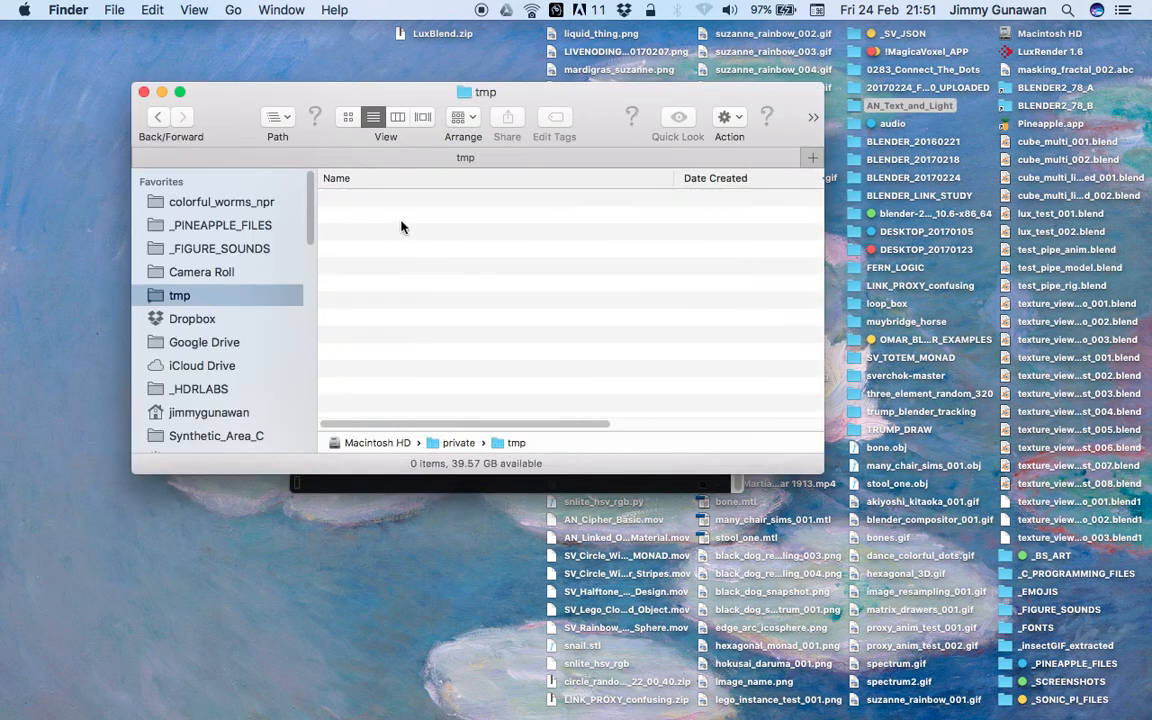
# Preview the saved image_name.png file with Quick Look and enlarge the preview window.
pyautogui.click(374, 205)
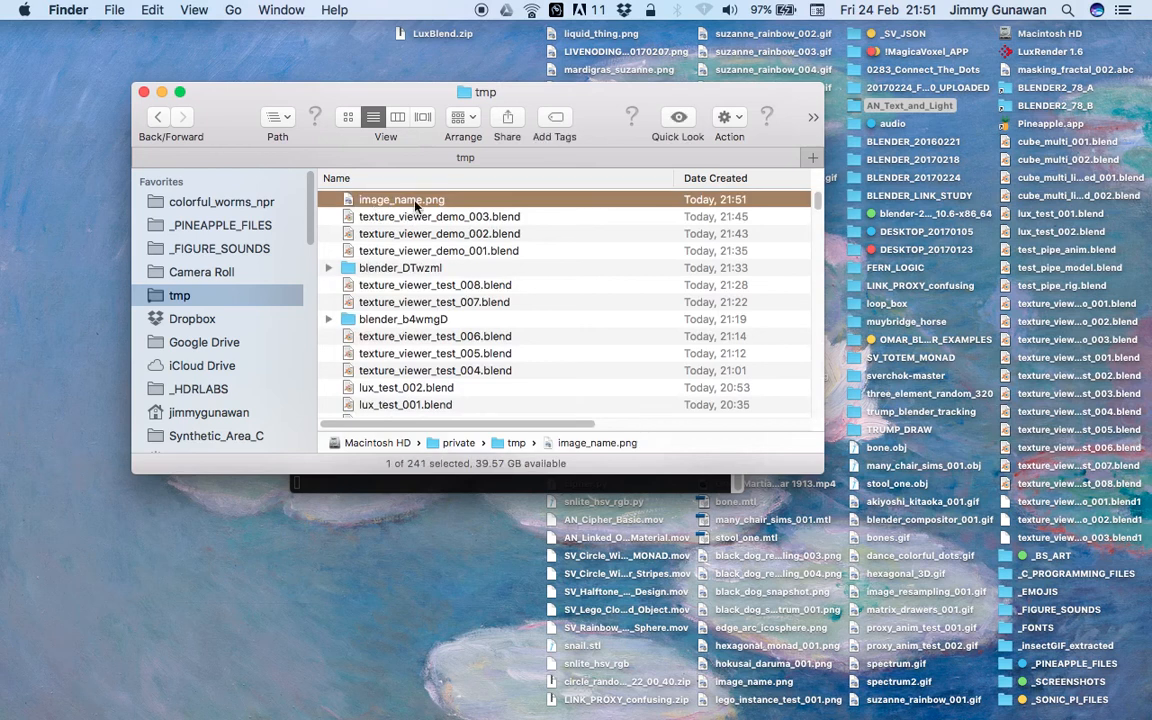
pyautogui.press('space')
pyautogui.moveTo(447, 272); pyautogui.dragTo(433, 204)
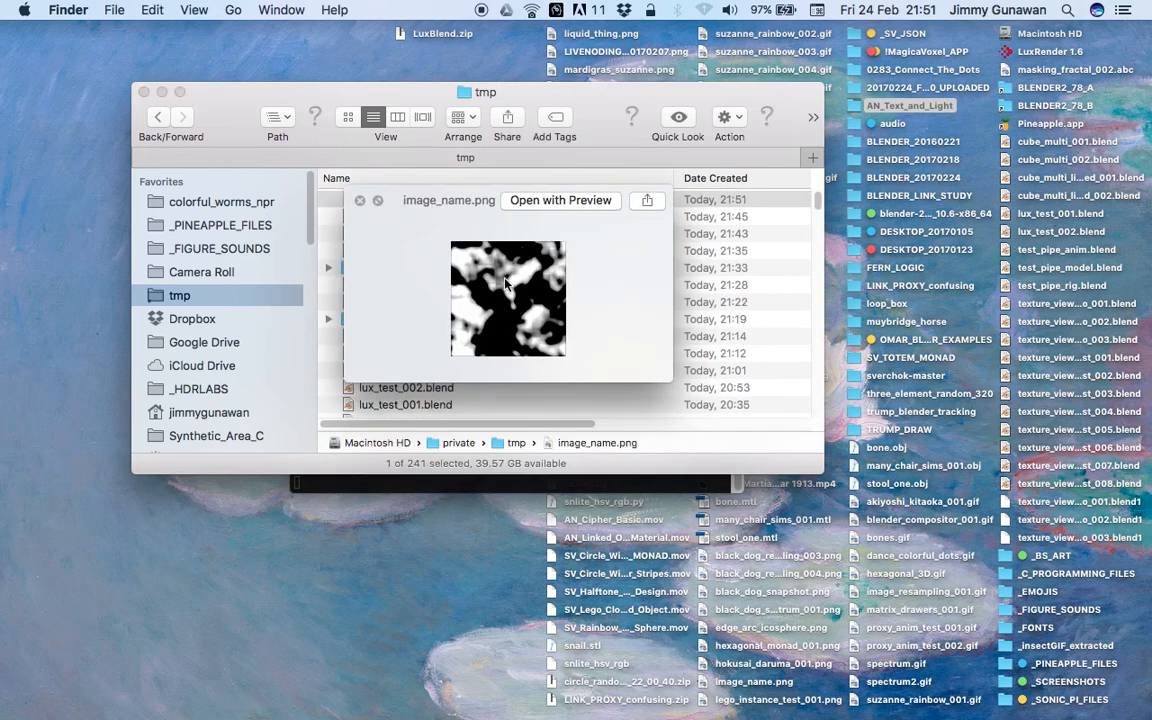
pyautogui.moveTo(668, 380); pyautogui.dragTo(740, 494)
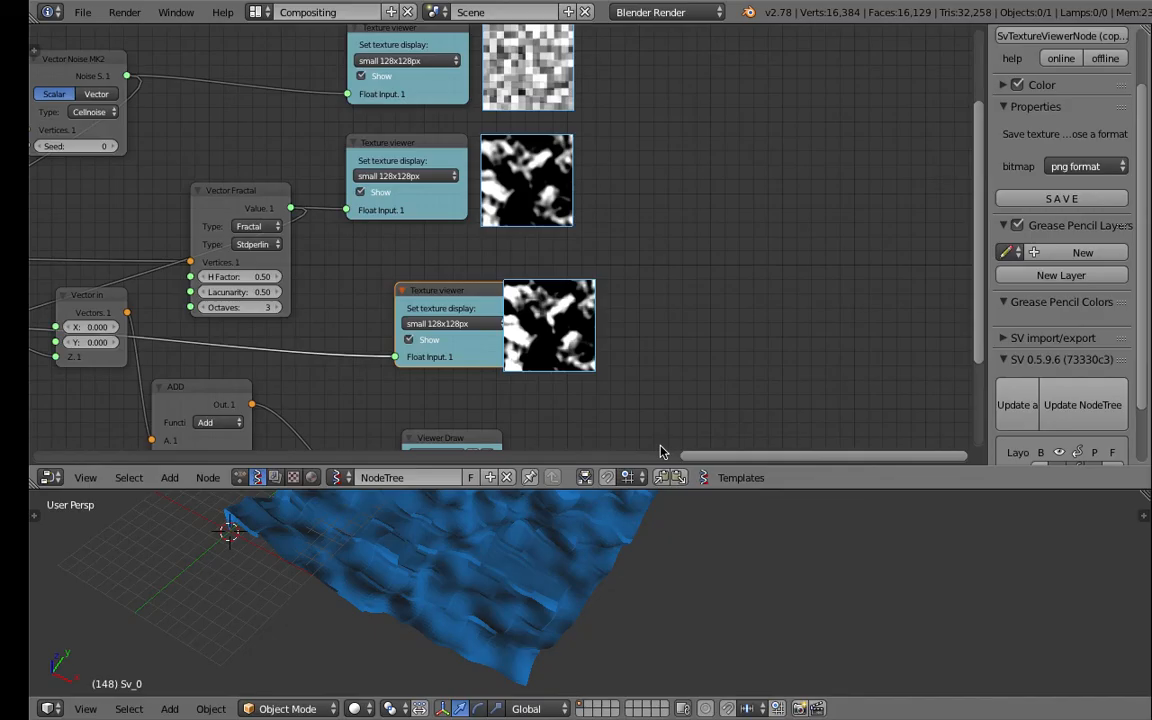
# Return to Blender and set the combined result's Texture viewer display to large 512x512px.
pyautogui.scroll(-6, 603, 326)
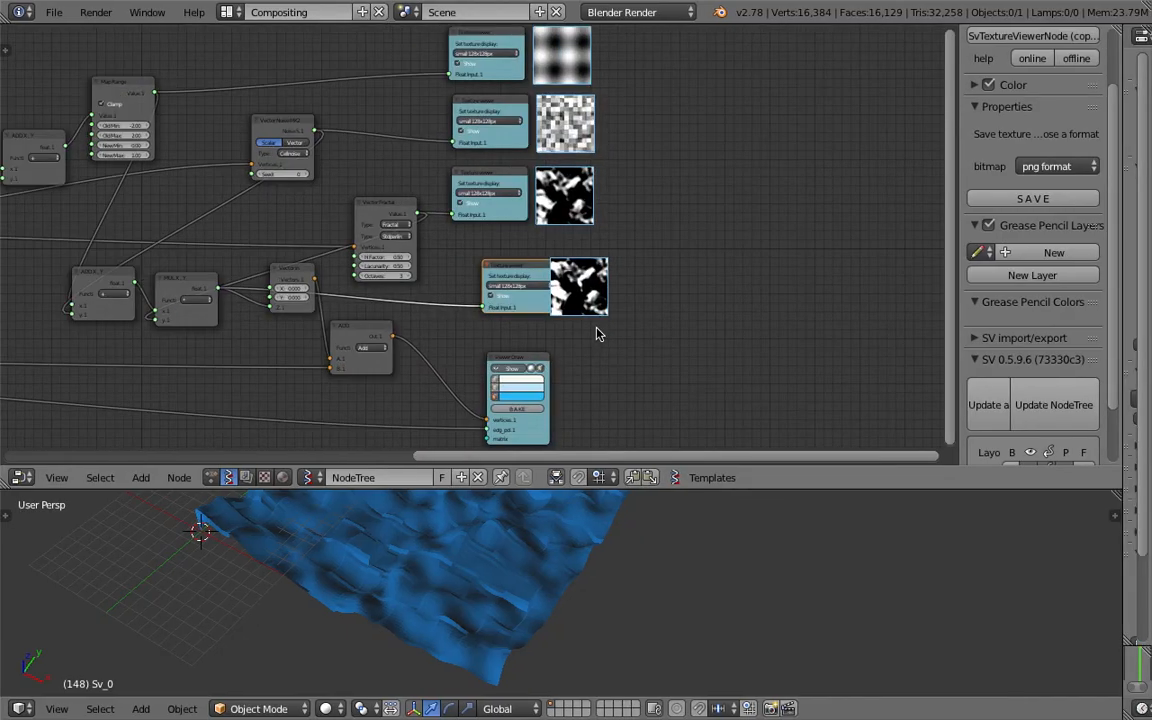
pyautogui.scroll(7, 543, 318)
pyautogui.click(543, 321)
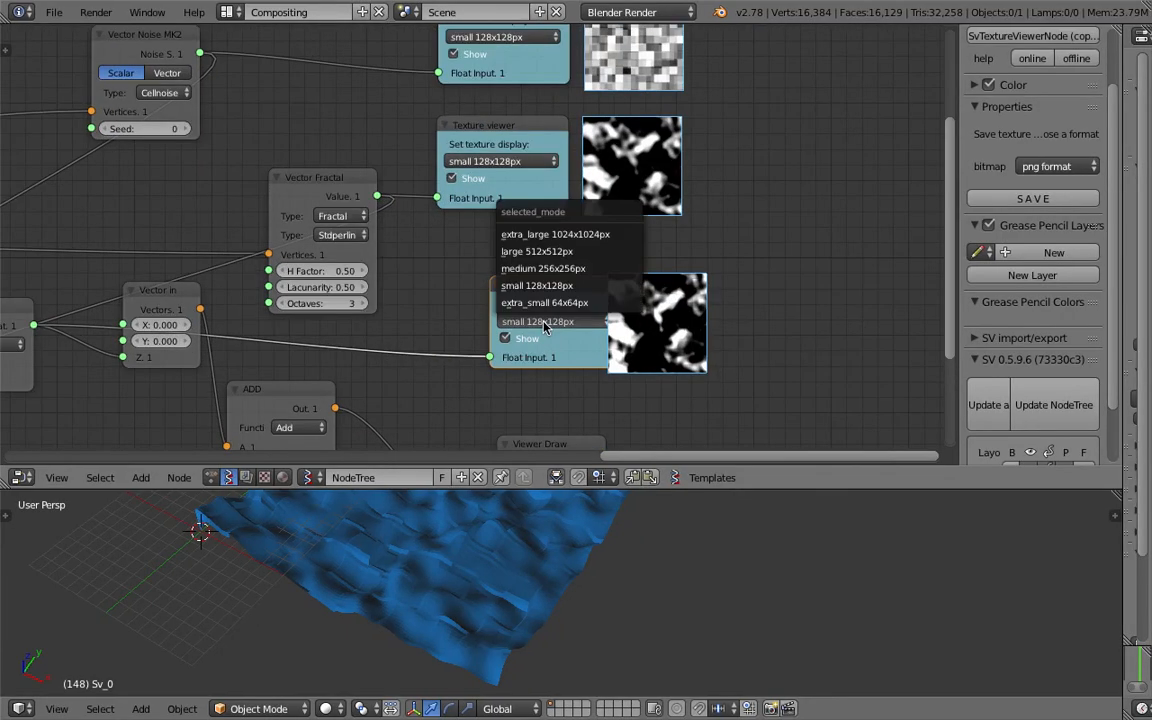
pyautogui.click(590, 252)
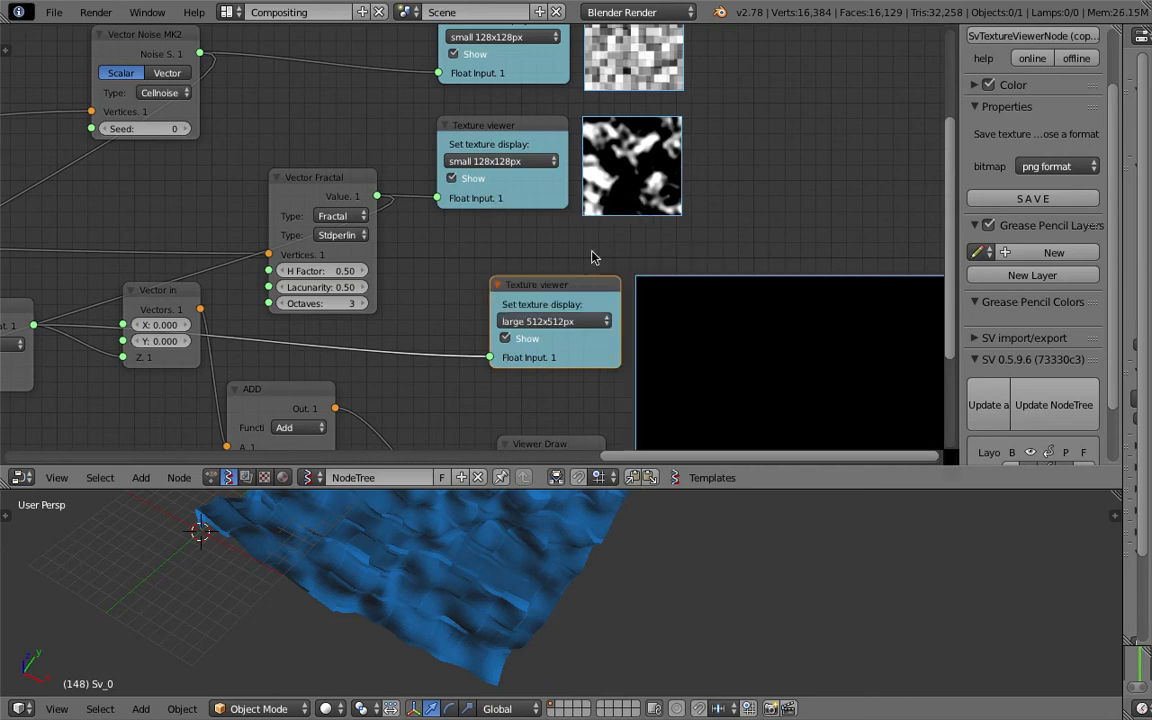
# Set both N Vert X and N Vert Y of the Plane node to 512.
pyautogui.scroll(-2, 586, 162)
pyautogui.scroll(-3, 406, 280)
pyautogui.moveTo(406, 280); pyautogui.dragTo(587, 287, button='middle')
pyautogui.moveTo(35, 179); pyautogui.dragTo(576, 219, button='middle')
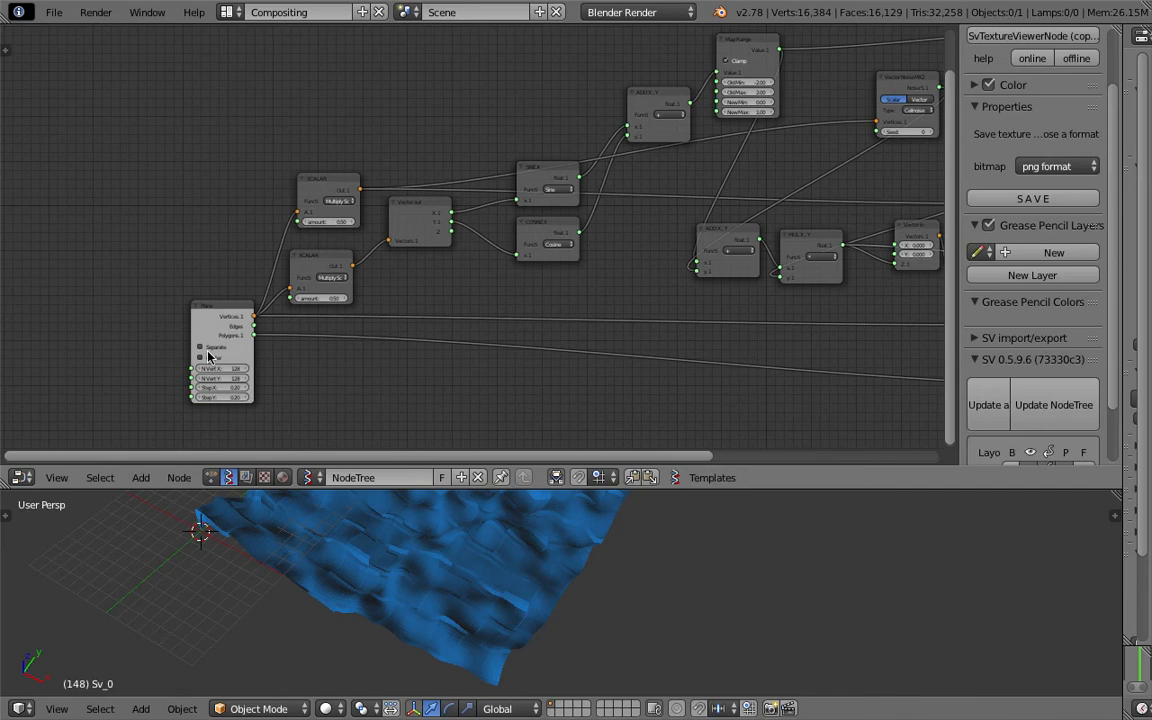
pyautogui.scroll(1, 207, 362)
pyautogui.moveTo(209, 374); pyautogui.dragTo(422, 314, button='middle')
pyautogui.moveTo(434, 302); pyautogui.dragTo(434, 312)
pyautogui.write('512')
pyautogui.press('Return')
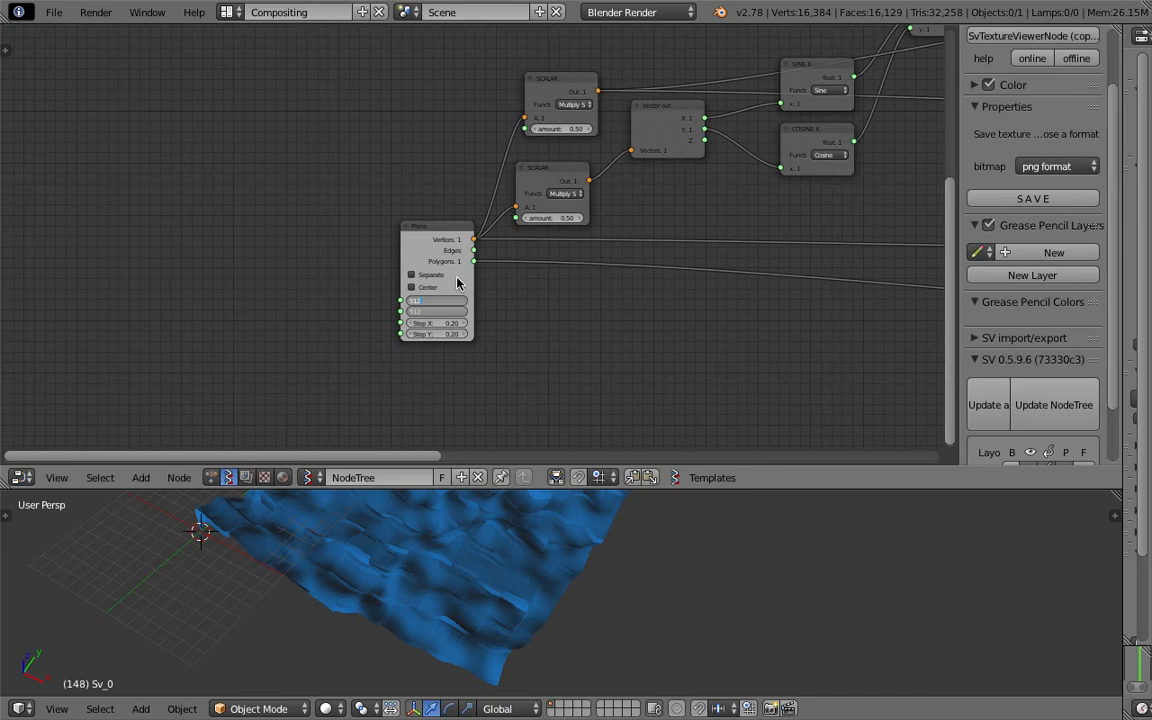
# Examine the extent and surface detail of the displaced mesh in the 3D view.
pyautogui.scroll(-1, 456, 283)
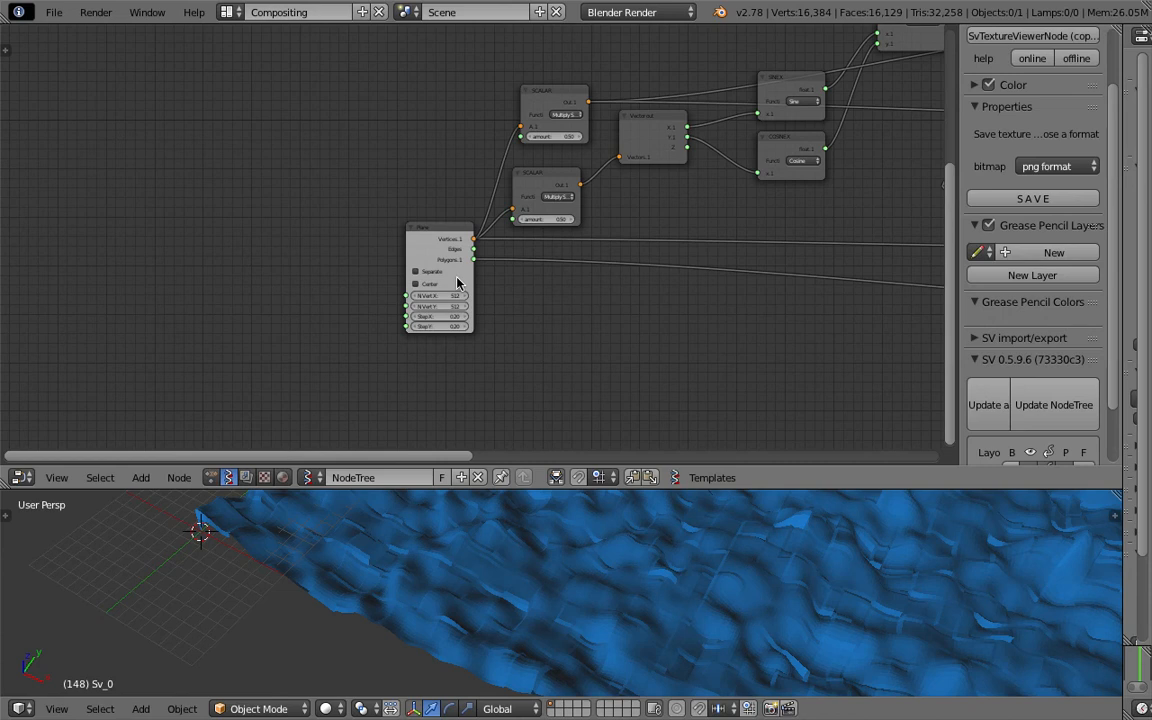
pyautogui.scroll(-2, 740, 610)
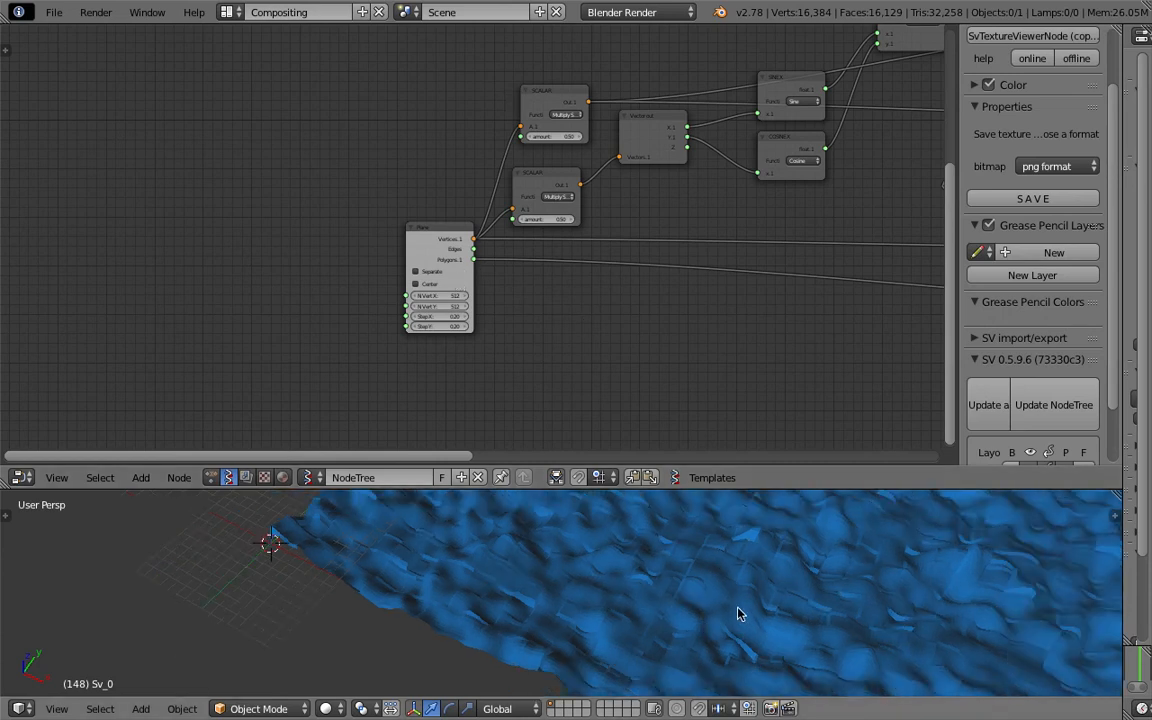
pyautogui.scroll(-1, 746, 592)
pyautogui.keyDown('shift'); pyautogui.moveTo(762, 578); pyautogui.dragTo(650, 587, button='middle'); pyautogui.keyUp('shift')
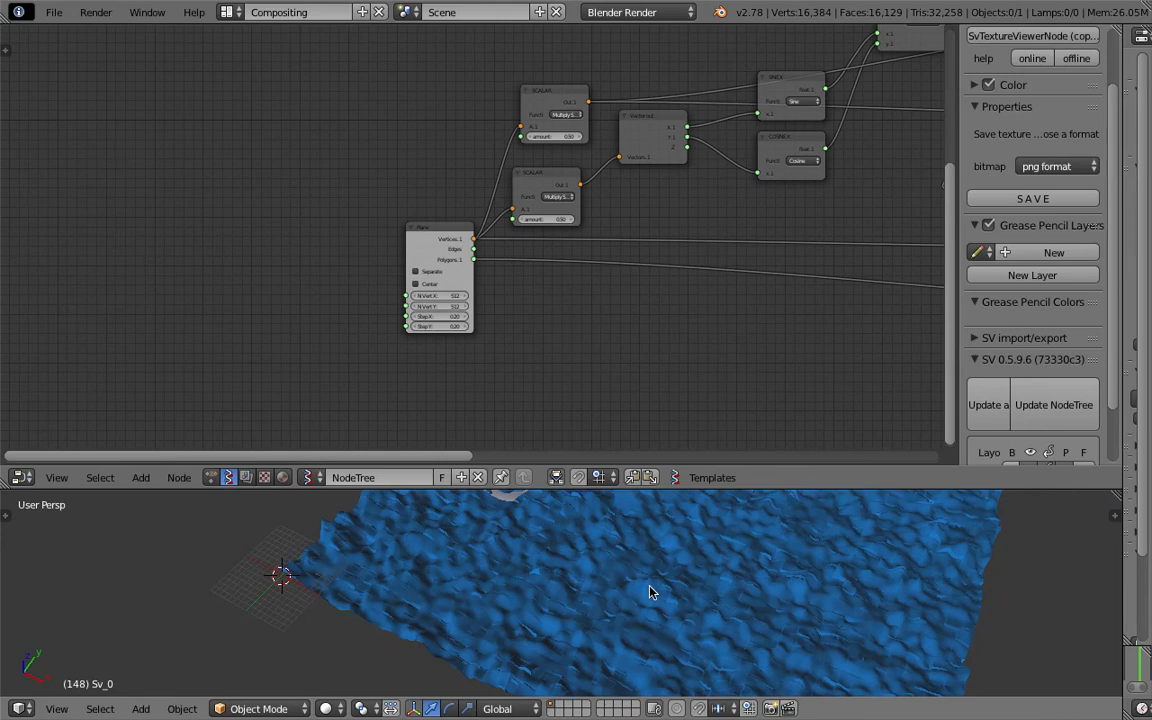
# Compare the three small 128x128px texture previews with the large 512x512px preview.
pyautogui.moveTo(750, 275); pyautogui.dragTo(315, 342, button='middle')
pyautogui.moveTo(617, 259); pyautogui.dragTo(249, 247, button='middle')
pyautogui.scroll(2, 249, 247)
pyautogui.moveTo(565, 131); pyautogui.dragTo(520, 270, button='middle')
pyautogui.scroll(4, 486, 215)
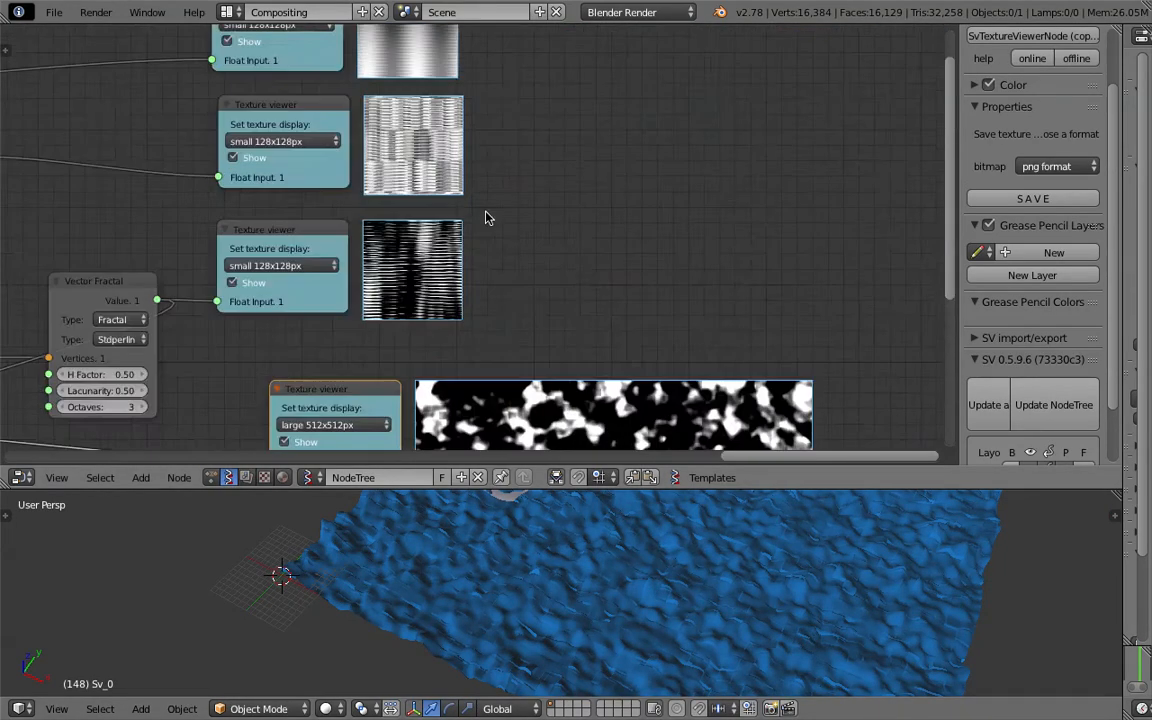
pyautogui.scroll(3, 486, 215)
pyautogui.moveTo(486, 215); pyautogui.dragTo(586, 339, button='middle')
pyautogui.scroll(-1, 359, 114)
pyautogui.moveTo(359, 114); pyautogui.dragTo(386, 142, button='middle')
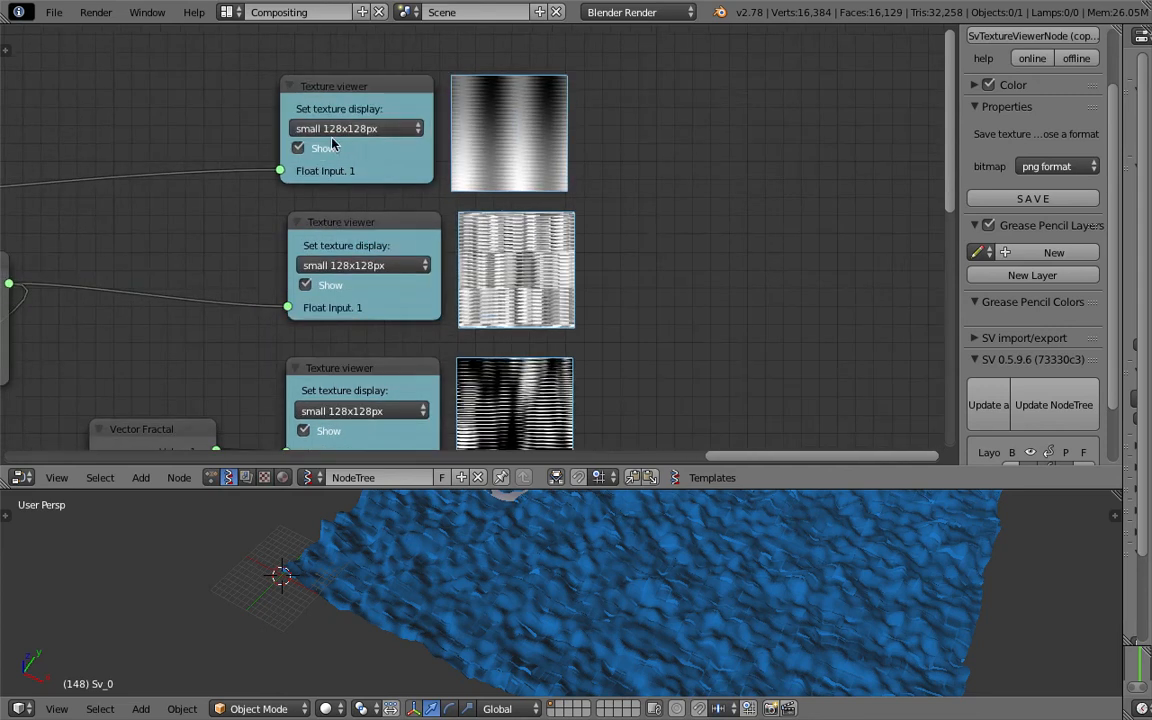
# Save the texture of the large 512x512px Texture viewer in png format and expand the SV import/export settings.
pyautogui.moveTo(694, 214)
pyautogui.mouseDown(button='middle')
pyautogui.moveTo(690, 105)
pyautogui.moveTo(635, 72)
pyautogui.mouseUp(button='middle')
pyautogui.moveTo(613, 305); pyautogui.dragTo(563, 160, button='middle')
pyautogui.moveTo(563, 266); pyautogui.dragTo(525, 193, button='middle')
pyautogui.scroll(-2, 525, 193)
pyautogui.moveTo(592, 236); pyautogui.dragTo(591, 204, button='middle')
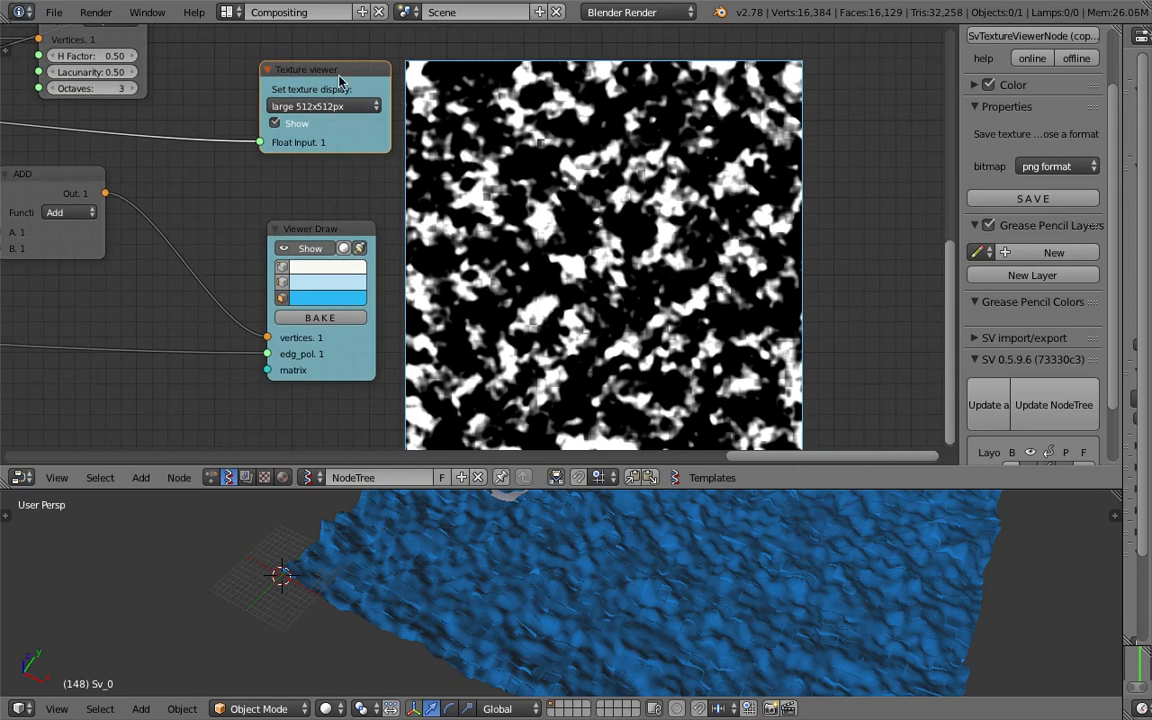
pyautogui.scroll(-2, 1030, 280)
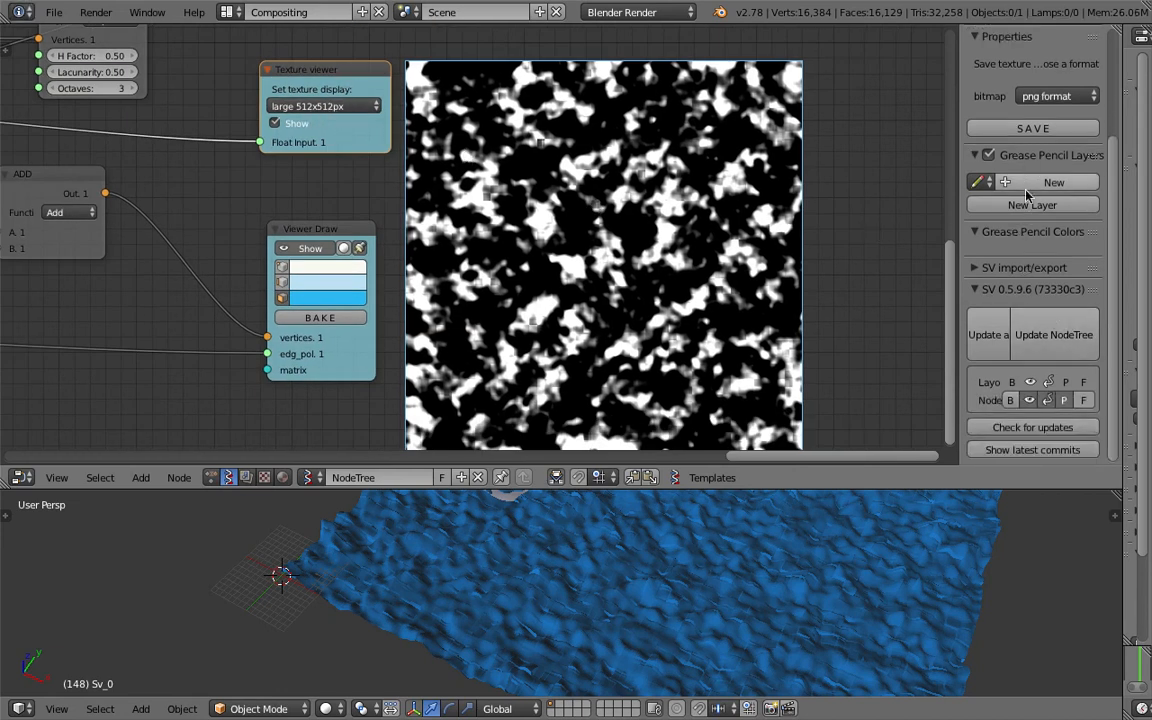
pyautogui.click(1034, 268)
pyautogui.scroll(3, 1024, 250)
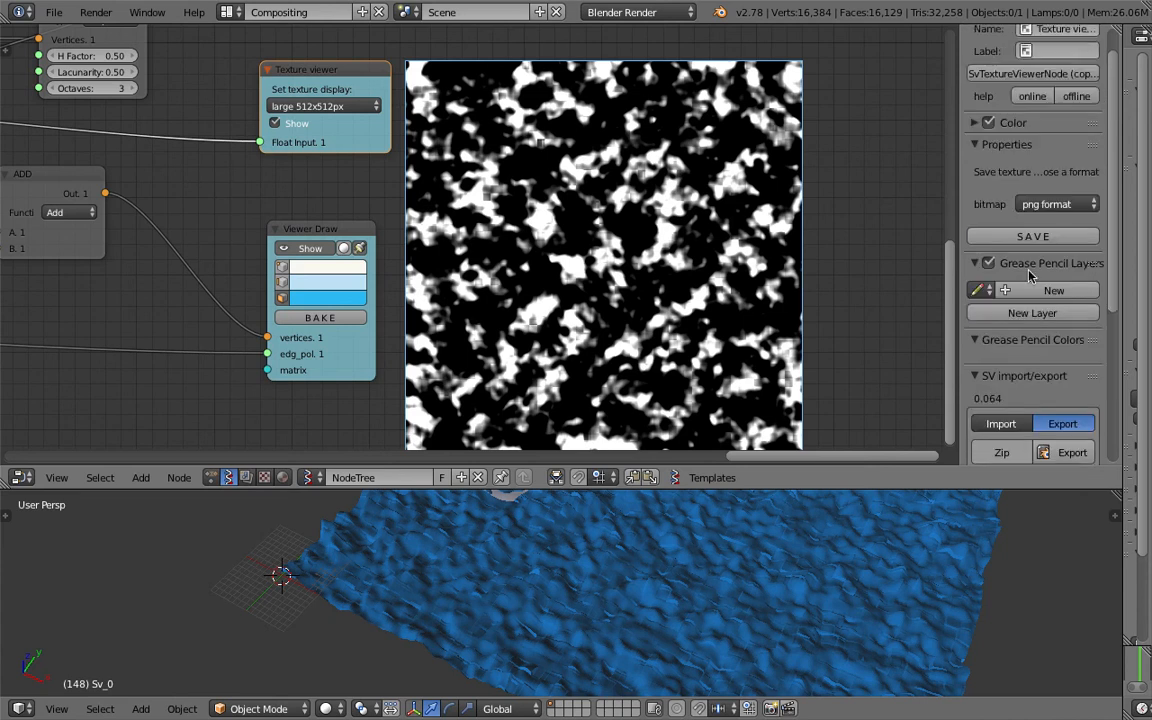
pyautogui.click(1022, 237)
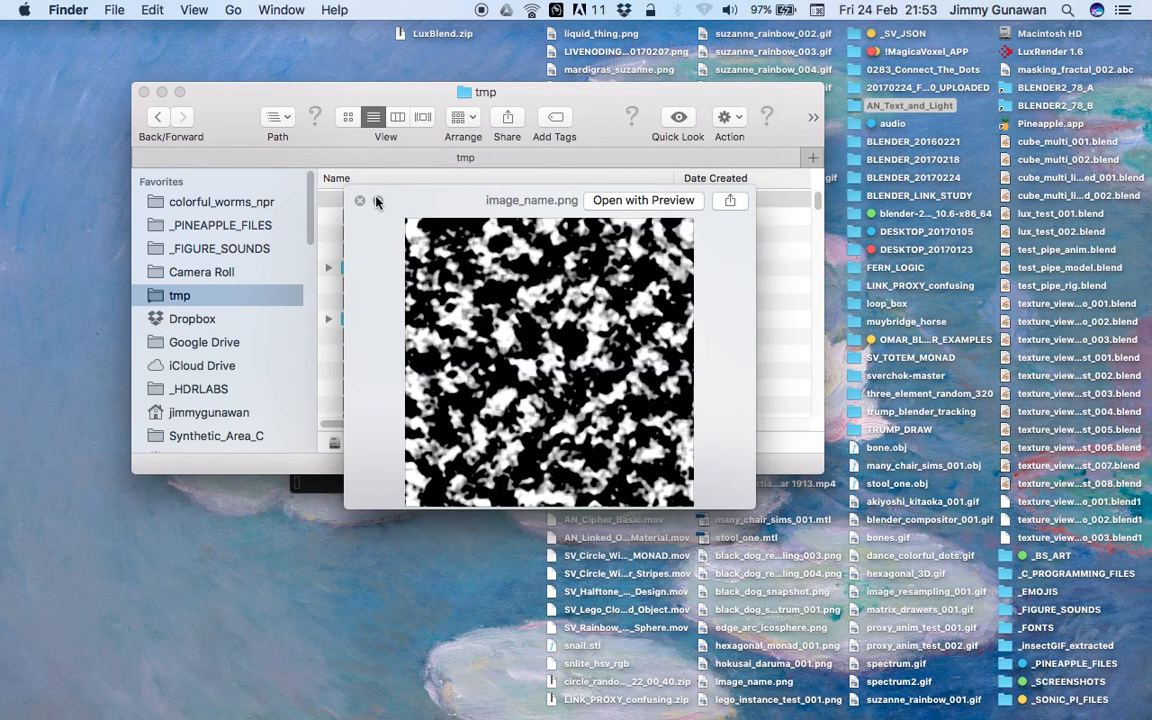
# Switch to Finder and inspect the exported image_name.png from the tmp folder in an enlarged Quick Look preview.
pyautogui.moveTo(421, 200); pyautogui.dragTo(381, 193)
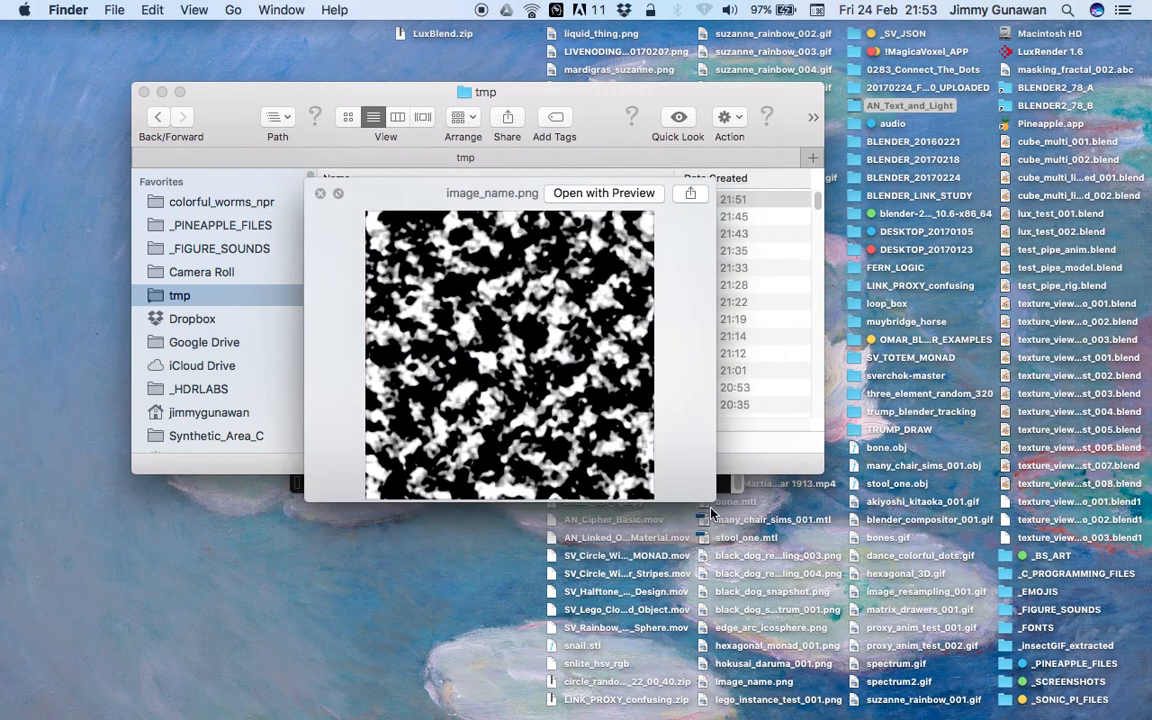
pyautogui.moveTo(718, 504); pyautogui.dragTo(919, 700)
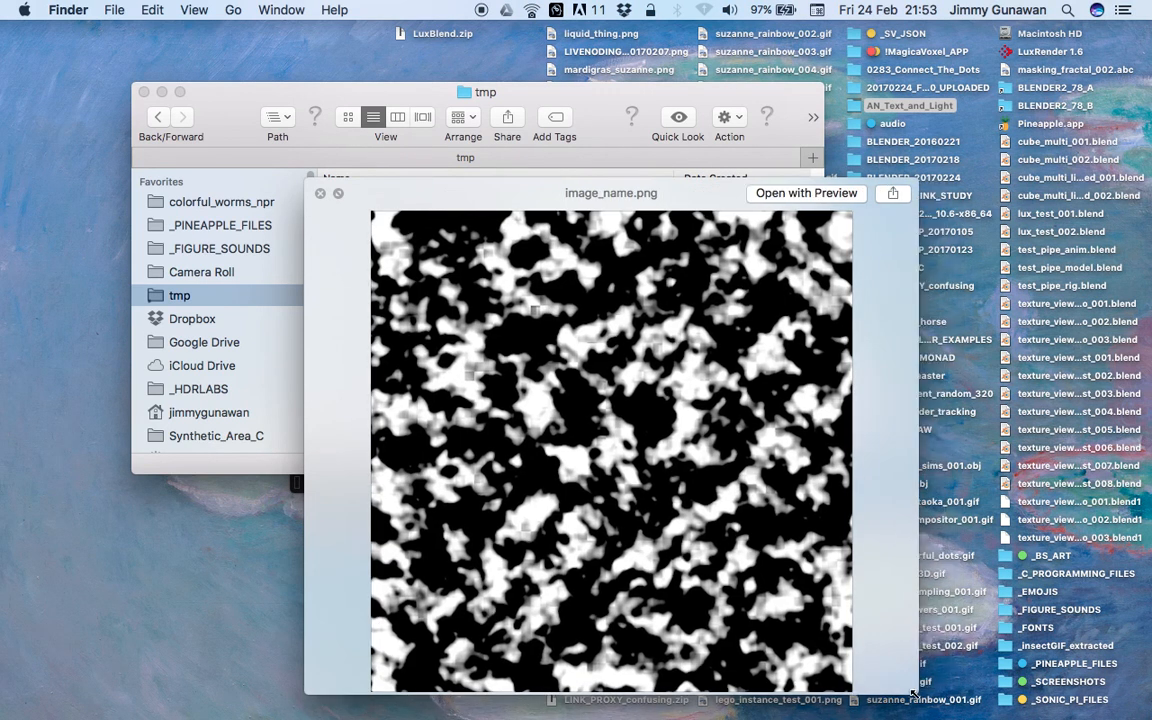
pyautogui.moveTo(707, 195); pyautogui.dragTo(660, 159)
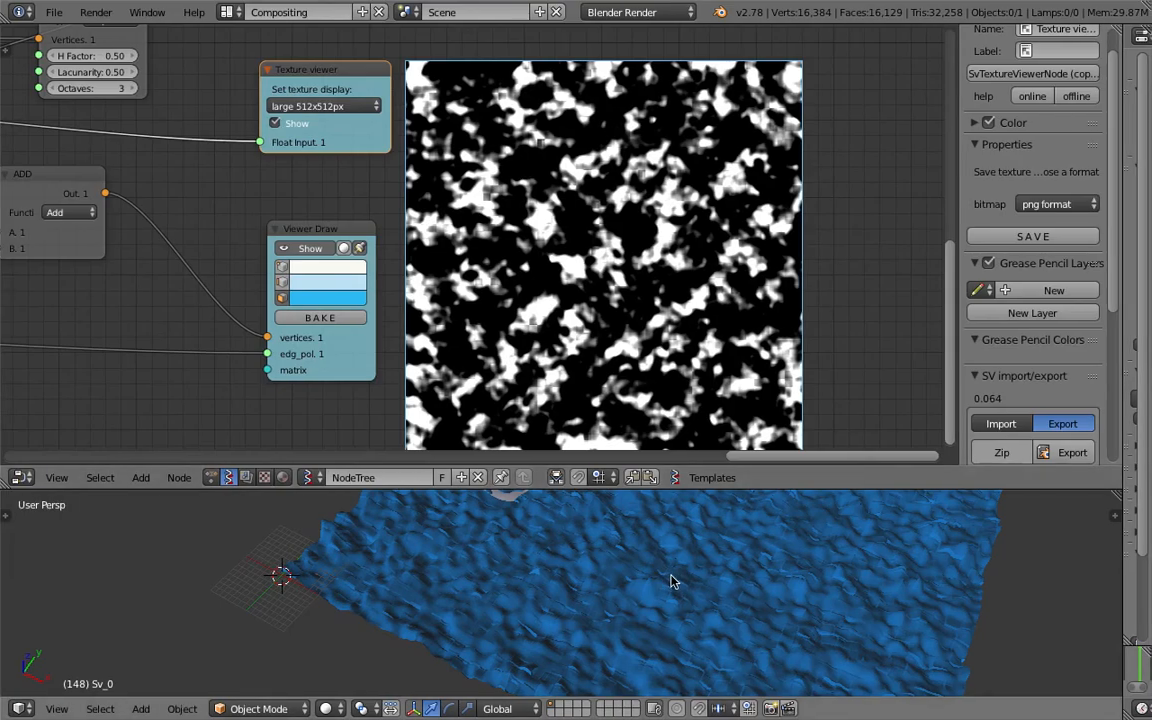
# Return to Blender, view the displaced mesh from another angle, and hide the node editor's properties sidebar.
pyautogui.moveTo(674, 581); pyautogui.dragTo(649, 595, button='middle')
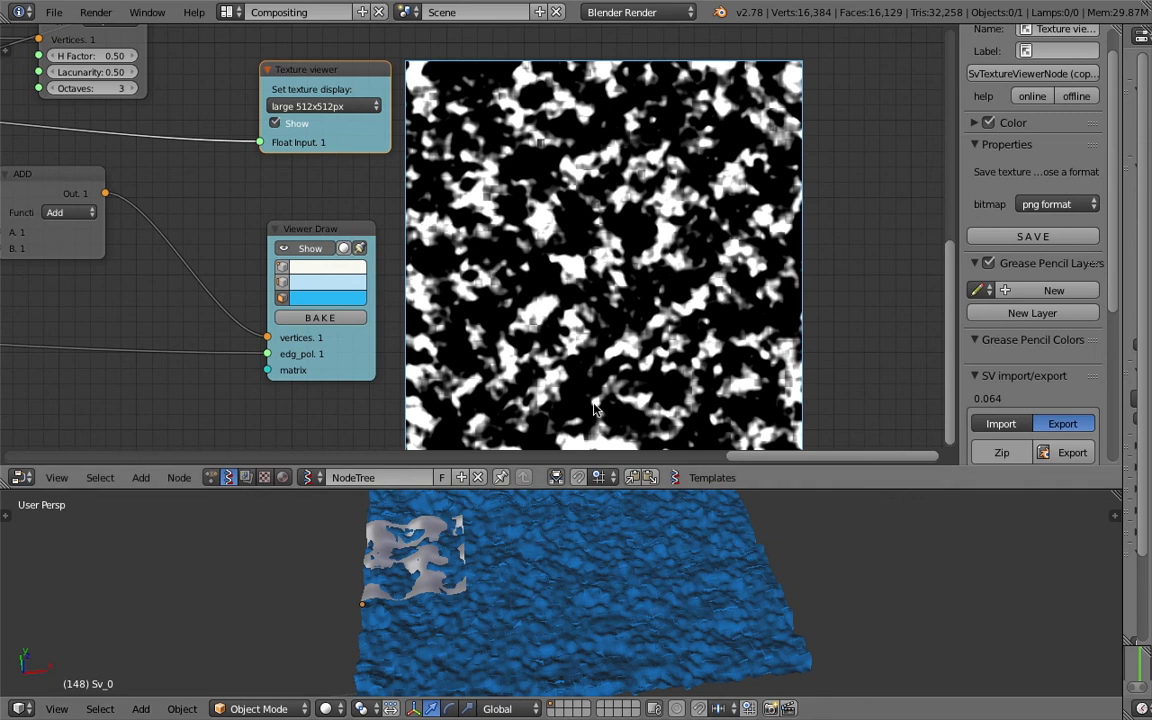
pyautogui.scroll(-3, 573, 266)
pyautogui.scroll(-6, 580, 272)
pyautogui.moveTo(440, 213); pyautogui.dragTo(637, 233, button='middle')
pyautogui.moveTo(754, 220); pyautogui.dragTo(668, 206, button='middle')
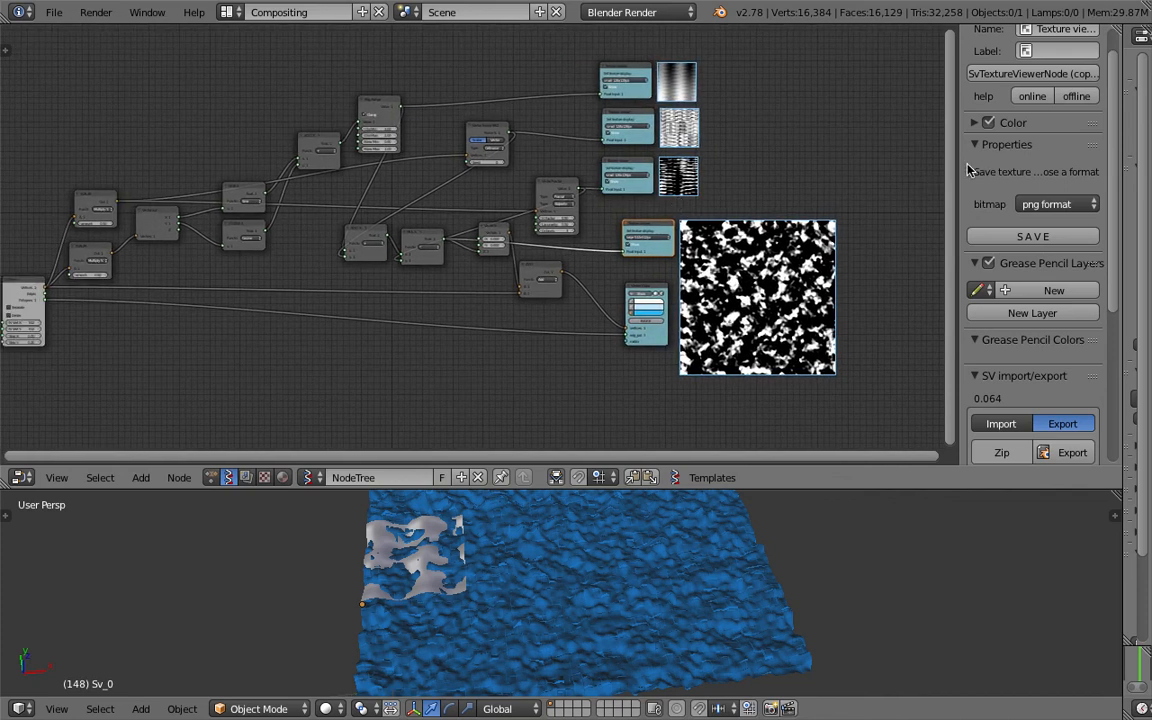
pyautogui.moveTo(957, 160); pyautogui.dragTo(1146, 161)
# Review the complete node network from the Plane node through the noise and fractal nodes to the Texture viewers and Viewer Draw.
pyautogui.moveTo(860, 167); pyautogui.dragTo(913, 180, button='middle')
pyautogui.scroll(2, 890, 240)
pyautogui.moveTo(867, 267); pyautogui.dragTo(486, 228, button='middle')
pyautogui.scroll(6, 586, 260)
pyautogui.scroll(1, 586, 259)
pyautogui.moveTo(586, 259); pyautogui.dragTo(802, 203, button='middle')
pyautogui.scroll(-3, 802, 203)
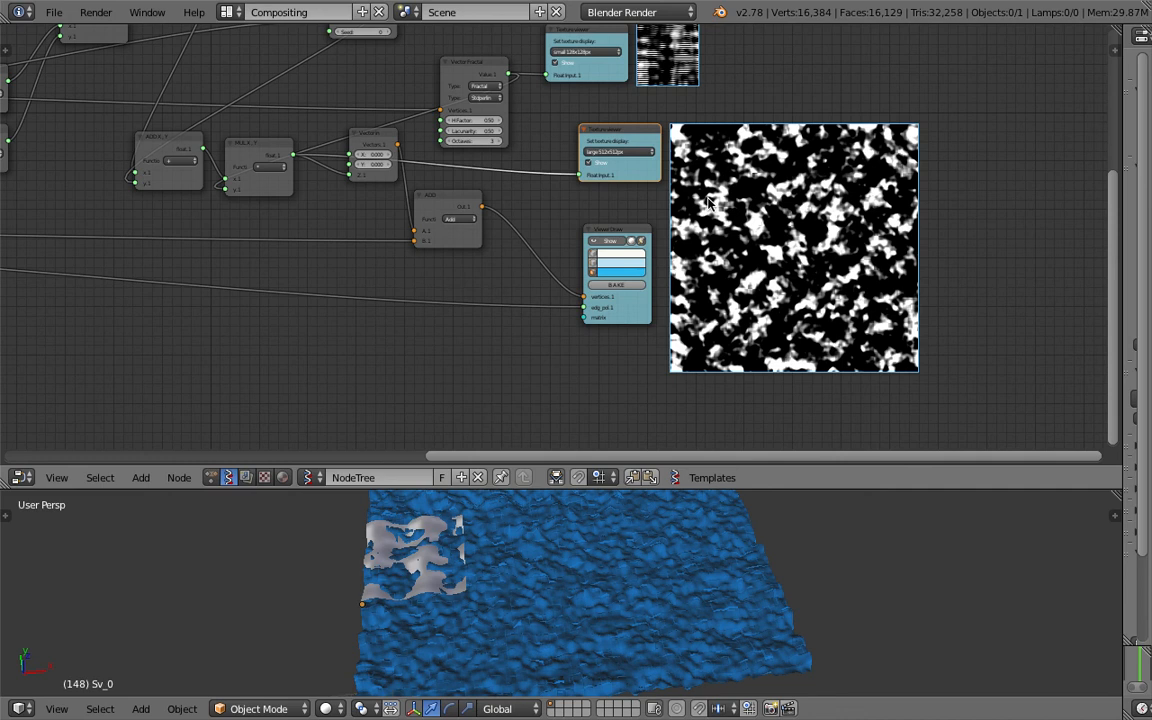
pyautogui.scroll(-3, 610, 175)
pyautogui.moveTo(610, 178); pyautogui.dragTo(738, 295, button='middle')
pyautogui.scroll(-1, 625, 224)
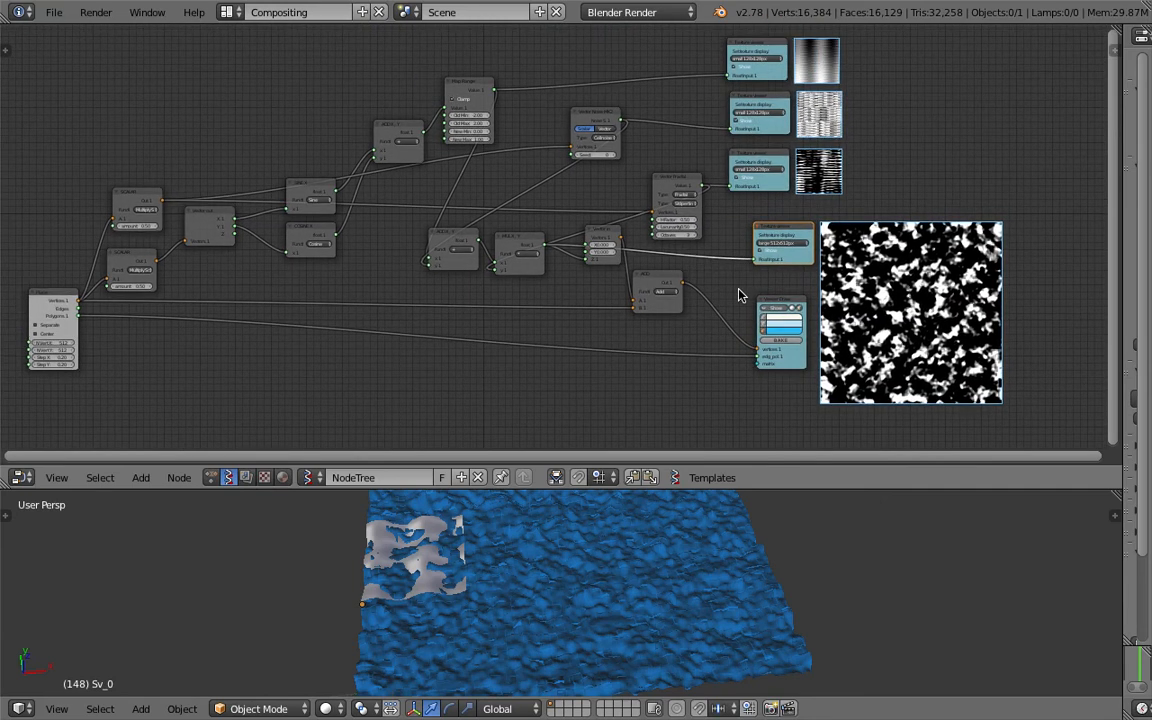